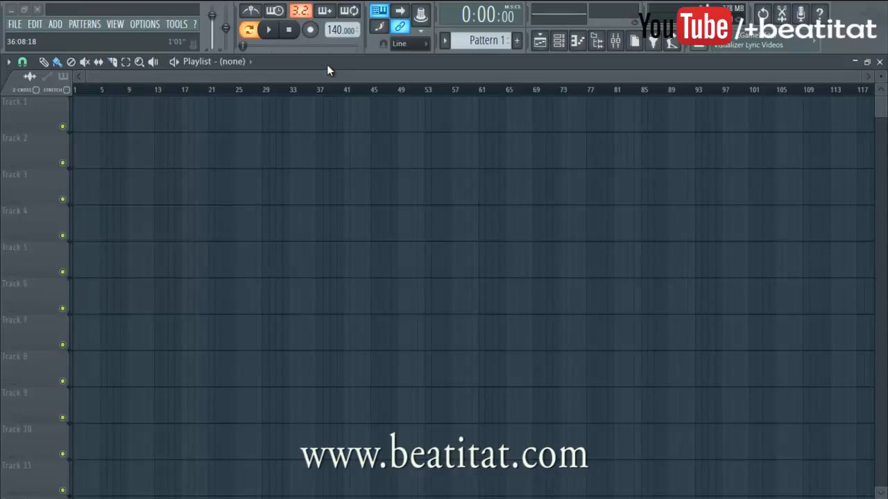
Step: Restore the Playlist window to its smaller size and move the Channel rack up beneath the main toolbar
double_click(396, 59)
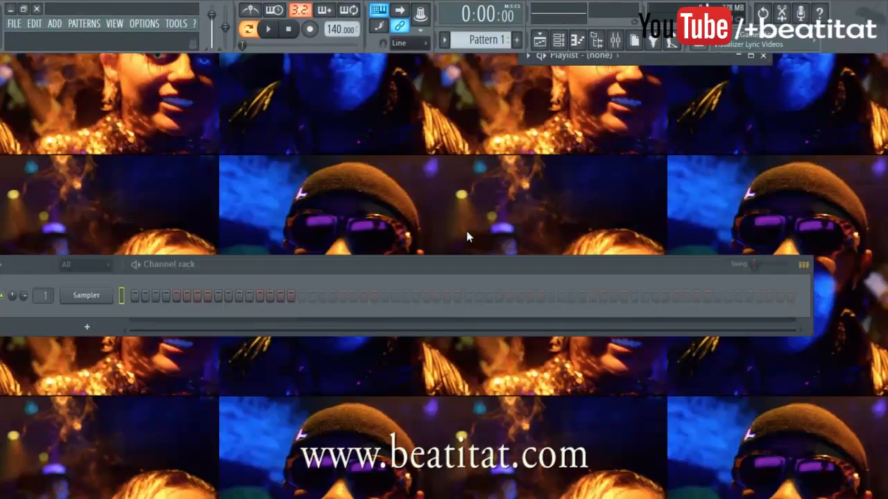
drag(452, 266, 558, 82)
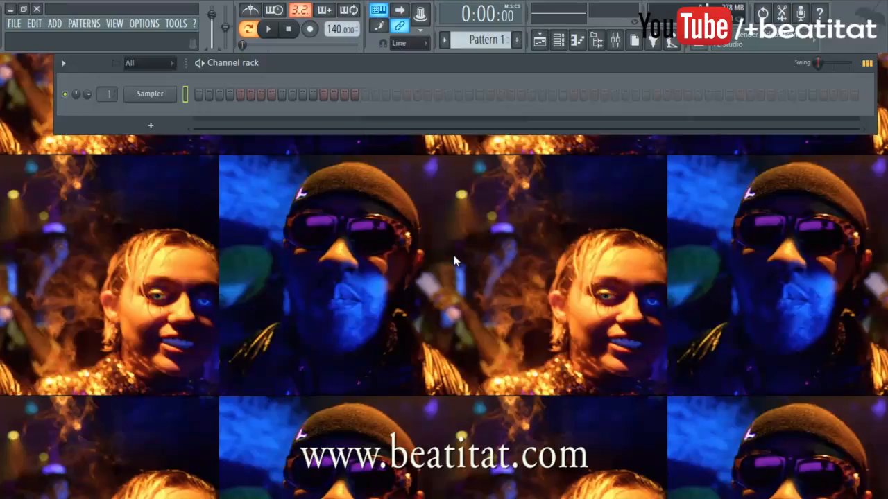
Step: Set the project tempo to 135 BPM
right_click(338, 30)
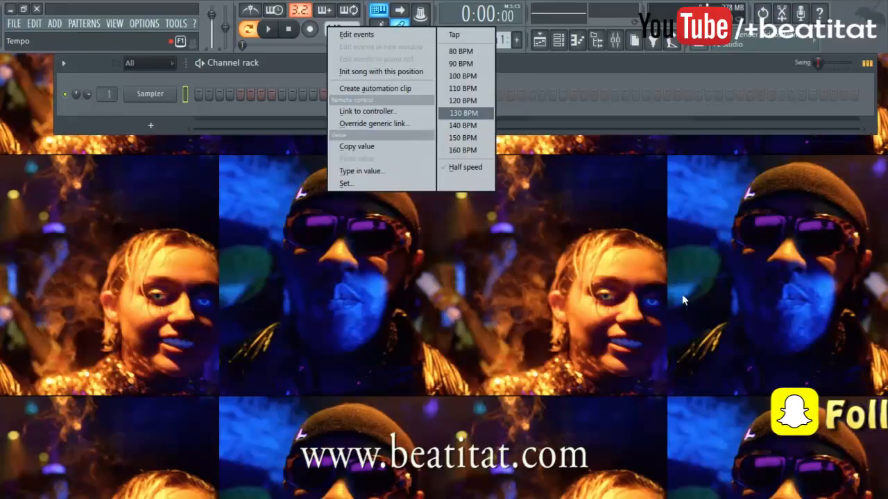
click(481, 114)
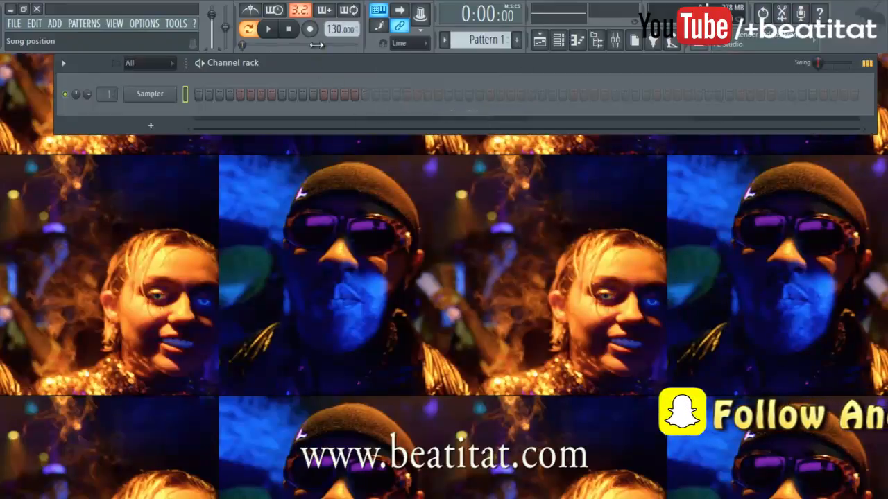
scroll(339, 28, up, 5)
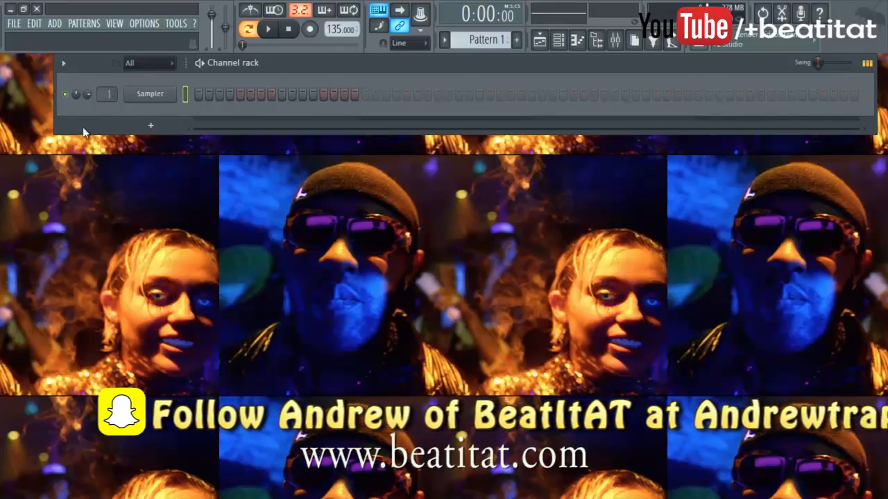
Step: Insert a Sylenth1 [64bit] channel into the Channel rack and move its plugin window up
right_click(148, 93)
mouse_move(260, 184)
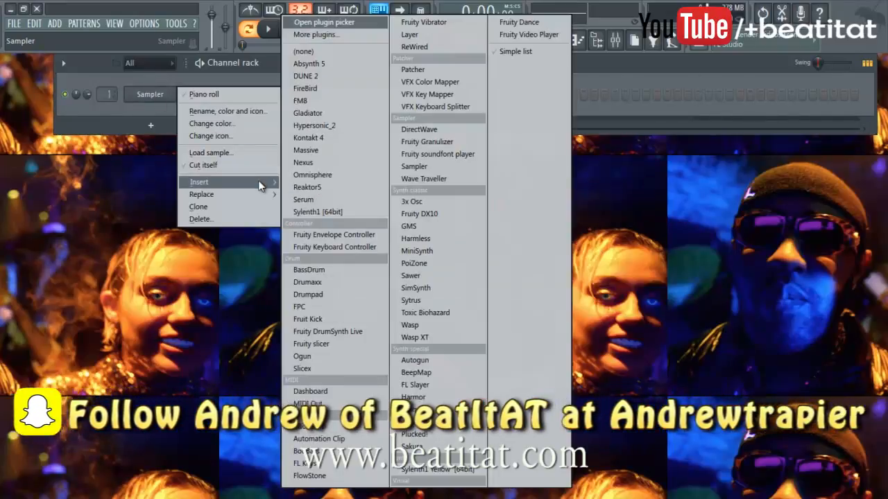
click(331, 211)
drag(346, 221, 359, 66)
Step: Review the default Sylenth1 presets and load the bank containing the LV arp, lead and pluck presets
click(417, 215)
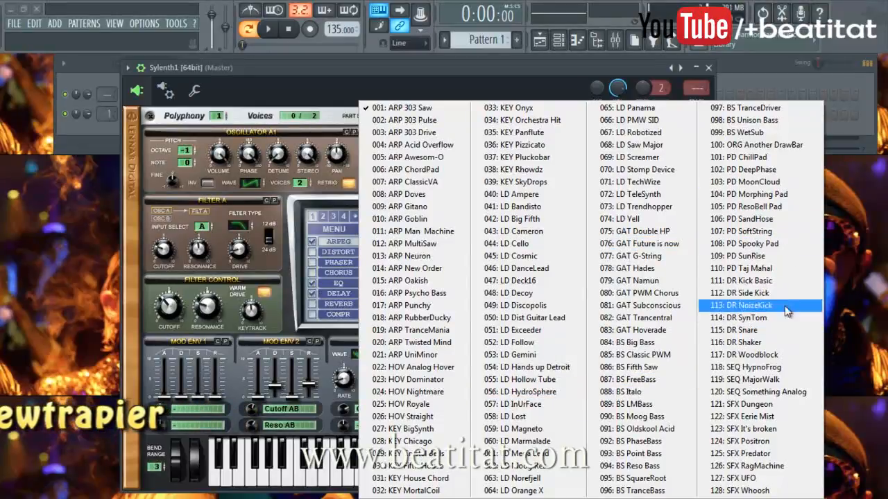
click(516, 77)
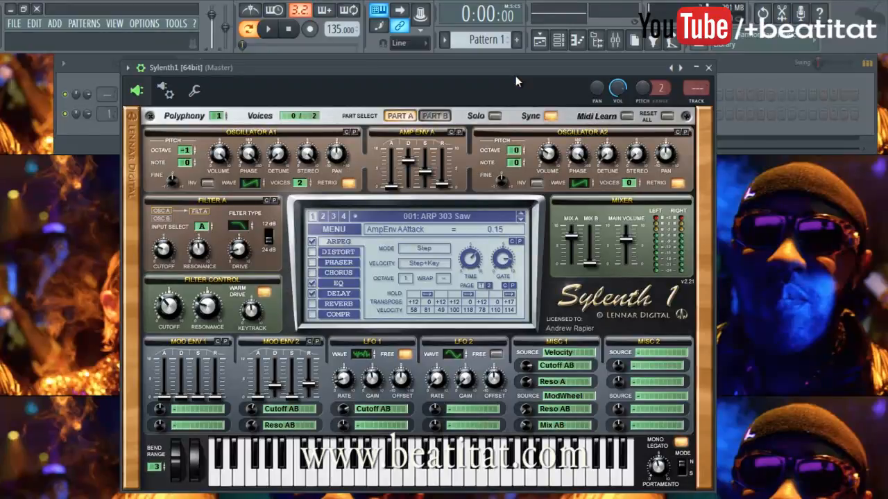
click(343, 229)
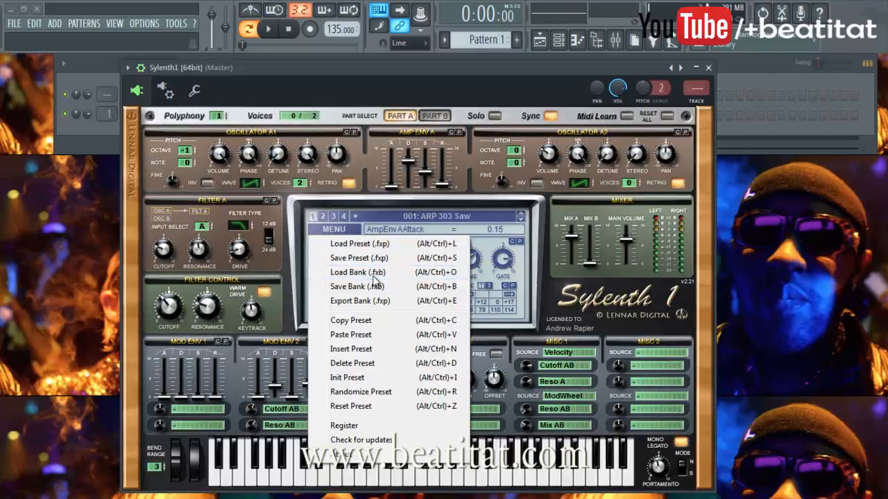
click(331, 271)
drag(605, 6, 887, 5)
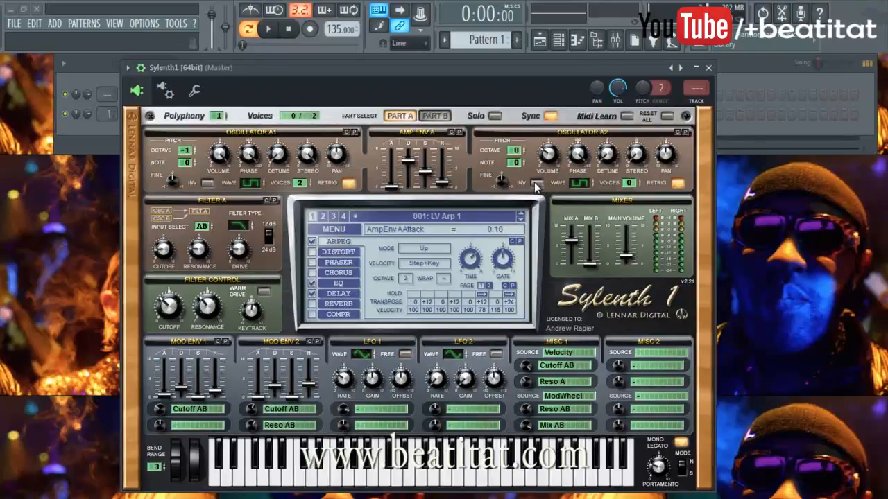
Step: Select the preset 002: LV Arp 2 in Sylenth1 and audition a few notes on its keyboard
click(470, 216)
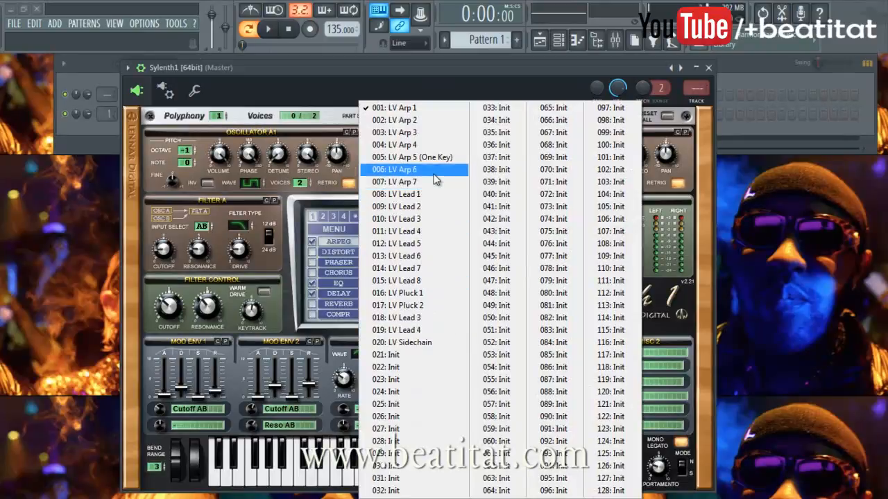
click(437, 120)
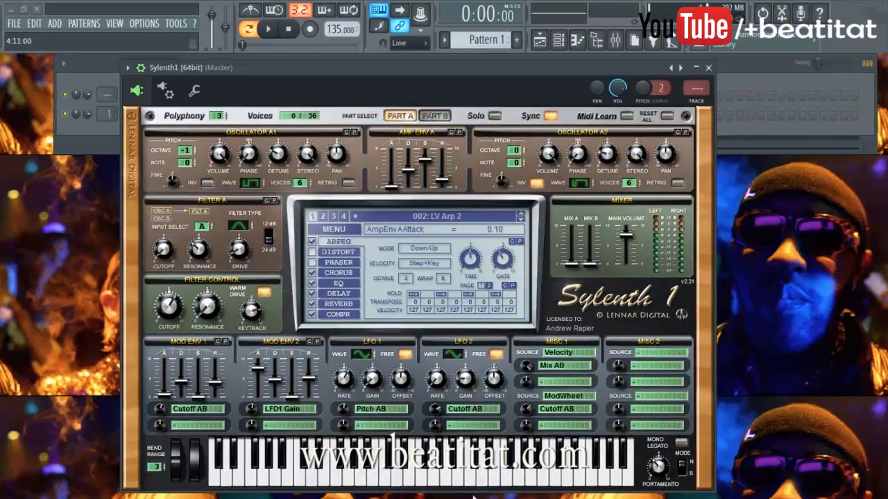
click(476, 468)
click(410, 470)
click(407, 470)
Step: Move the Sylenth1 window aside, then open the Sylenth1 channel's piano roll and widen it
drag(400, 69, 672, 64)
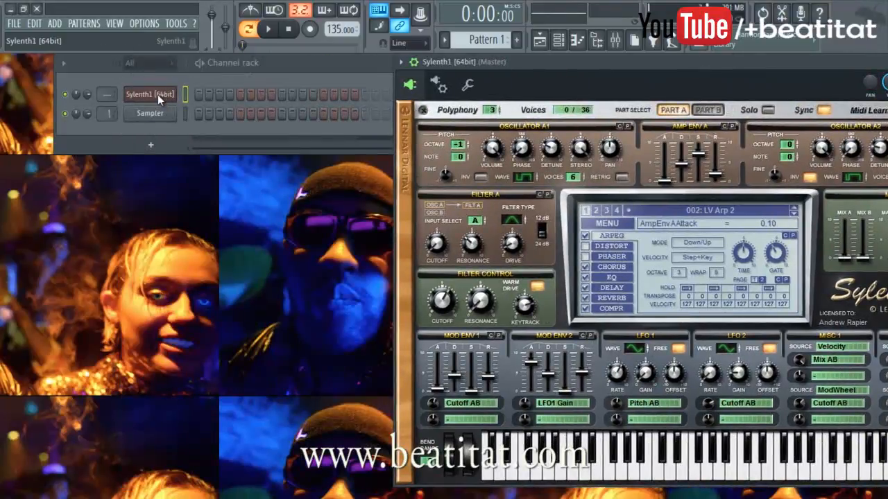
right_click(157, 94)
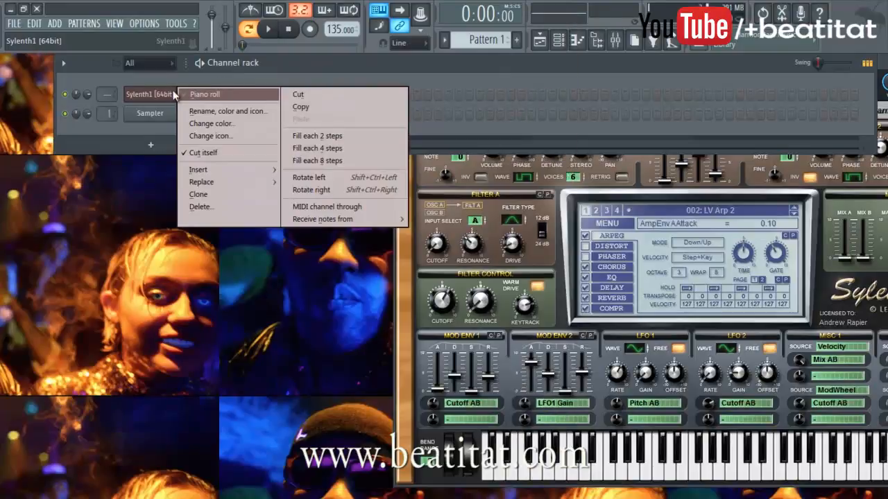
click(116, 142)
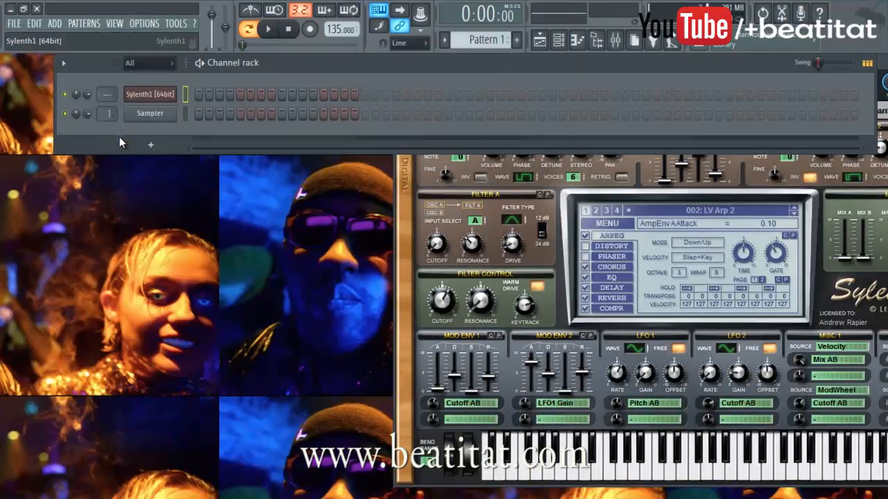
right_click(167, 95)
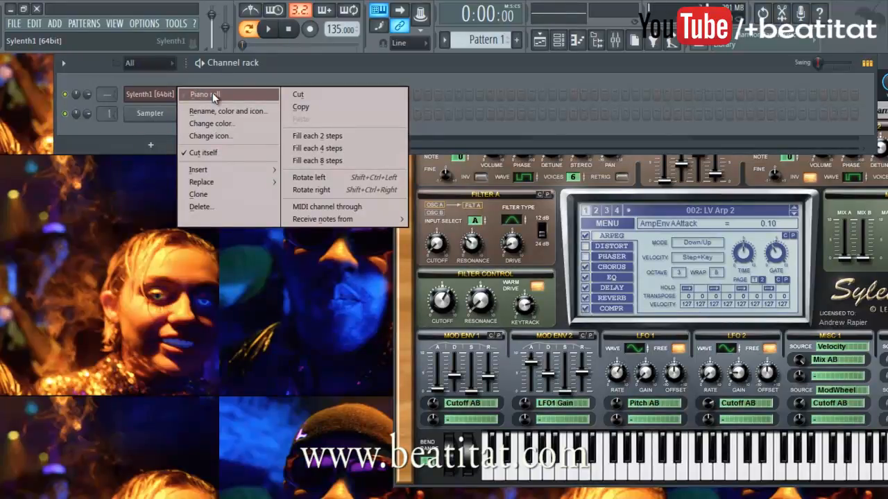
click(208, 94)
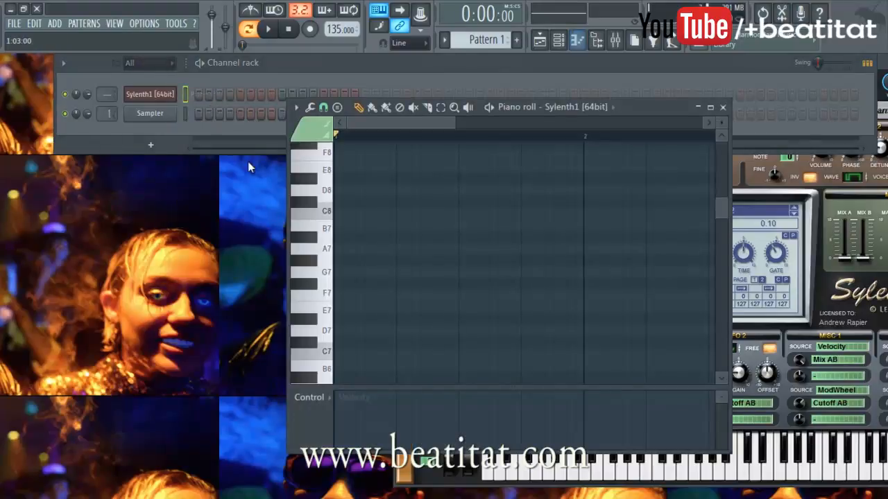
drag(287, 161, 74, 174)
Step: Audition the arp preset on several piano roll keys, including E5, B4 and G#4
scroll(251, 279, down, 5)
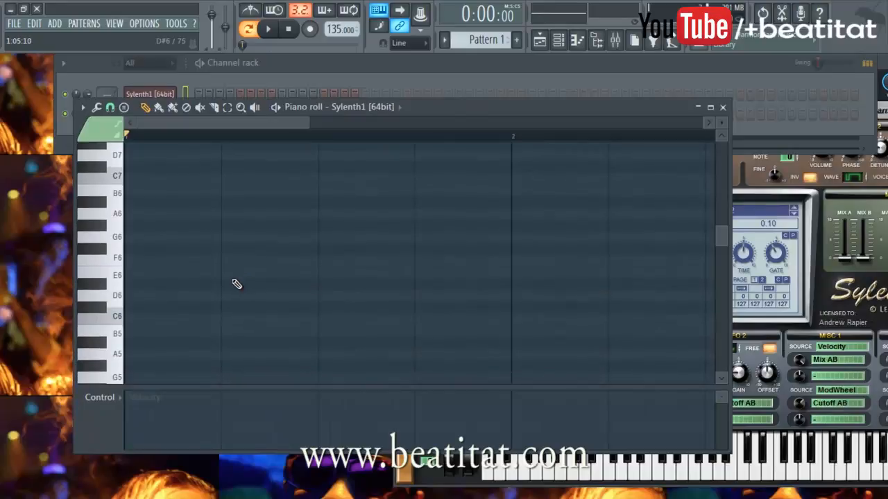
scroll(170, 274, down, 5)
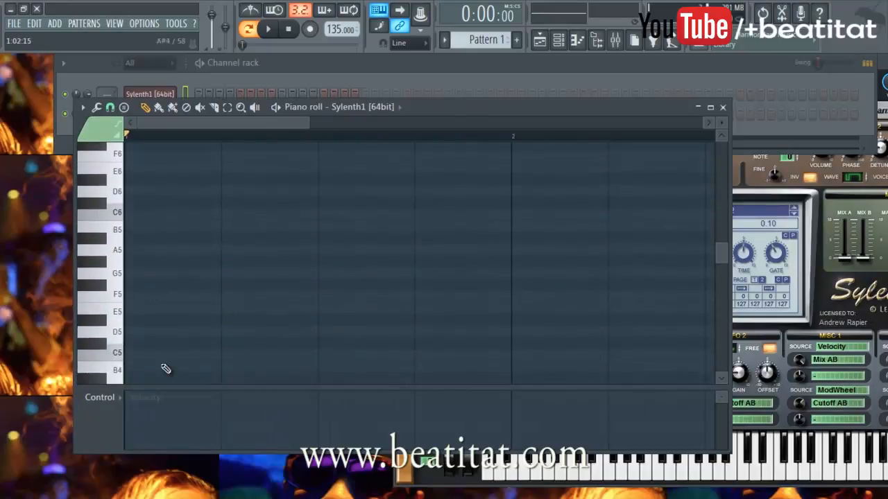
click(123, 311)
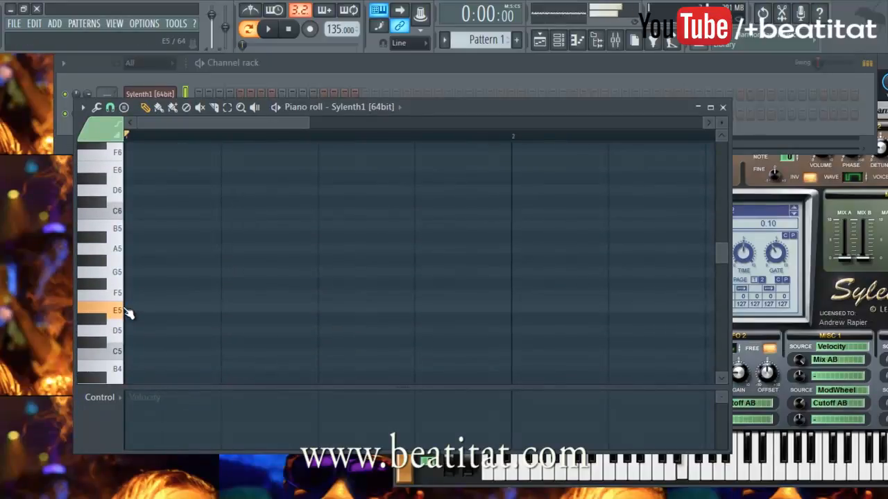
scroll(124, 340, down, 2)
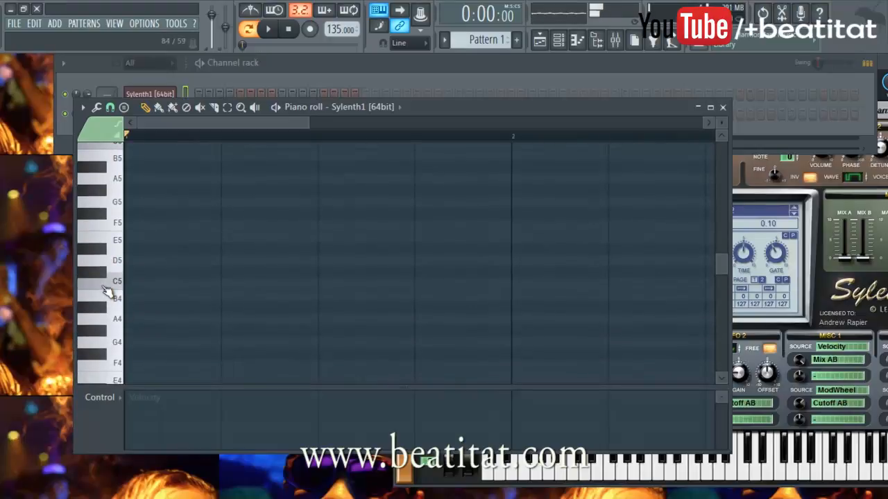
click(112, 304)
click(98, 335)
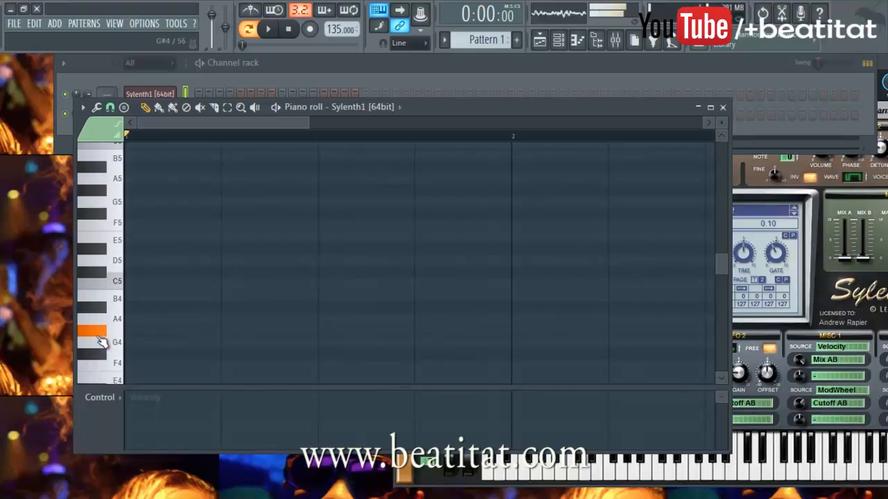
click(109, 365)
click(95, 354)
Step: Advance Sylenth1 two presets to 004: LV Arp 4, auditioning a note on the piano roll for each preset
click(793, 215)
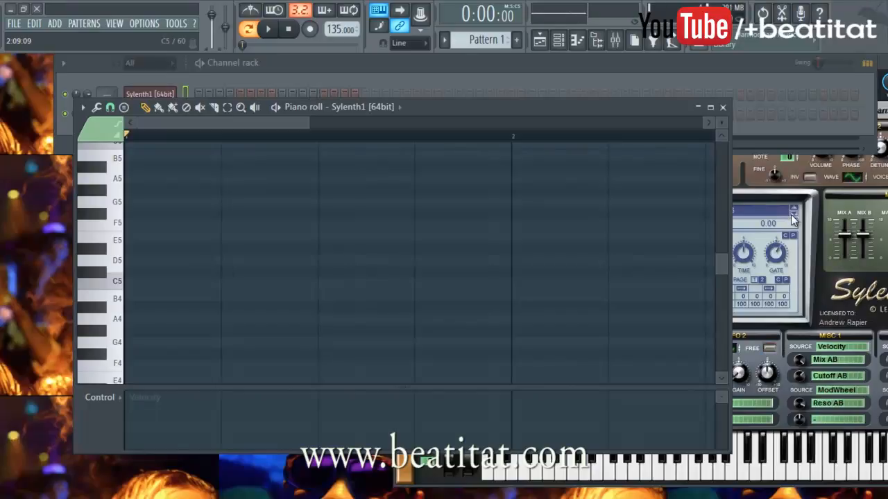
click(111, 339)
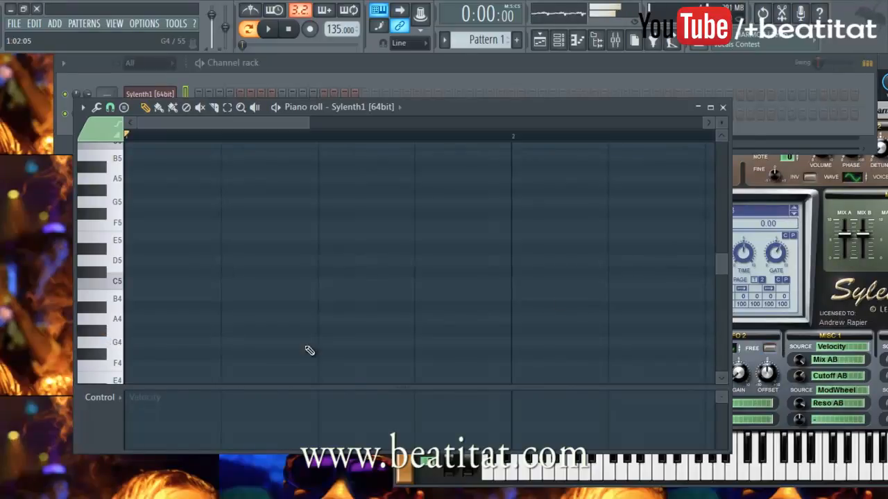
click(793, 214)
click(78, 331)
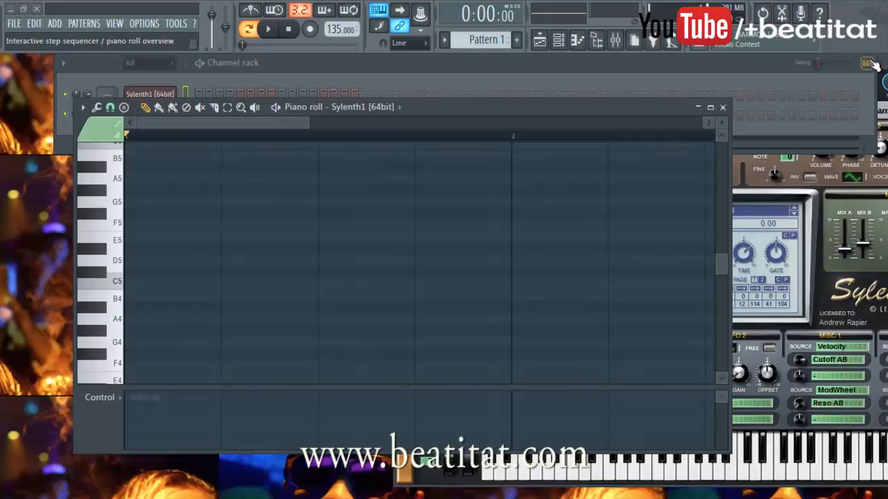
Step: Rearrange the Sylenth1, Piano roll and Channel rack windows so that the Channel rack sits in front of the piano roll
click(154, 95)
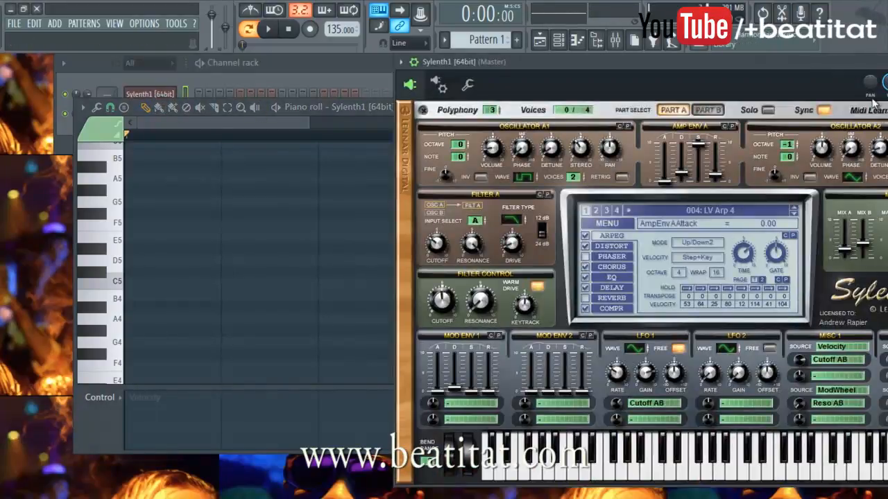
drag(819, 74, 754, 78)
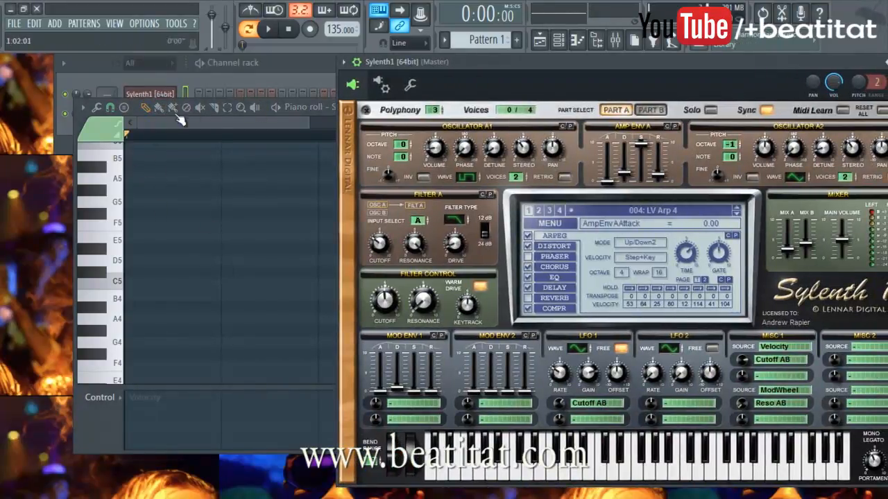
drag(285, 68, 278, 472)
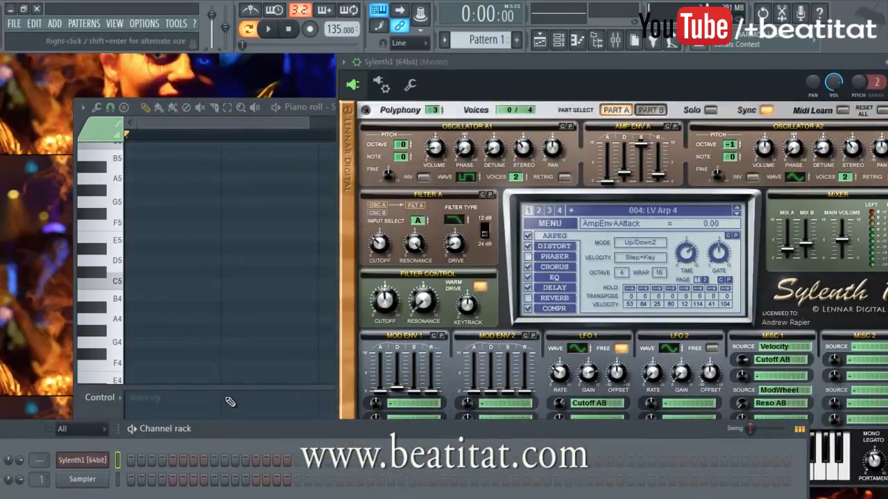
click(268, 121)
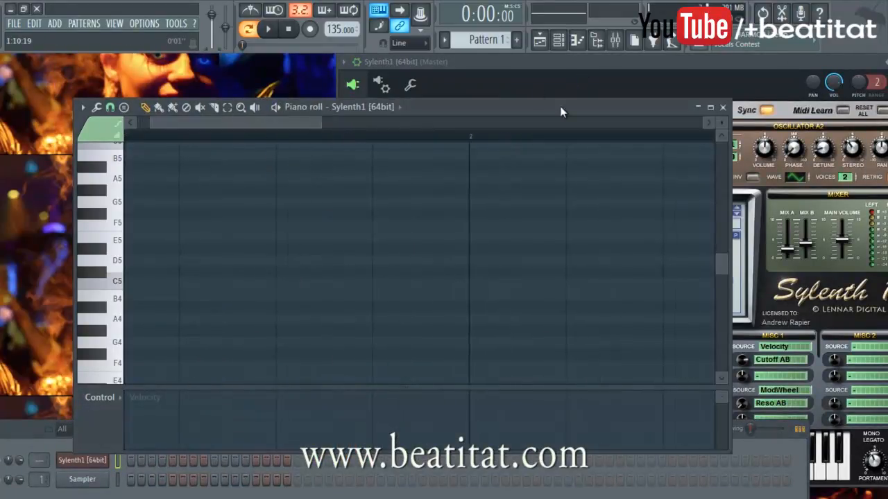
drag(256, 123, 240, 123)
drag(590, 109, 607, 61)
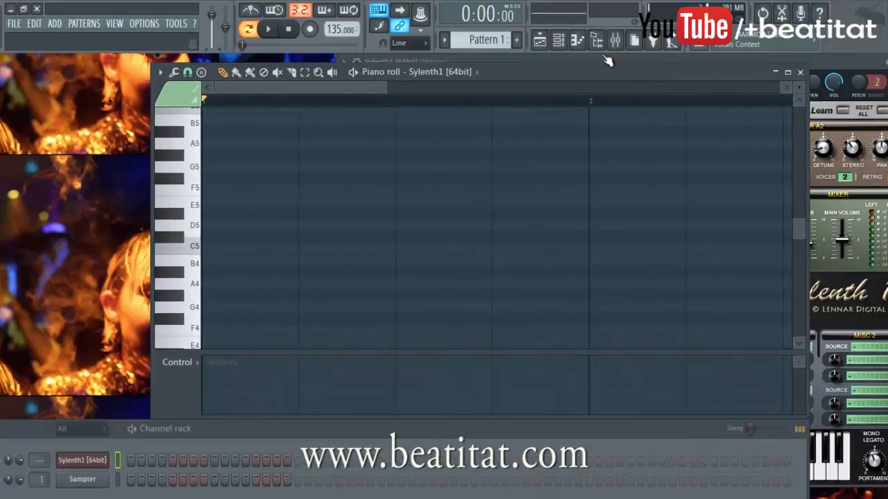
drag(261, 435, 376, 147)
Step: Show the Browser and add the Cym - Cymbal 1 sample from the AT Sound Kit 1 folder as a new channel
click(597, 41)
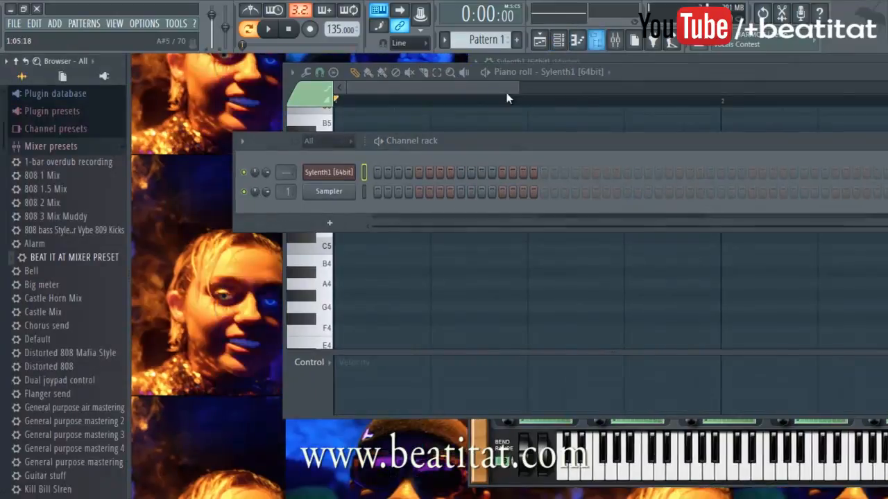
click(63, 147)
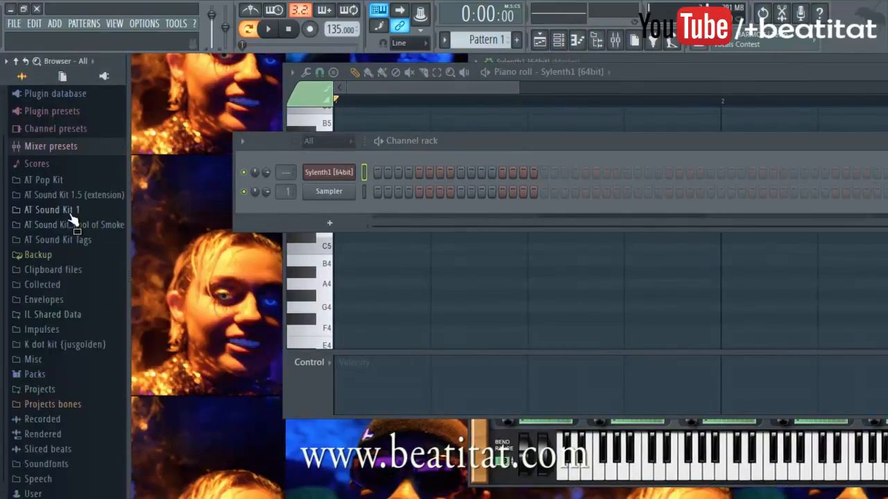
click(83, 210)
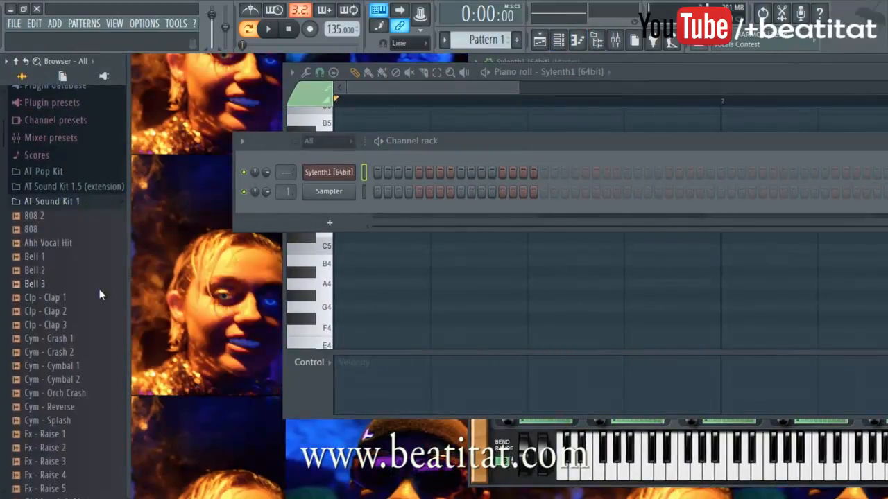
scroll(81, 279, down, 5)
scroll(76, 288, up, 4)
drag(77, 290, 367, 205)
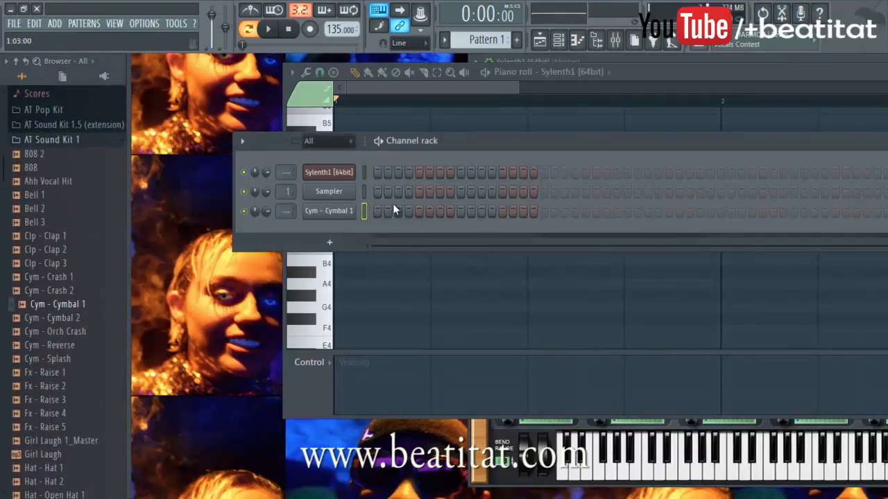
Step: Audition the clap samples in the AT Sound Kit 1 folder and add Clp - Clap 2 and Clp - Clap 3 as new channels
scroll(86, 364, down, 5)
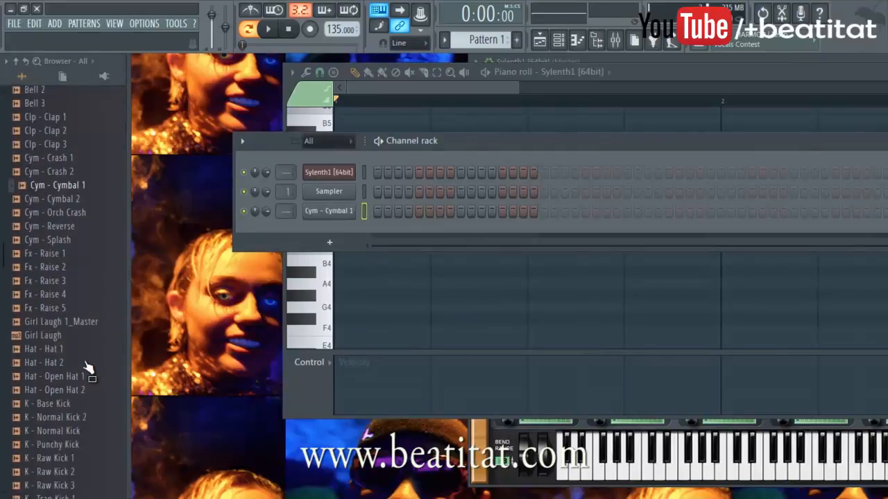
scroll(82, 326, up, 8)
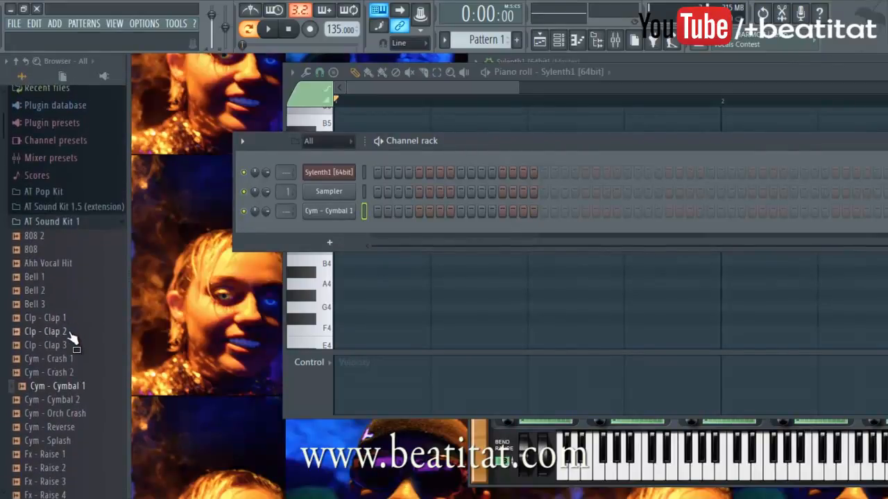
click(72, 316)
click(75, 332)
drag(77, 338, 362, 221)
click(75, 354)
drag(74, 355, 356, 250)
Step: Audition the Clp - Clap 2 and Clp - Clap 3 channels, closing each channel's settings window again
click(340, 249)
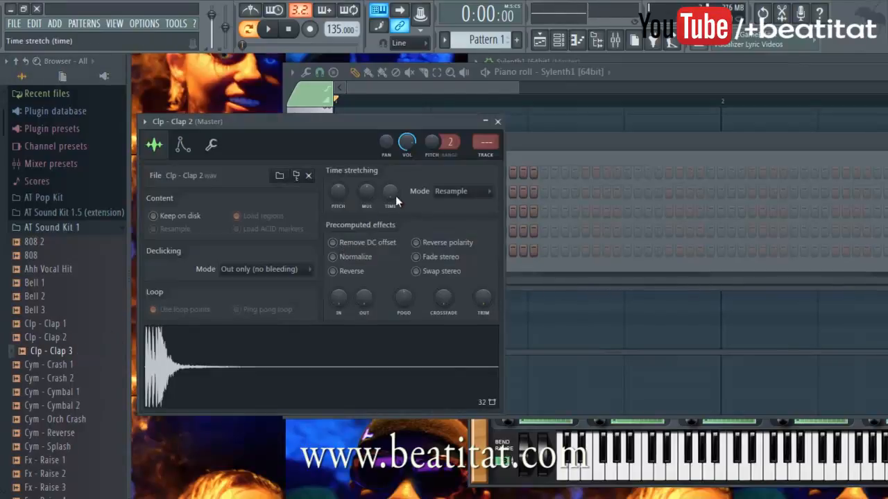
click(497, 121)
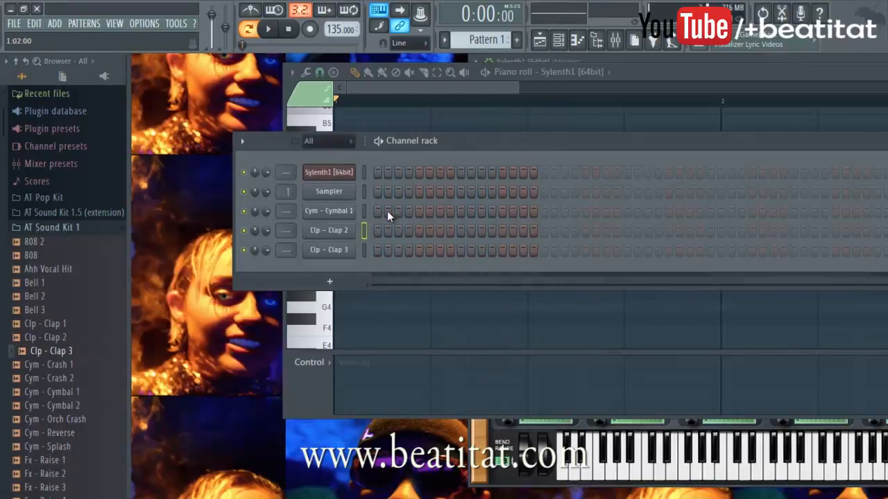
click(356, 253)
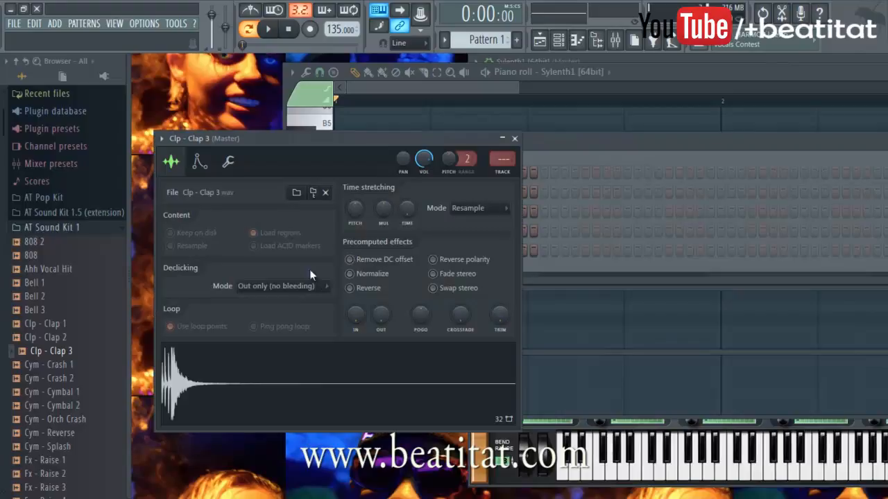
click(515, 139)
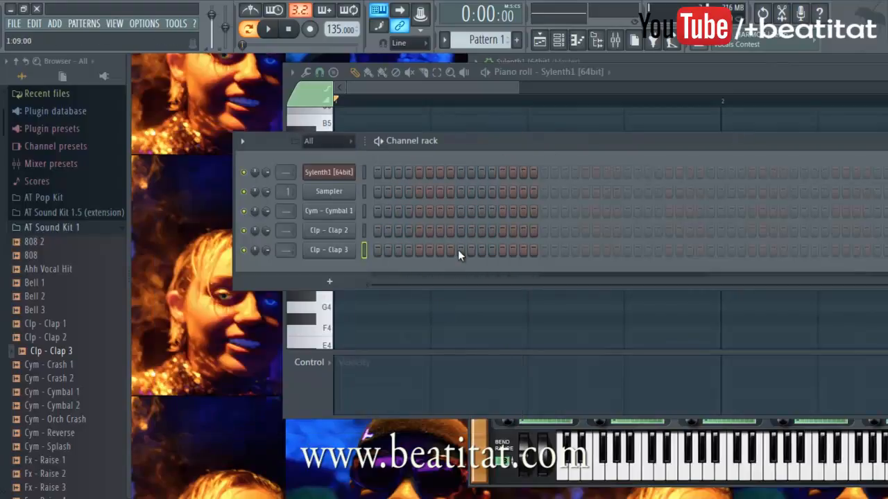
Step: Program both clap channels on steps 9, 25, 41 and 57 and start playing the pattern
click(627, 250)
drag(656, 144, 502, 140)
click(639, 250)
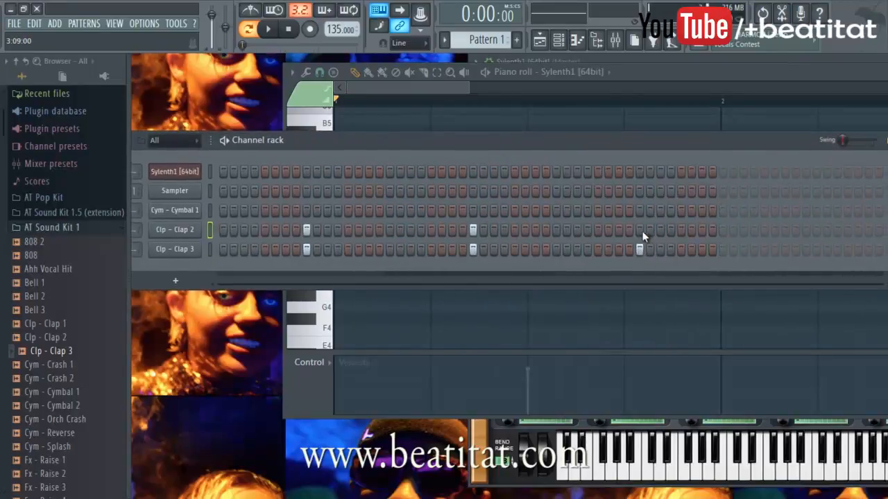
click(807, 249)
mouse_move(658, 151)
mouse_down()
mouse_move(708, 125)
mouse_move(657, 151)
mouse_up()
key(space)
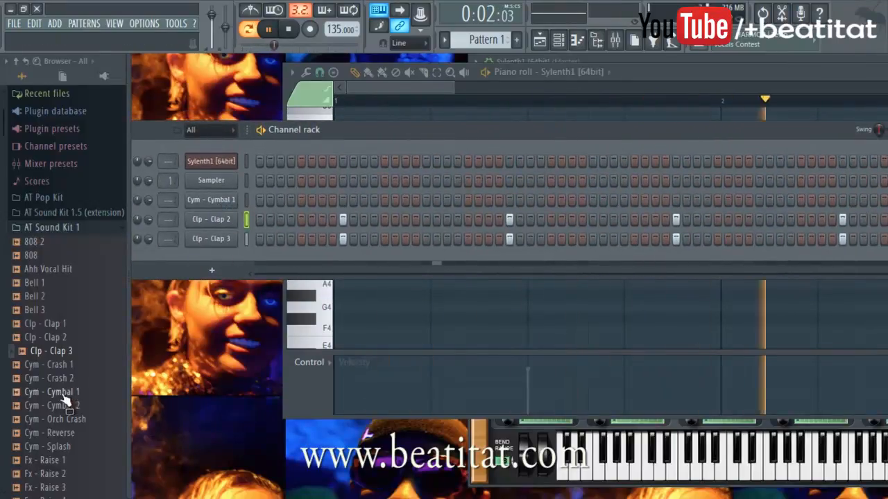
Step: Add the Snr - Trap Snare 3 sample from the AT Sound Kit 1 folder as a new channel and stop playback
scroll(80, 389, down, 10)
scroll(79, 378, down, 5)
drag(93, 226, 229, 269)
key(space)
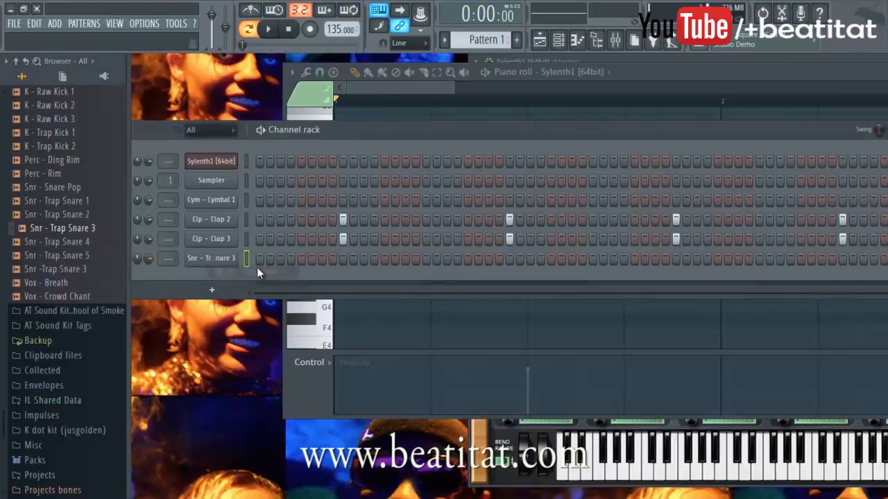
Step: Program the Trap Snare 3 channel on steps 15, 23, 47, 55 and 63, checking the rhythm against the claps during playback
key(space)
click(406, 258)
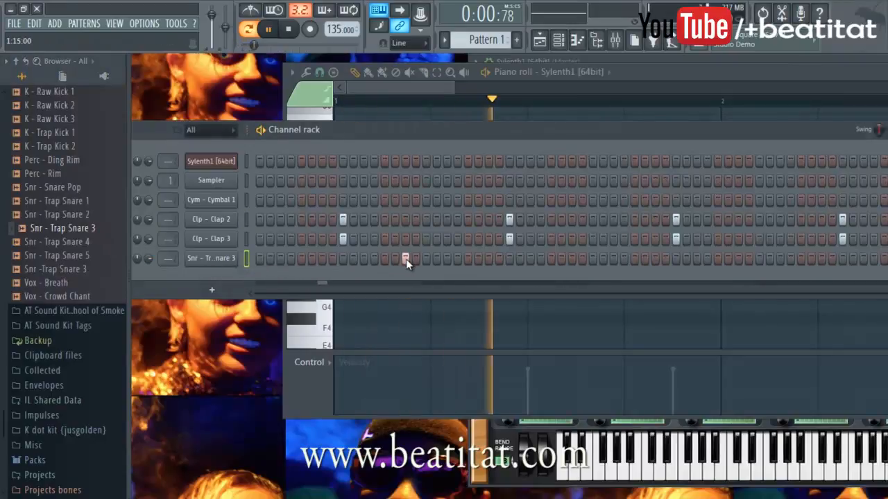
click(488, 258)
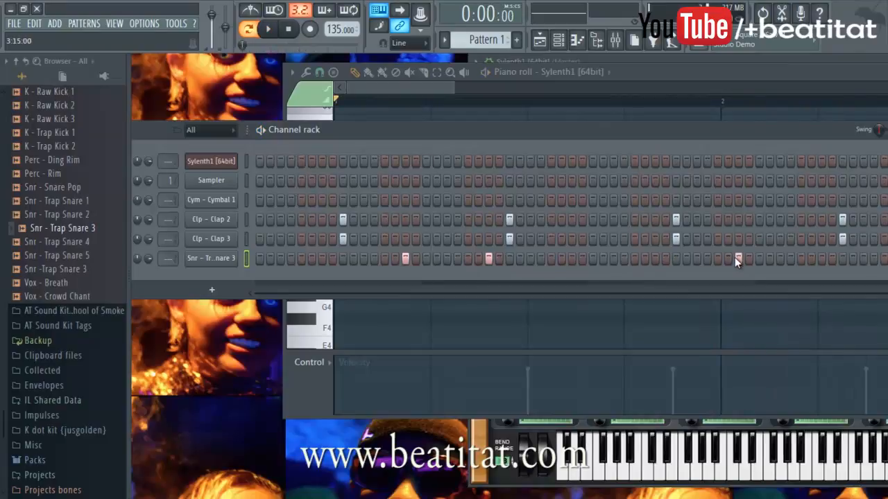
key(space)
drag(713, 141, 550, 142)
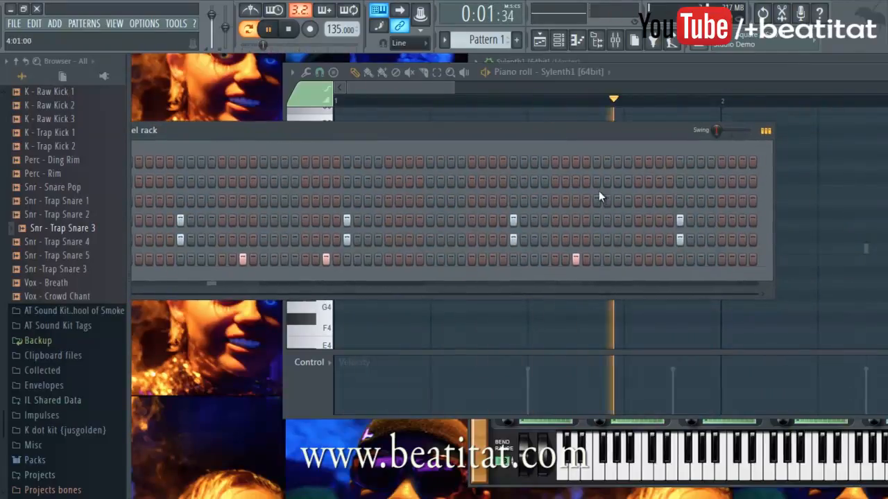
click(659, 259)
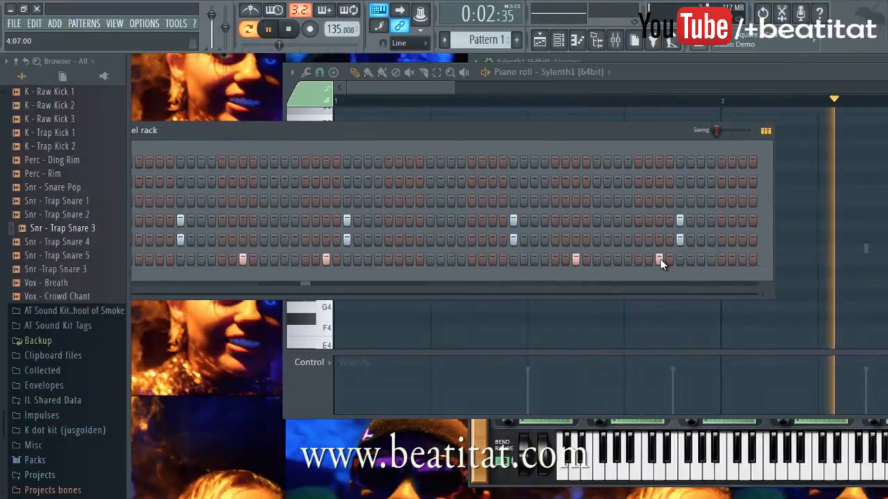
click(740, 261)
click(709, 261)
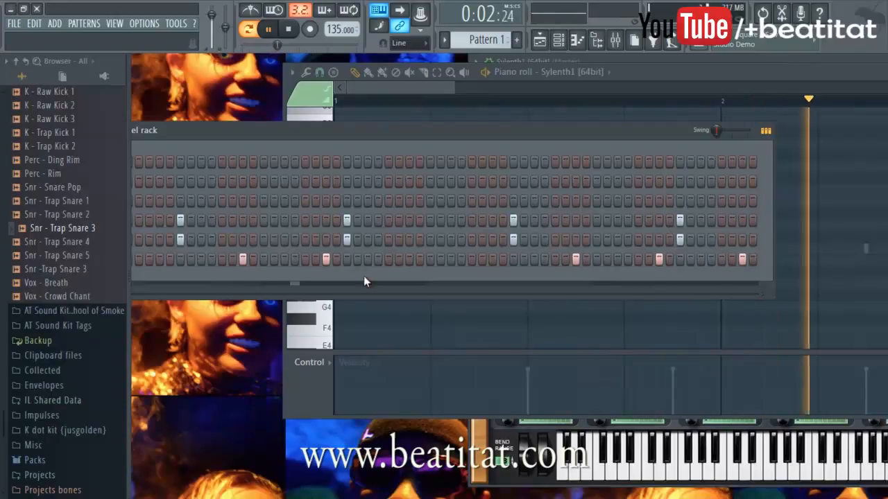
drag(301, 137, 405, 115)
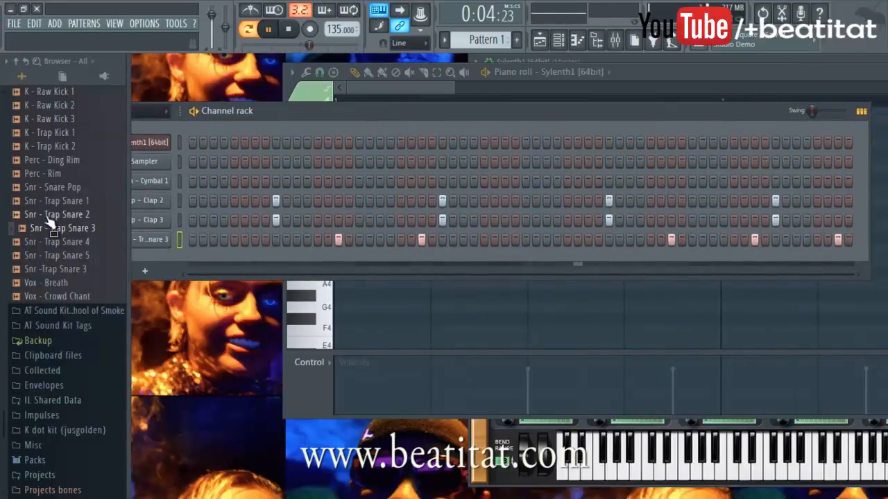
key(space)
Step: Find the Hat - Hat 1 sample in the AT Sound Kit 1 folder and add it as a new channel
scroll(87, 277, up, 3)
scroll(86, 283, up, 5)
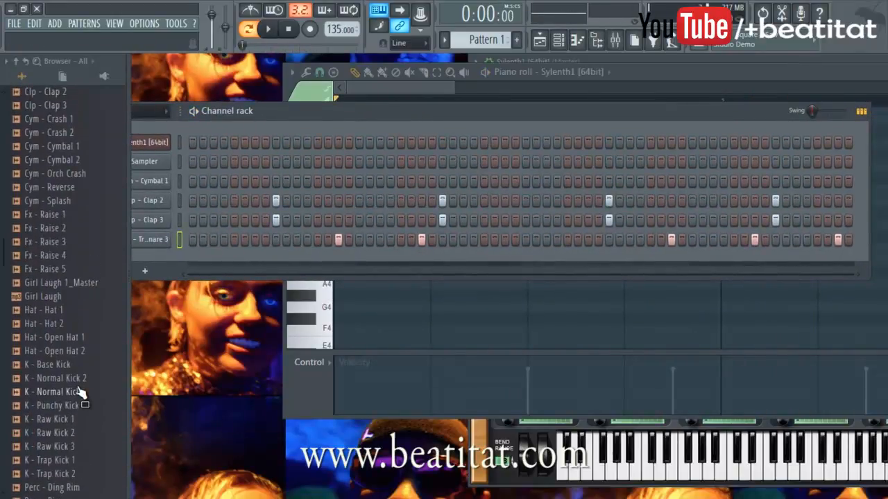
scroll(80, 399, down, 2)
scroll(79, 399, up, 8)
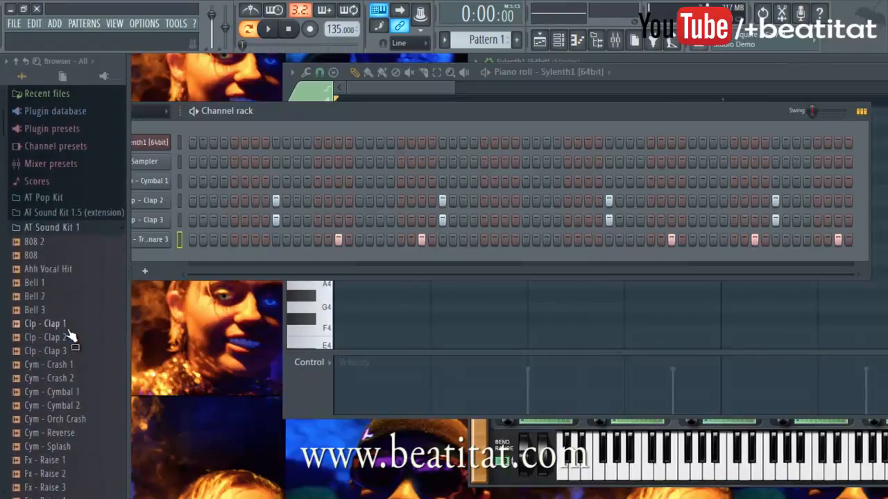
scroll(77, 283, down, 4)
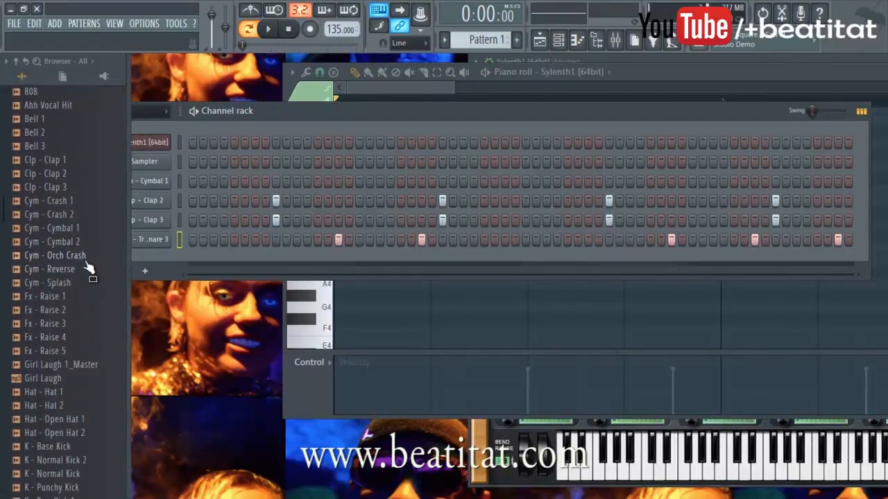
scroll(86, 292, up, 1)
scroll(72, 307, down, 3)
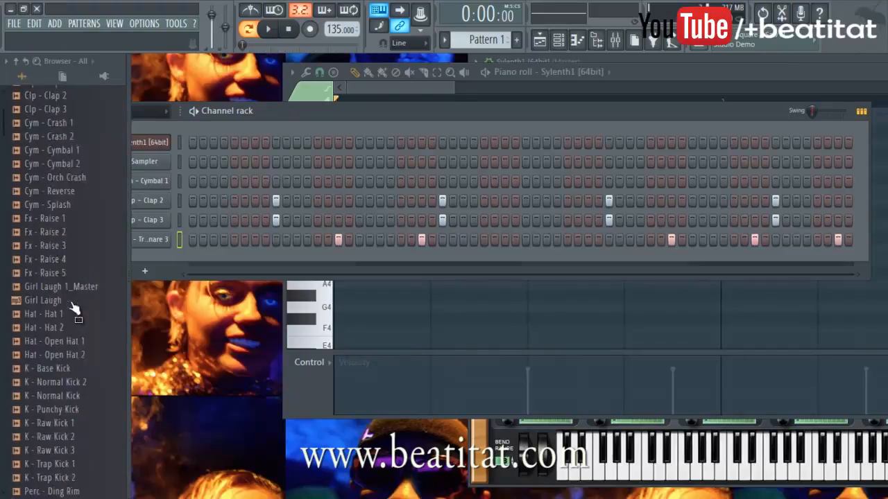
scroll(95, 297, up, 5)
scroll(75, 392, down, 1)
scroll(75, 387, down, 4)
drag(53, 392, 196, 256)
drag(361, 110, 414, 109)
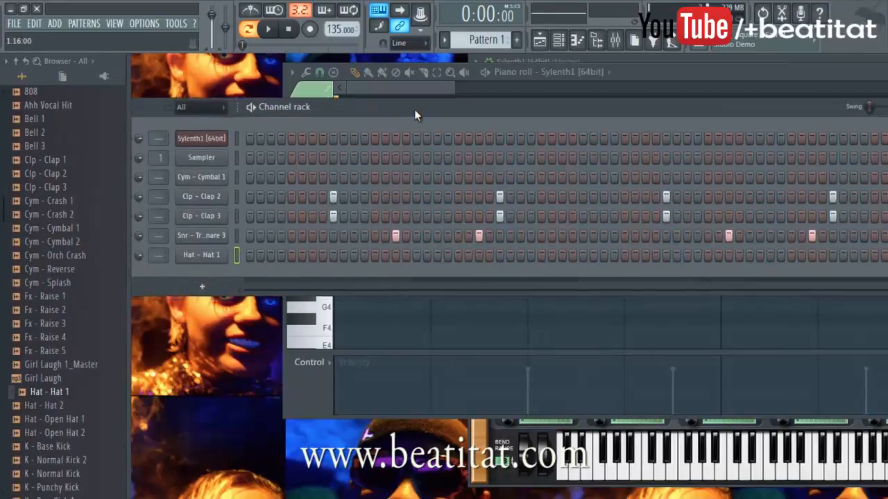
Step: Open the Hat 1 channel in the piano roll and place half-beat C5 notes on beats 1 and 2 of bar 1
right_click(222, 251)
click(253, 249)
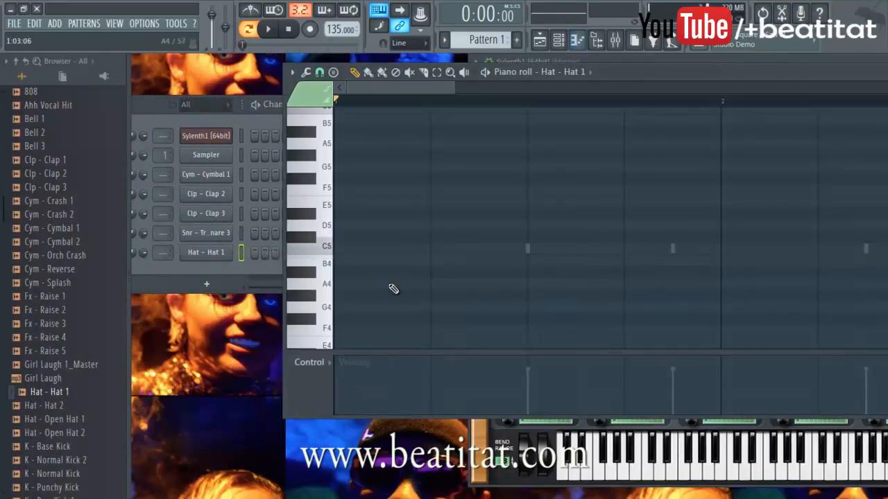
click(371, 249)
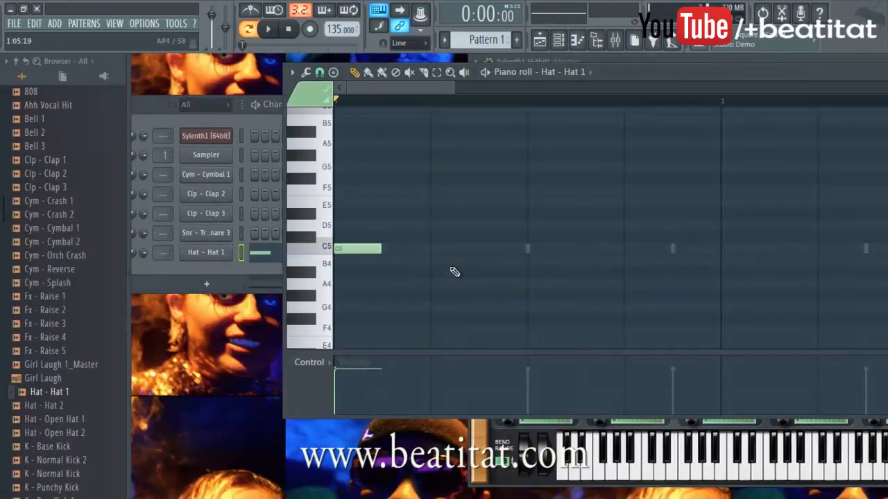
click(443, 249)
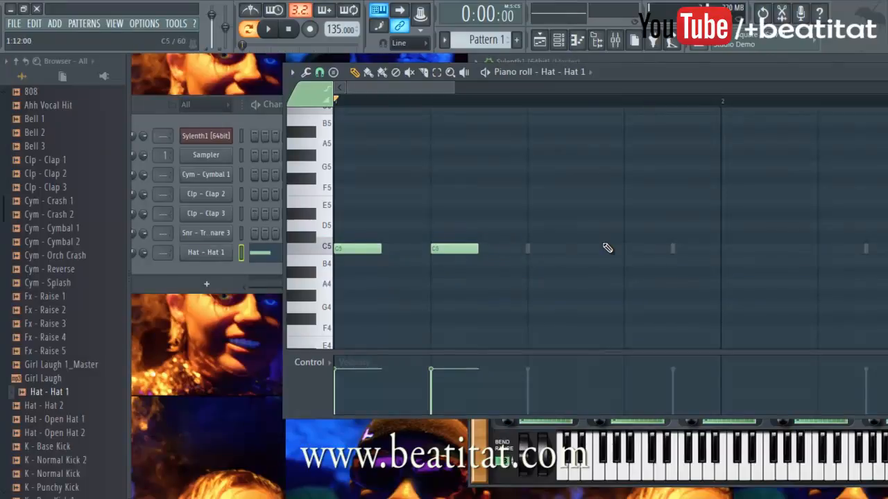
Step: Chop both hi-hat notes into eight slices each with the Chopper and ramp the second group's velocities upward
drag(545, 260, 331, 254)
key(ctrl+u)
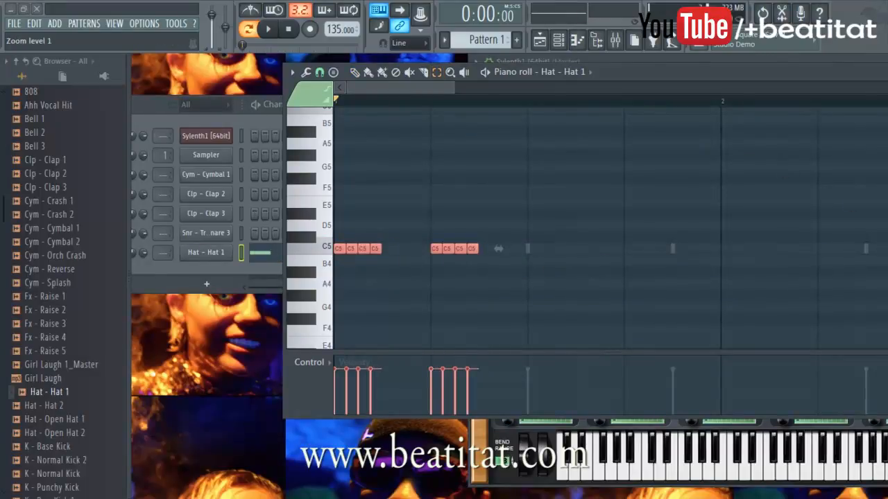
key(alt+u)
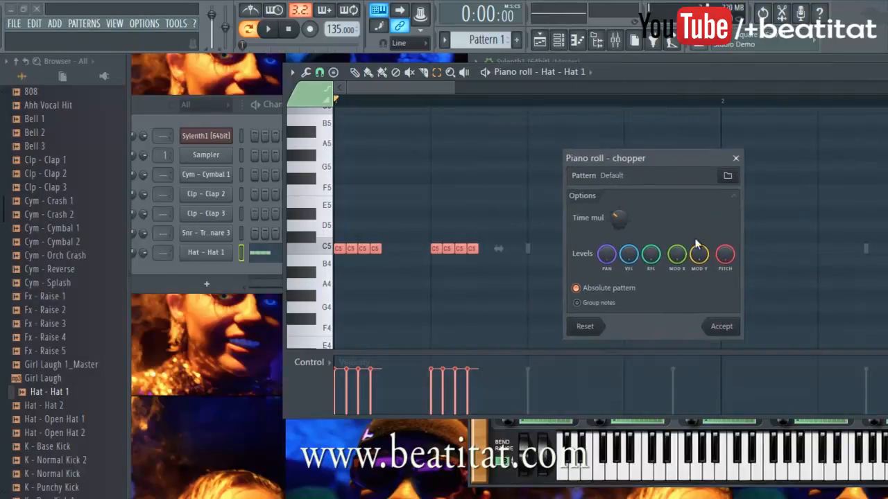
drag(619, 218, 615, 236)
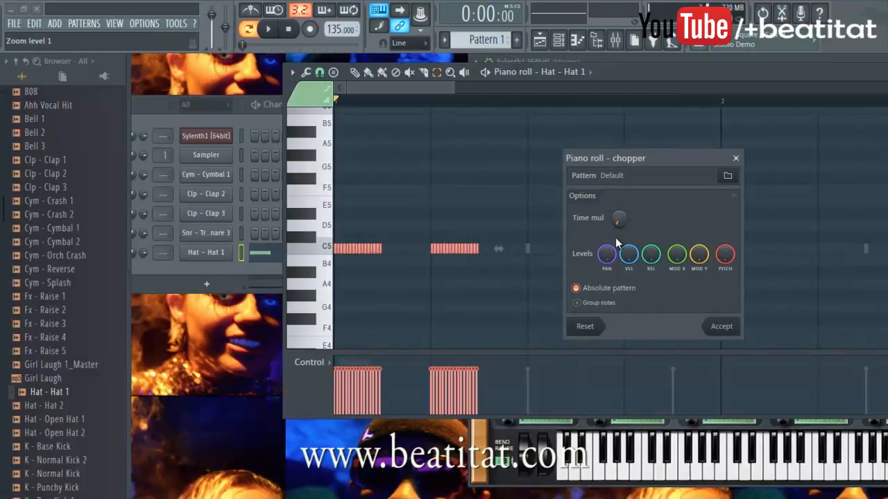
drag(627, 214, 619, 207)
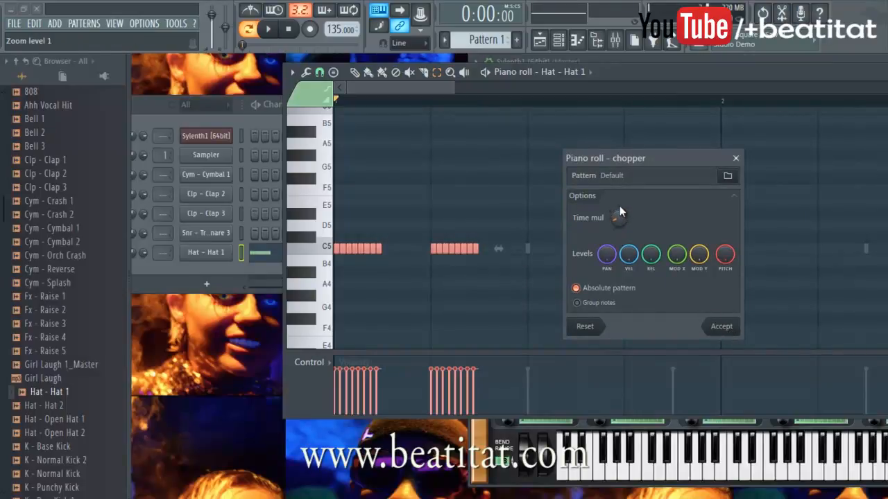
click(722, 326)
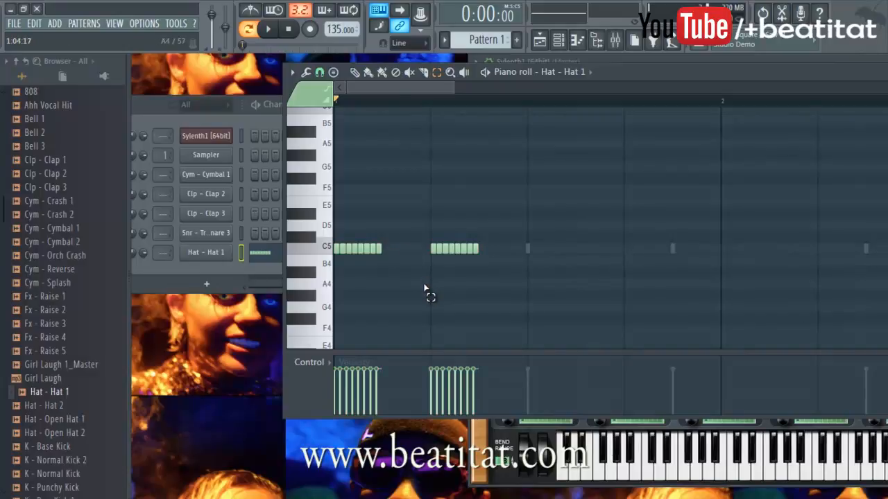
drag(431, 414, 491, 363)
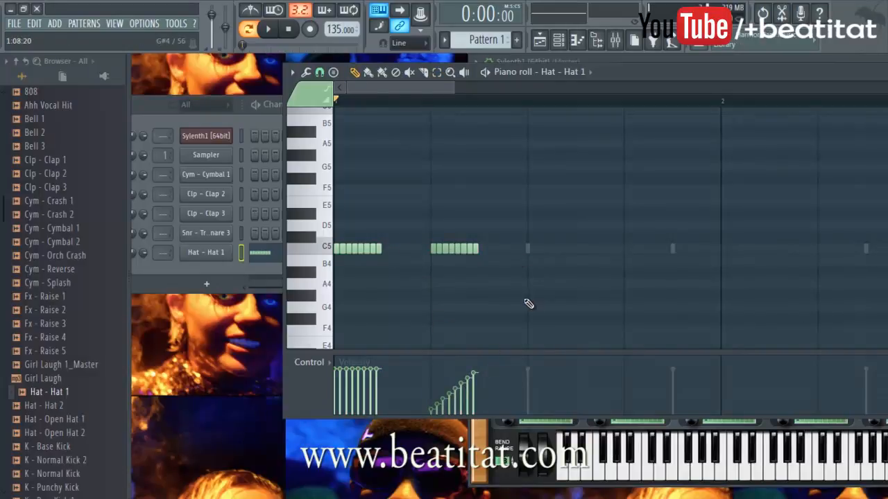
Step: Add one-step C5 hi-hat notes on steps 9, 11 and 12 of bar 1 and a two-step note on step 13
scroll(528, 303, down, 3)
click(418, 248)
key(space)
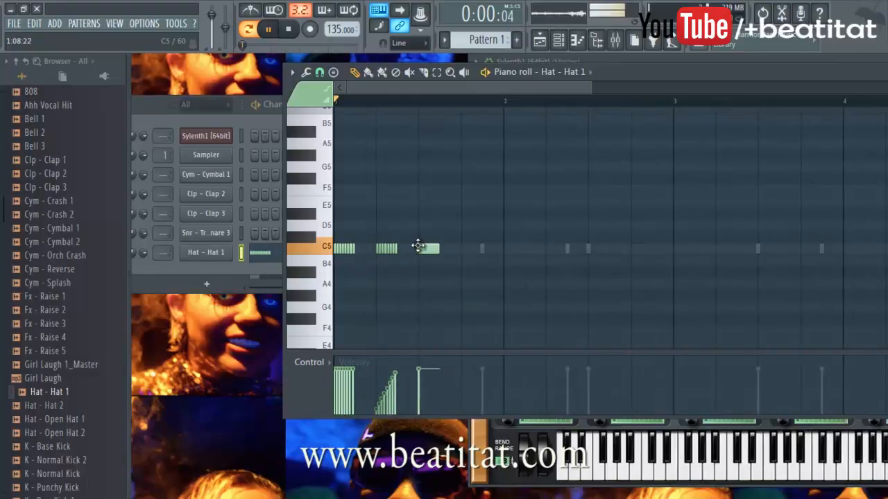
key(space)
click(466, 247)
drag(467, 247, 429, 249)
key(space)
click(444, 249)
click(454, 249)
click(471, 249)
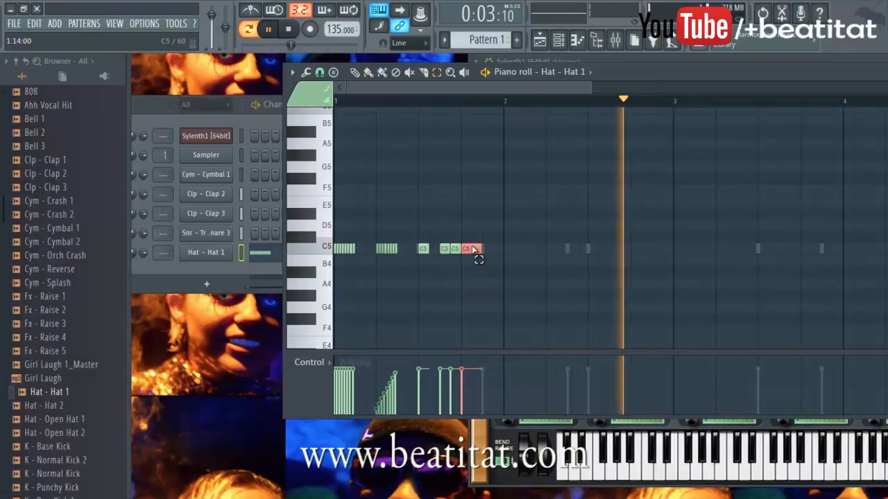
Step: Chop the hi-hat note on beat 4 of bar 1 into rapid slices with the Chopper and stop playback
key(alt+u)
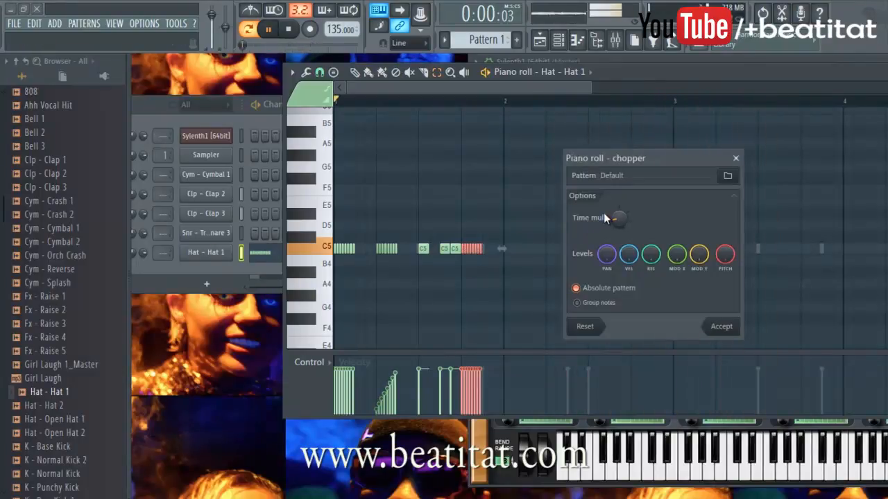
key(space)
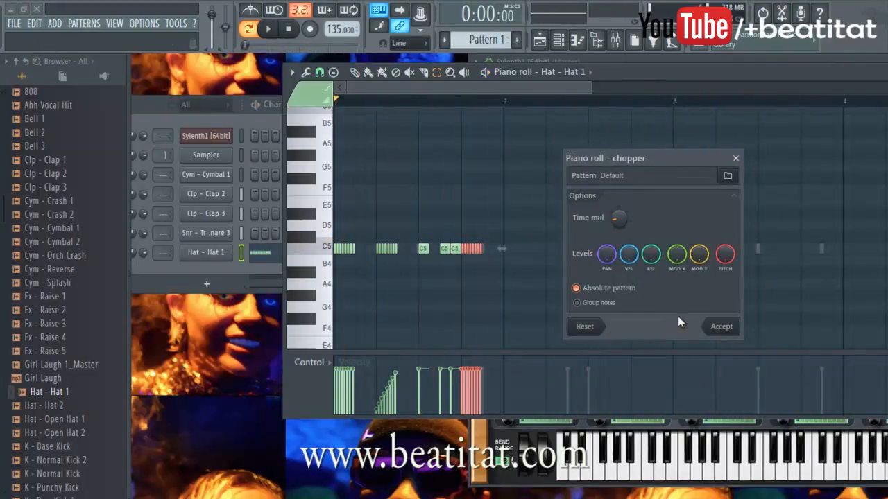
click(722, 328)
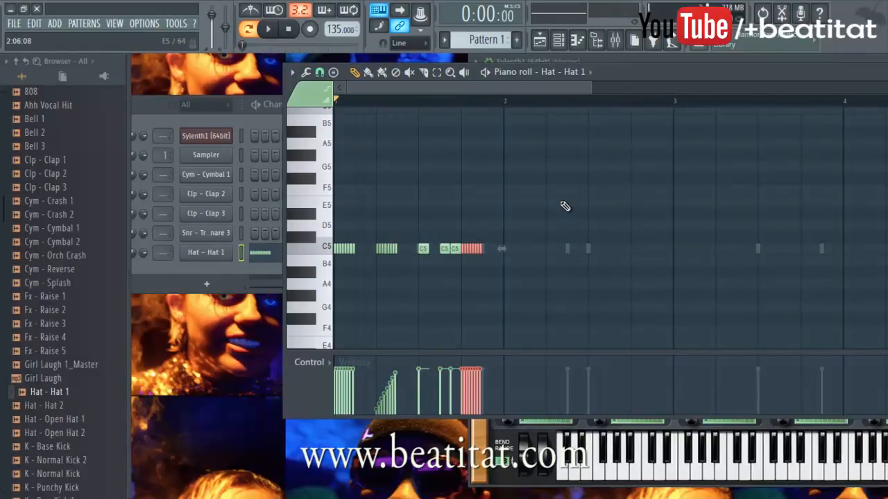
Step: Copy the chopped hi-hat group to beats 1 and 2 of bar 2 and ramp the beat 2 velocities upward
drag(471, 253, 557, 250)
drag(547, 414, 578, 366)
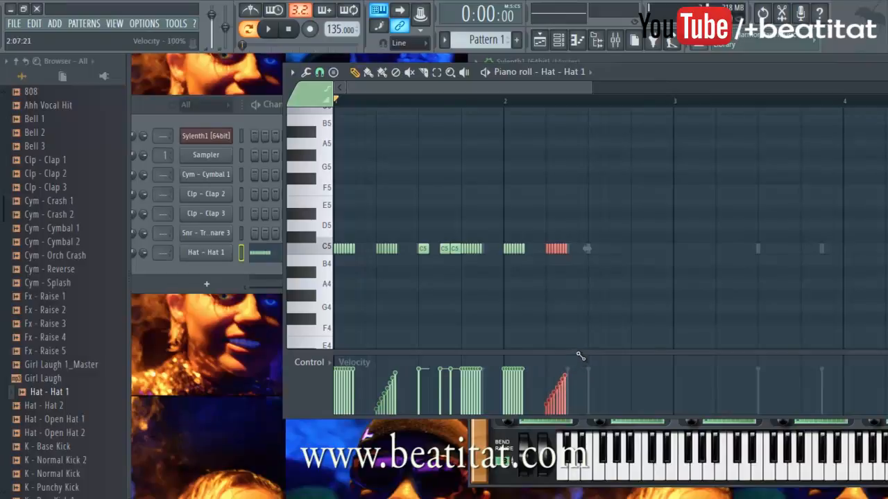
Step: Add one-step C5 hi-hat notes on steps 9 and 11 of bar 2
click(586, 279)
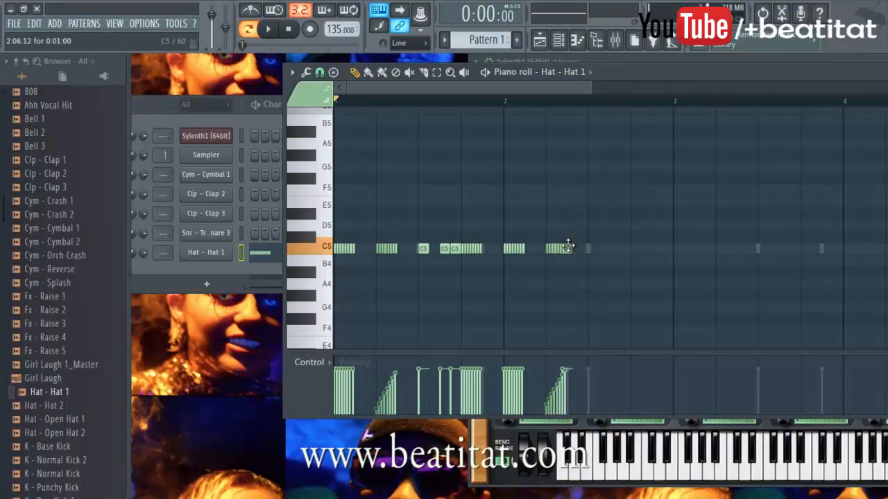
click(589, 250)
click(620, 250)
drag(619, 249, 615, 249)
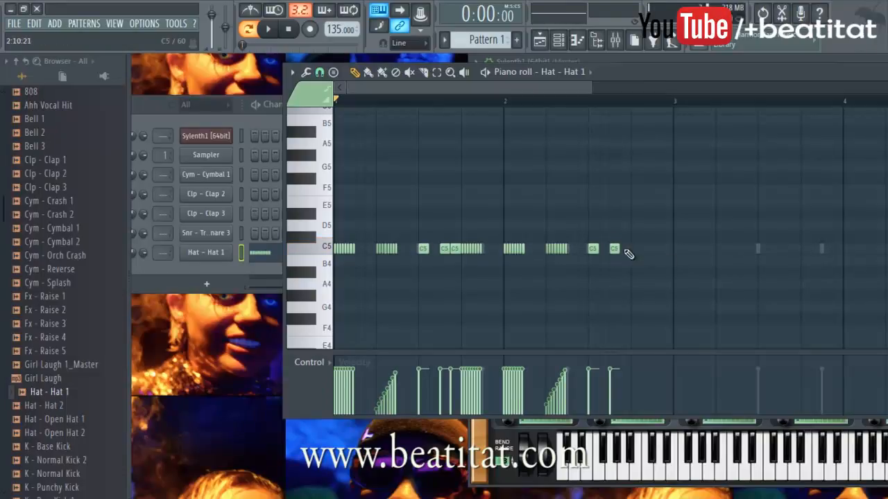
Step: Chop the hi-hat notes on steps 9 and 11 of bar 2 into rapid slices with the Chopper
drag(610, 251, 591, 263)
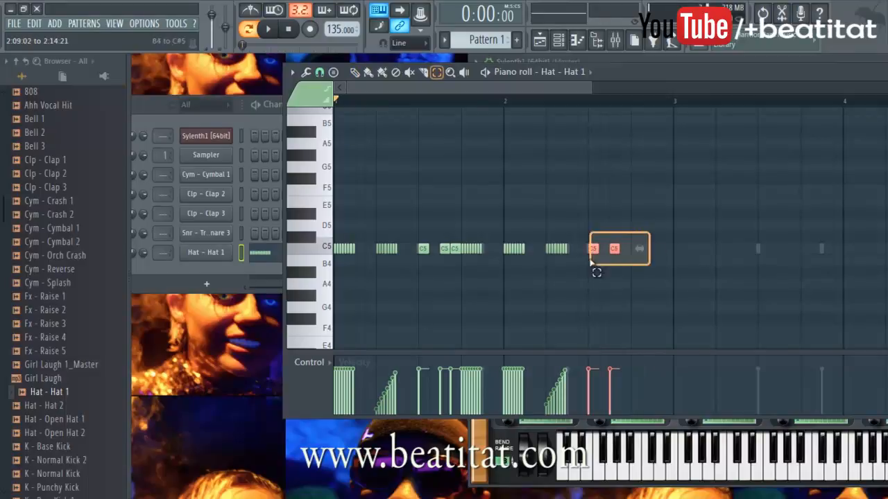
drag(655, 224, 592, 264)
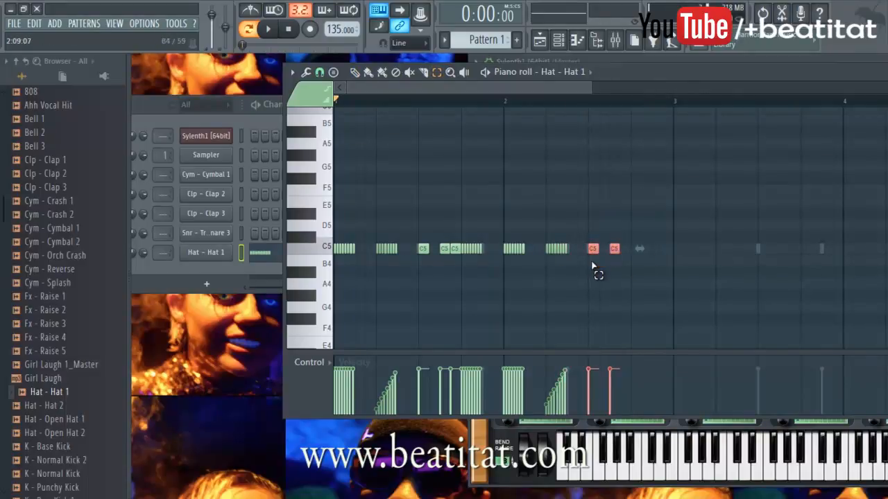
key(alt+u)
drag(668, 150, 403, 169)
drag(348, 235, 353, 244)
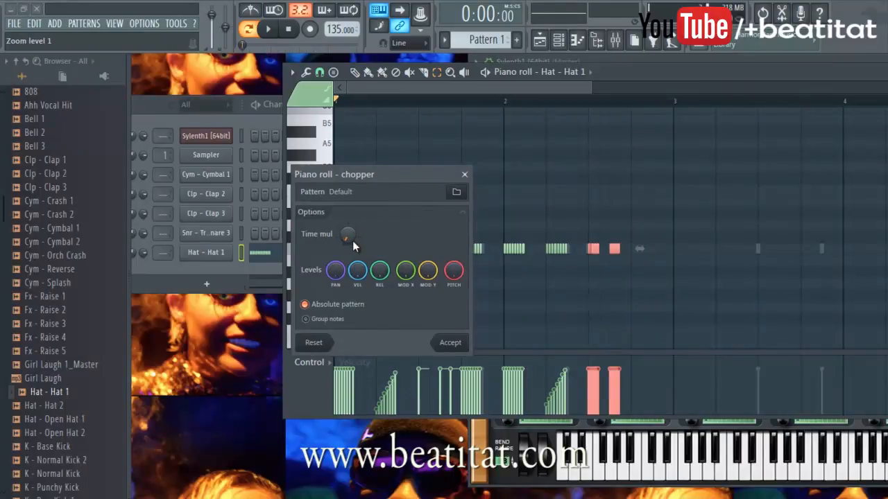
click(450, 341)
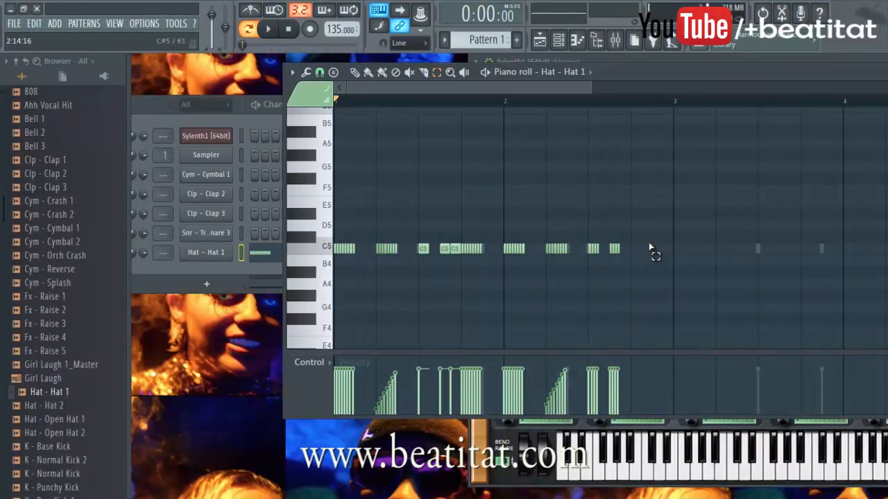
Step: Copy a short chopped hi-hat group to step 13 of bar 2, ramp its velocities upward, and copy it to step 15
mouse_move(650, 248)
mouse_down()
mouse_move(605, 234)
mouse_move(646, 248)
mouse_up()
mouse_move(634, 244)
mouse_down()
mouse_move(607, 258)
mouse_move(636, 248)
mouse_up()
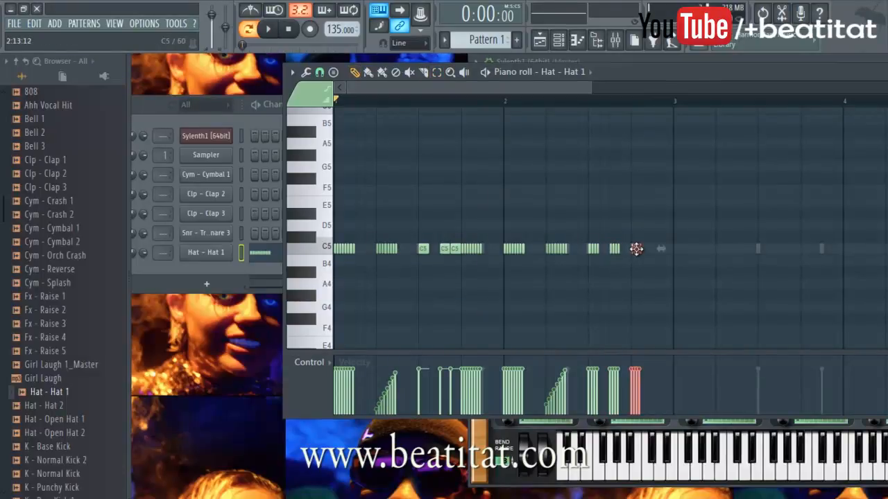
drag(634, 409, 639, 373)
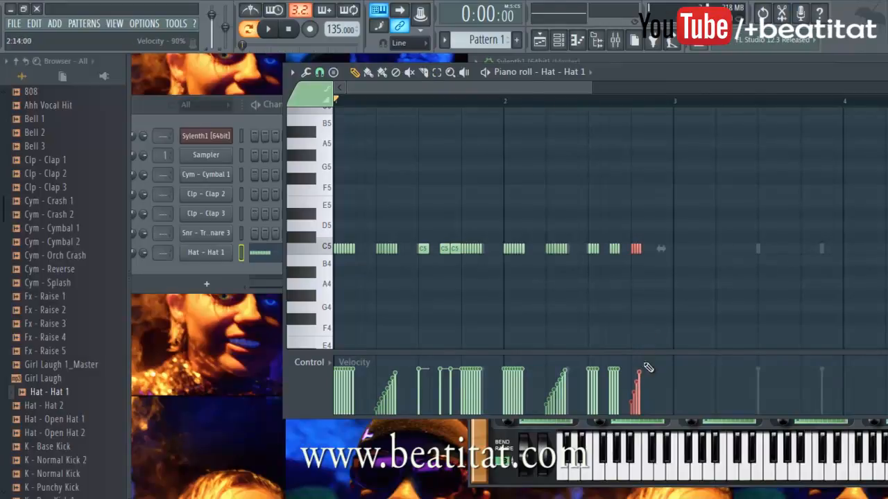
drag(634, 250, 656, 249)
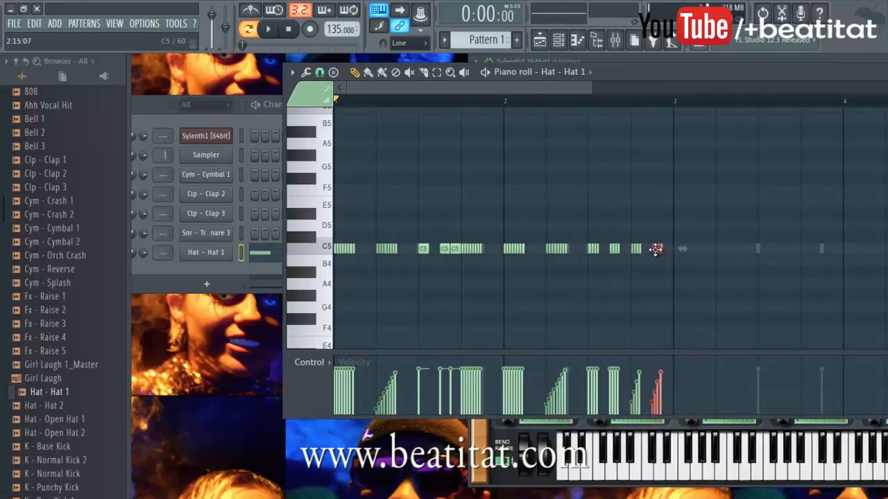
Step: Duplicate the entire two-bar hi-hat pattern to bars 3 and 4 and close the piano roll
key(ctrl+a)
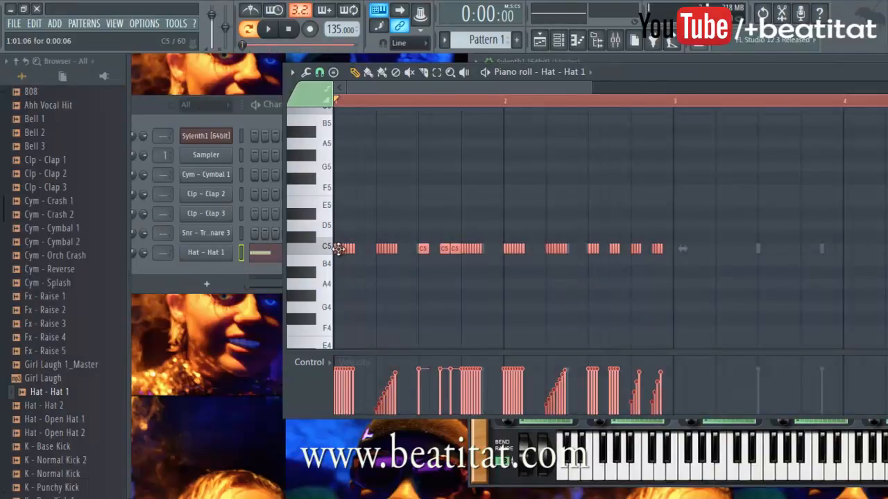
drag(342, 250, 658, 233)
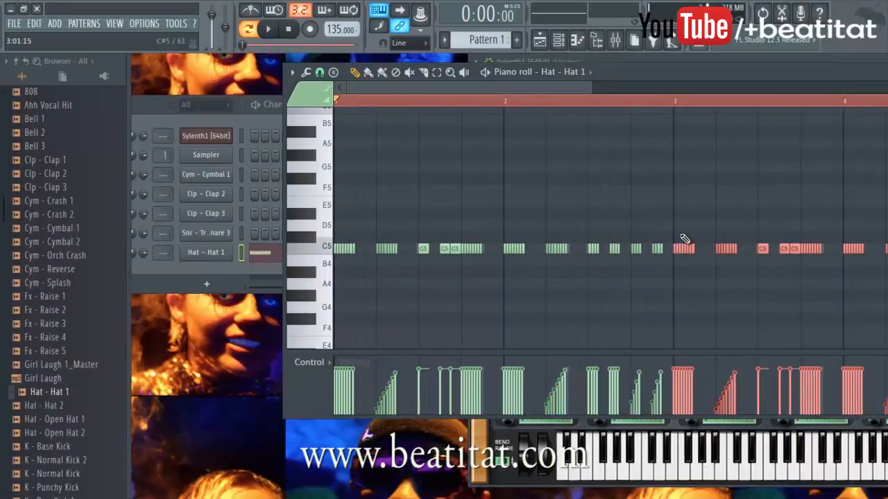
drag(655, 72, 411, 75)
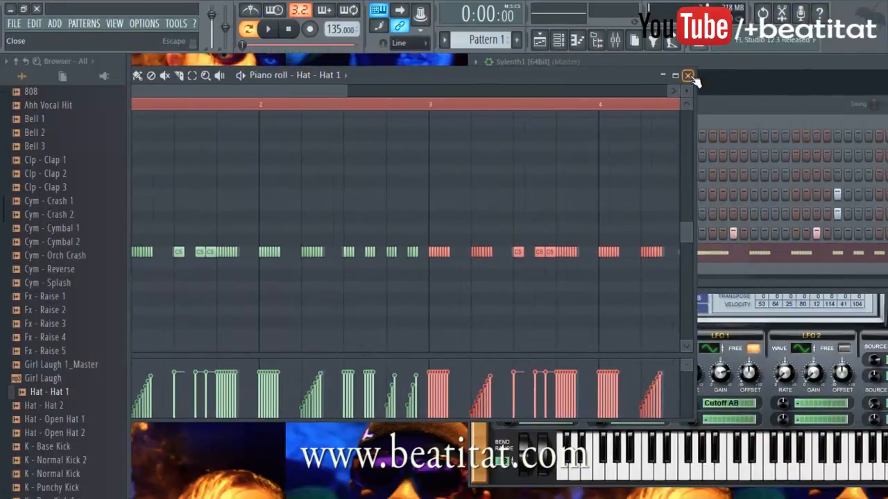
drag(400, 75, 442, 80)
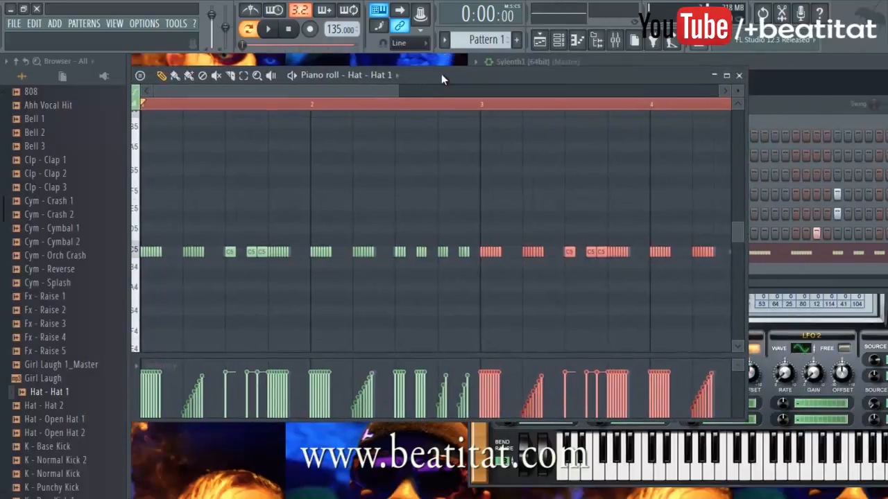
click(741, 74)
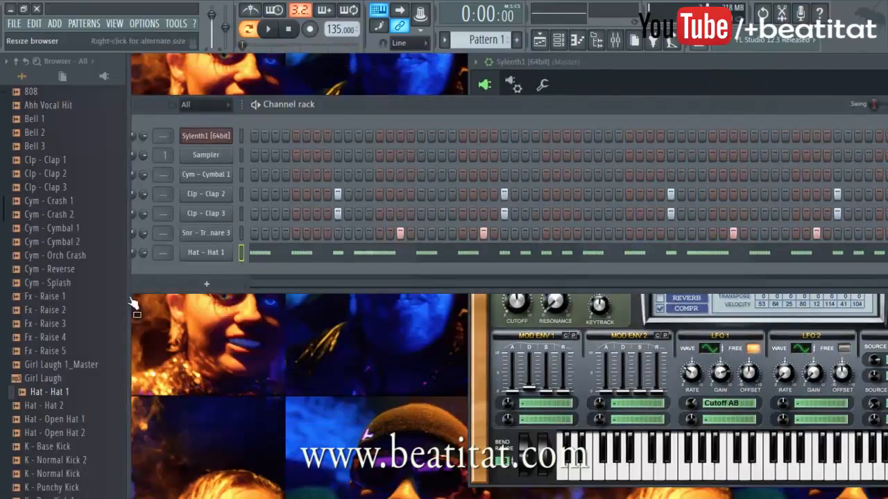
Step: Play back the pattern and look through the rest of the AT Sound Kit 1 samples
drag(353, 111, 376, 103)
key(space)
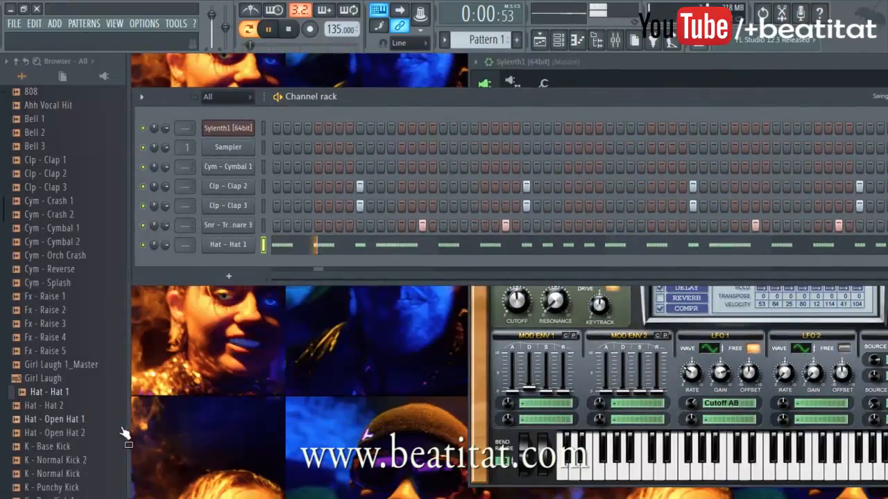
drag(104, 376, 85, 383)
scroll(63, 284, down, 6)
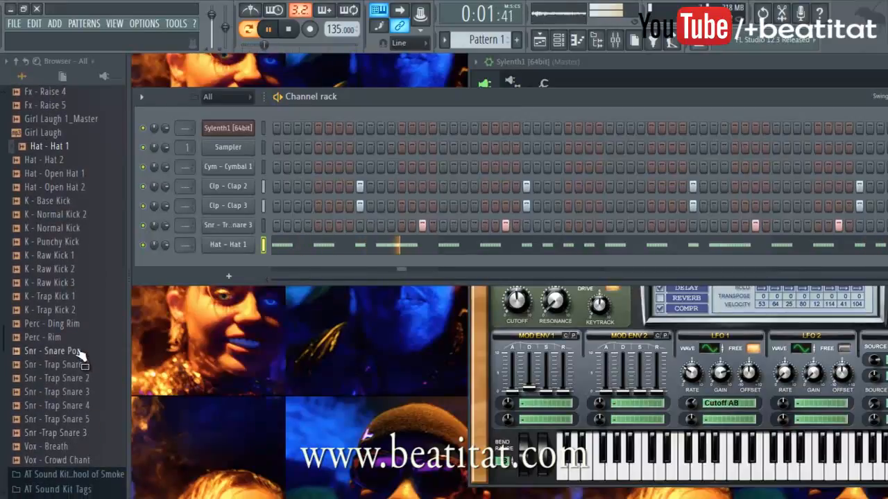
Step: Delete the chopped hi-hat group on step 11 of bar 2, audition the pattern, and close the piano roll
click(422, 244)
key(space)
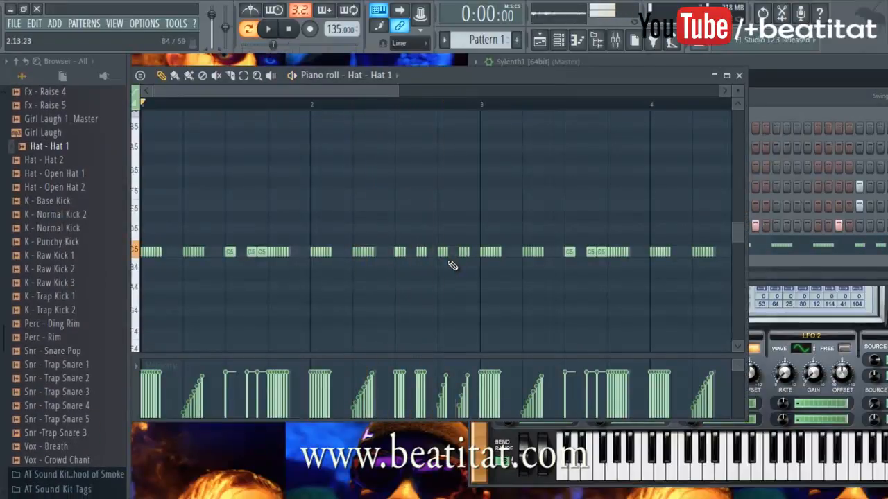
right_click(419, 252)
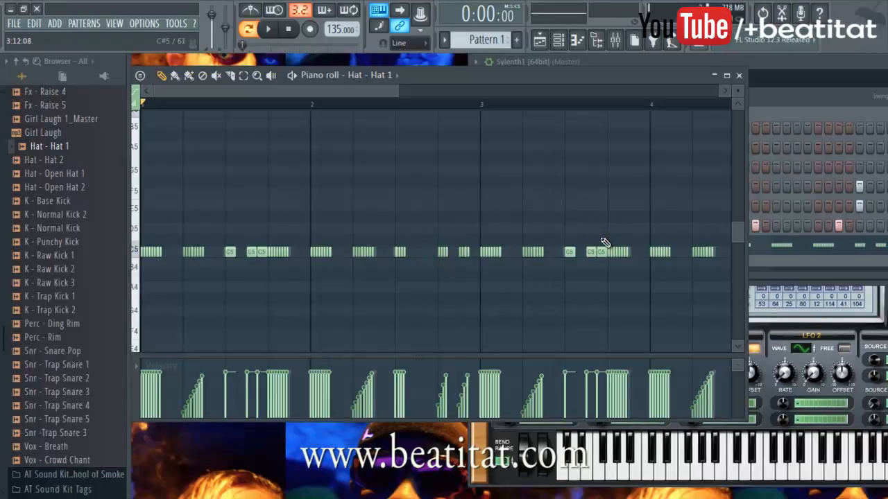
scroll(596, 239, down, 1)
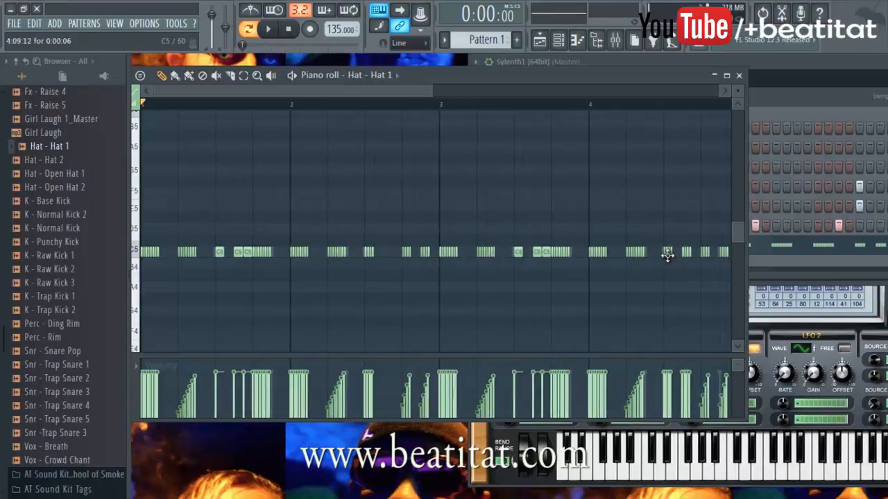
key(space)
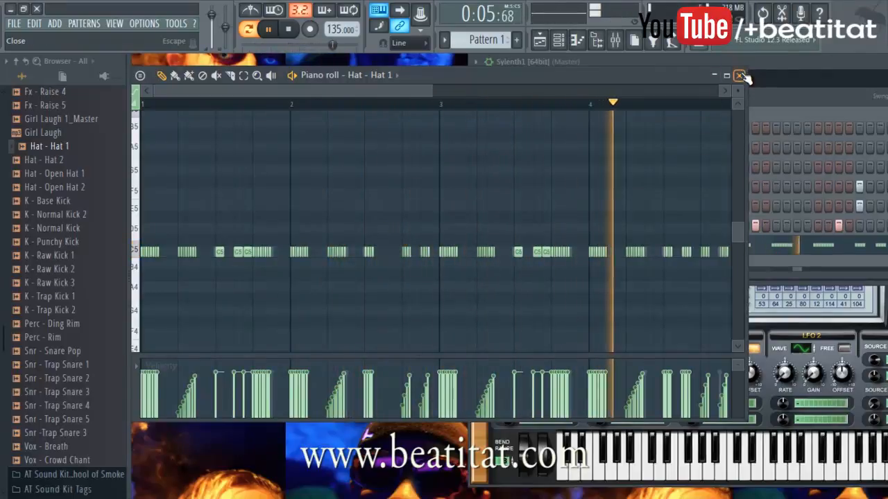
key(Escape)
key(space)
Step: Audition the Perc - Rim and Perc - Ding Rim samples and add Perc - Rim as a channel with a hit on step 11
click(88, 338)
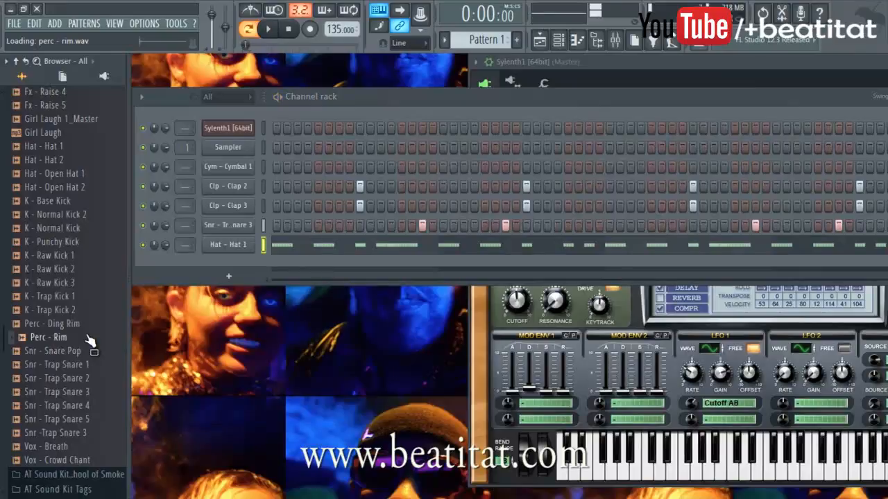
click(94, 326)
drag(89, 337, 236, 267)
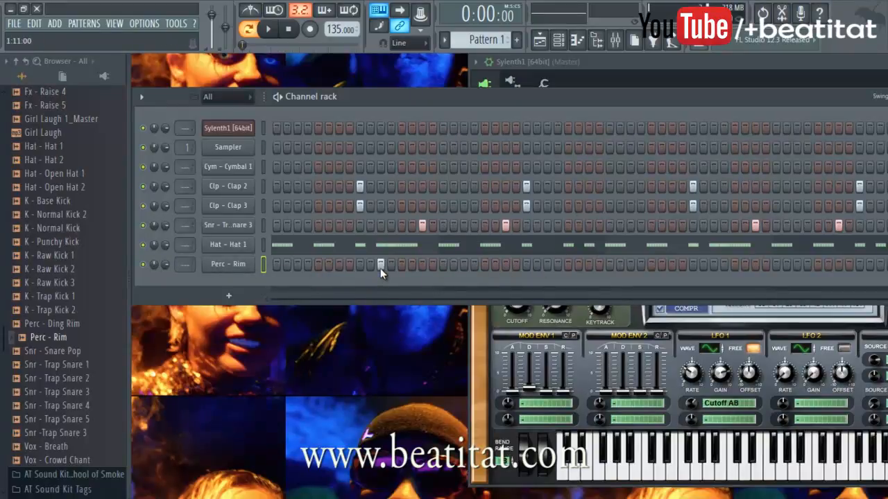
Step: Add Perc - Rim hits on steps 43 and 59 during playback and stop the pattern
key(space)
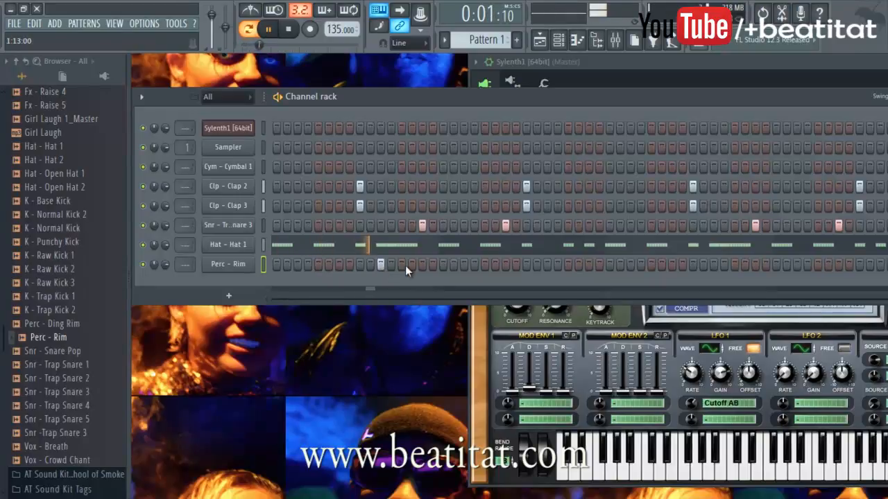
click(630, 265)
click(713, 265)
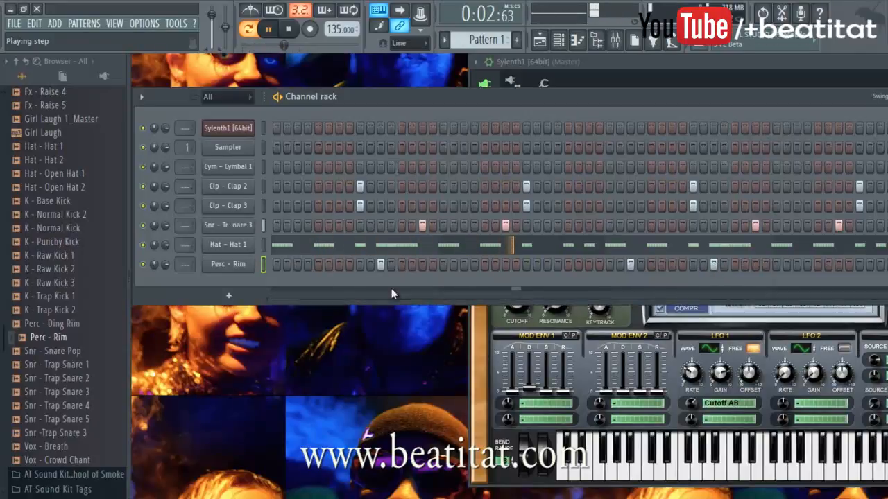
click(630, 265)
key(space)
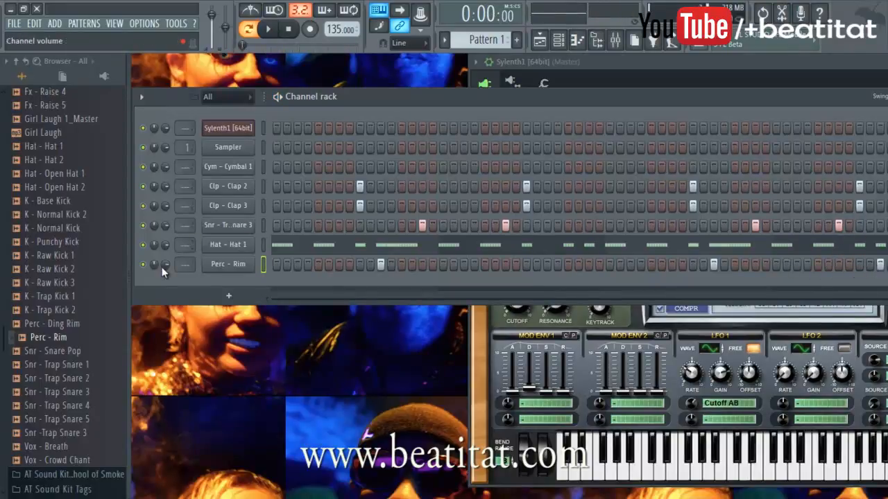
Step: Add 808 Smooth (tuned C5) from the School of Smoke kit's 808s folder as a new channel
drag(376, 102, 358, 104)
scroll(63, 208, up, 8)
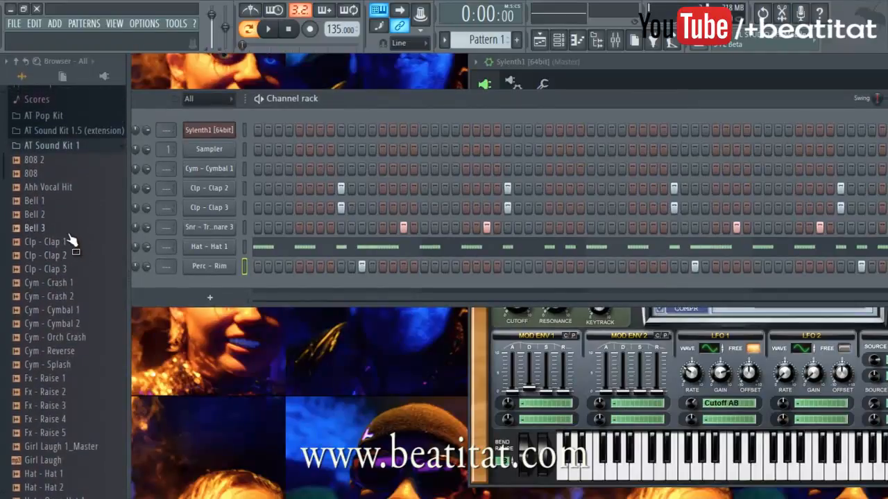
click(96, 147)
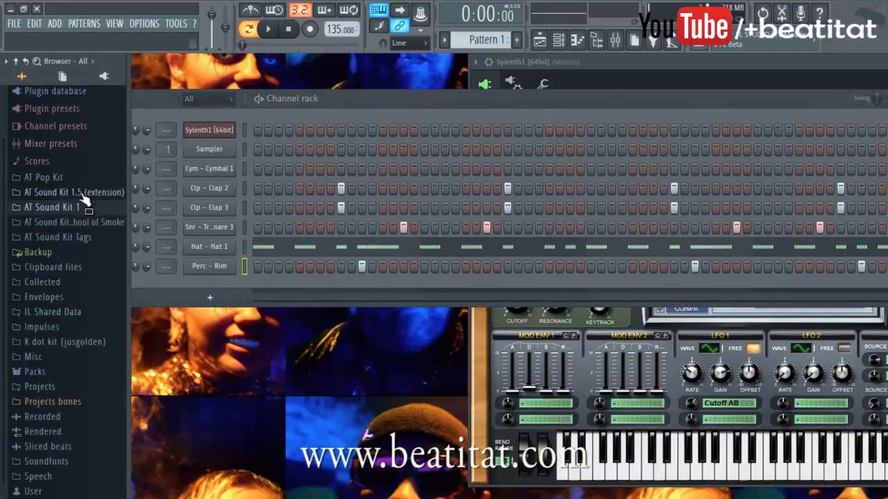
click(76, 222)
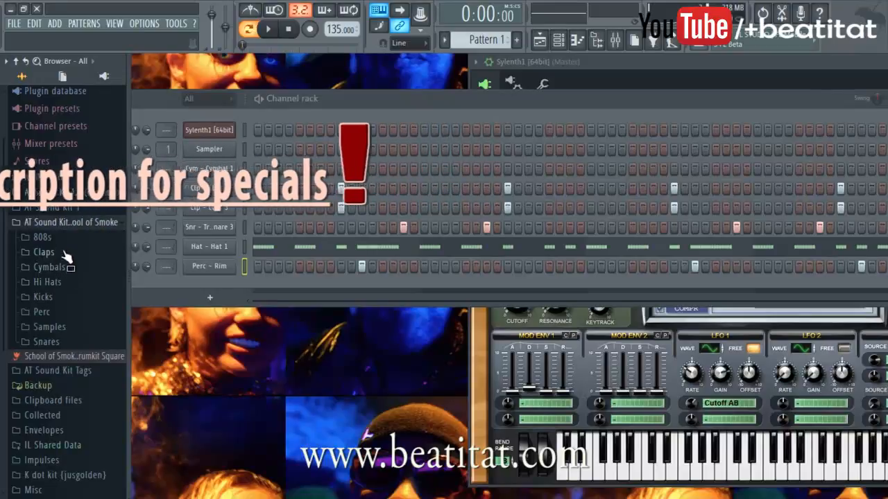
click(43, 238)
drag(97, 277, 208, 286)
Step: Normalize the 808 Smooth sample, make the channel cut itself, test a few of its notes, and close its settings
click(208, 285)
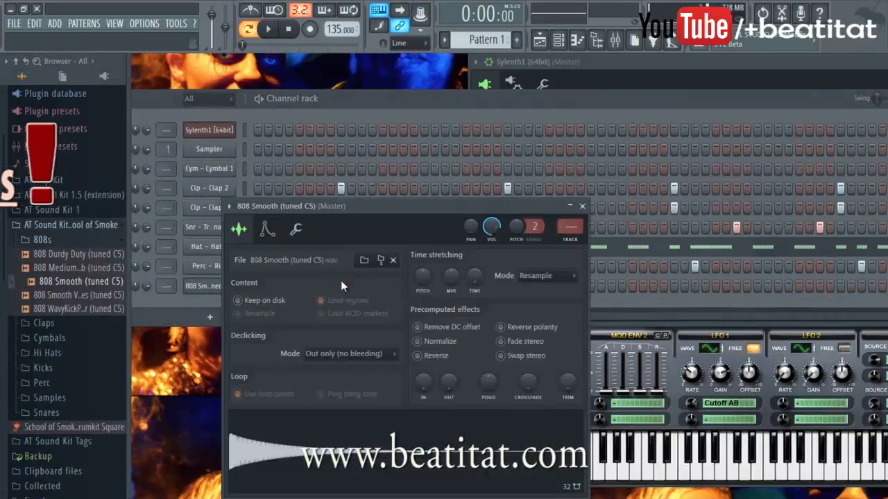
click(417, 341)
click(295, 229)
click(263, 387)
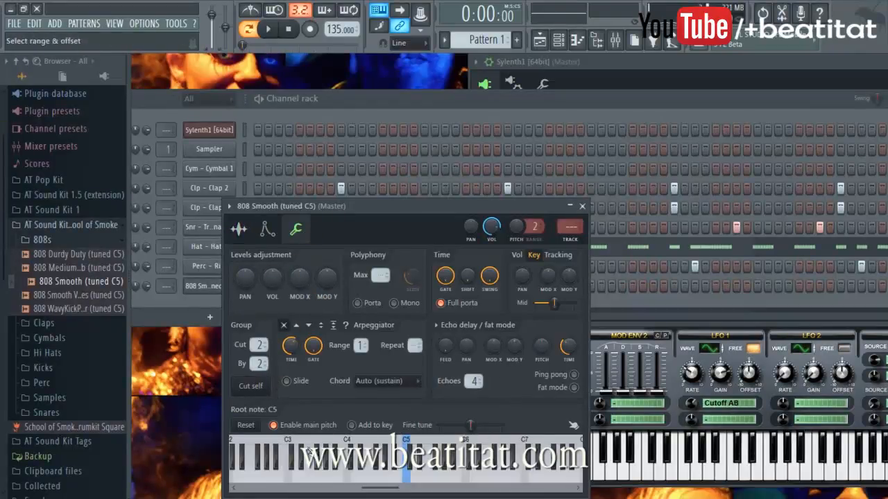
click(465, 479)
click(401, 477)
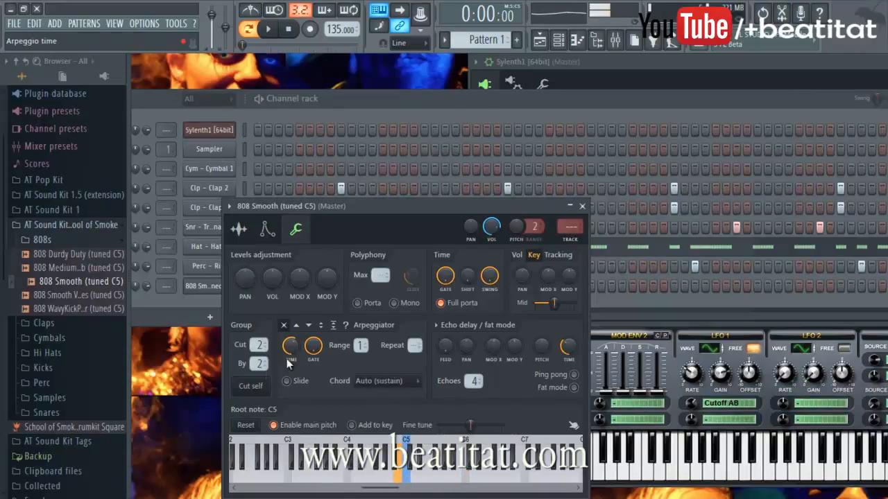
click(582, 207)
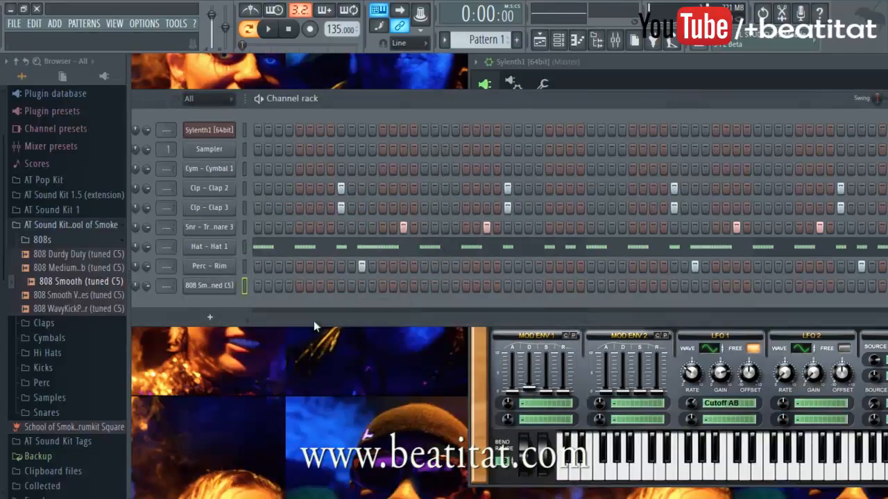
Step: Audition the School of Smoke kit's kick samples and add Kck Kick Thumper and Kck SpeakerRaddle as new channels
click(59, 240)
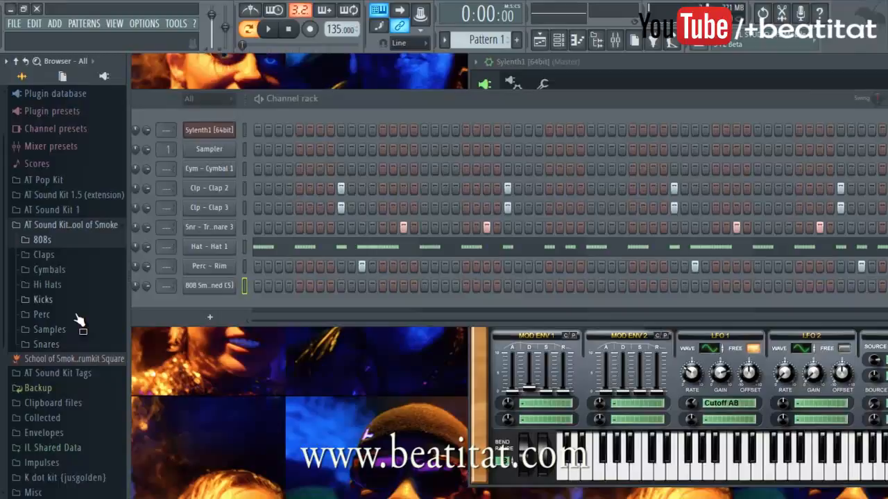
click(79, 303)
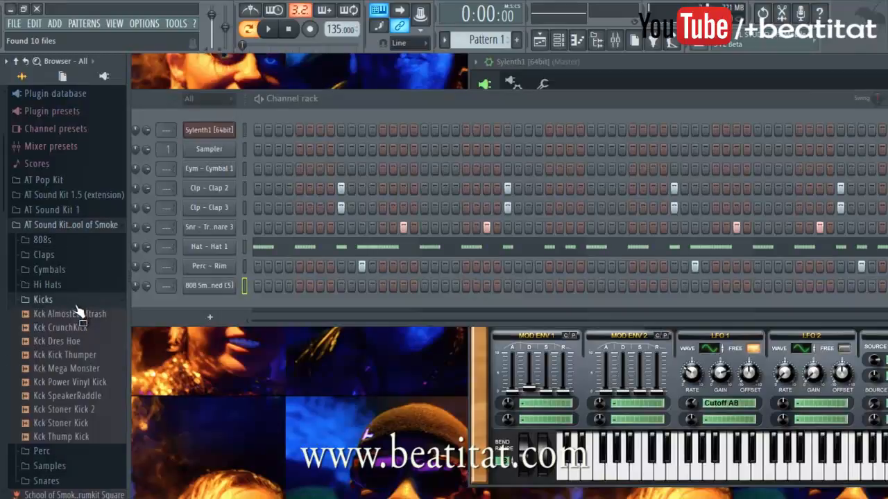
click(91, 396)
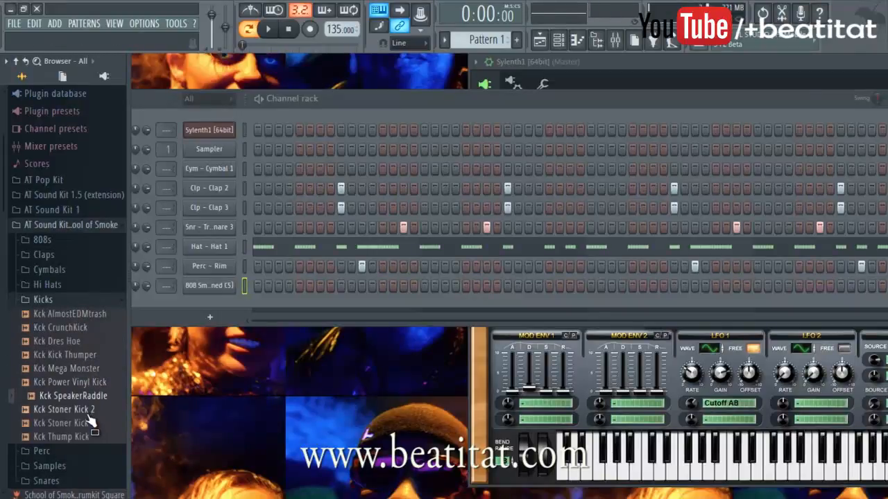
click(93, 410)
click(90, 423)
click(90, 436)
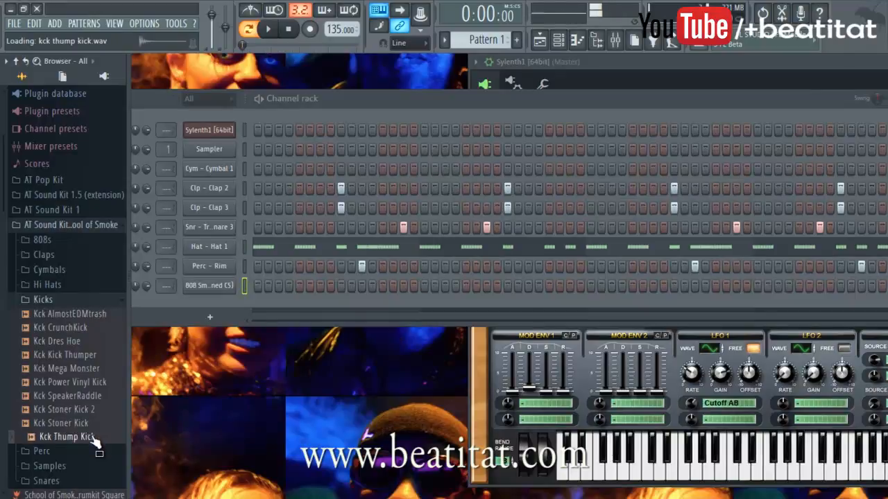
click(90, 355)
click(91, 369)
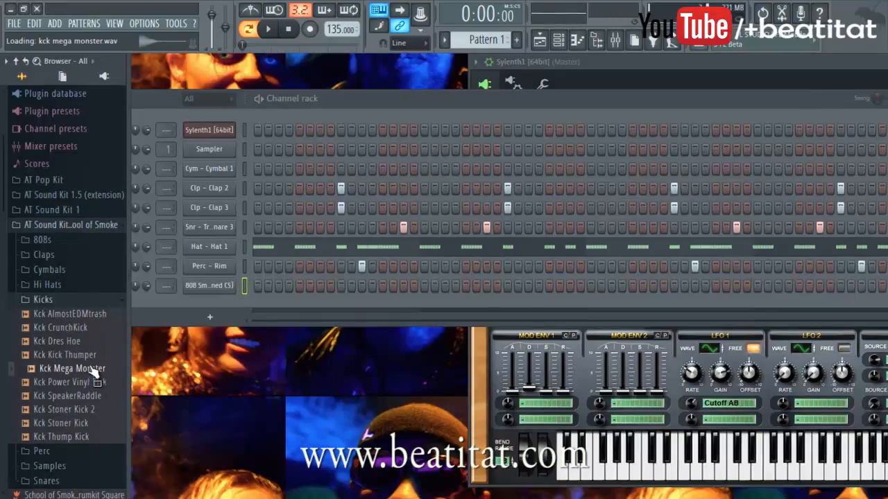
click(93, 355)
drag(95, 356, 219, 305)
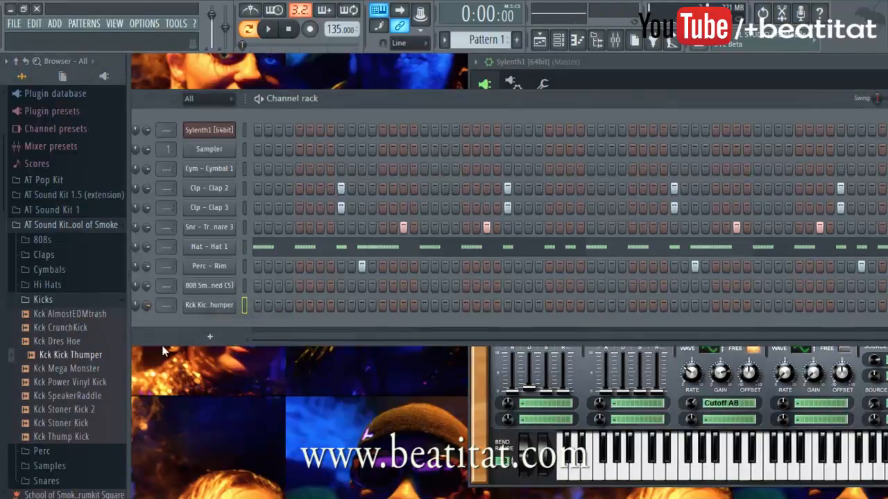
click(97, 395)
drag(103, 386, 217, 322)
Step: Place hits for both kicks on steps 1 and 17, plus a Kck SpeakerRaddle hit on step 7
click(257, 324)
click(257, 306)
key(space)
click(321, 324)
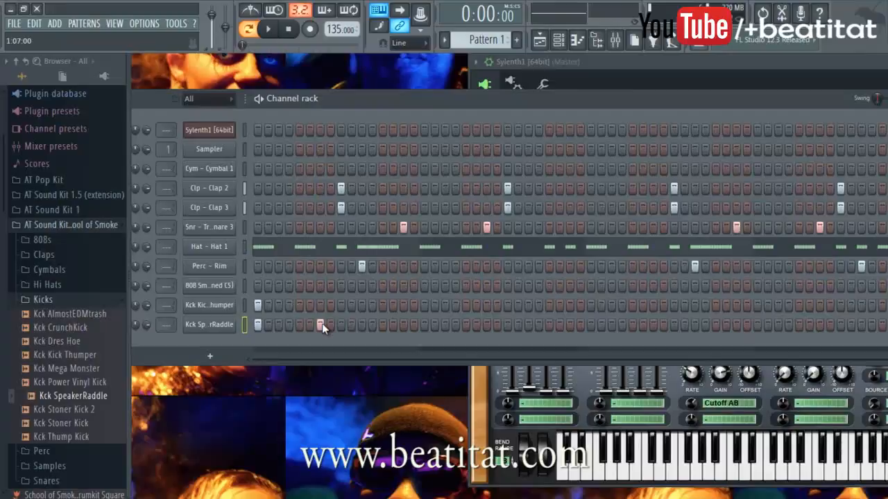
click(424, 306)
click(424, 324)
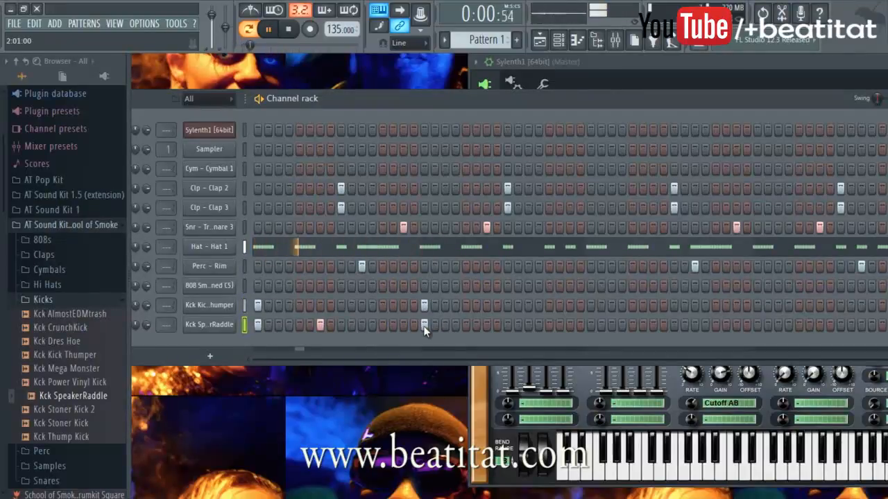
Step: Add Kck SpeakerRaddle hits on steps 23, 33 and 39 and a Kck Kick Thumper hit on step 33
click(466, 325)
click(465, 325)
click(486, 325)
key(space)
click(590, 325)
key(space)
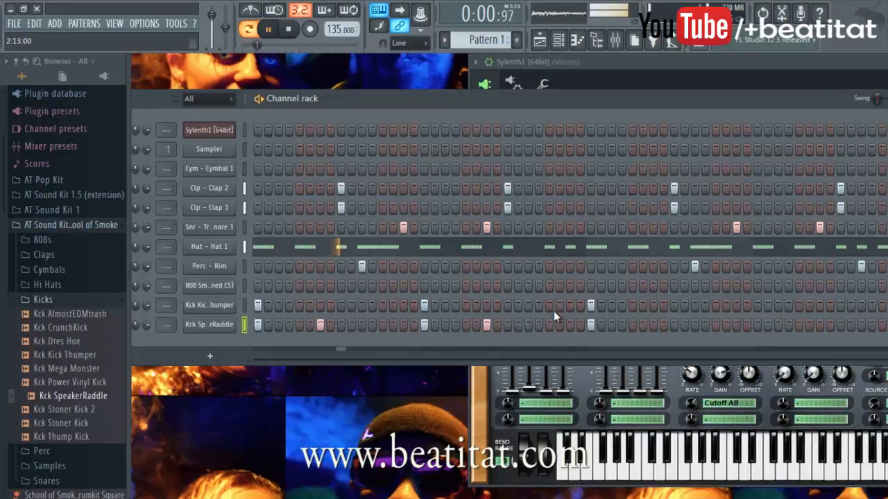
click(653, 324)
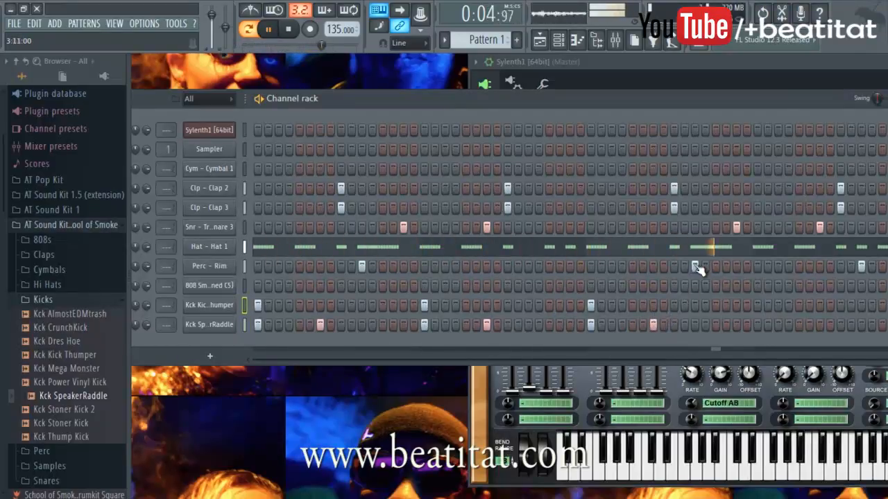
Step: Add hits for both kicks on step 53 and a Kck SpeakerRaddle hit on step 59, and stop the pattern
drag(774, 104, 700, 102)
click(725, 302)
click(725, 322)
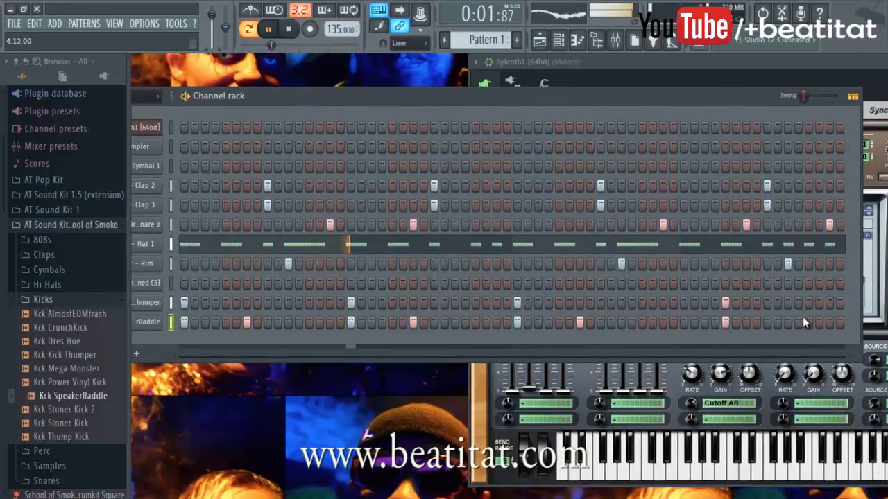
click(788, 322)
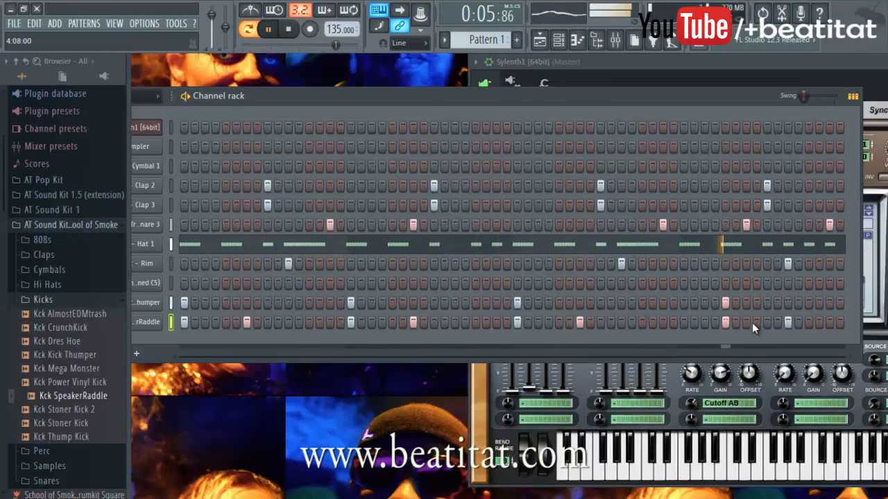
drag(372, 104, 428, 97)
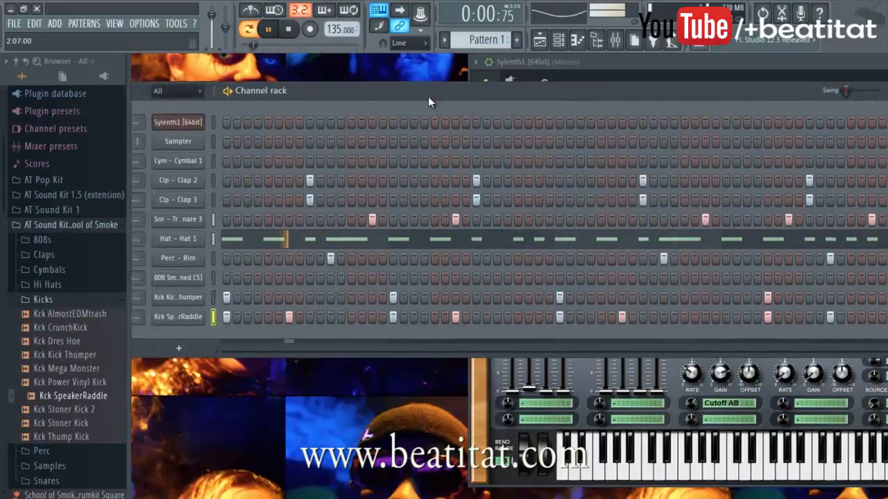
key(space)
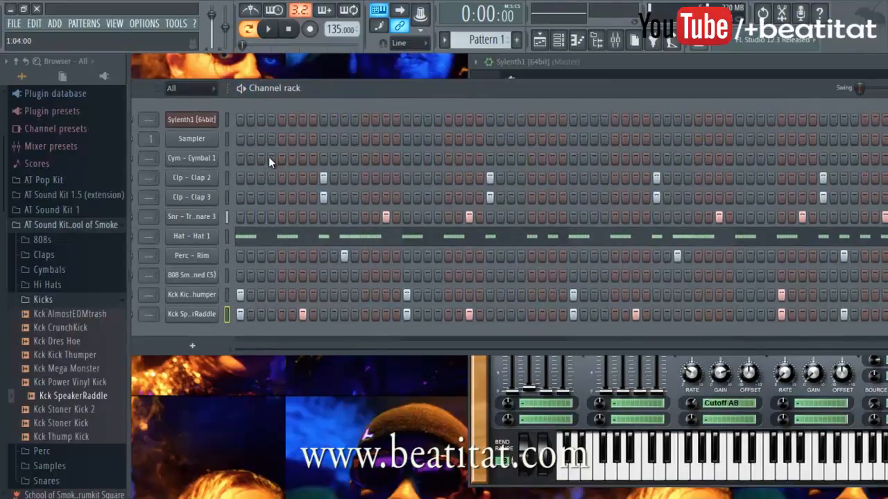
Step: Add Cymbal 1 hits on steps 5, 21, 37 and 53 while the pattern plays
click(282, 158)
key(space)
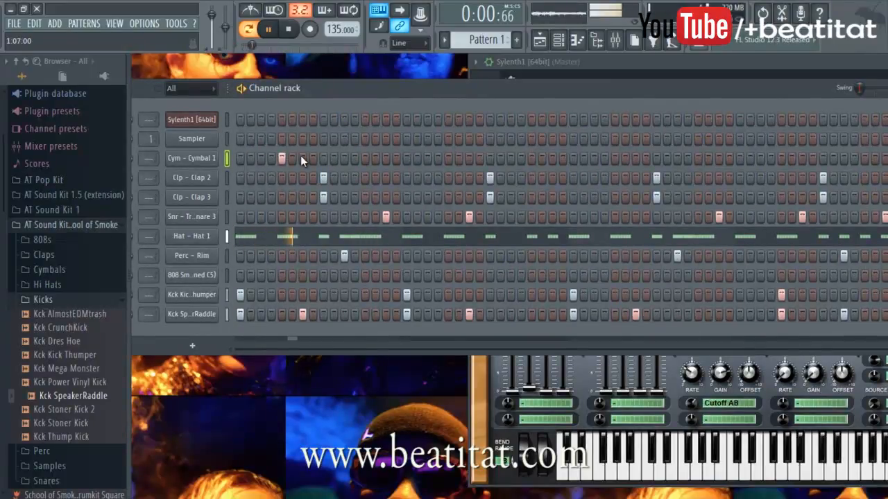
click(448, 158)
click(614, 158)
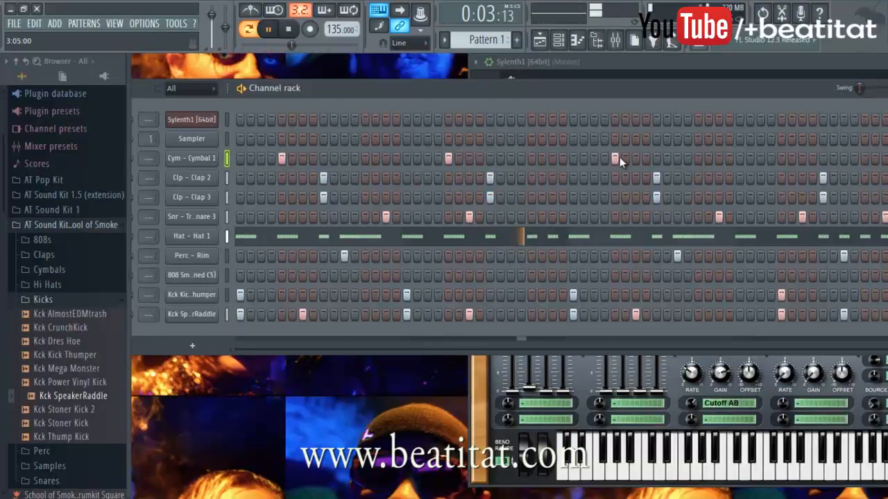
click(781, 160)
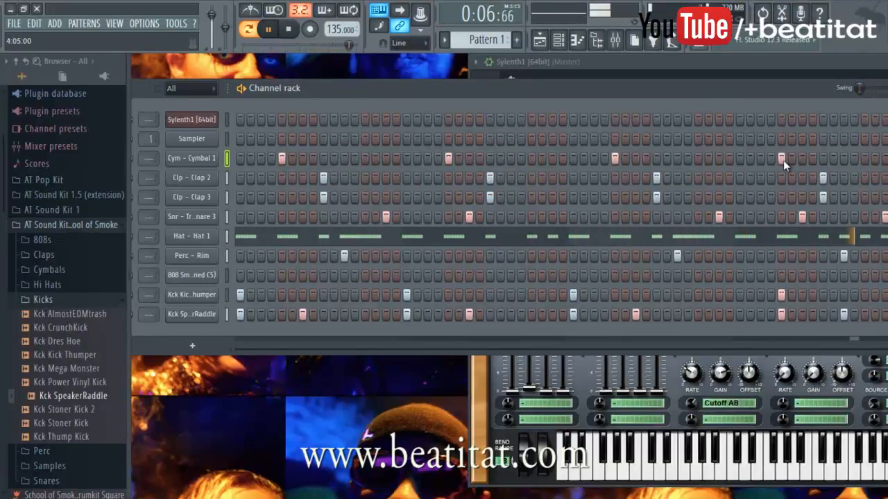
drag(714, 89, 733, 87)
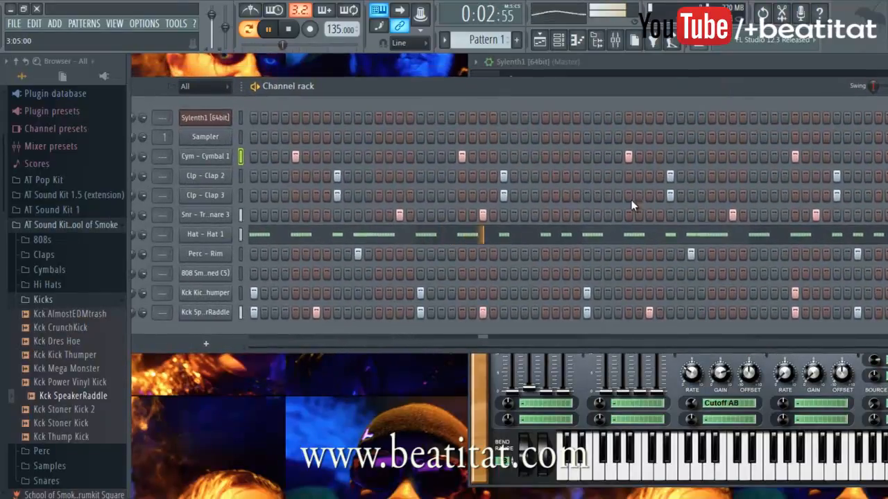
Step: Switch the Sylenth1 preset to LV Arp 5 (One Key), test a note over the drums, and stop playback
click(203, 118)
click(202, 119)
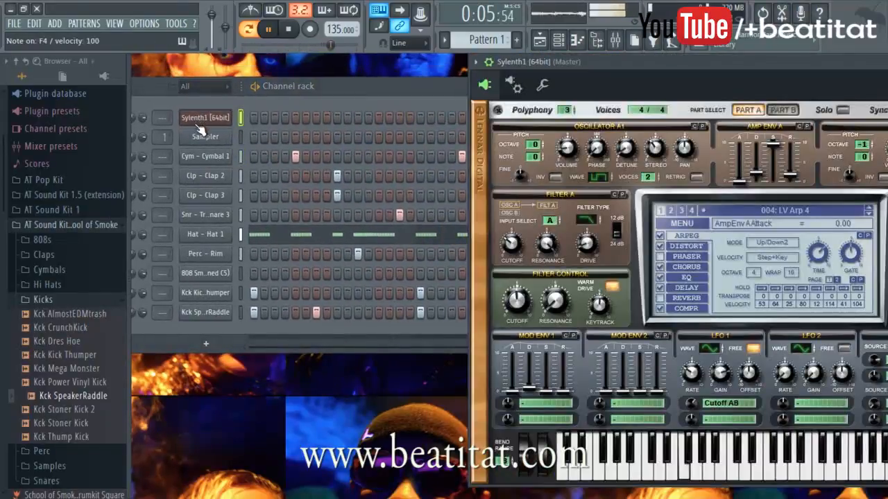
click(868, 212)
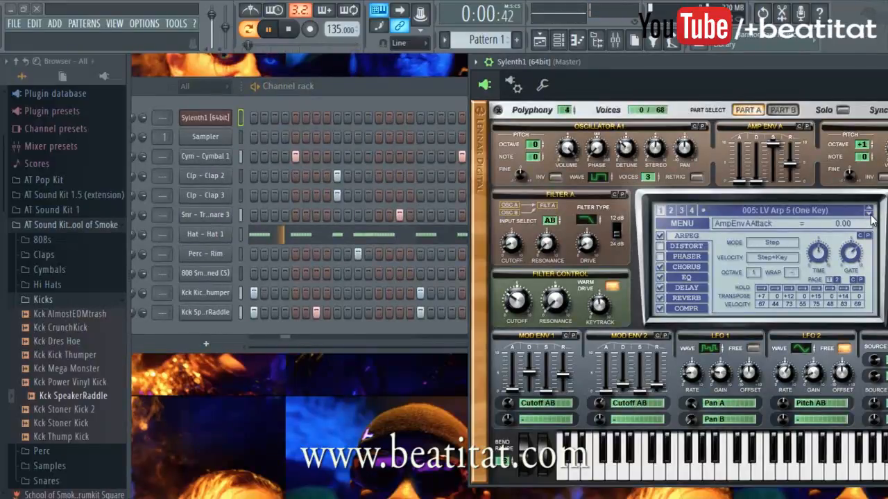
click(637, 472)
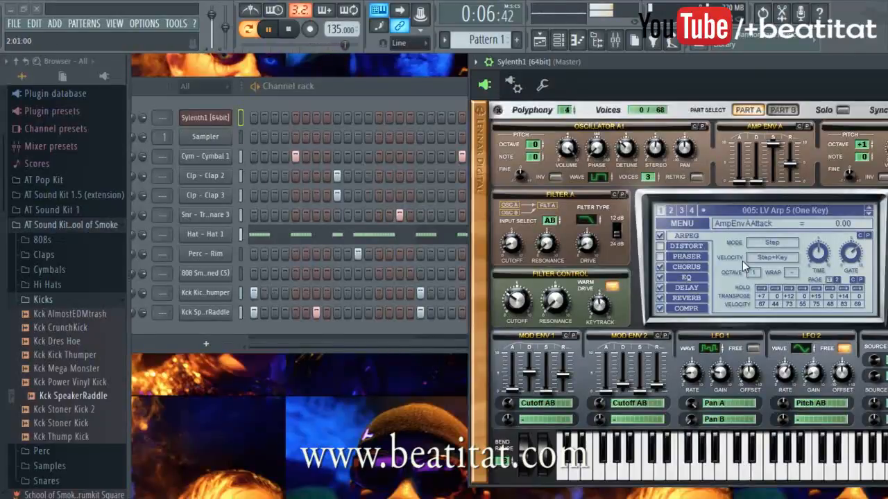
key(space)
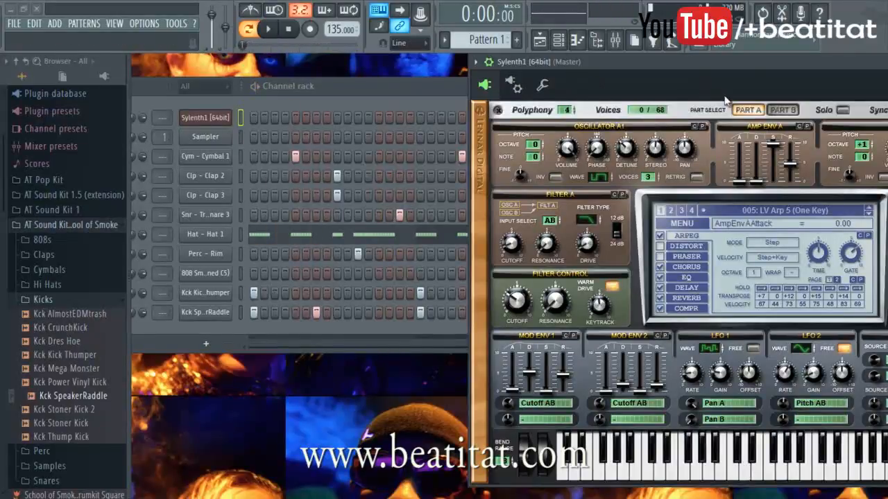
Step: Examine the arpeggiator, chorus, EQ, delay, reverb and compressor settings of Part A in the Sylenth1 preset
drag(746, 64, 451, 64)
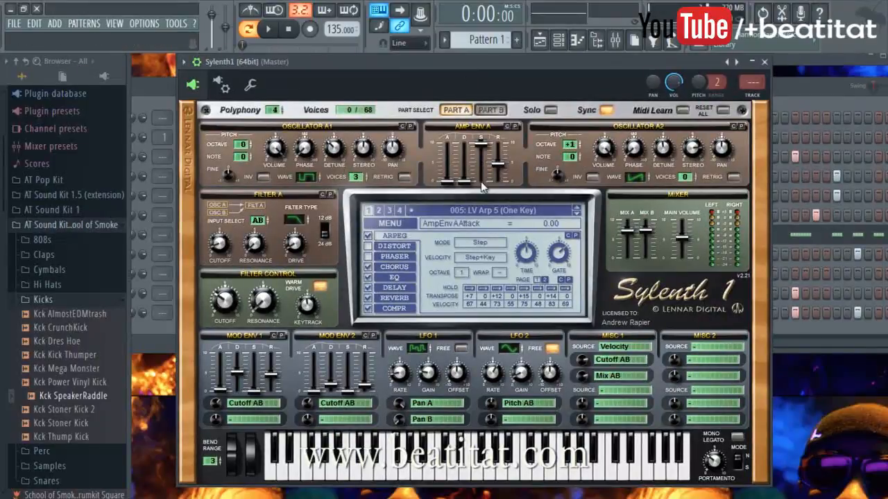
click(453, 111)
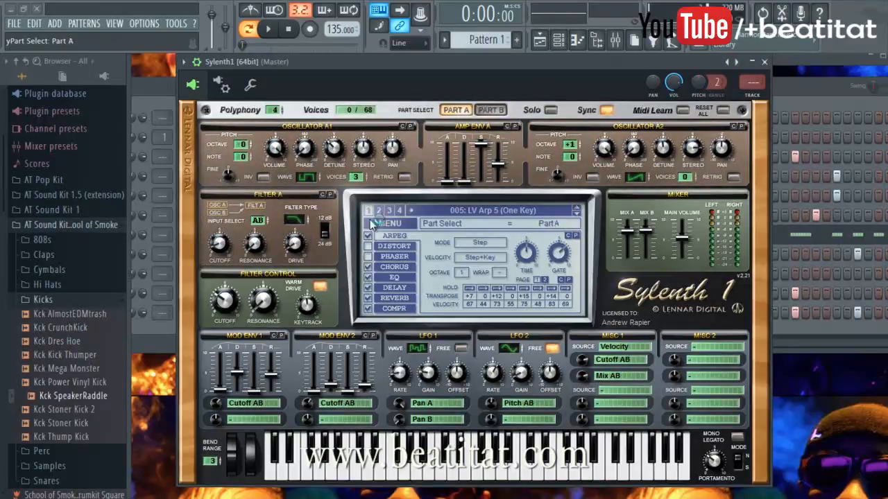
click(405, 256)
click(402, 267)
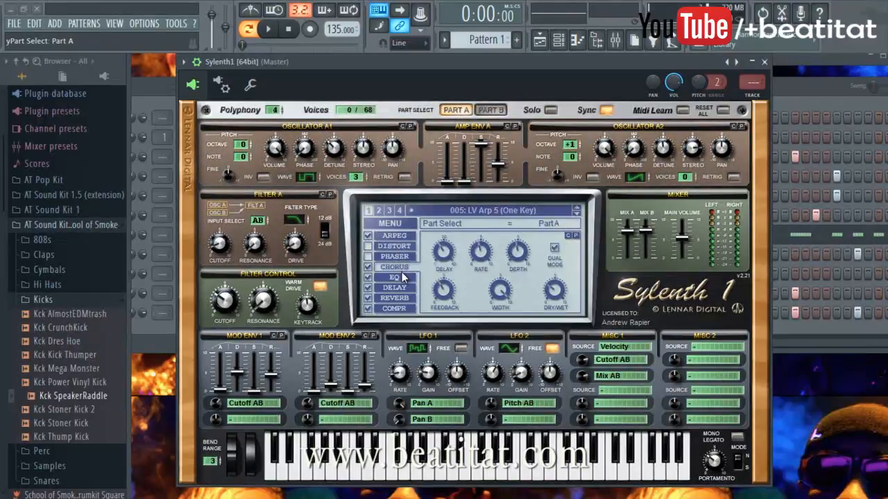
click(401, 278)
click(399, 289)
click(401, 299)
click(403, 310)
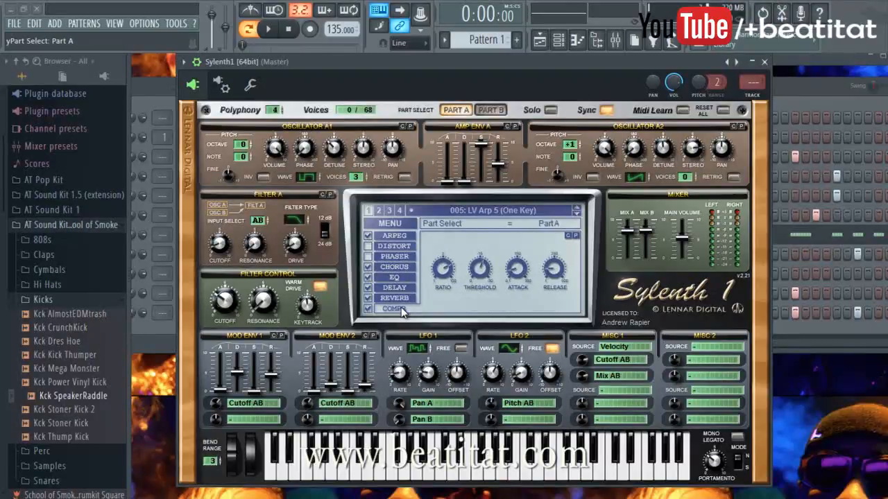
click(404, 299)
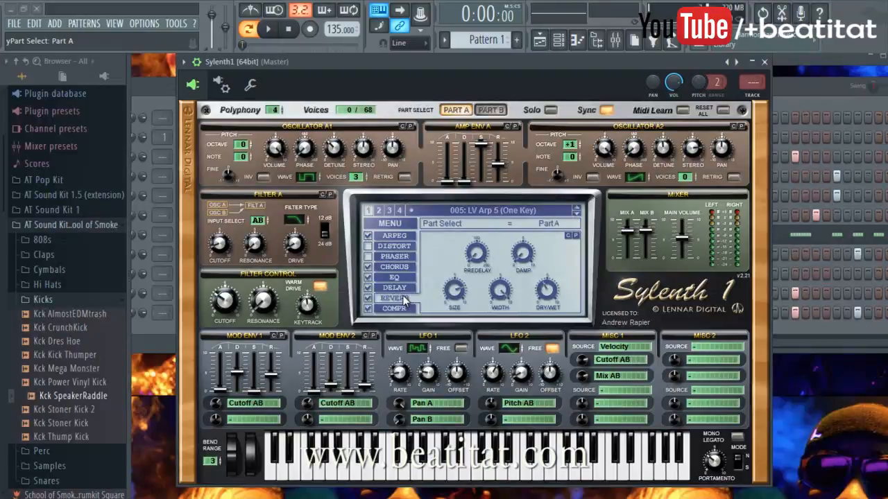
click(404, 288)
click(407, 278)
click(408, 270)
click(404, 236)
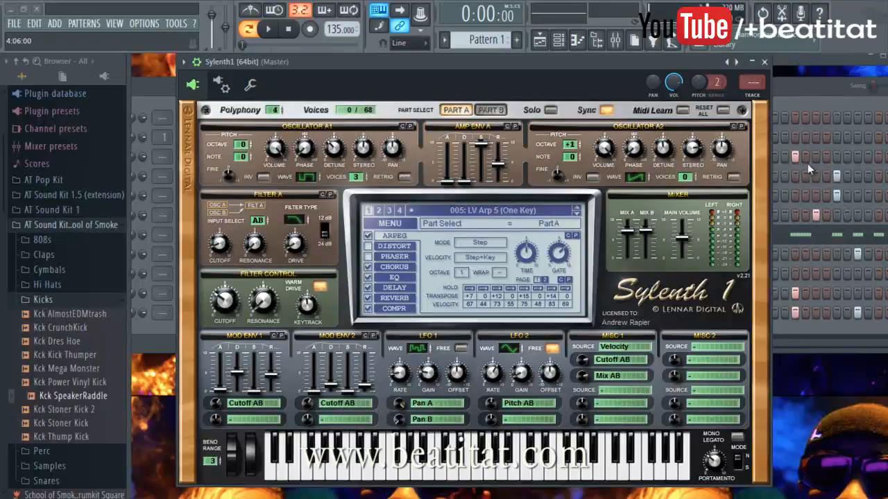
Step: Close the Sylenth1 window and open the Sylenth1 channel's piano roll
click(764, 63)
right_click(230, 112)
click(262, 118)
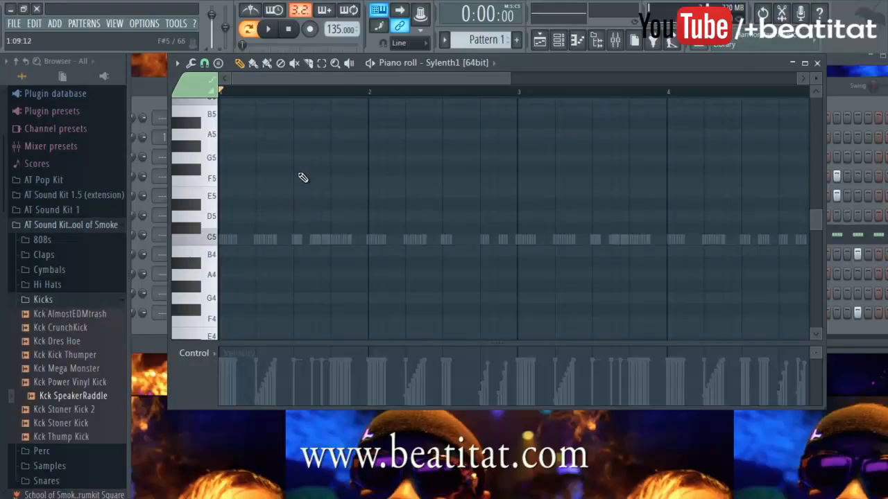
Step: Try a short note on D5 and an octave lower on D4 at the start of bar 1, listening during playback
click(223, 216)
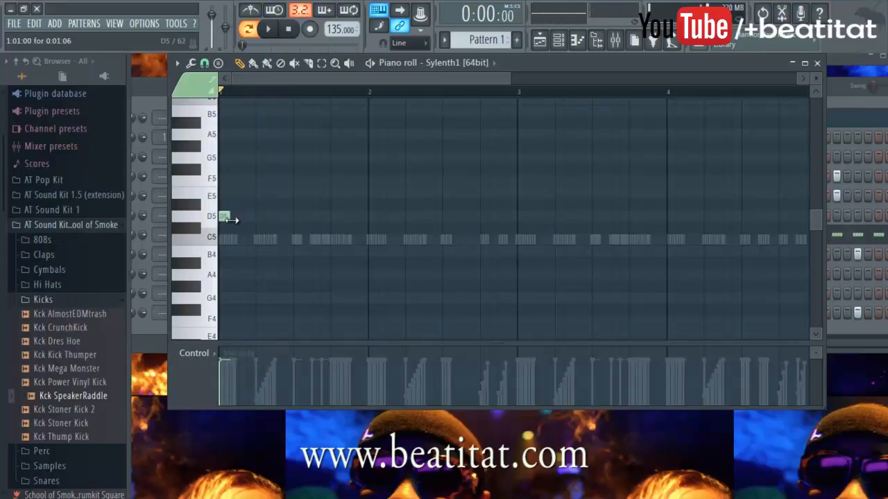
right_click(224, 217)
key(space)
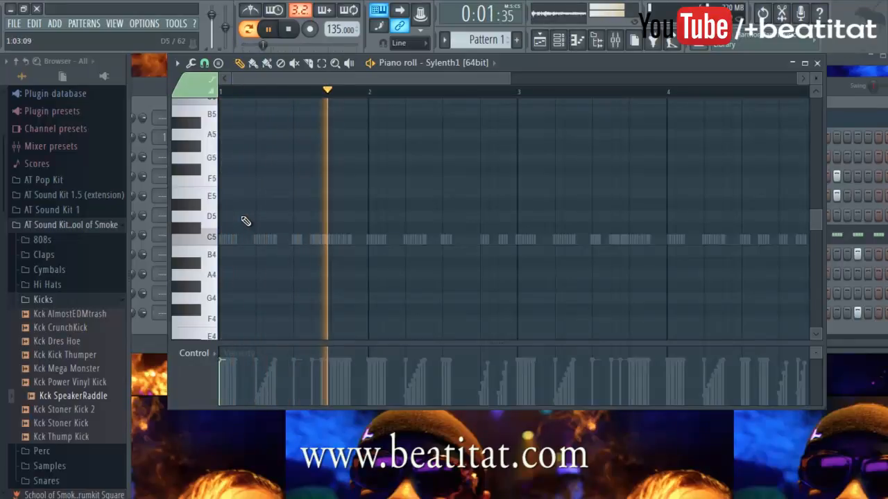
scroll(287, 238, down, 3)
key(space)
Step: Try a second short note on B4 and B3 at beat 3 of bar 1, and clear the test notes
click(294, 147)
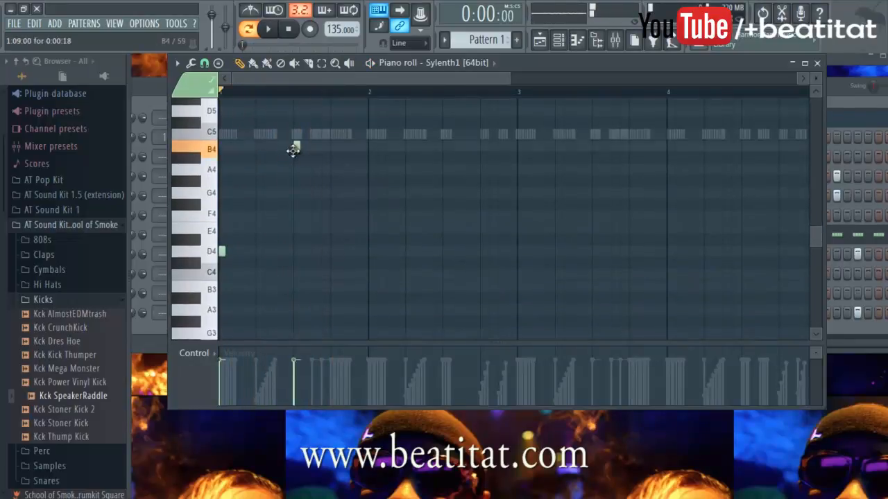
drag(294, 150, 297, 175)
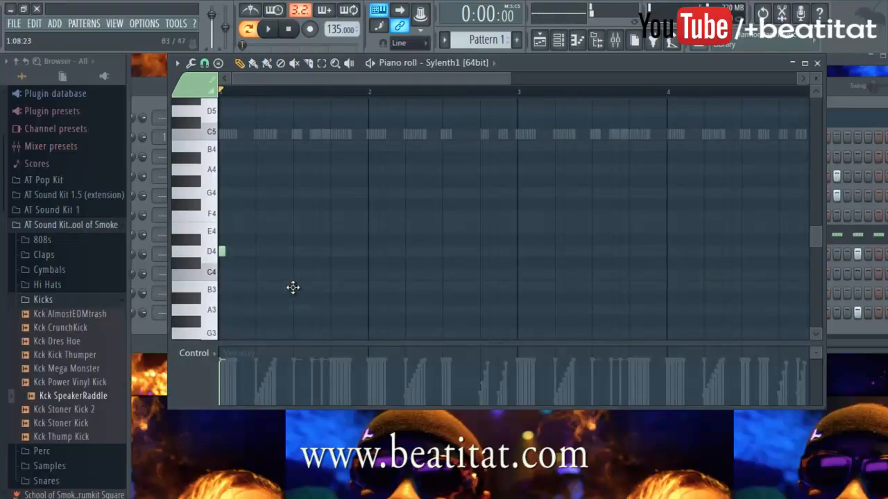
key(space)
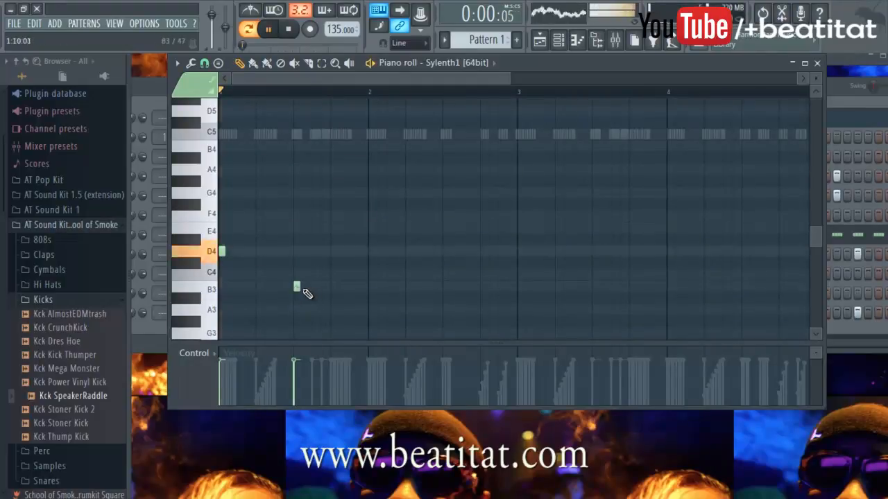
right_click(297, 287)
key(space)
click(271, 275)
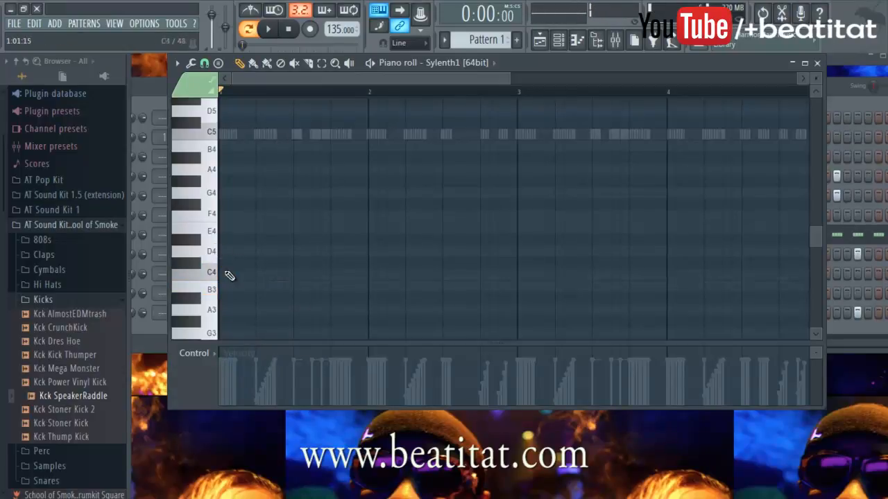
Step: Try short notes on G#3 at the start of bar 1 and G3 at beat 3, listening during playback
click(206, 307)
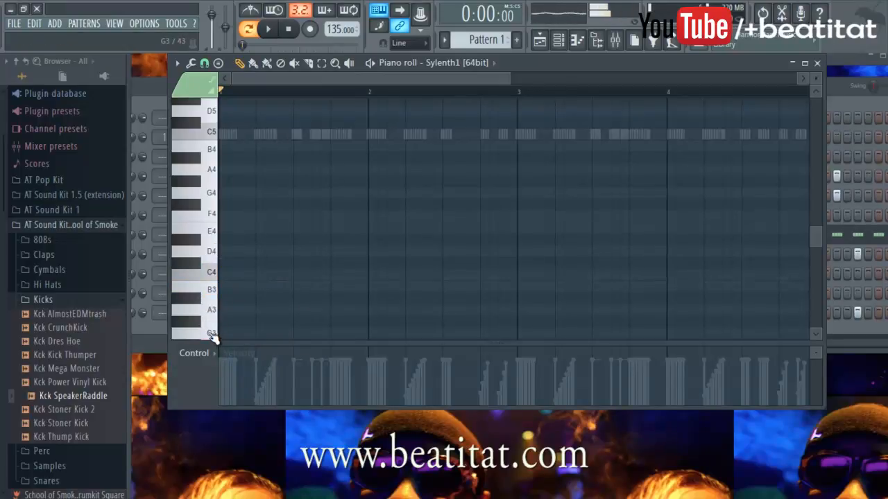
scroll(213, 338, down, 3)
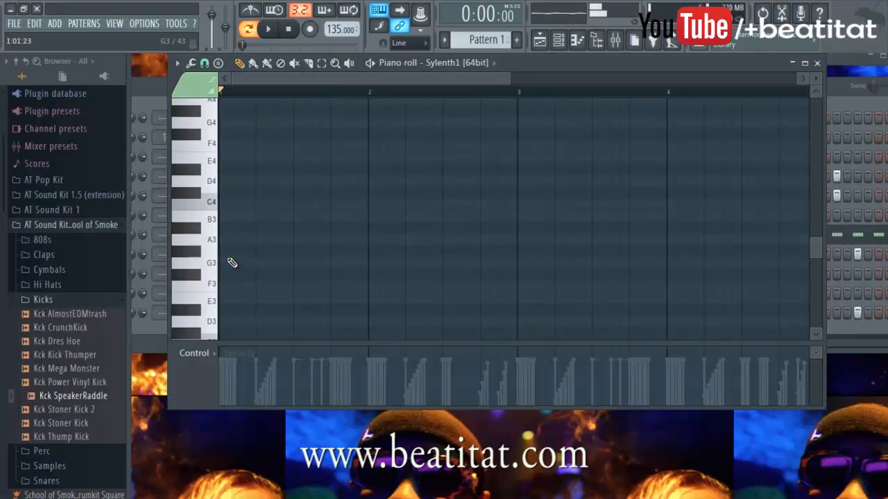
key(h)
key(b)
key(space)
key(space)
key(space)
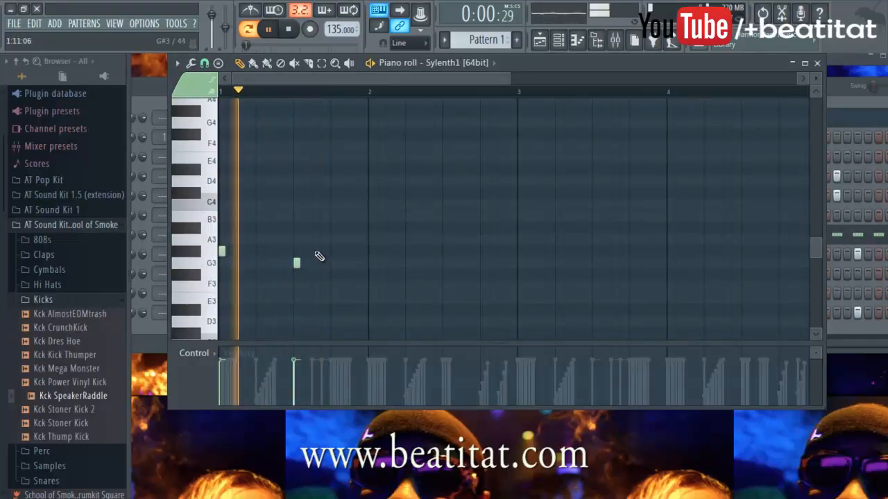
key(space)
Step: Place a D4 note spanning bars 1 and 2, and delete the short G#3 and G3 notes
click(331, 192)
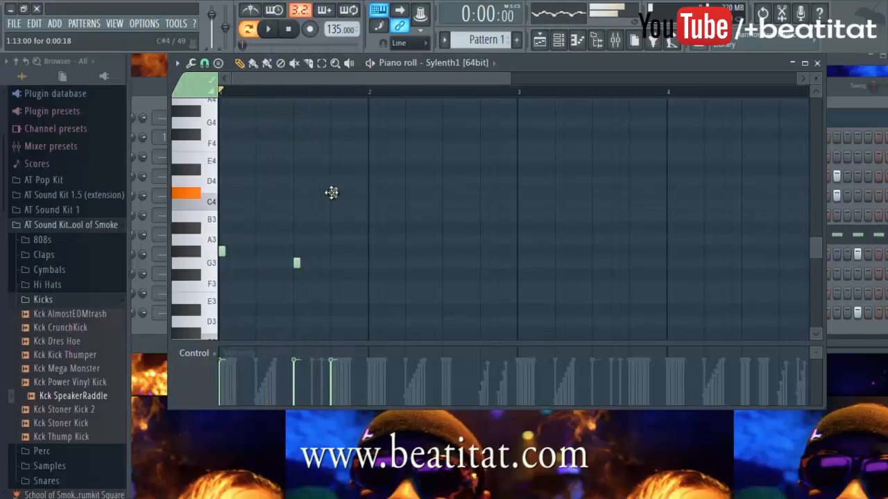
click(336, 181)
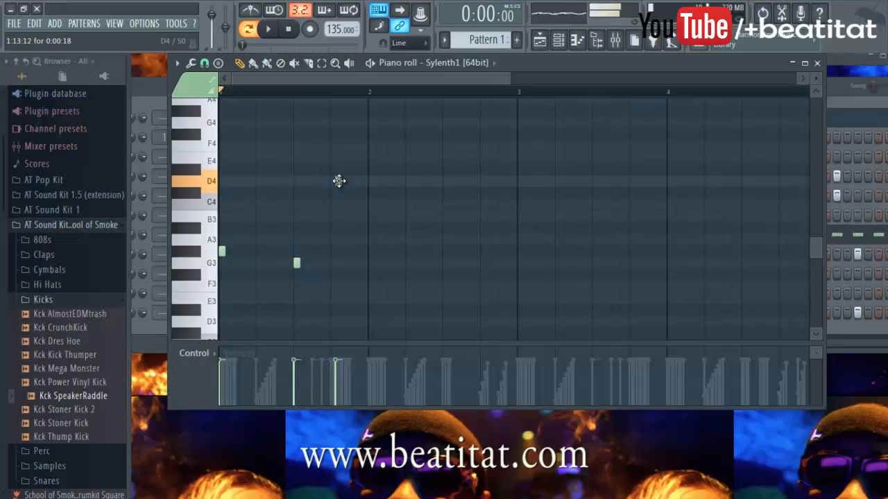
drag(330, 182, 530, 166)
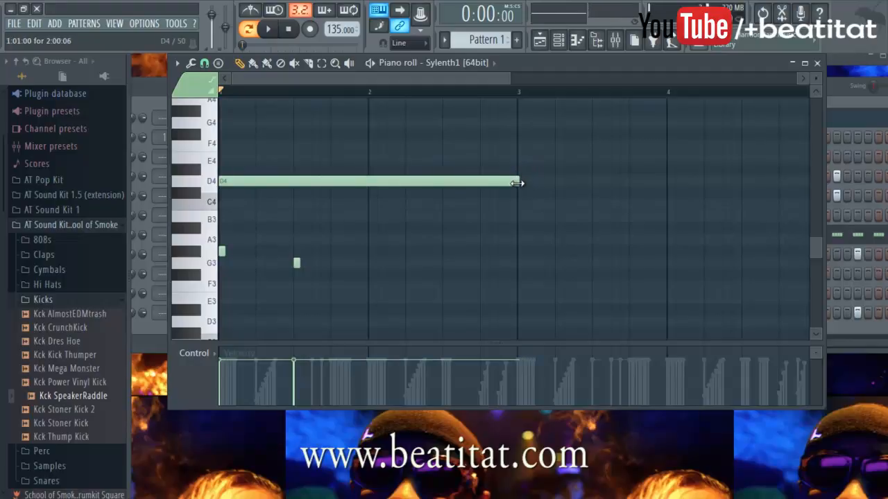
click(308, 63)
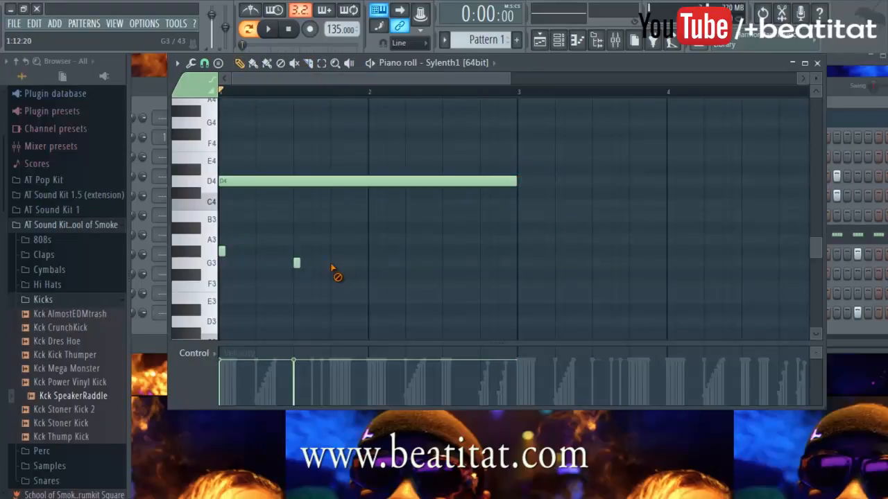
key(space)
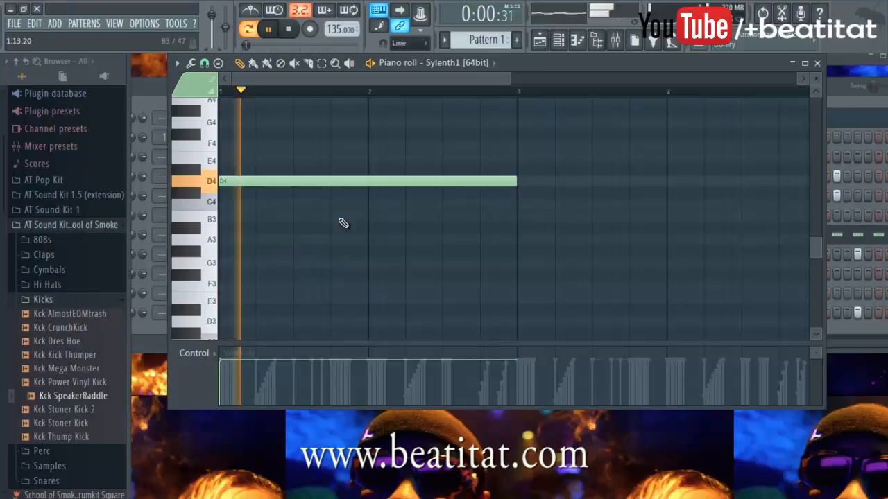
Step: Try a two-bar A3 note from the start of bar 3, listening to it during playback
click(518, 170)
drag(512, 168, 569, 241)
key(space)
key(space)
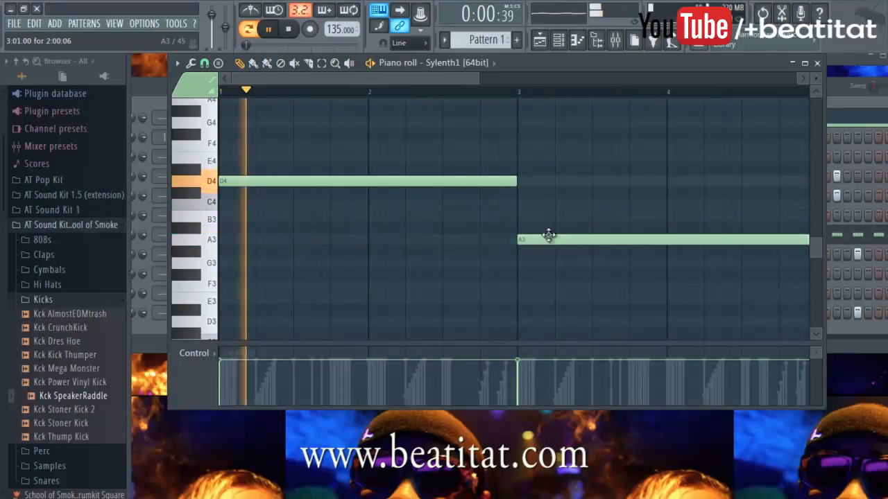
scroll(499, 242, down, 5)
drag(691, 61, 714, 111)
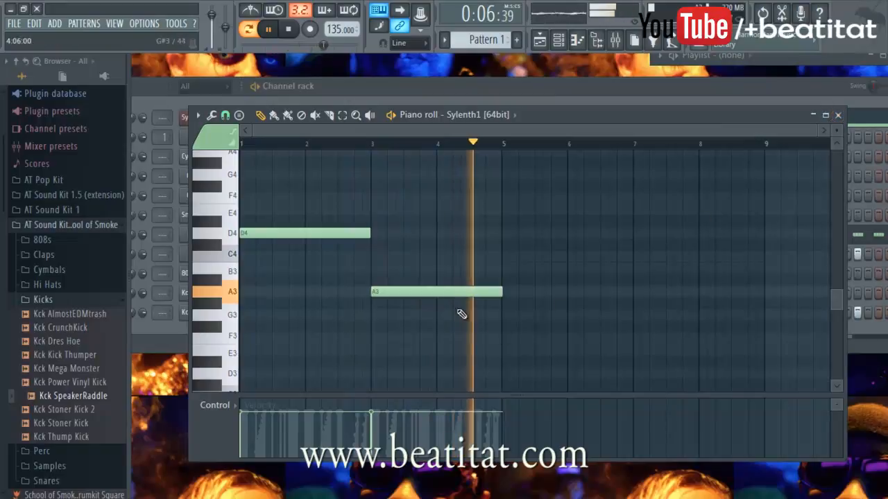
Step: Try raising the bar 3 note to A#3, and delete it after listening
drag(451, 288, 451, 277)
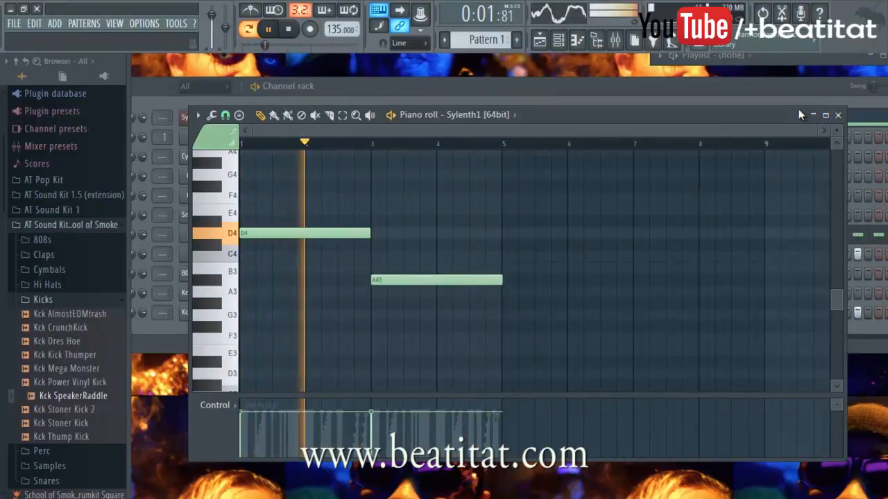
drag(687, 118, 695, 92)
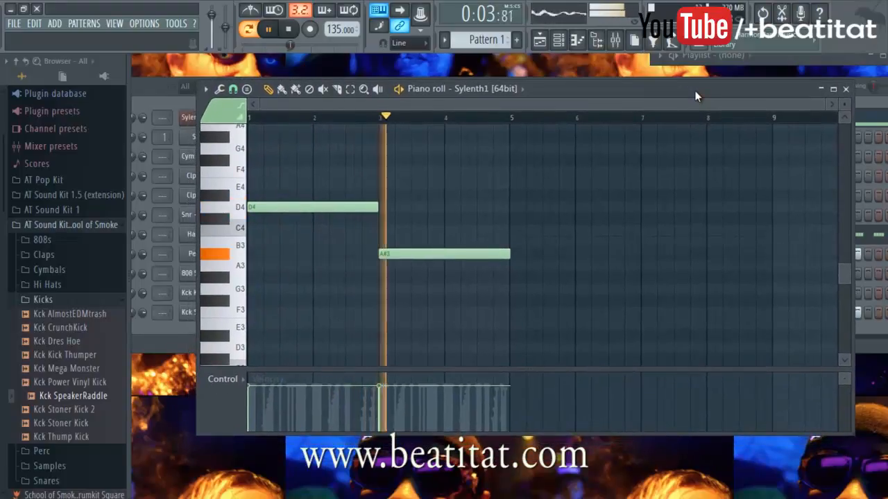
right_click(479, 258)
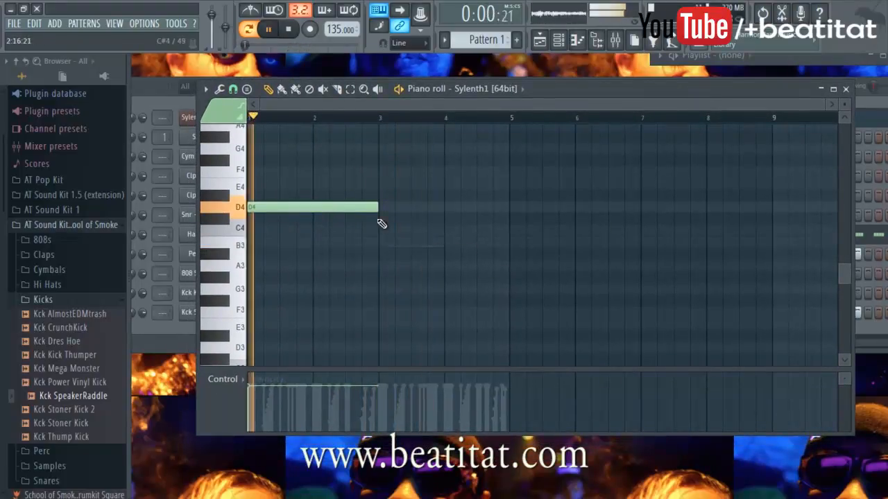
Step: Extend the D4 note to the end of bar 4, and close the piano roll and the Kicks folder
drag(377, 206, 511, 206)
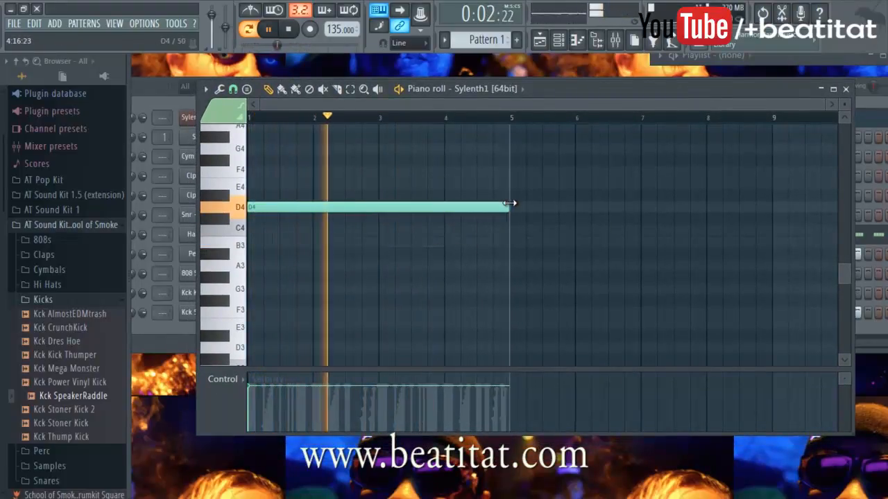
click(844, 90)
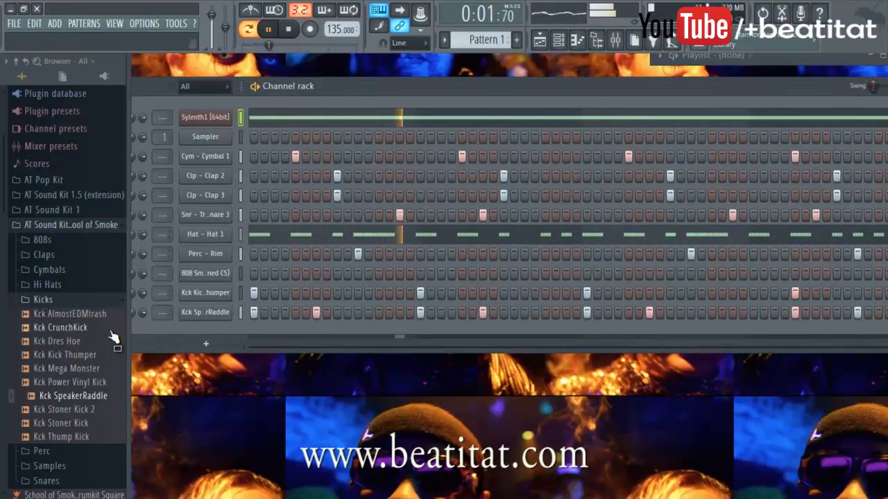
click(62, 300)
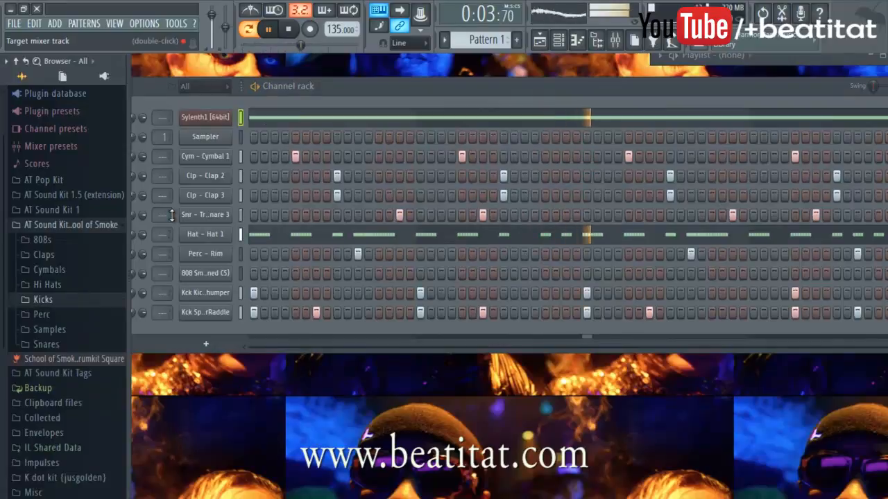
Step: Rename the Sylenth1 channel "ARp"
right_click(226, 118)
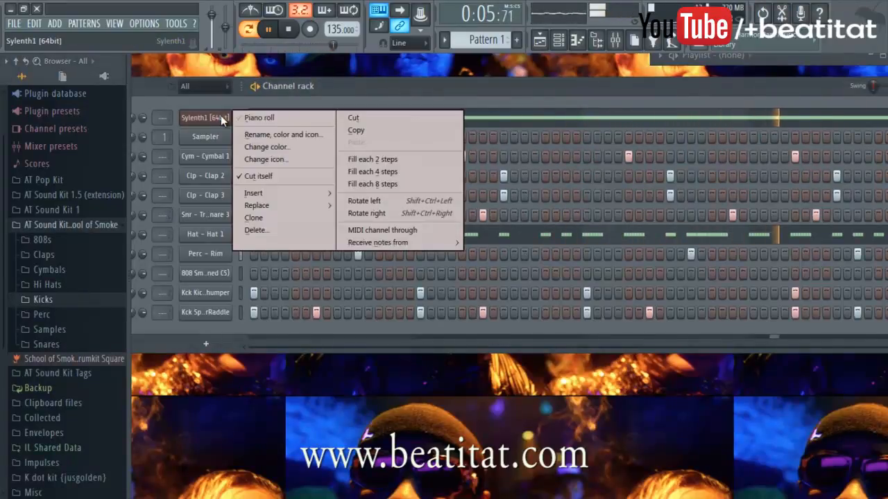
click(260, 131)
text(ARp)
key(Return)
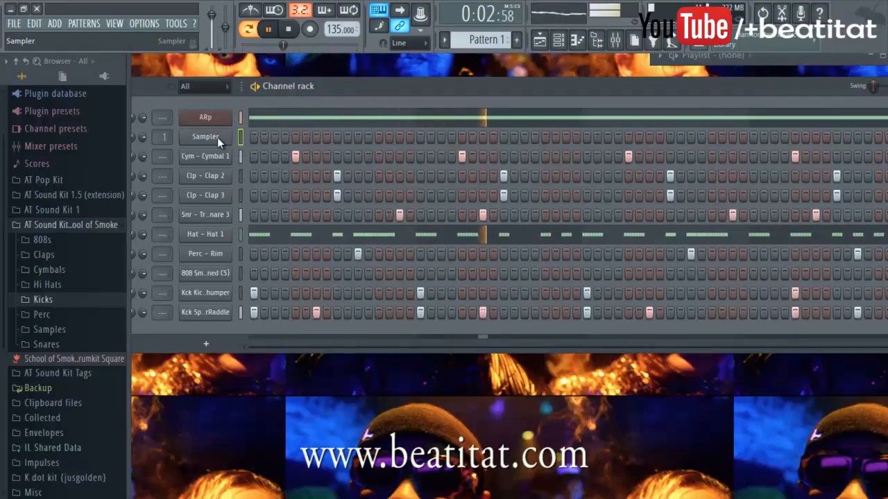
Step: Delete the empty Sampler channel and stop playback
right_click(229, 138)
click(254, 262)
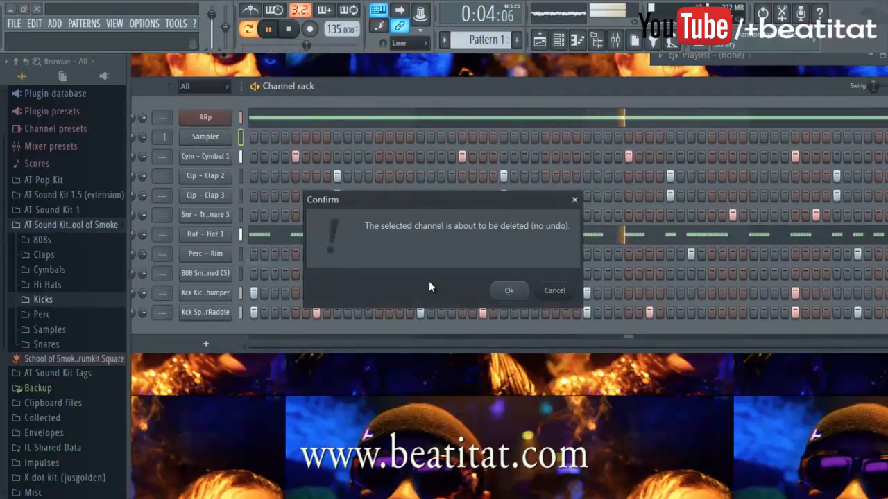
click(505, 292)
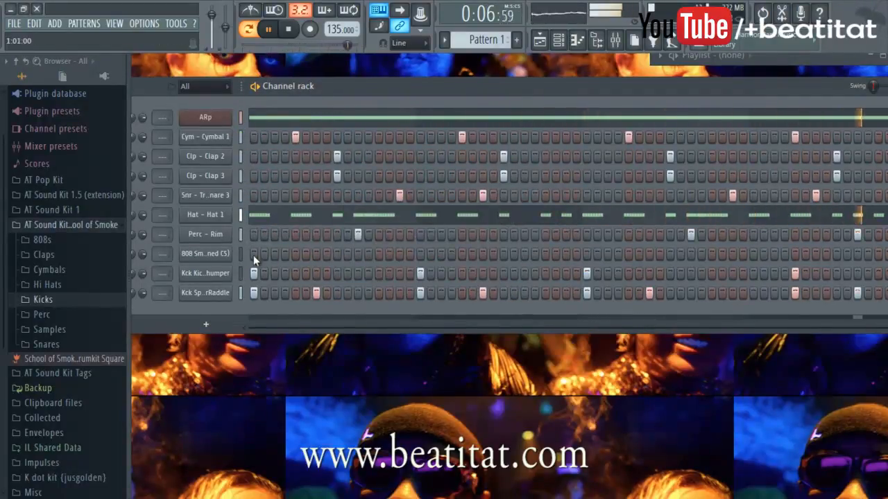
key(space)
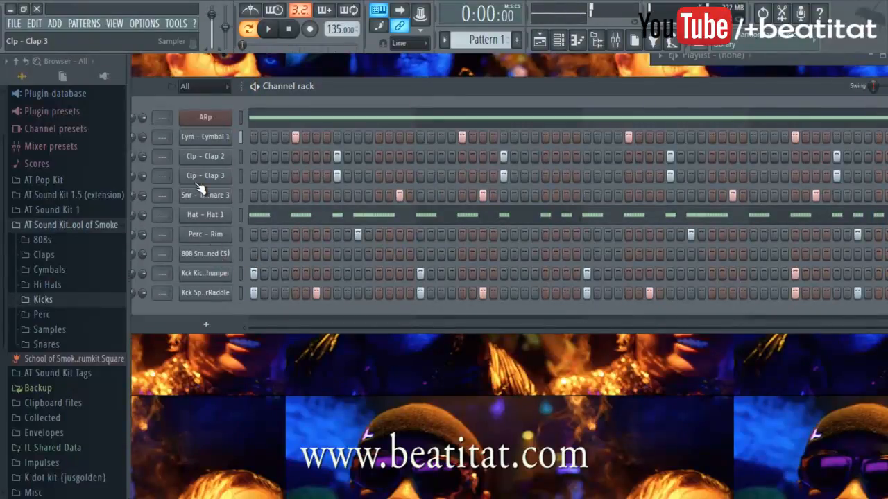
Step: Open the 808 Smooth channel's piano roll and place a short D4 note at the start of bar 1
right_click(233, 258)
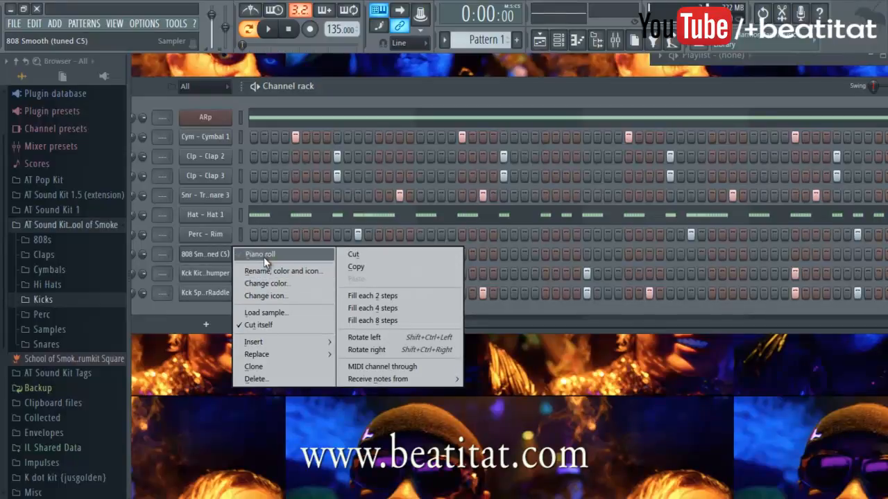
click(264, 258)
click(253, 208)
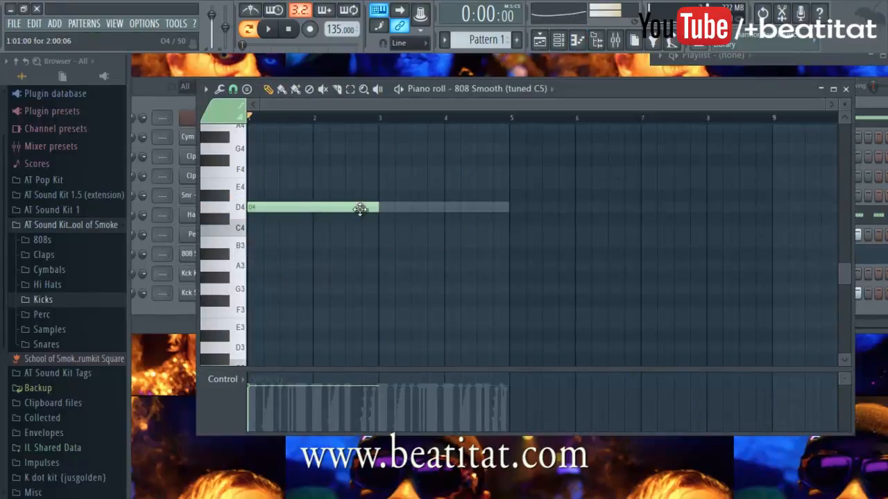
drag(377, 207, 282, 214)
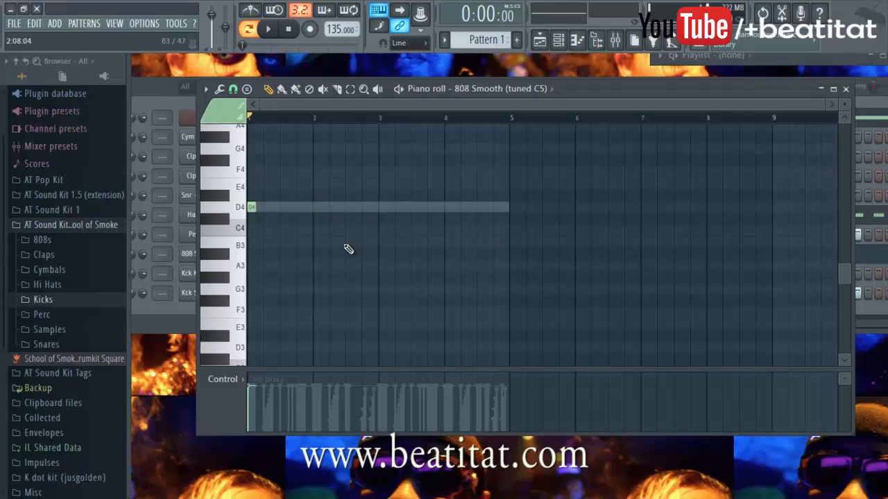
Step: Add short 808 notes on D4 at beat 4 of bar 1, C#4 at the start of bar 2 and F#4 at beat 4 of bar 2
scroll(348, 249, up, 3)
key(space)
click(300, 277)
click(317, 299)
right_click(319, 300)
click(317, 289)
right_click(315, 290)
click(317, 289)
key(space)
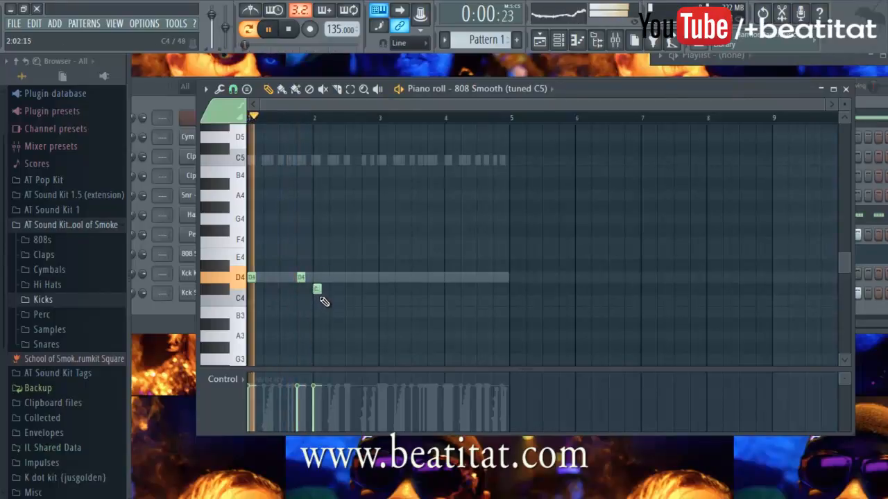
click(365, 231)
key(space)
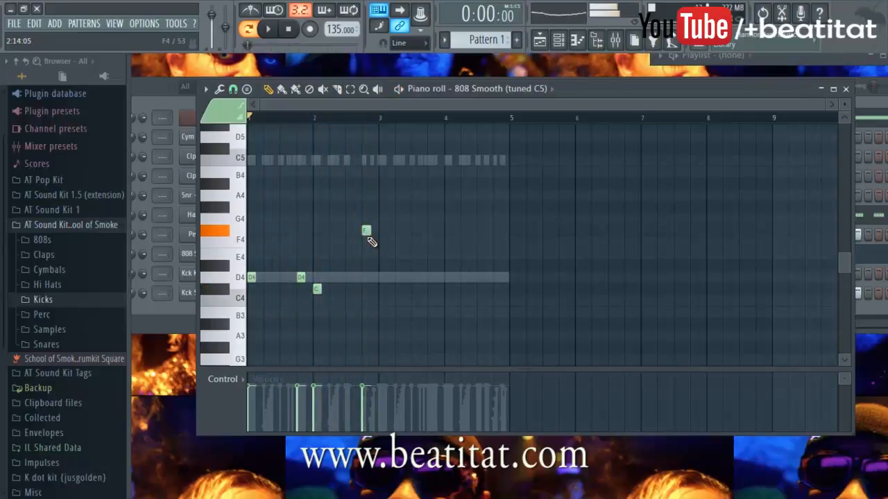
Step: Duplicate the four 808 notes of bars 1 and 2 into bars 3 and 4
key(ctrl+a)
drag(260, 275, 388, 276)
click(399, 305)
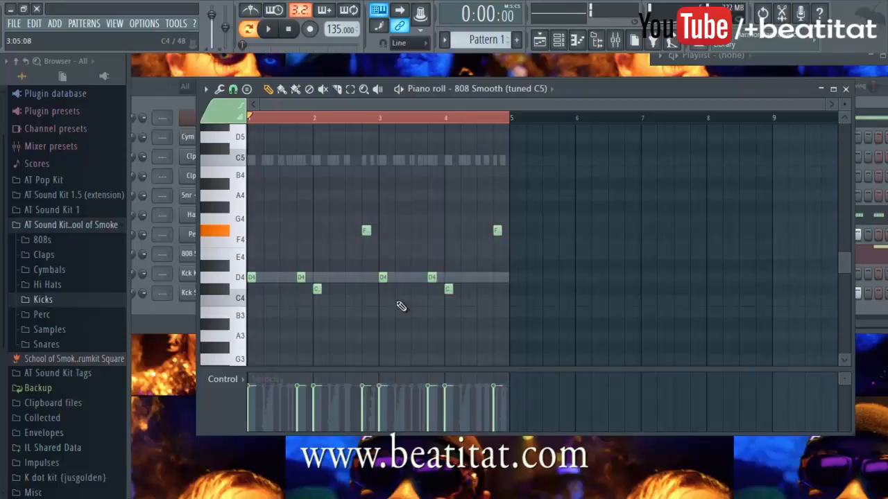
Step: Select all channels and route them to separate mixer tracks starting from Insert 1
key(space)
key(F7)
drag(239, 255, 243, 273)
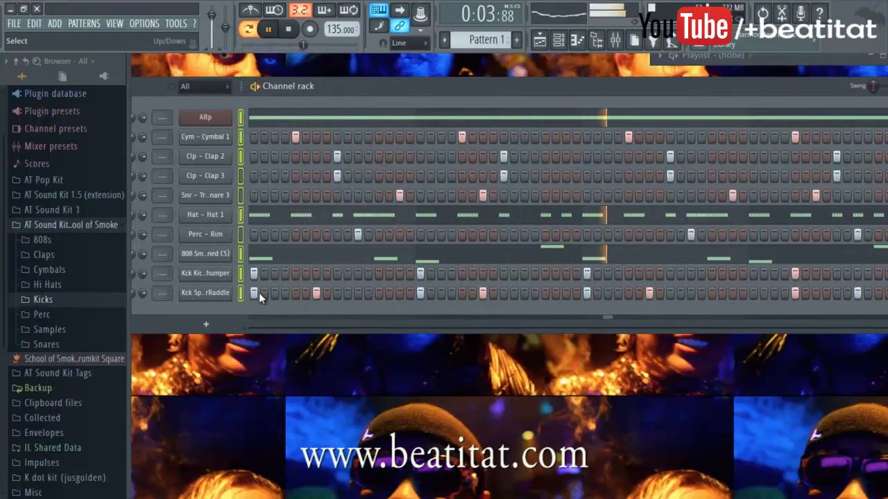
click(614, 40)
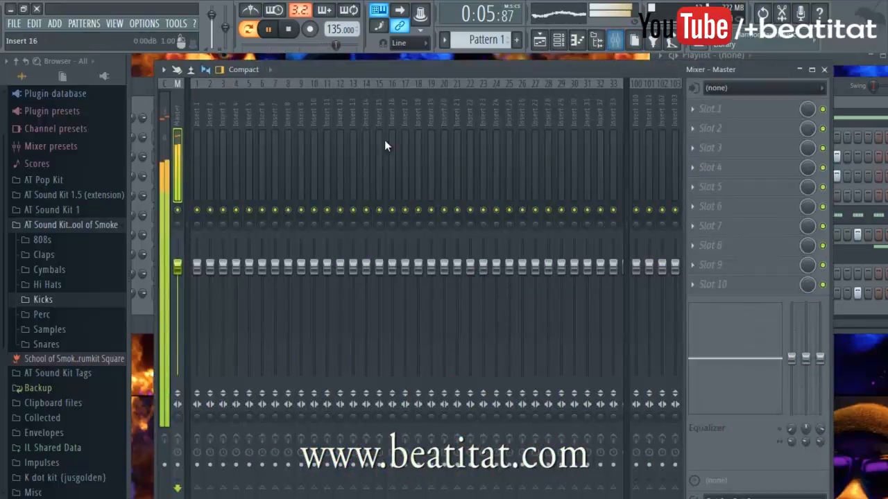
click(198, 127)
right_click(198, 128)
mouse_move(269, 188)
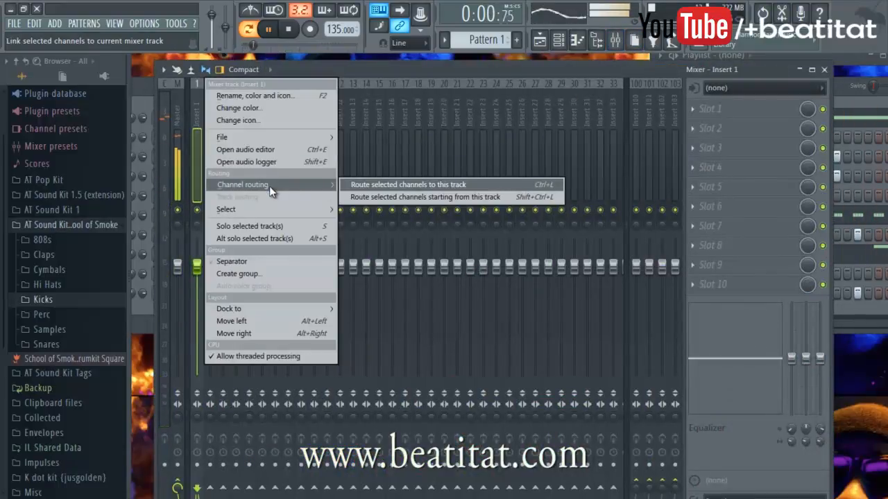
click(438, 195)
Step: Lower the ARp track's mixer fader and solo the 808 and ARp tracks together during playback
drag(202, 308, 205, 325)
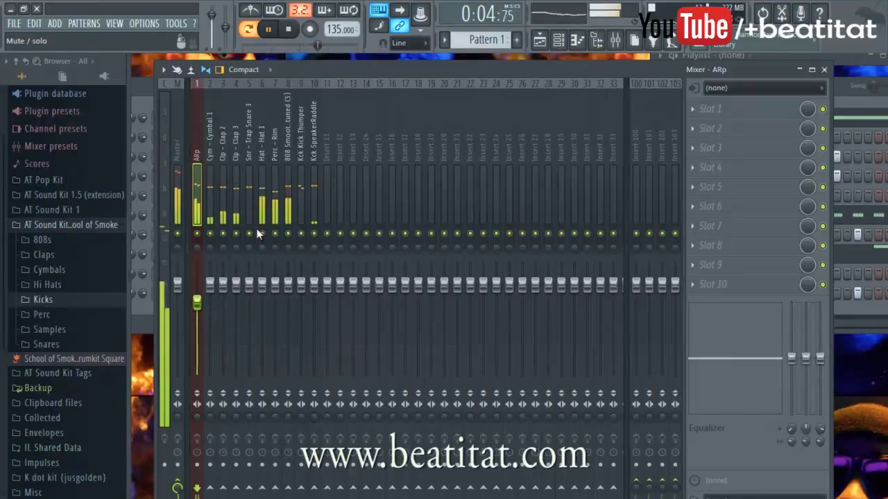
click(288, 187)
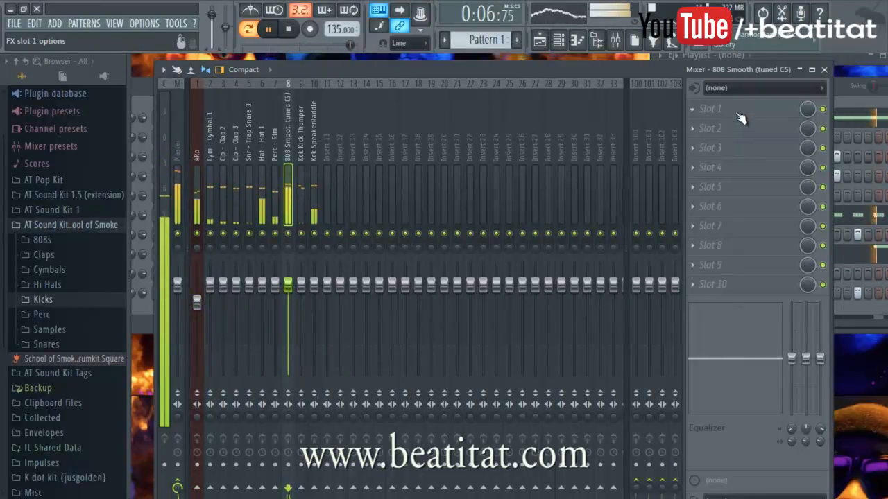
right_click(287, 234)
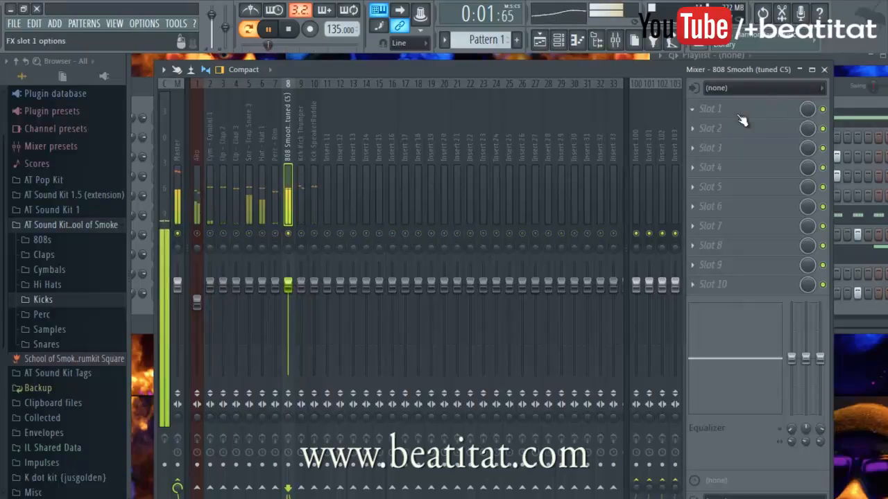
click(197, 234)
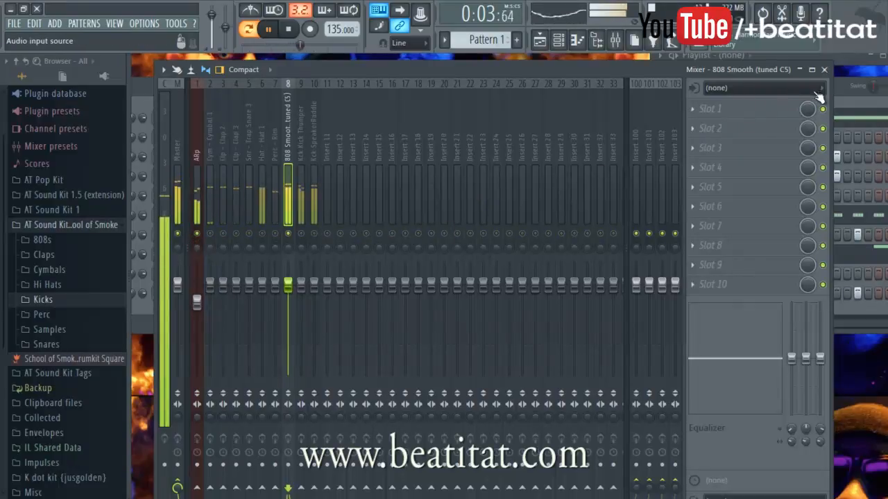
Step: Stop playback and bring up the channel rack
key(space)
key(F6)
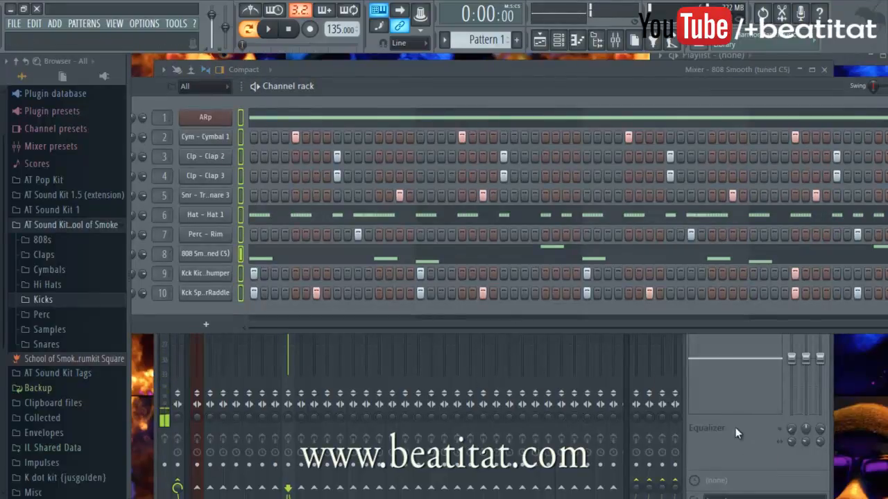
Step: Bring the mixer forward and review the channel routing options of the ARp track
click(749, 462)
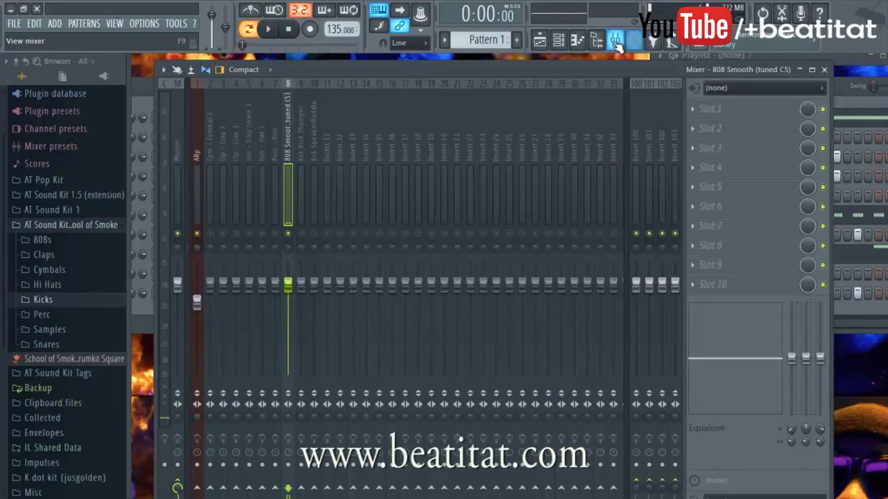
click(205, 154)
click(194, 160)
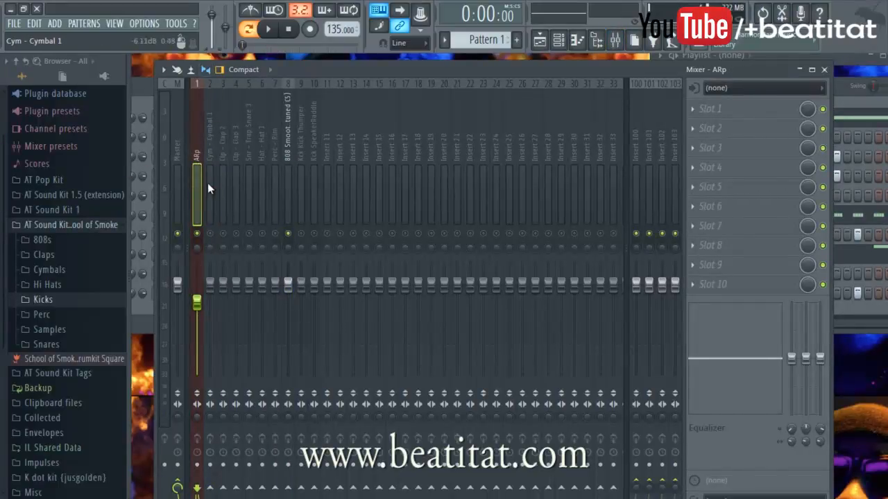
right_click(198, 182)
mouse_move(271, 185)
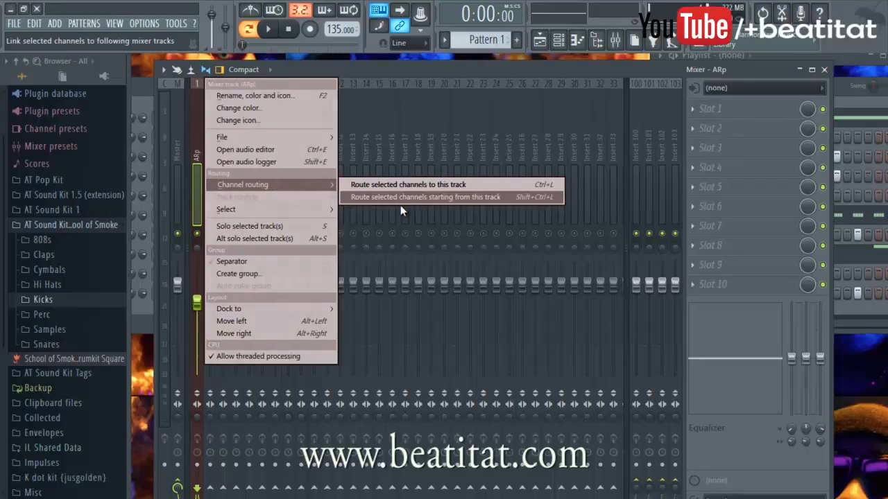
click(416, 198)
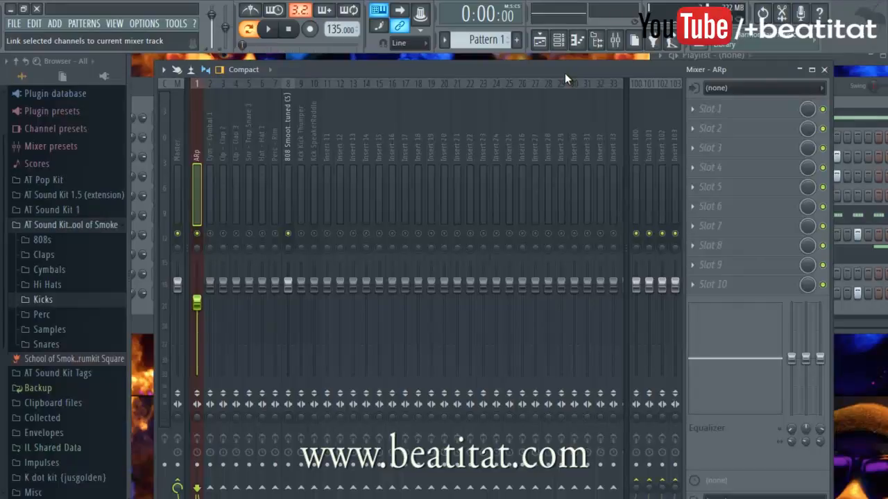
Step: Add Fruity Parametric EQ 2 to the 808 track's first effect slot and roll off its highs with band 7 as a low pass
click(317, 157)
click(292, 161)
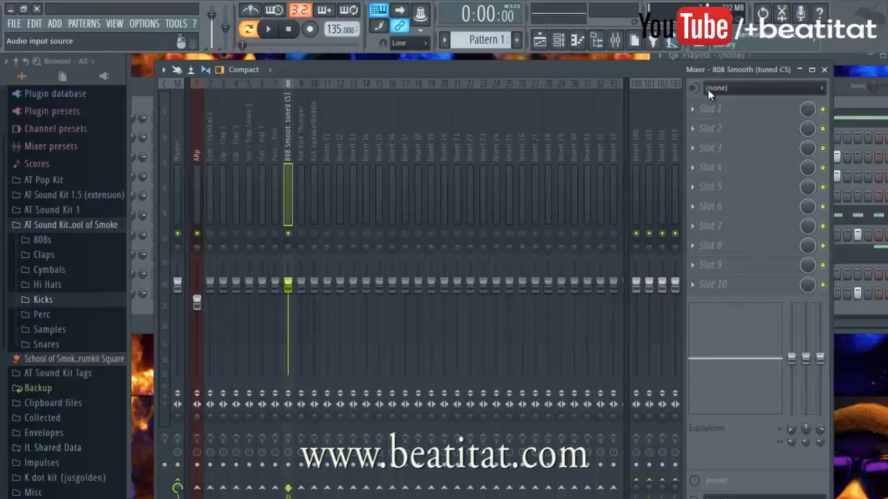
click(711, 109)
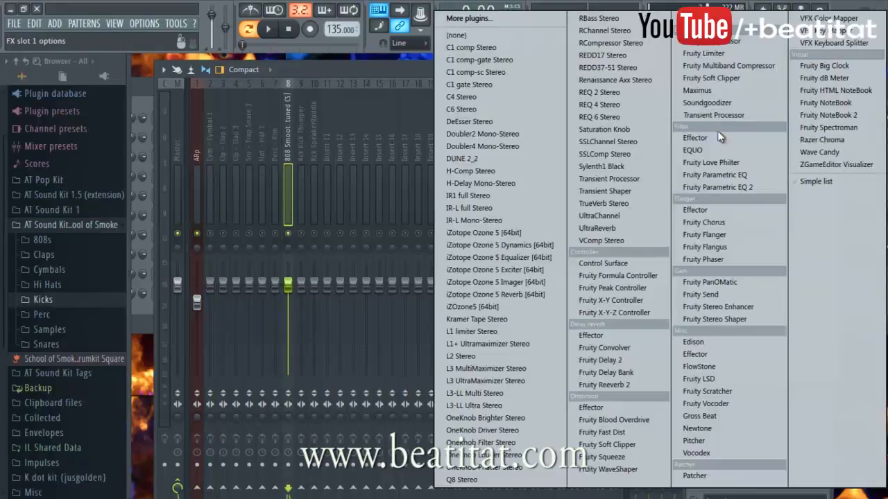
click(765, 190)
scroll(555, 189, down, 4)
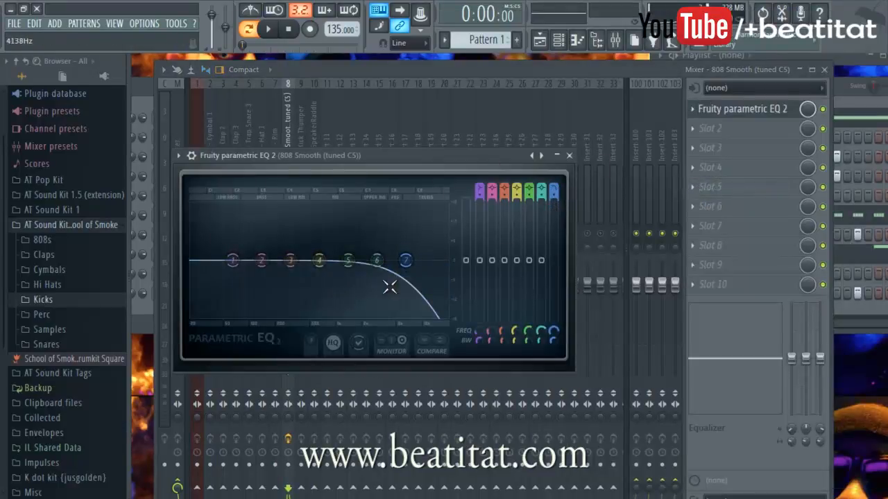
drag(405, 260, 335, 278)
Step: During playback, boost EQ band 2 of the 808 slightly near 40 Hz and band 3 narrowly at about 240 Hz
key(space)
drag(261, 260, 272, 260)
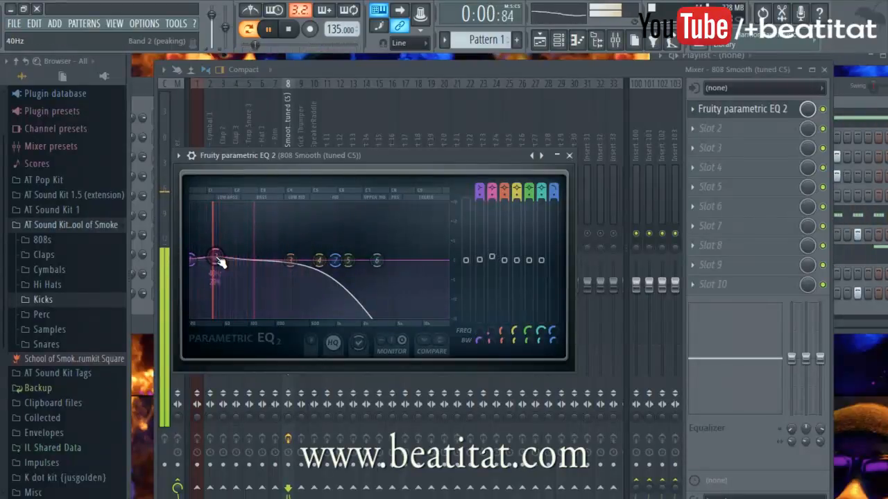
drag(290, 261, 275, 262)
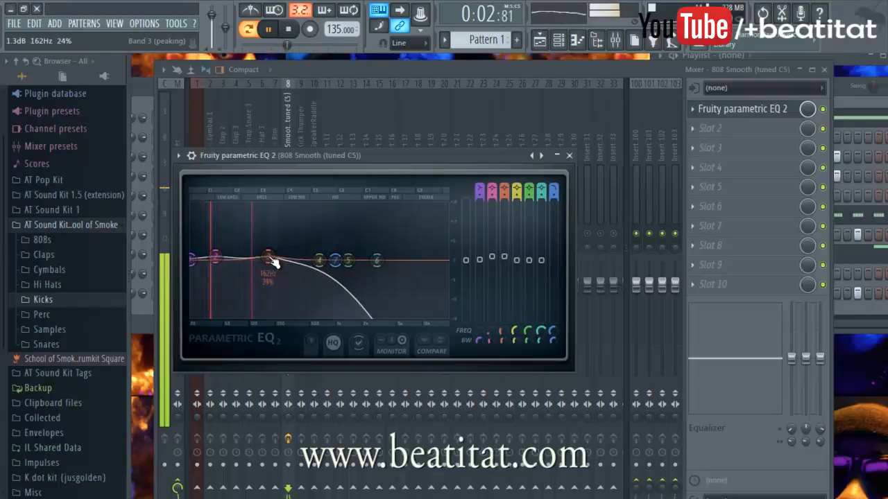
scroll(274, 262, down, 5)
drag(272, 261, 290, 258)
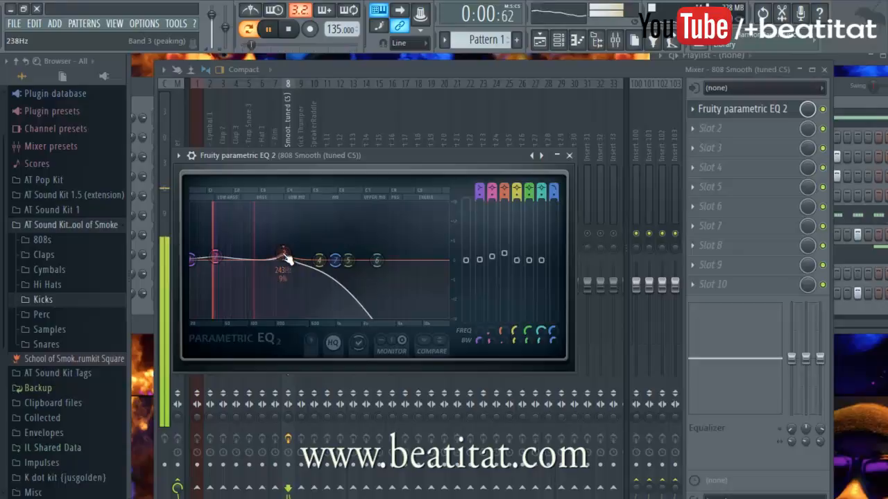
click(569, 155)
Step: Add Fruity Fast Dist to slot 3 of the 808 track, turn down its threshold and mix, and start playback
click(738, 151)
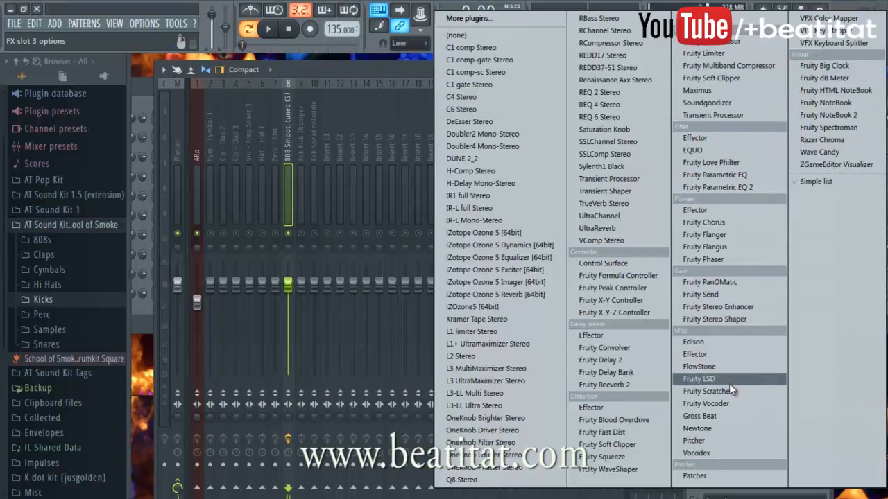
click(624, 432)
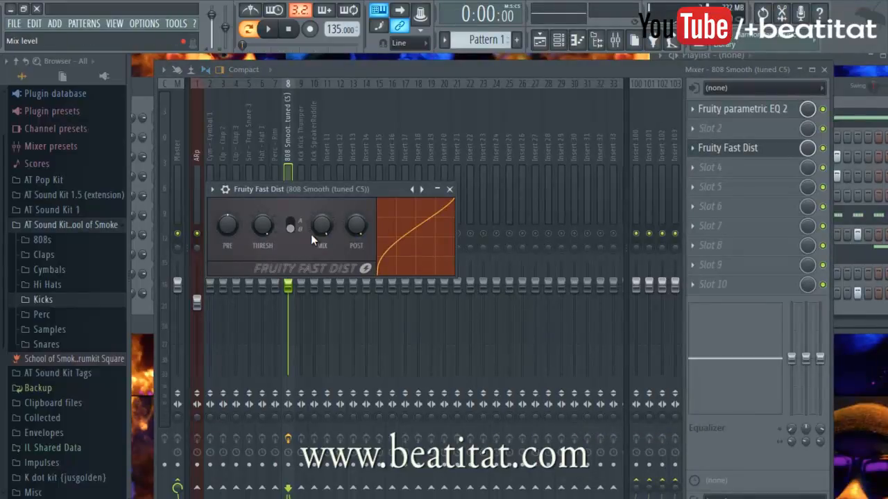
drag(258, 237, 256, 240)
scroll(233, 244, down, 3)
key(space)
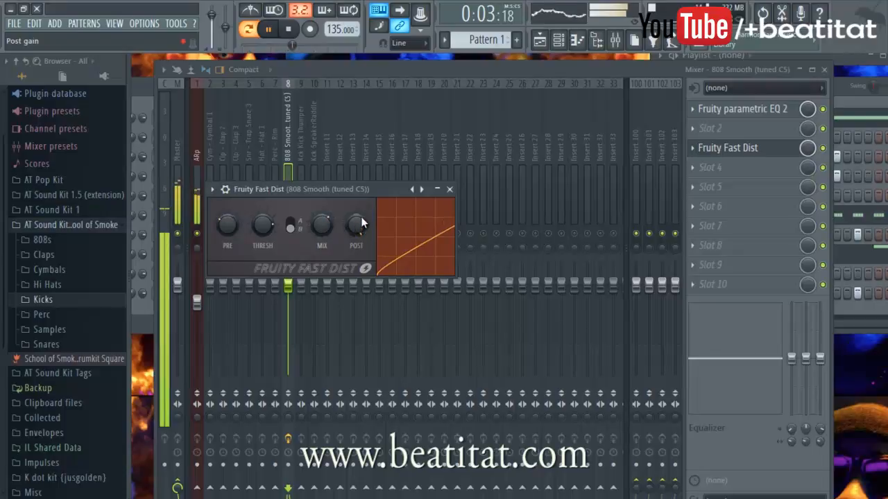
Step: Switch the Fast Dist distortion type to A, fine-tune its pre gain and close the plugin
click(291, 225)
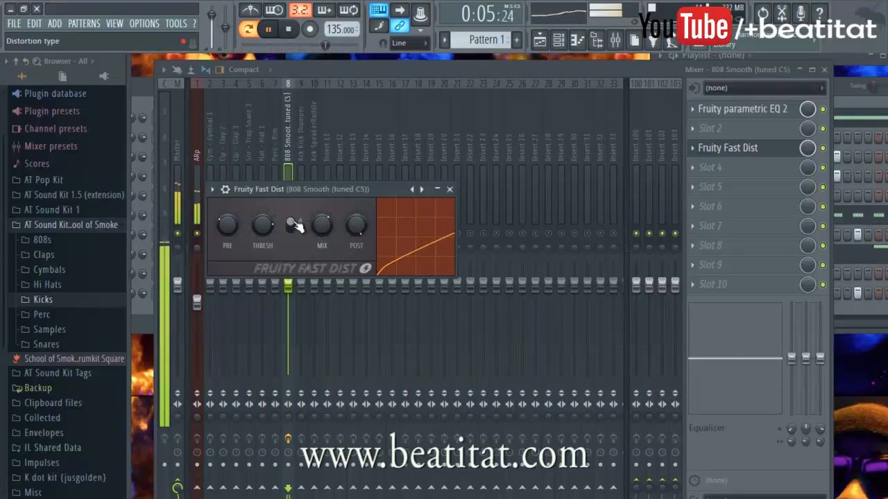
mouse_move(230, 224)
mouse_down()
mouse_move(228, 213)
mouse_move(229, 221)
mouse_up()
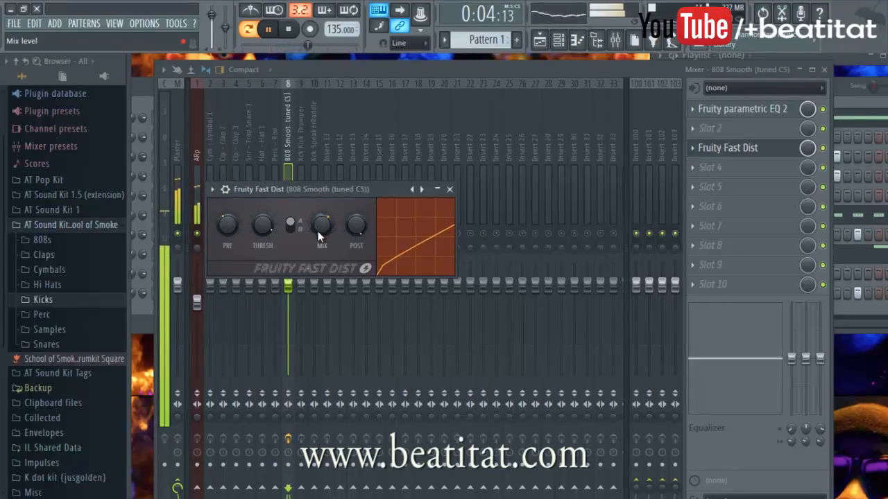
click(452, 194)
Step: Bring both kick tracks into the soloed mix and lower the 808 and Kick SpeakerRaddle faders
drag(289, 283, 295, 305)
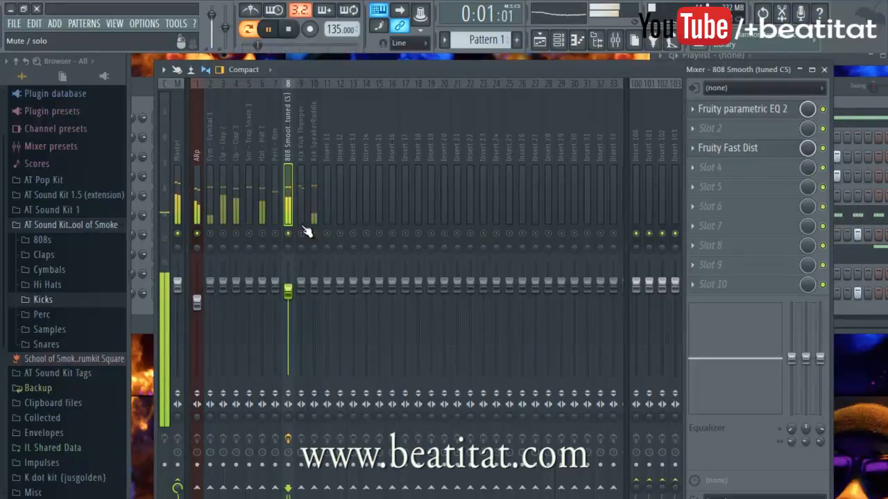
click(303, 286)
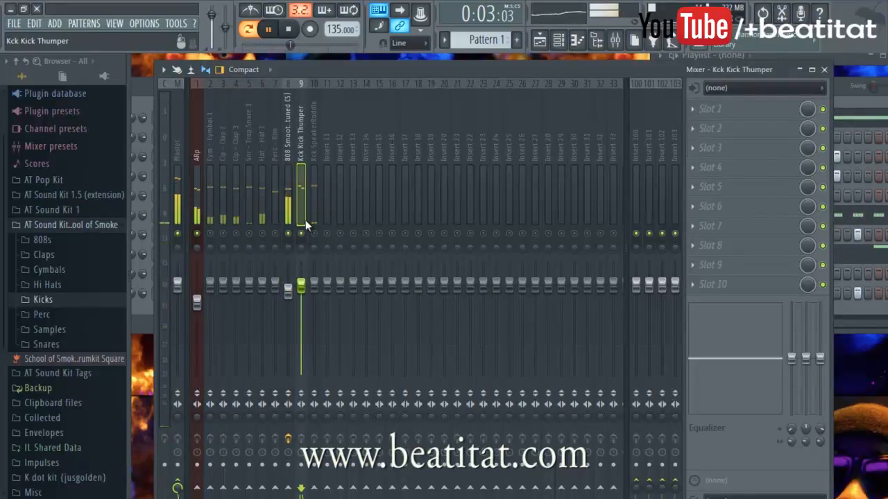
drag(313, 285, 321, 326)
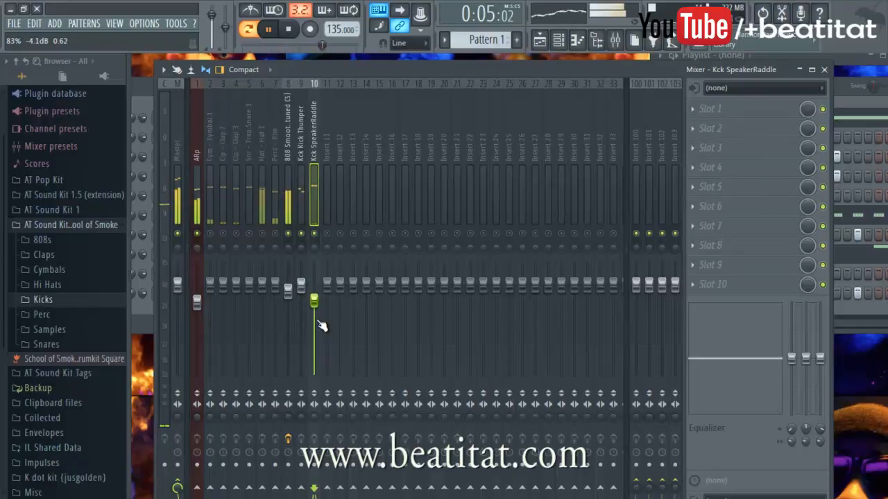
click(290, 291)
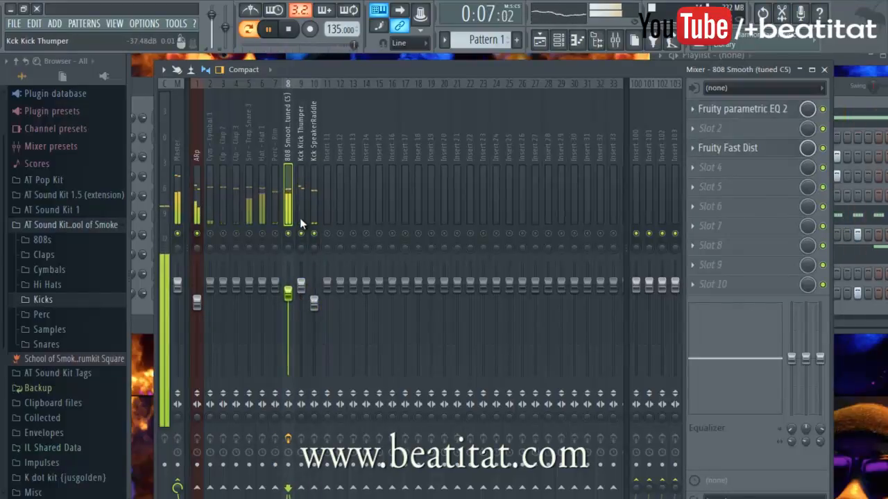
Step: Add Fruity Parametric EQ 2 to the Kick Thumper track's first slot and gently boost bands 3 and 4
click(304, 255)
click(711, 109)
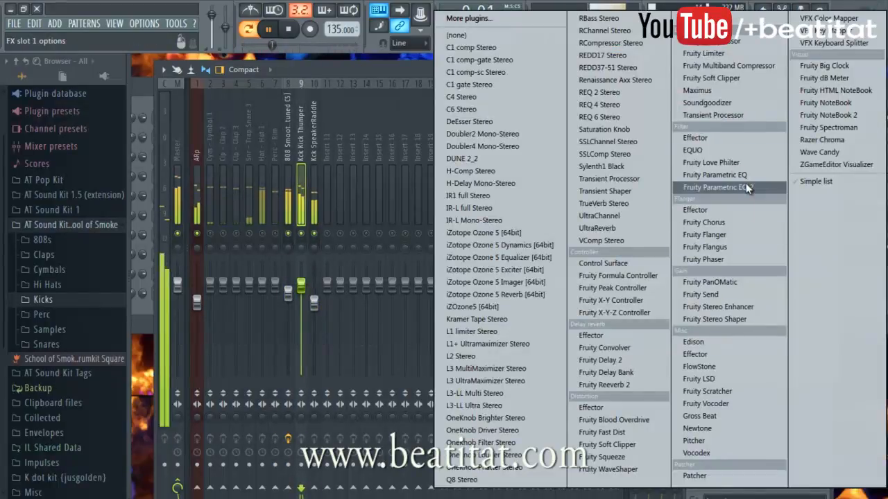
click(721, 187)
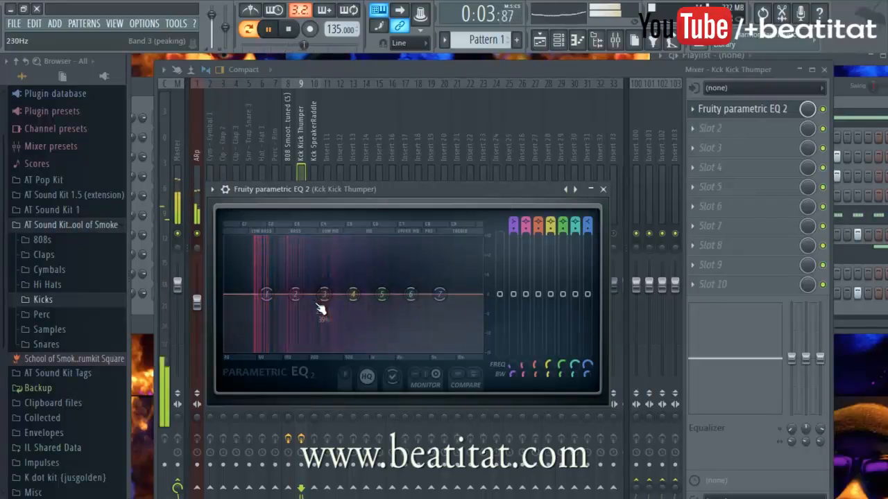
drag(333, 297, 372, 288)
key(space)
scroll(370, 290, down, 2)
drag(371, 292, 368, 292)
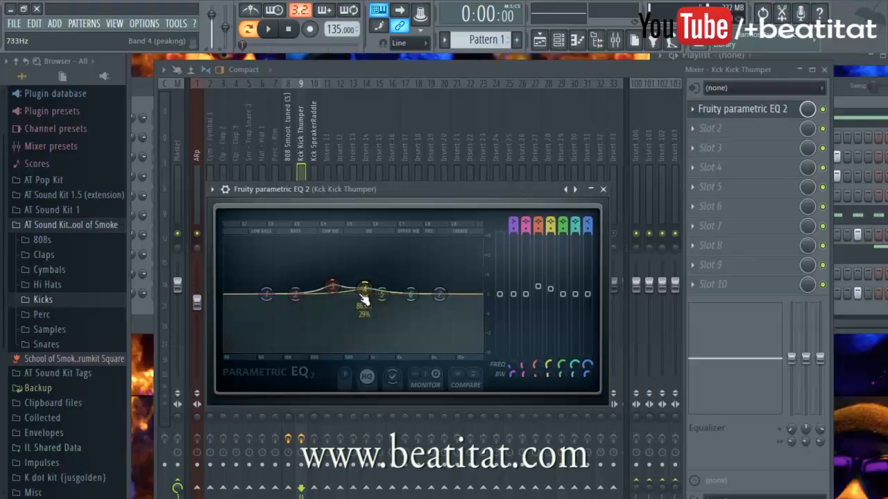
Step: In the Kick Thumper EQ, move band 1 to 20 Hz, boost the lows with band 2 and cut the highs with band 7 around 4.2 kHz
drag(266, 294, 224, 298)
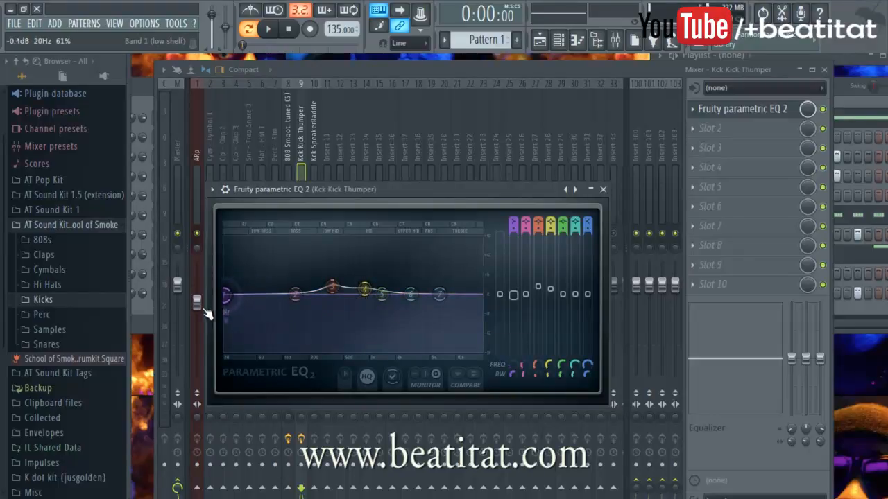
drag(280, 298, 231, 290)
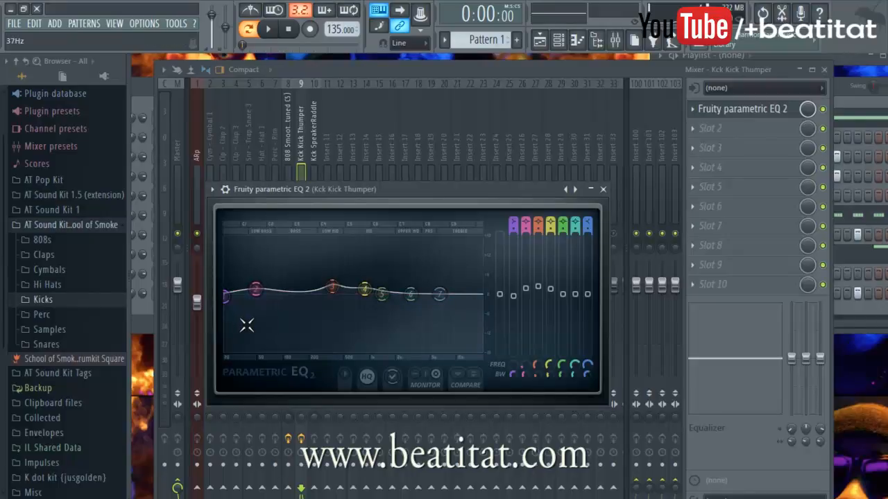
drag(439, 295, 434, 377)
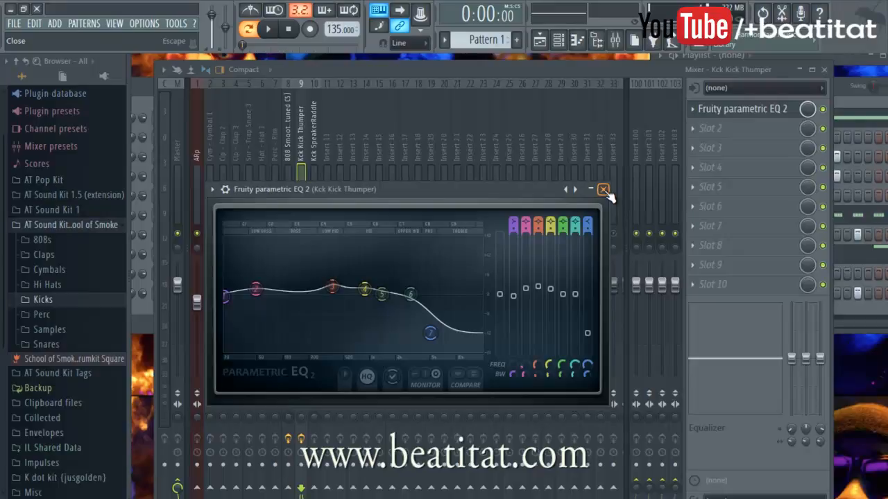
key(space)
drag(430, 333, 422, 333)
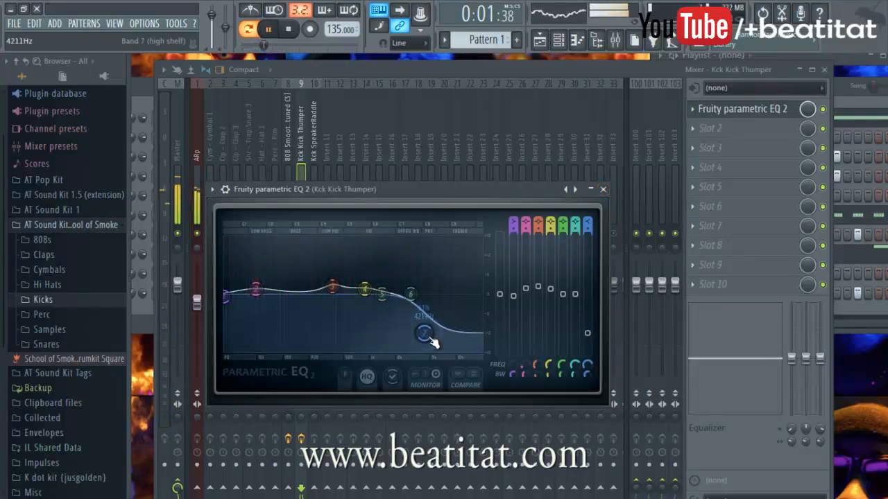
click(603, 188)
Step: Lower the Kick SpeakerRaddle fader to about -5.2 dB, nudge the Kick Thumper fader and stop playback
drag(313, 284, 314, 306)
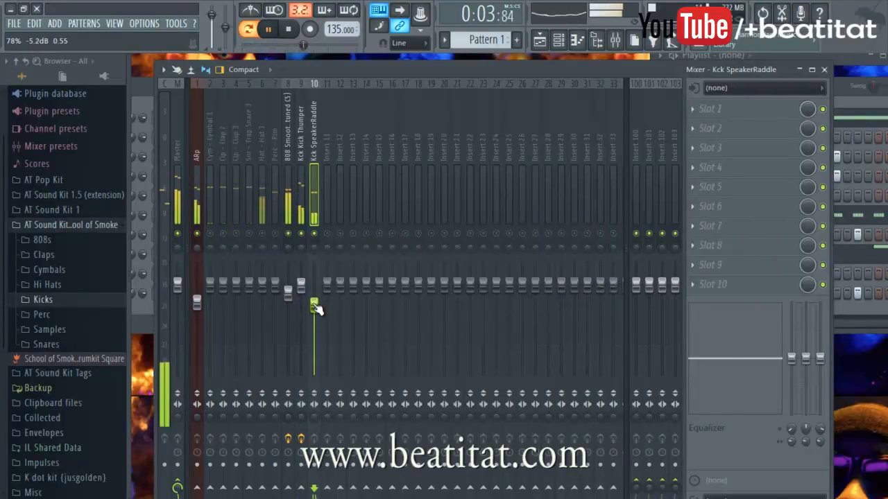
click(301, 286)
key(space)
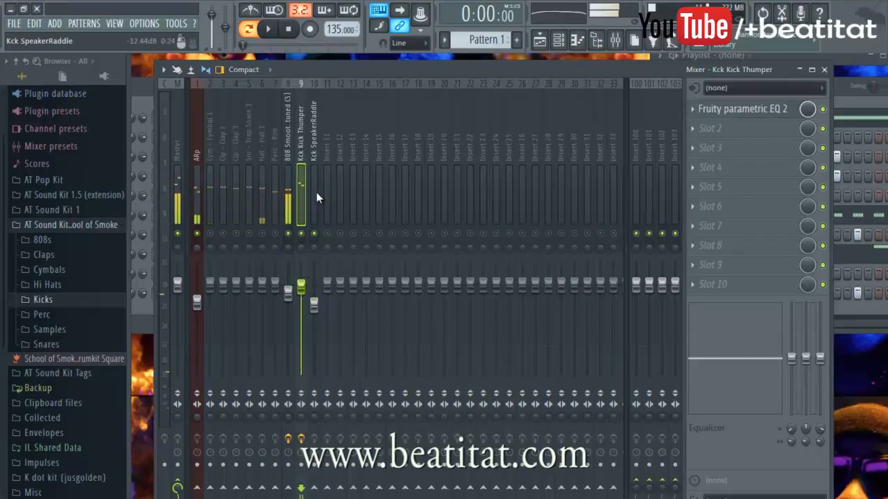
Step: Add Fruity Parametric EQ 2 to the Kick SpeakerRaddle track and change band 1 to a high pass filter
click(316, 193)
click(739, 109)
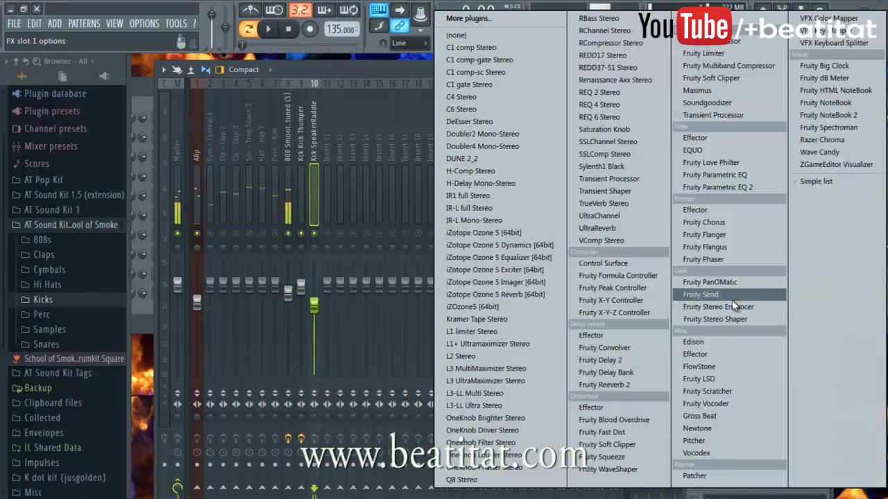
click(752, 188)
drag(547, 251, 547, 257)
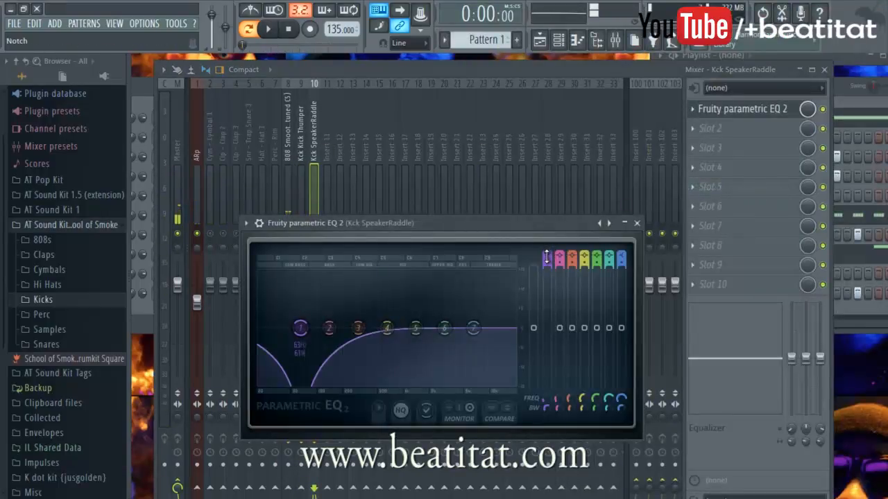
click(545, 260)
Step: In the Kick SpeakerRaddle EQ, raise the high pass cutoff, boost band 2 and subtly shape the highs with bands 6 and 7
key(space)
drag(313, 341, 330, 316)
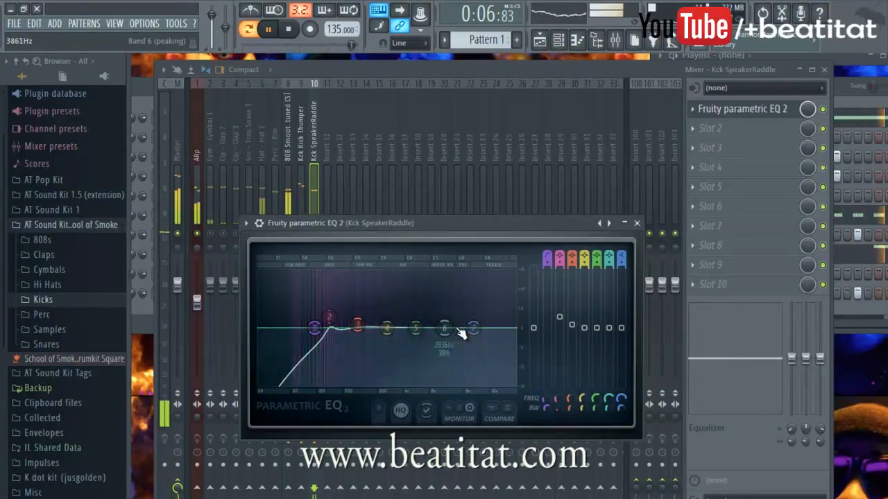
drag(457, 343, 476, 337)
key(space)
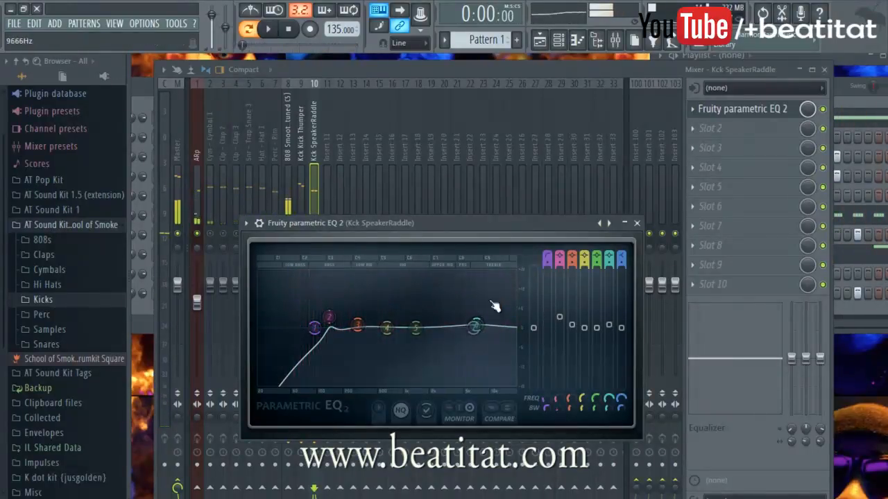
key(space)
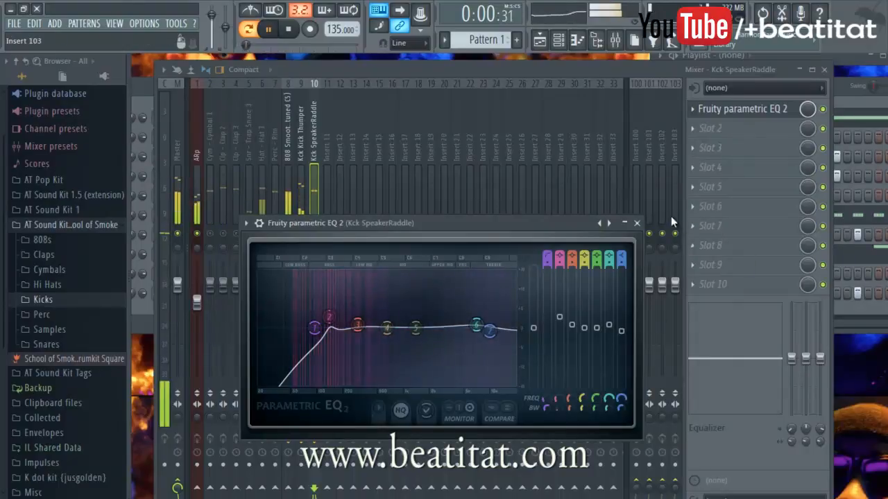
click(637, 222)
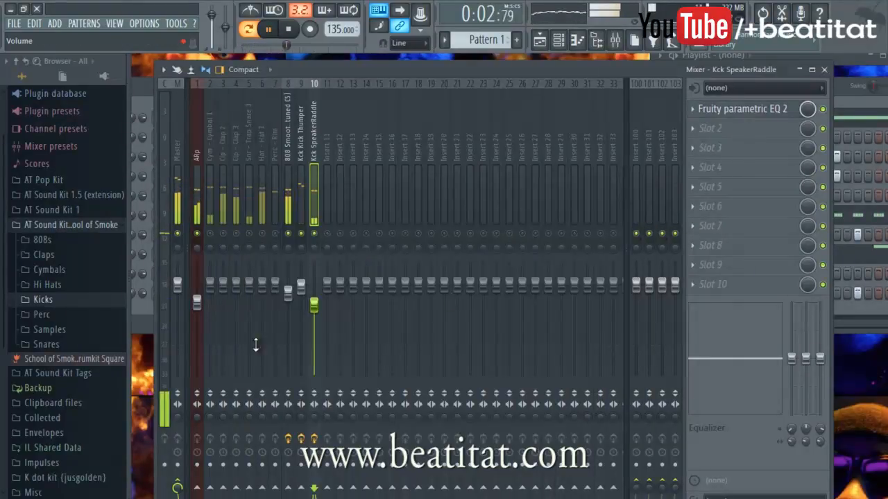
Step: Unsolo the mixer tracks and lower the Hat 1 fader to about -10.4 dB
right_click(288, 234)
drag(263, 284, 265, 369)
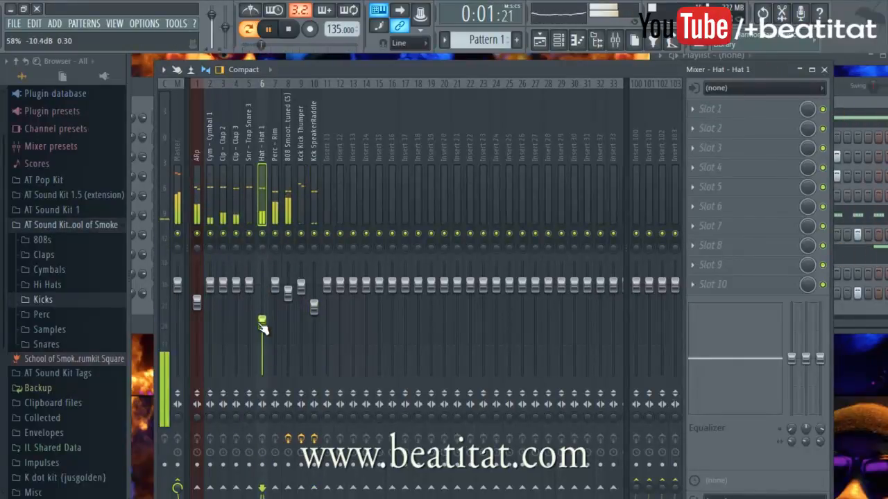
Step: Stop playback, lower the Perc Rim fader slightly and play the pattern again
scroll(262, 326, up, 1)
key(space)
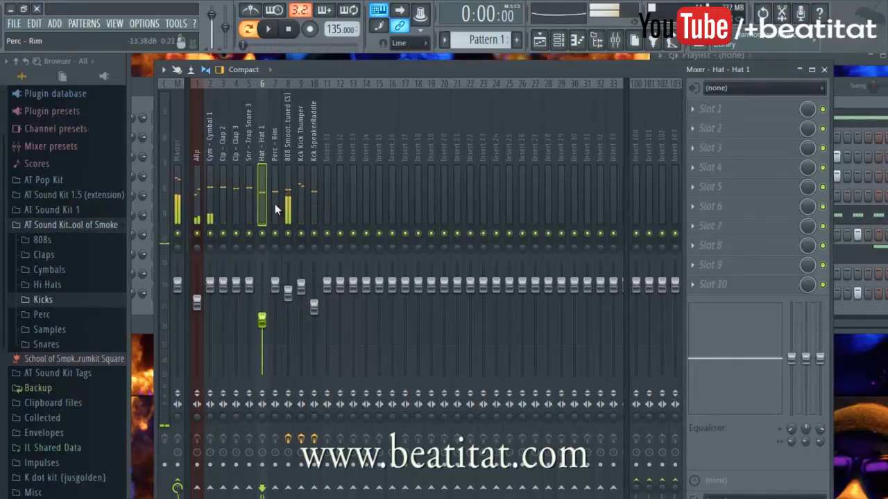
click(278, 161)
scroll(282, 307, down, 5)
key(space)
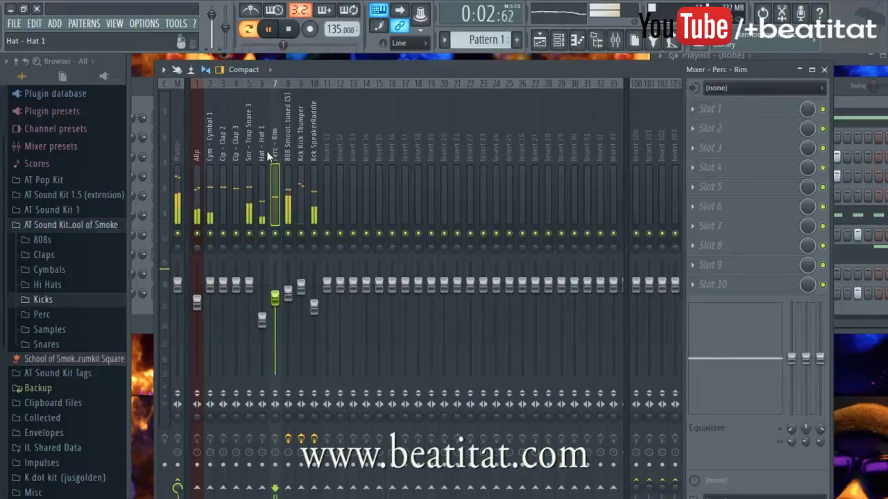
Step: Lower the Trap Snare 3 fader by a few decibels while the pattern plays
click(250, 164)
click(240, 154)
click(251, 170)
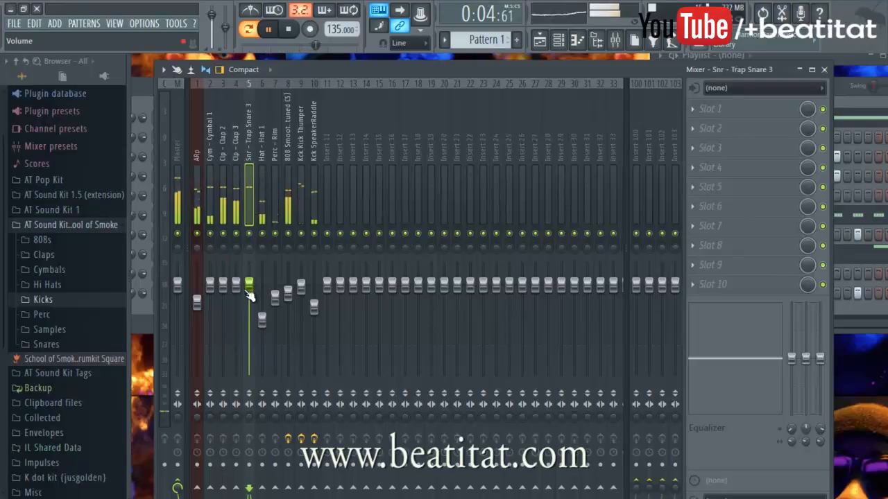
scroll(250, 296, down, 4)
Step: Lower the Cymbal 1 fader to a little under -3.2 dB
click(232, 181)
click(222, 186)
click(214, 239)
scroll(215, 315, down, 4)
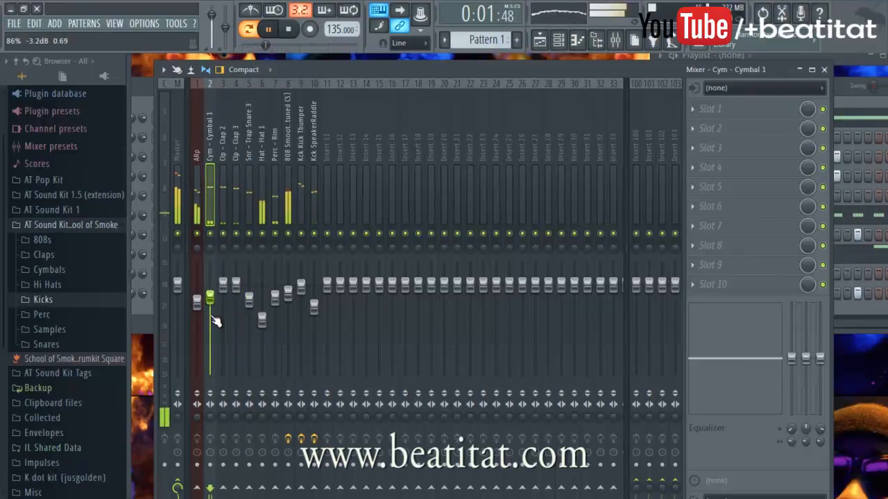
scroll(216, 337, down, 2)
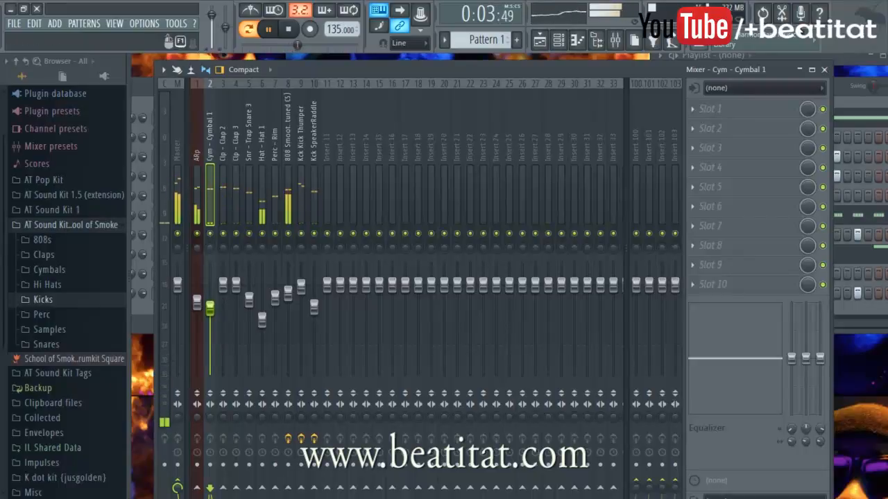
Step: Add Fruity Parametric EQ 2 to the first slot of the ARp track and solo the track
click(193, 181)
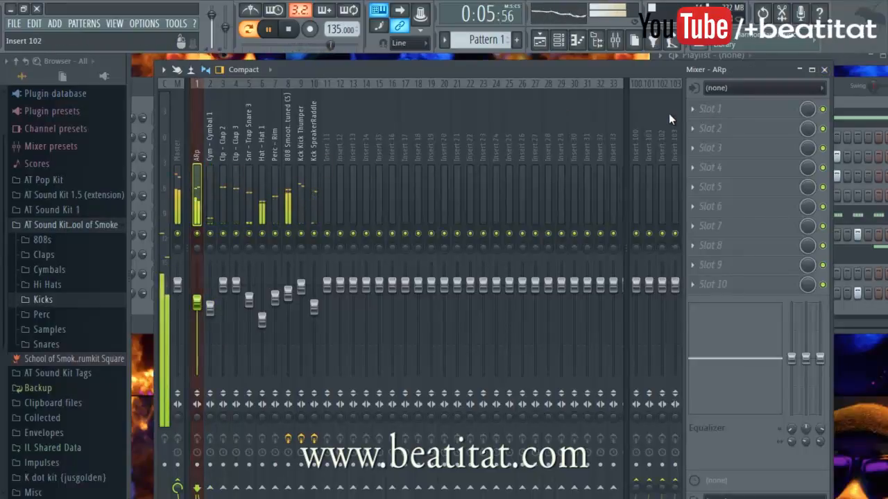
click(707, 109)
click(773, 190)
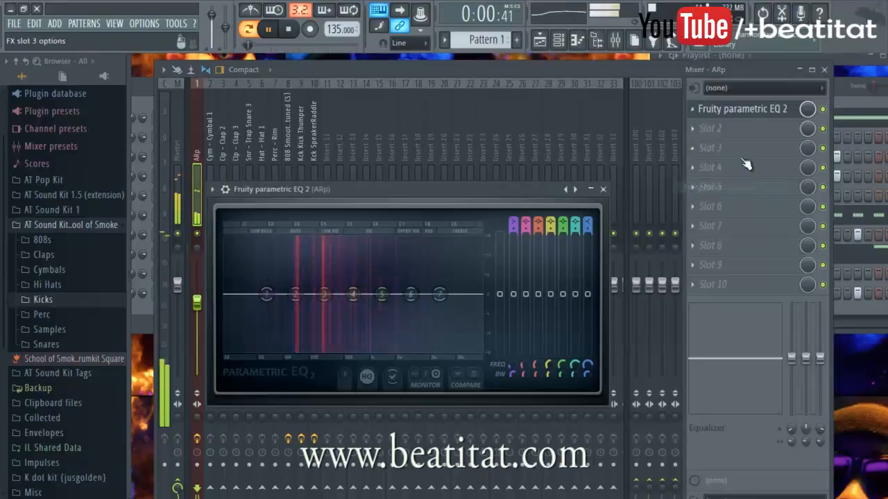
key(Escape)
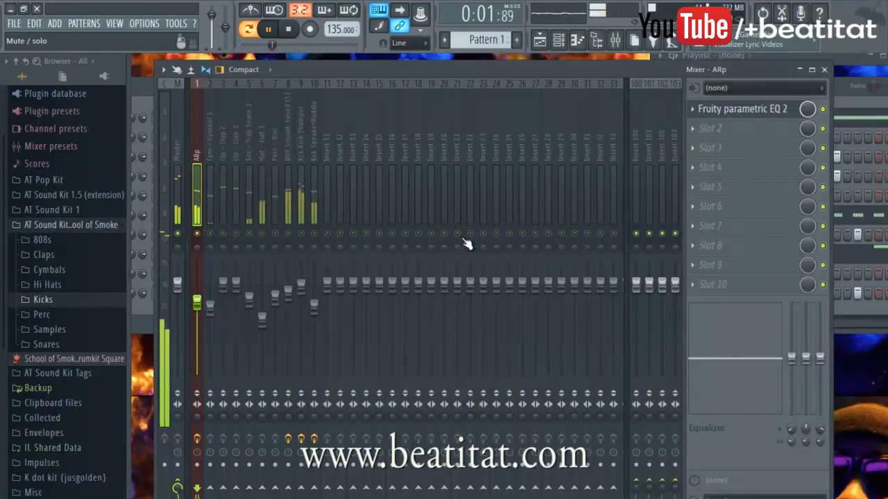
Step: In the ARp EQ, high-pass band 1 at about 154 Hz, cut band 4, slightly boost band 5 and lower band 7
click(739, 111)
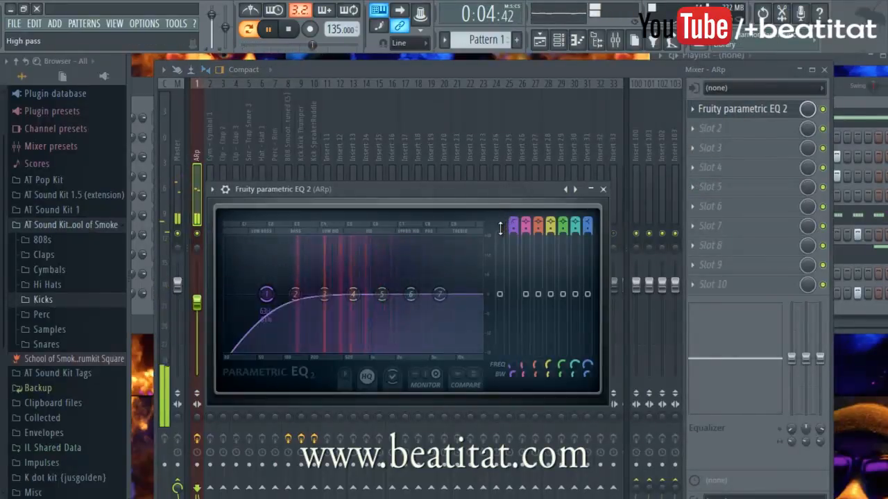
drag(256, 300, 306, 291)
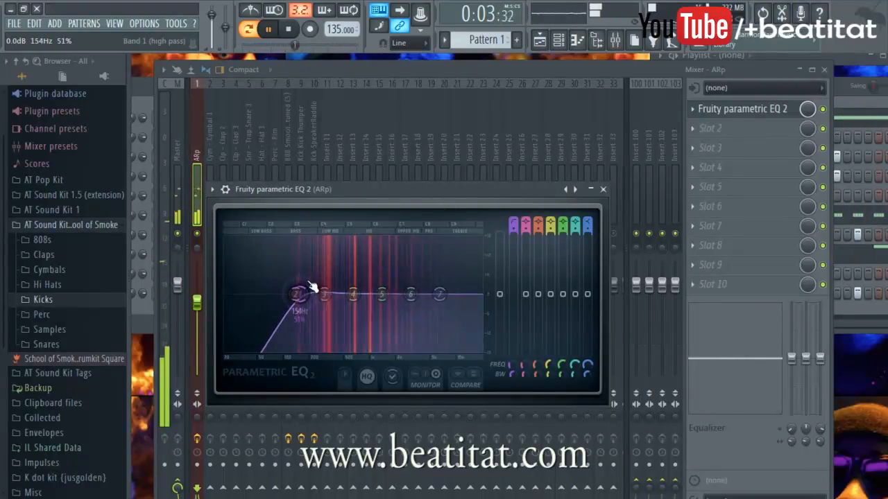
mouse_move(382, 296)
mouse_down()
mouse_move(391, 295)
mouse_move(340, 313)
mouse_move(375, 320)
mouse_move(366, 254)
mouse_move(353, 234)
mouse_move(349, 313)
mouse_move(393, 288)
mouse_up()
key(space)
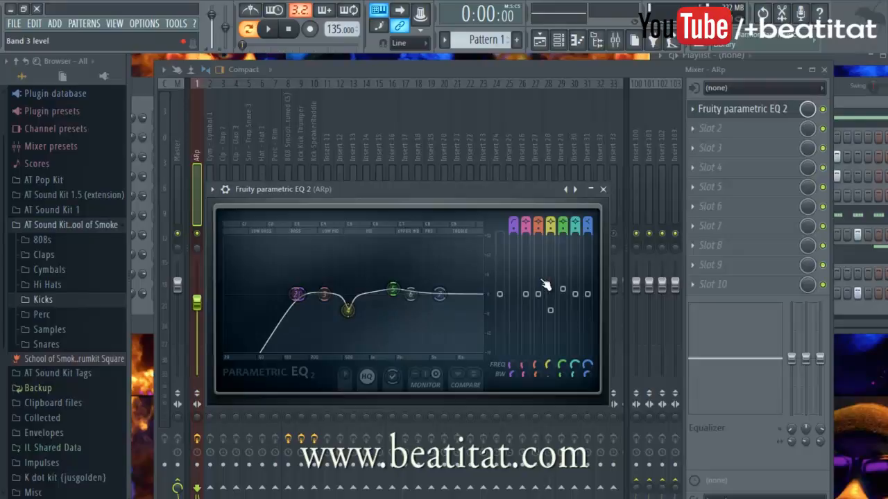
key(space)
mouse_move(435, 313)
mouse_down()
mouse_move(418, 305)
mouse_move(452, 310)
mouse_up()
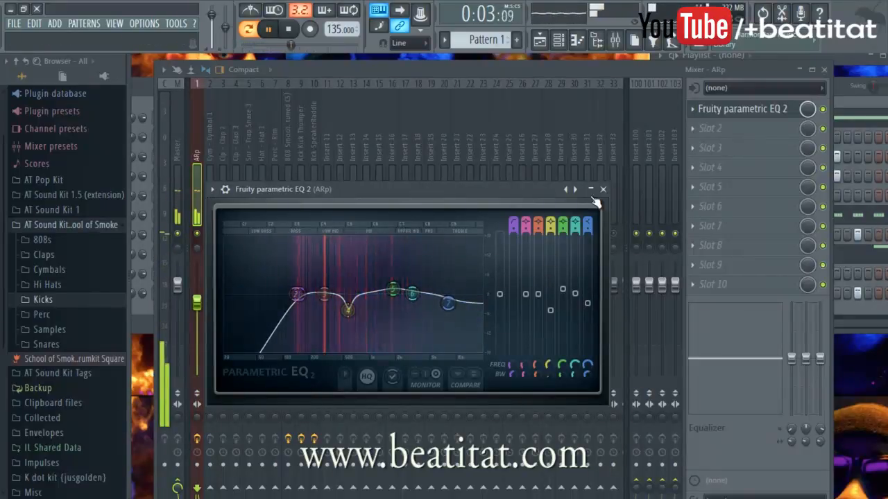
click(603, 189)
Step: Add Fruity Stereo Enhancer to slot 3 of the ARp track with 30% stereo separation and lower the track fader to about -5.2 dB
click(715, 147)
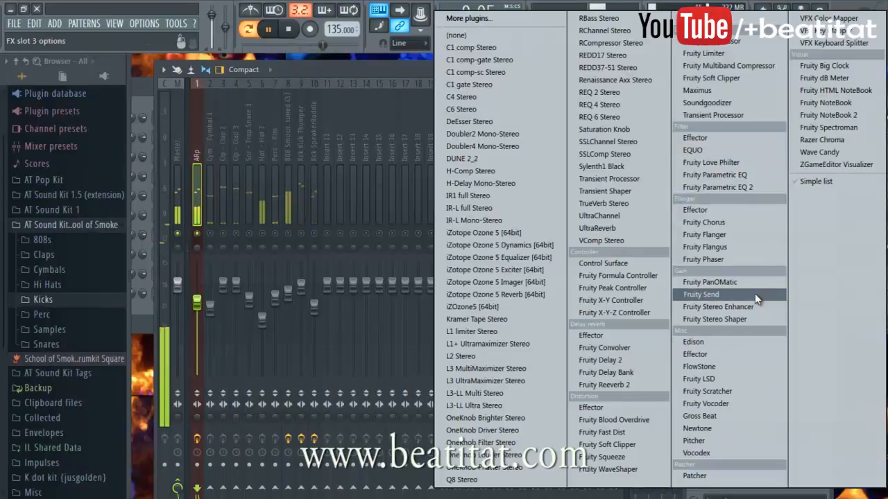
click(735, 307)
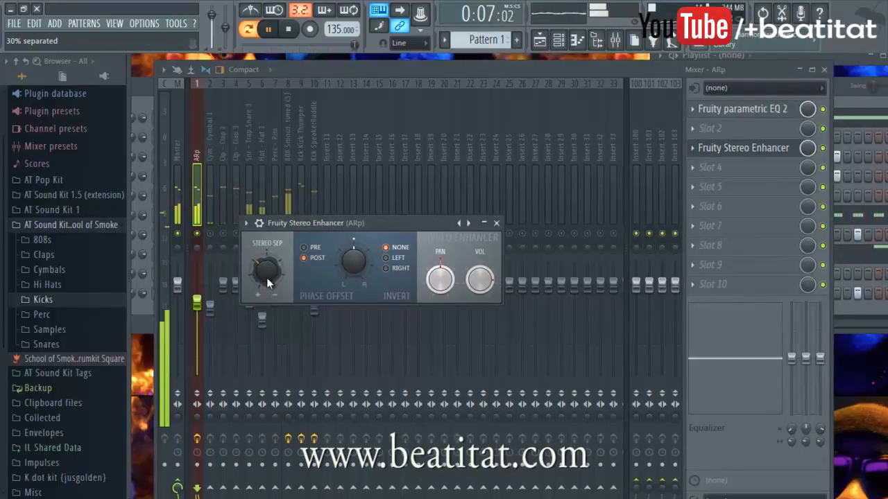
click(496, 223)
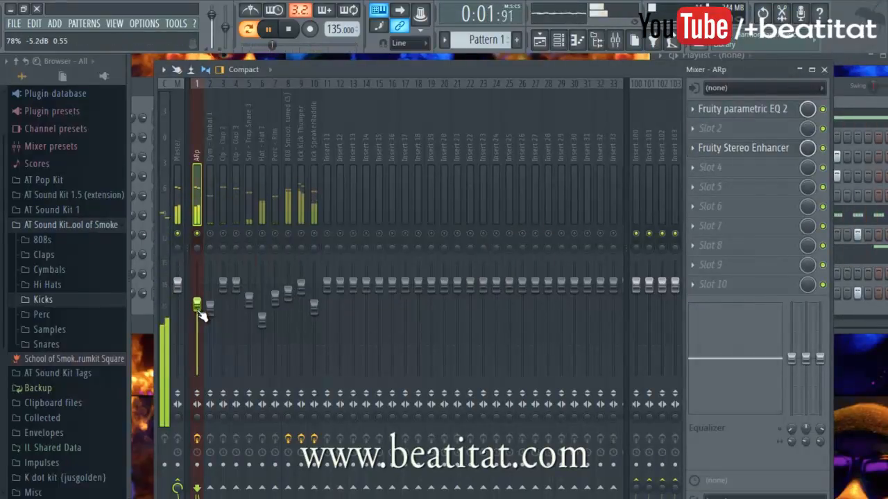
Step: Add Fruity Chorus to slot 4 of the ARp track and reduce its mix level to about 26%
click(709, 167)
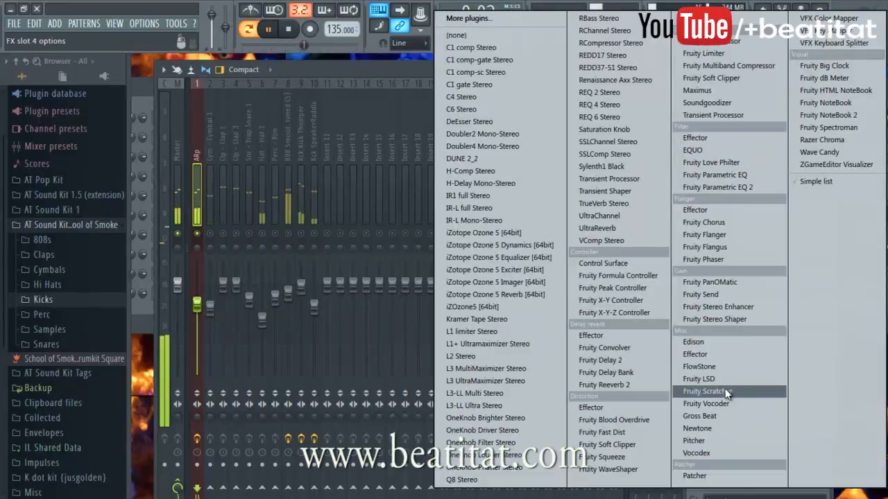
click(744, 221)
drag(808, 166, 777, 290)
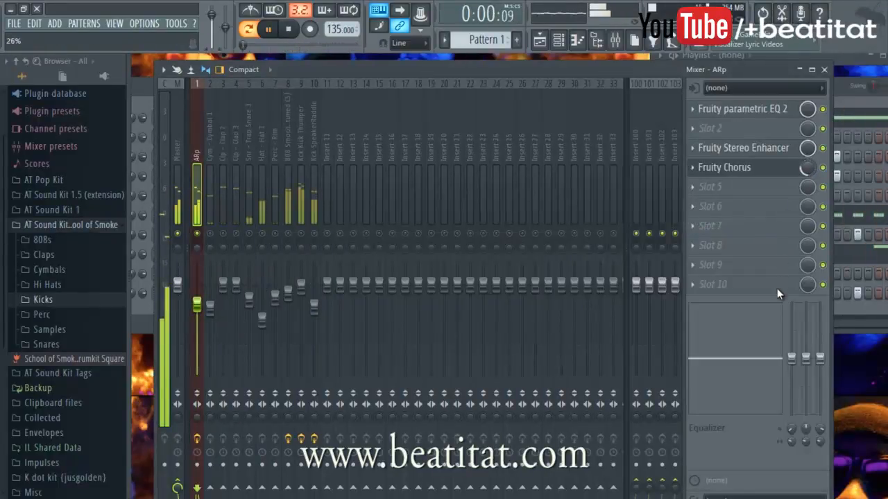
Step: Browse through the Fruity Chorus presets on the ARp track and close the plugin
click(784, 168)
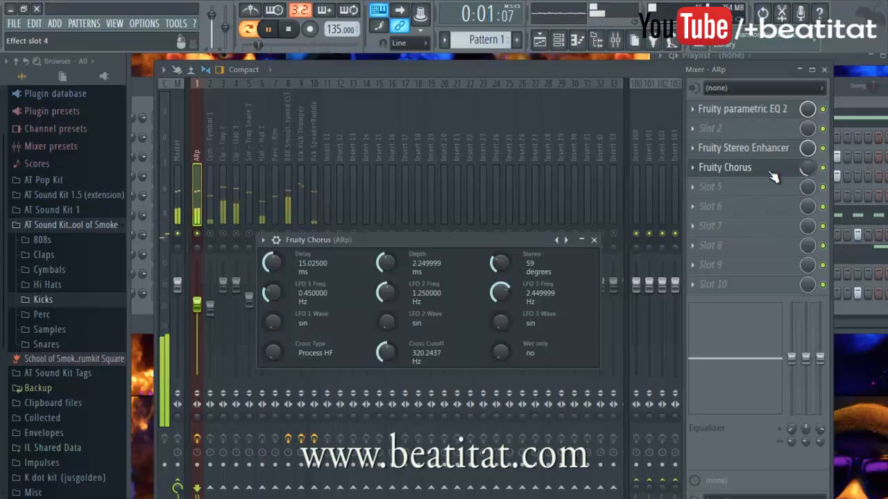
click(566, 240)
click(566, 240)
click(557, 240)
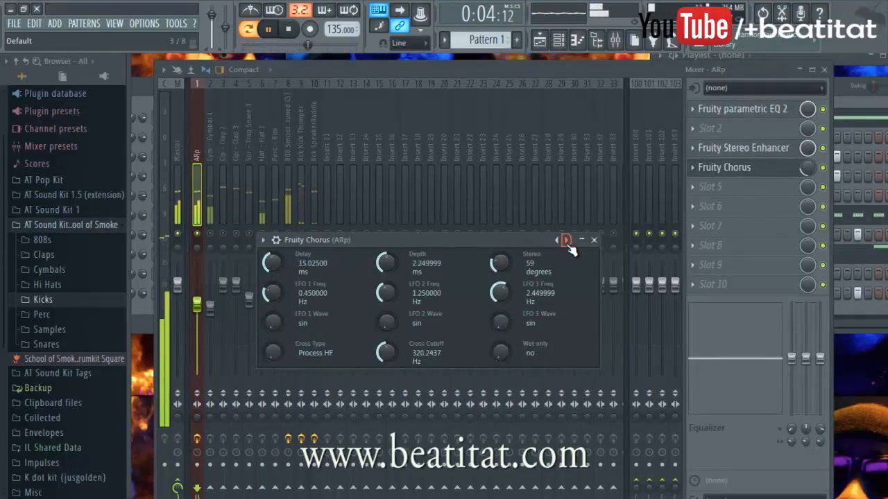
click(600, 240)
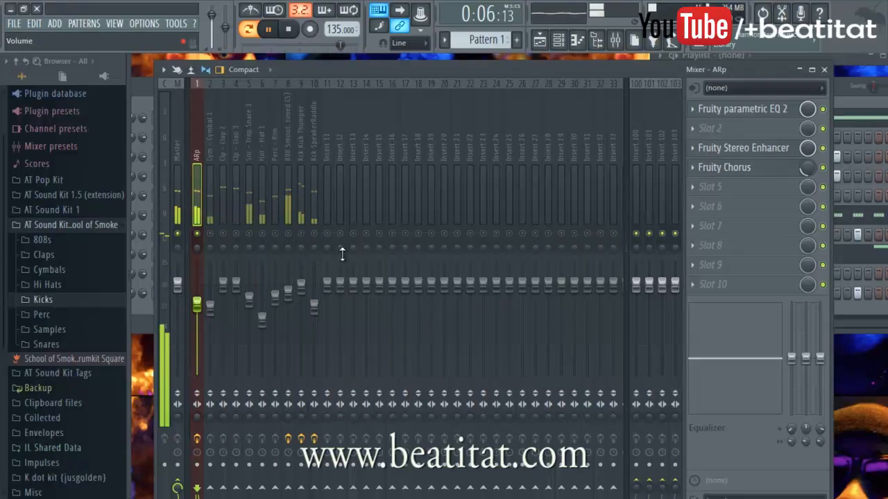
click(824, 70)
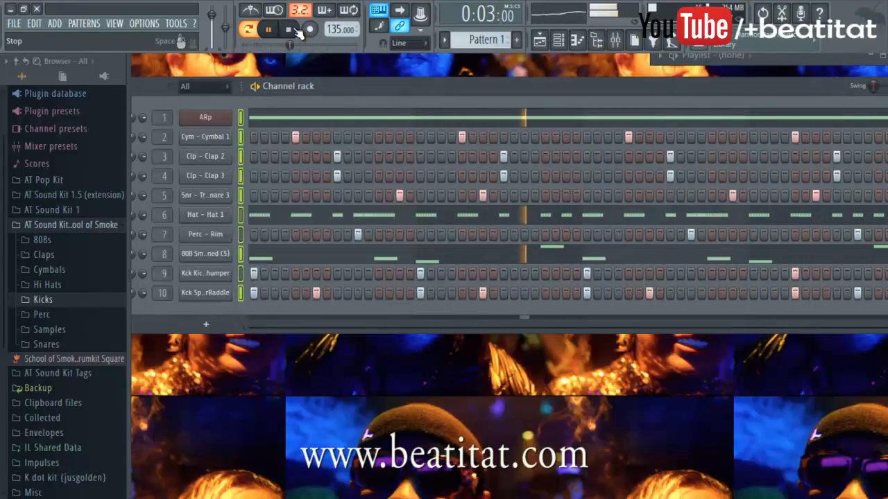
click(619, 40)
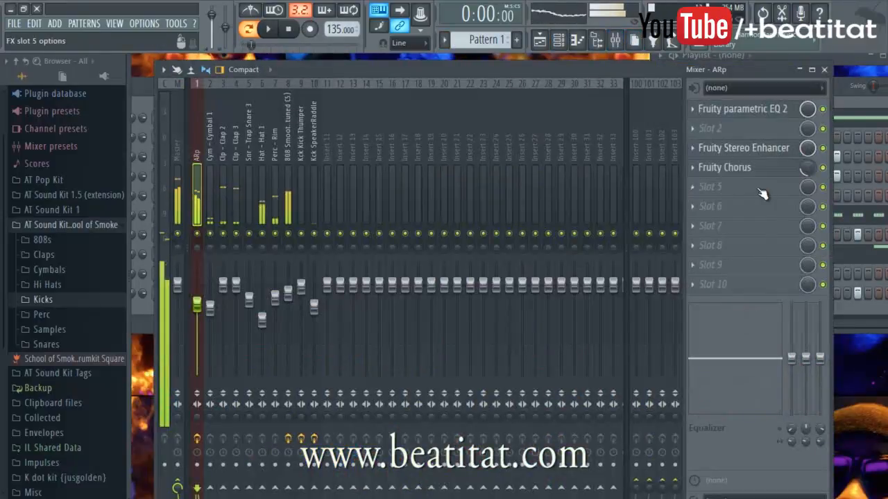
click(714, 186)
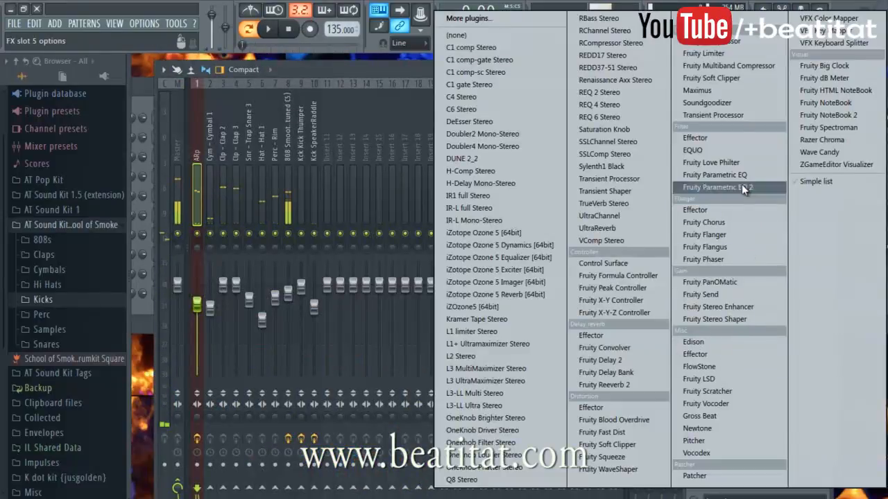
click(311, 76)
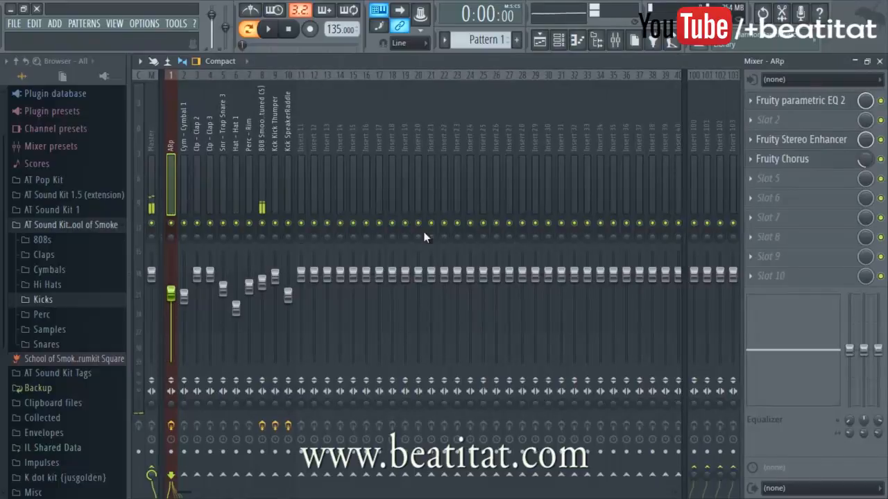
click(879, 61)
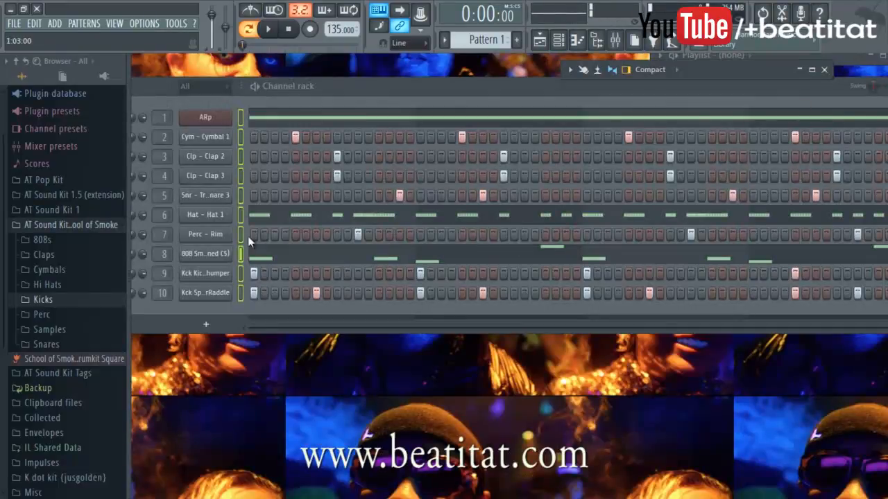
Step: Set the ARp Sylenth1 reverb to 53.30% dry/wet and a size of 8.23 and play the pattern
click(207, 116)
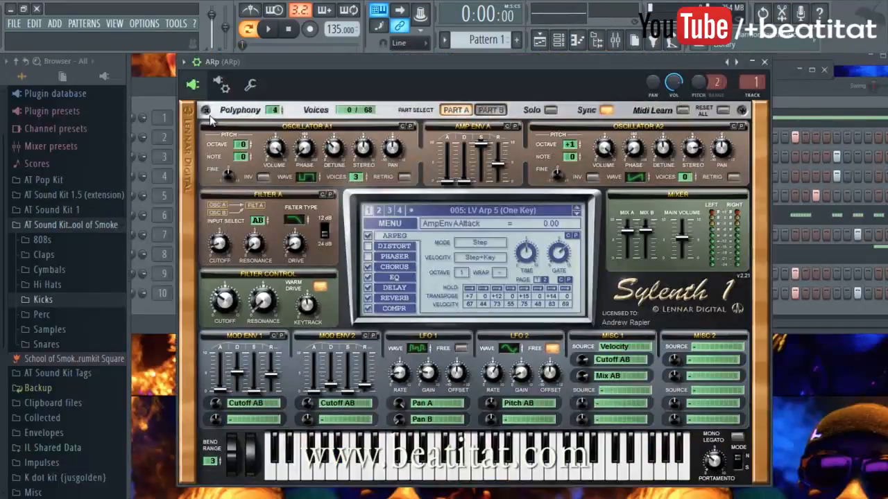
click(395, 298)
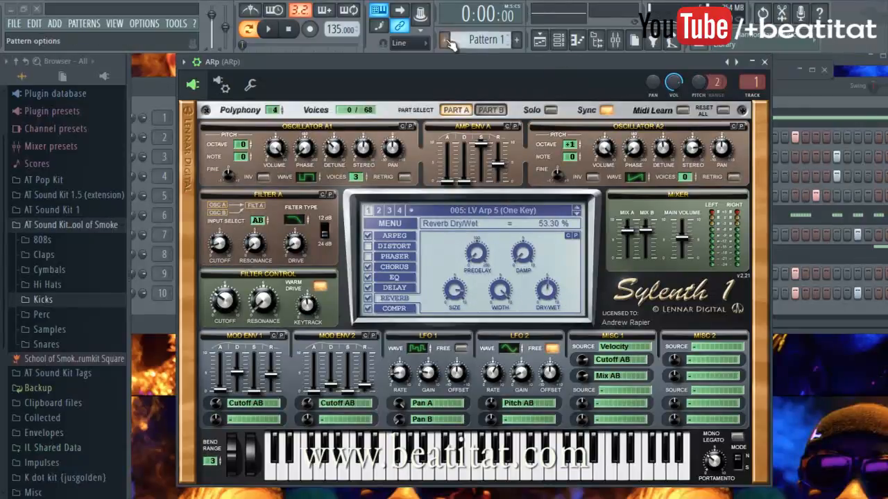
click(272, 32)
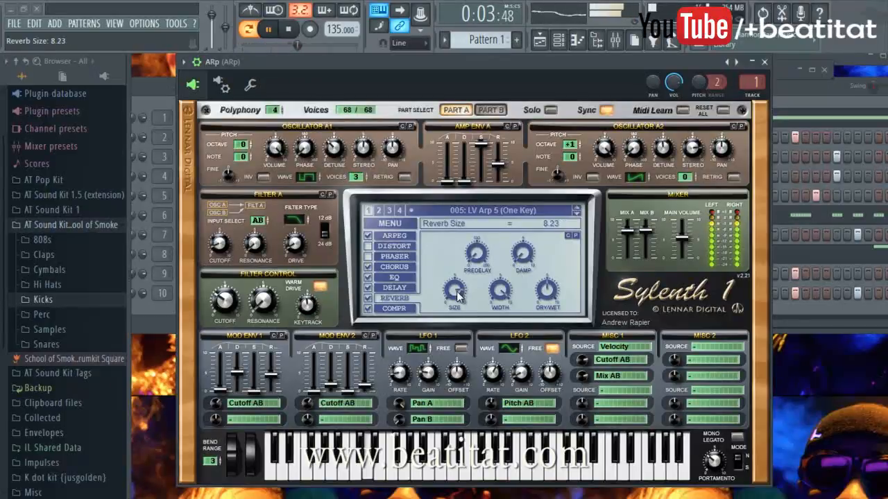
click(764, 61)
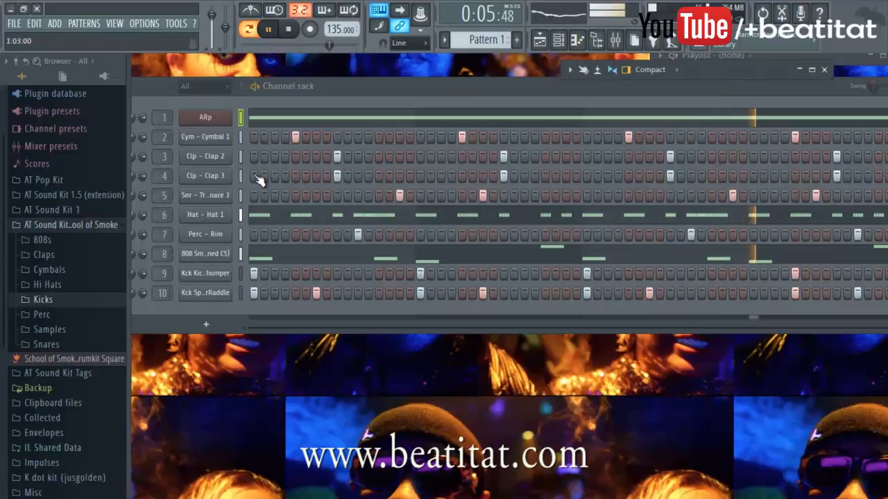
Step: Insert an Omnisphere instrument channel at the ARp channel and move its window so the full interface is reachable
right_click(201, 118)
mouse_move(253, 194)
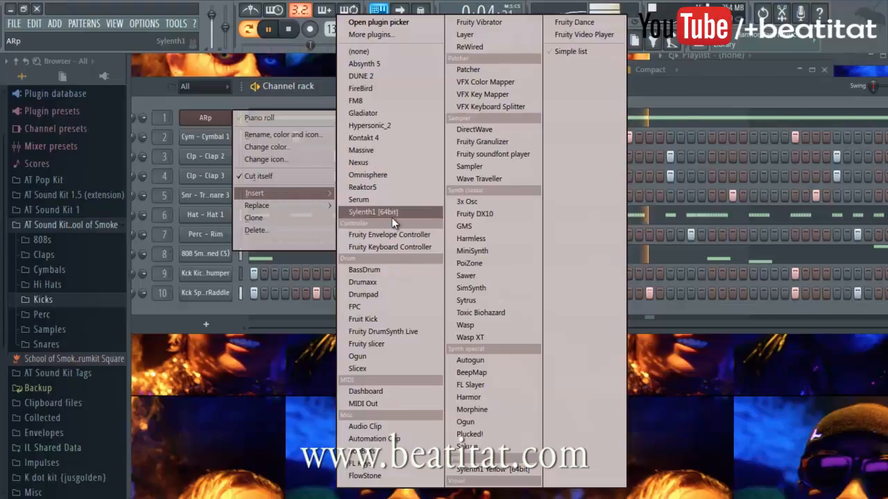
click(396, 182)
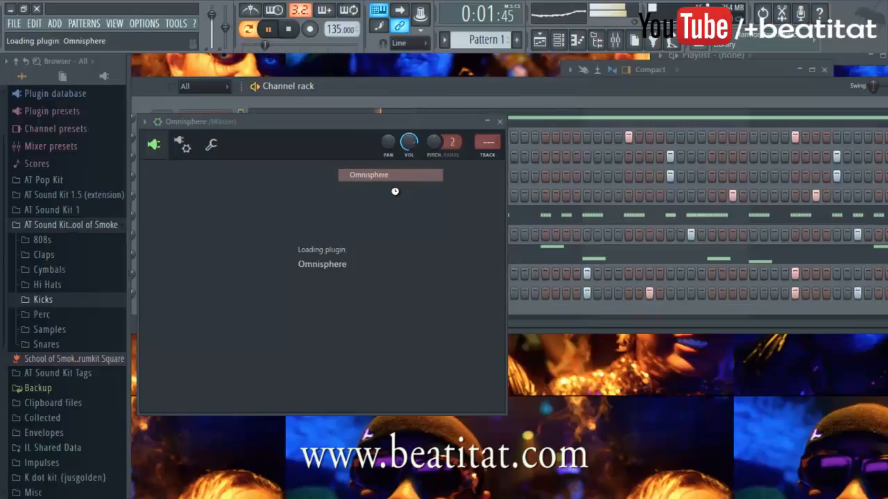
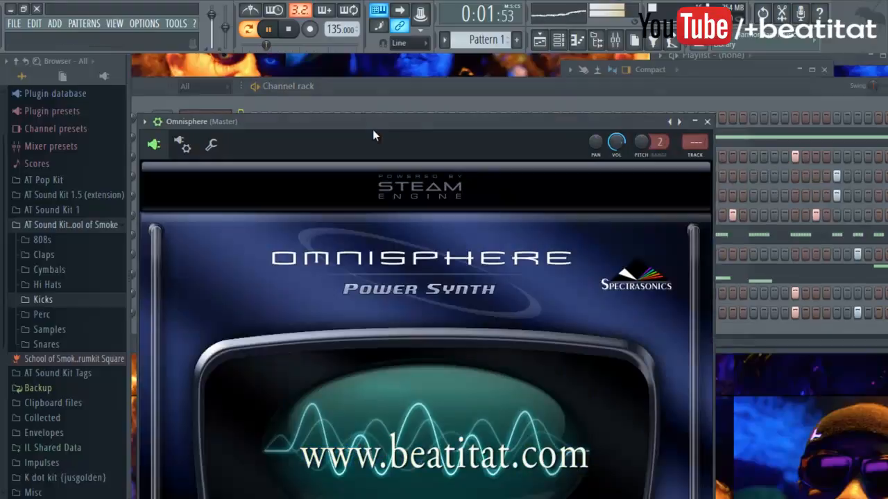
drag(379, 127, 425, 71)
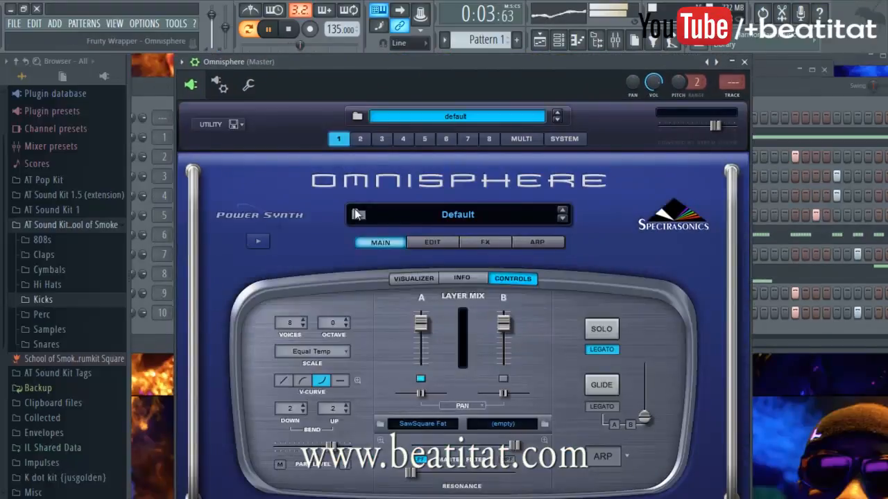
Step: Open Omnisphere's patch browser and set its directory to Omnisphere Library
click(363, 212)
click(281, 234)
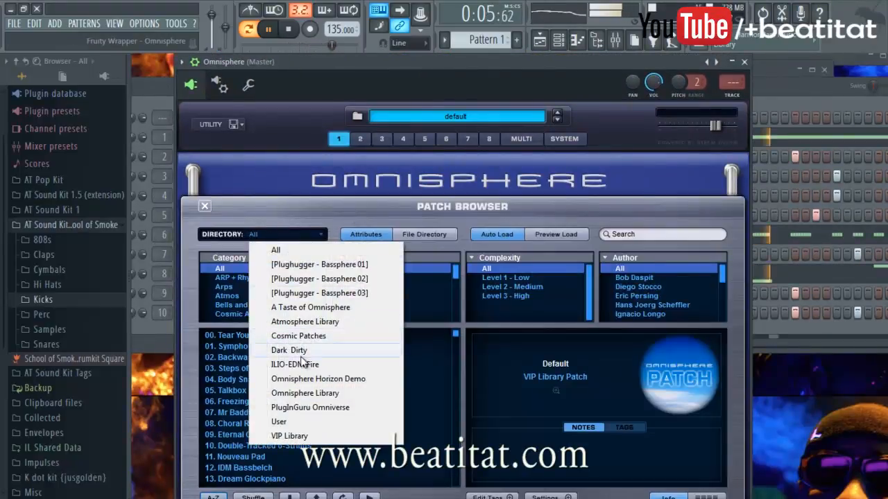
click(316, 393)
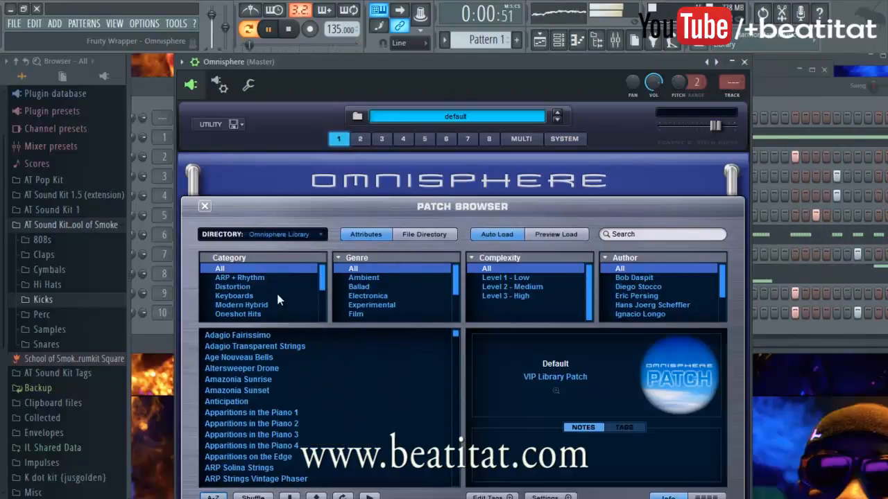
Step: Filter the Omnisphere patches to the Synth Classic category, load Monophonic Velofilter Pad 1 and close the plugin window
scroll(278, 300, down, 2)
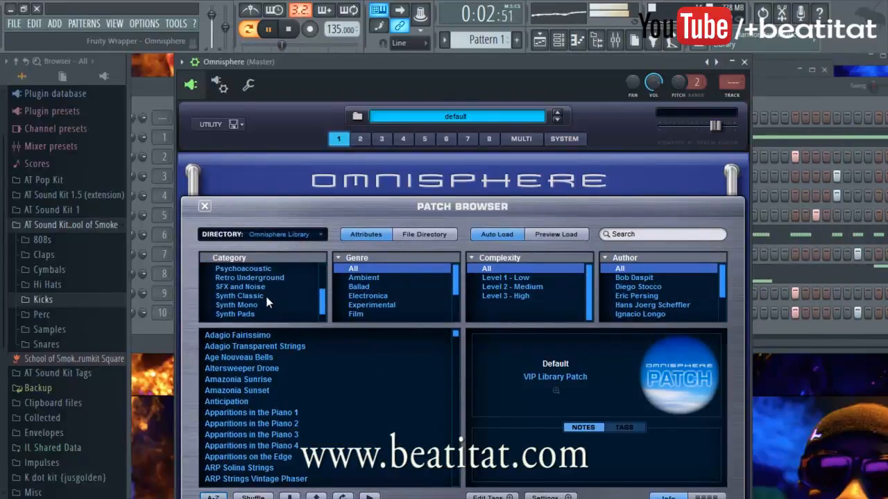
click(265, 293)
scroll(278, 394, down, 3)
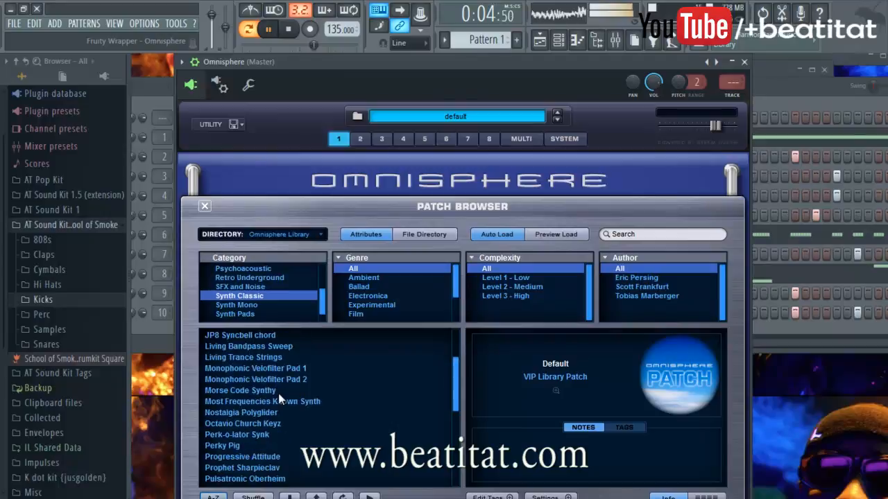
click(314, 374)
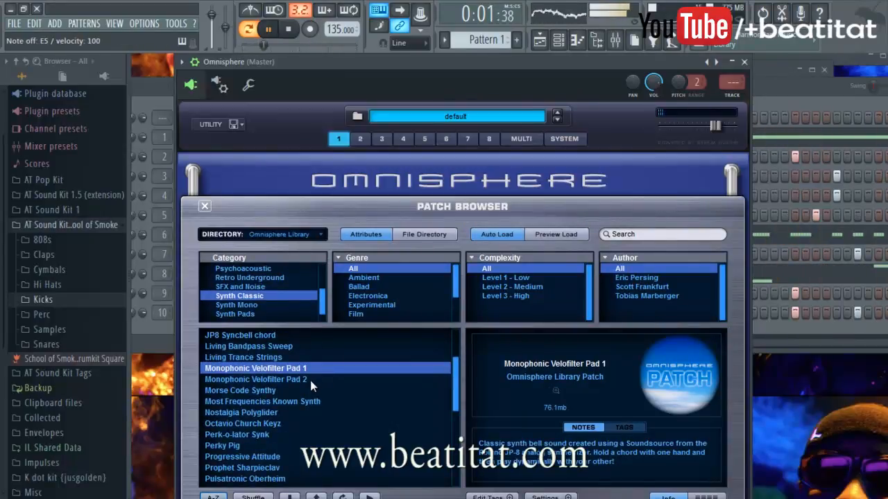
click(310, 380)
click(319, 368)
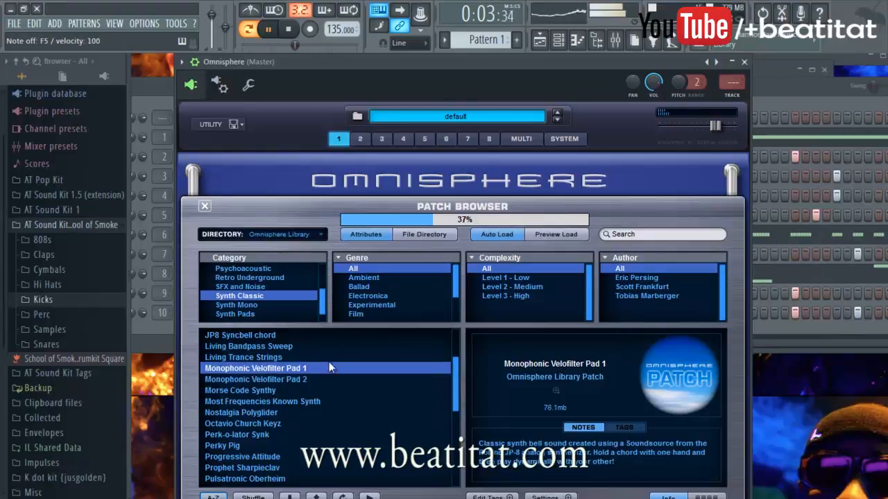
click(747, 63)
Step: Rename the Omnisphere channel as Omn Synrh
right_click(210, 119)
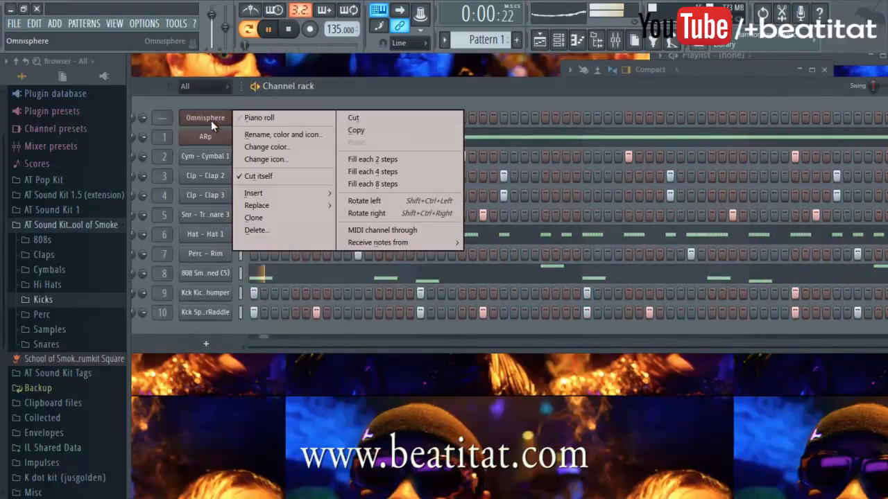
key(F2)
text(Omn)
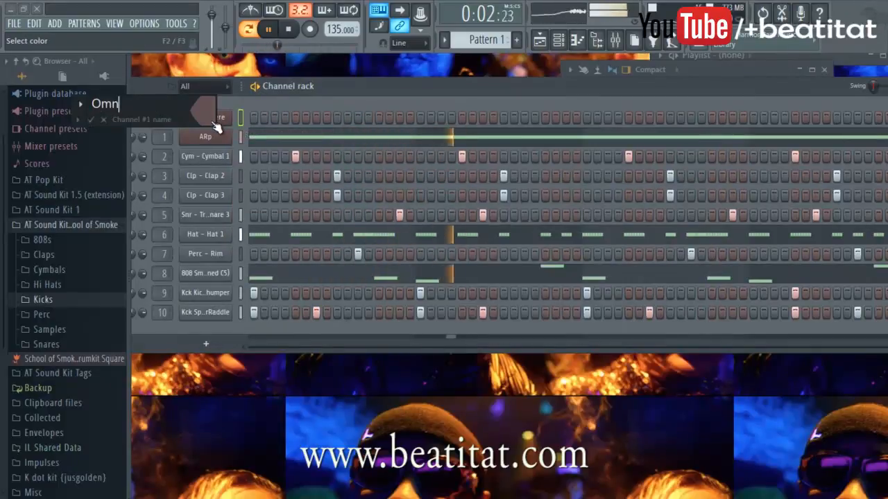
text( Synrh)
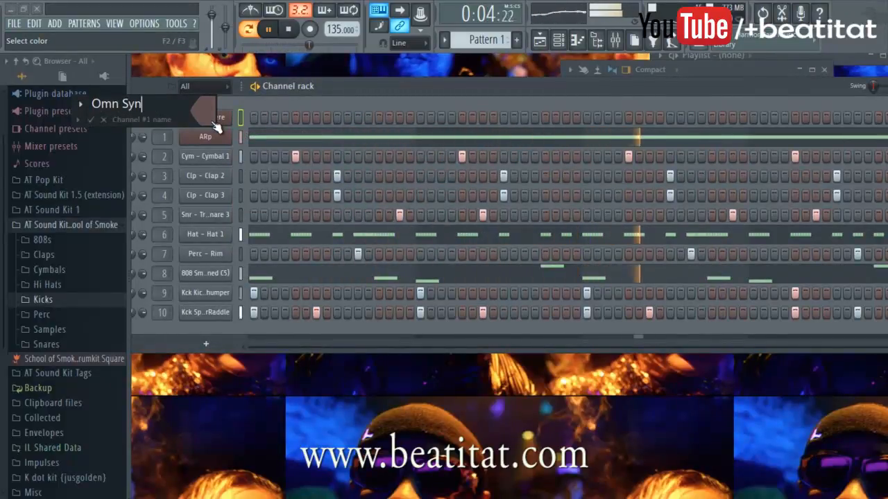
key(Return)
Step: Place a short D6 note at the start of bar 1 in the Omn Synrh piano roll and play it with the beat
right_click(212, 120)
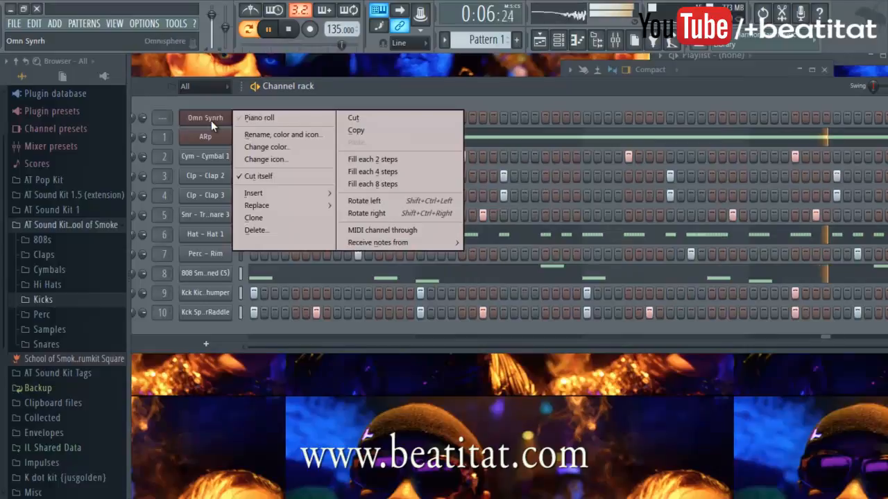
click(244, 118)
key(space)
scroll(270, 243, up, 3)
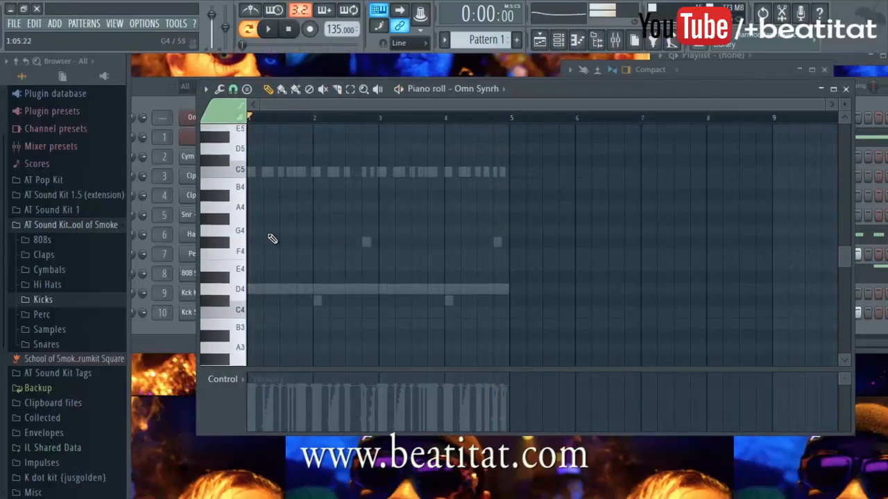
click(253, 173)
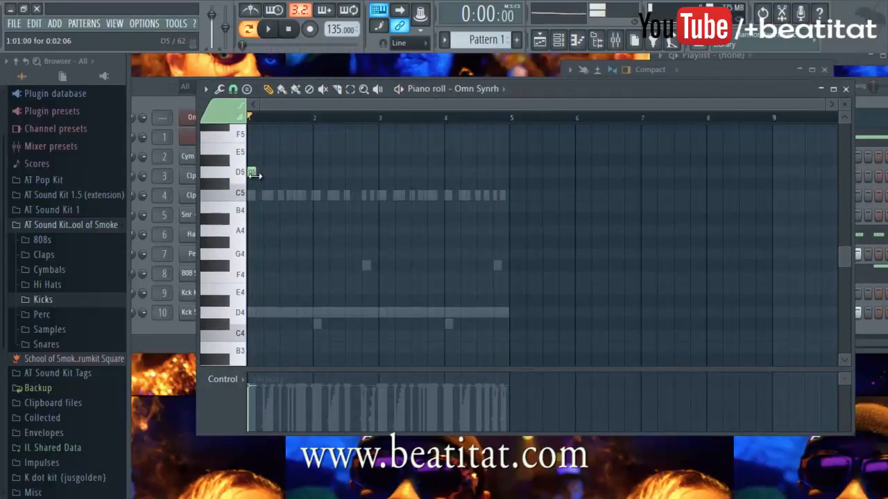
scroll(277, 183, up, 4)
key(space)
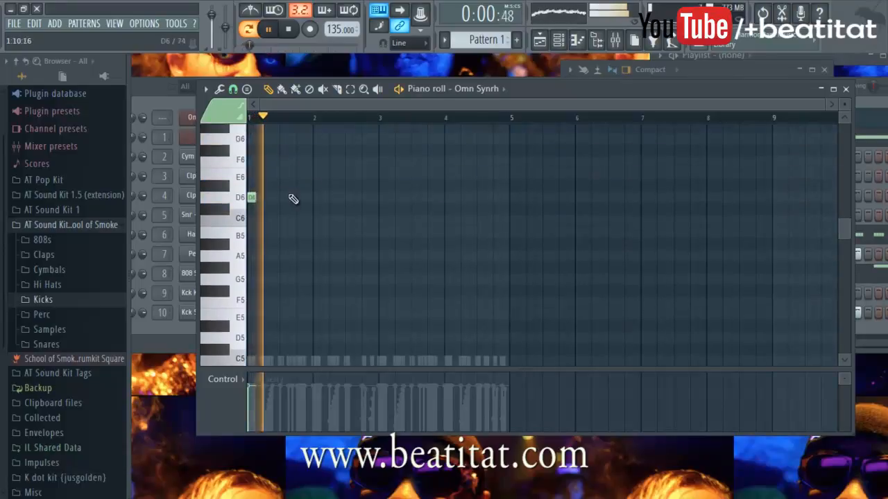
key(space)
Step: Add a second short note halfway through bar 1, try it at different pitches with playback and settle on E6
click(283, 172)
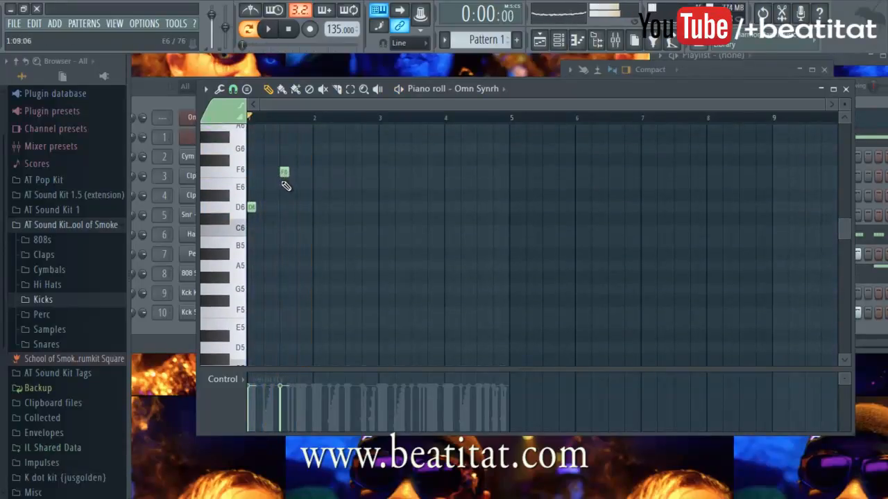
drag(284, 169, 289, 161)
key(space)
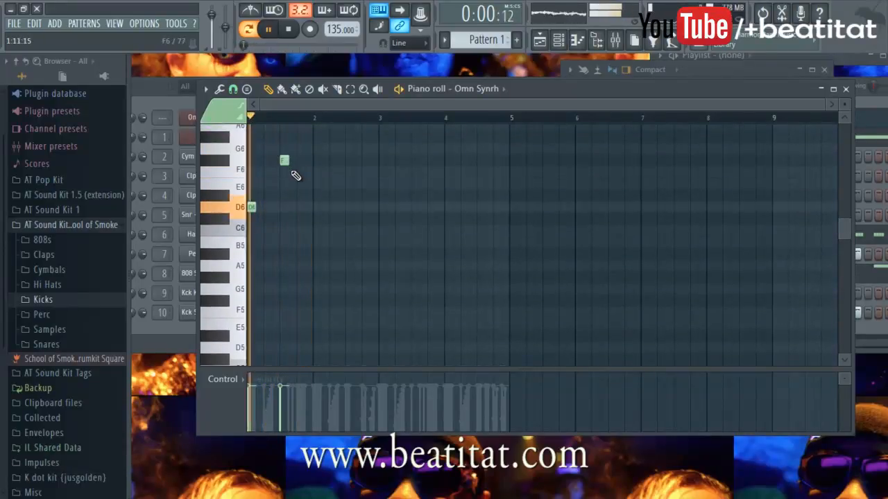
key(space)
drag(279, 193, 283, 183)
key(space)
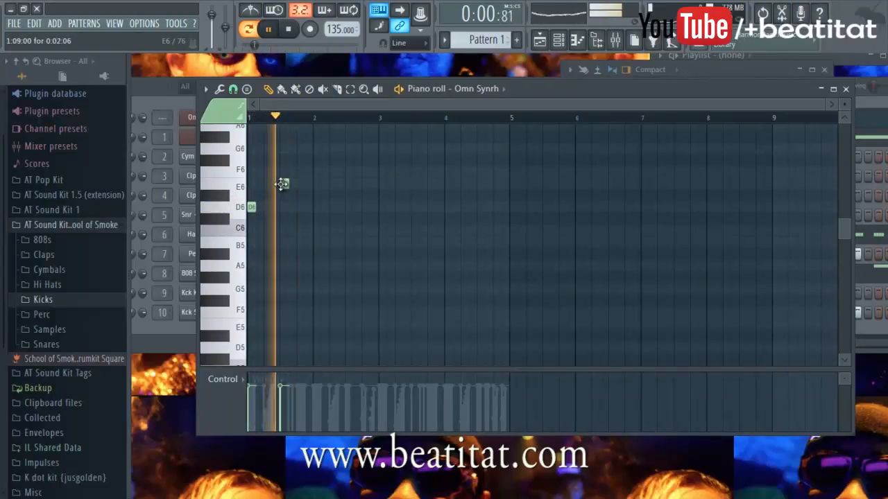
key(space)
Step: Add a short F6 note halfway through bar 2 and play the melody to check it
key(space)
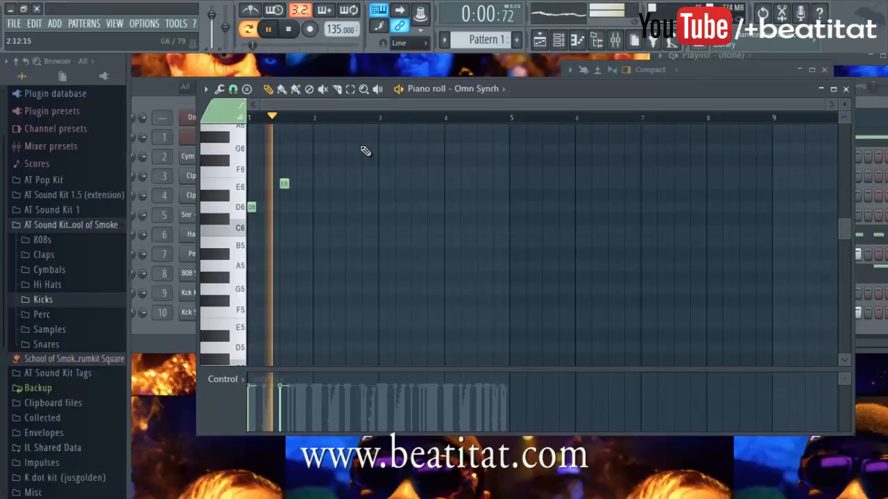
click(351, 161)
key(space)
click(351, 172)
key(space)
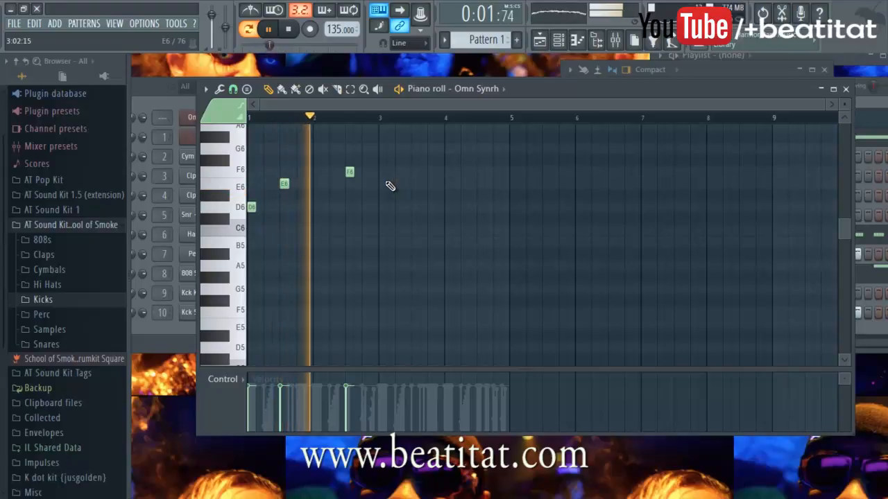
key(space)
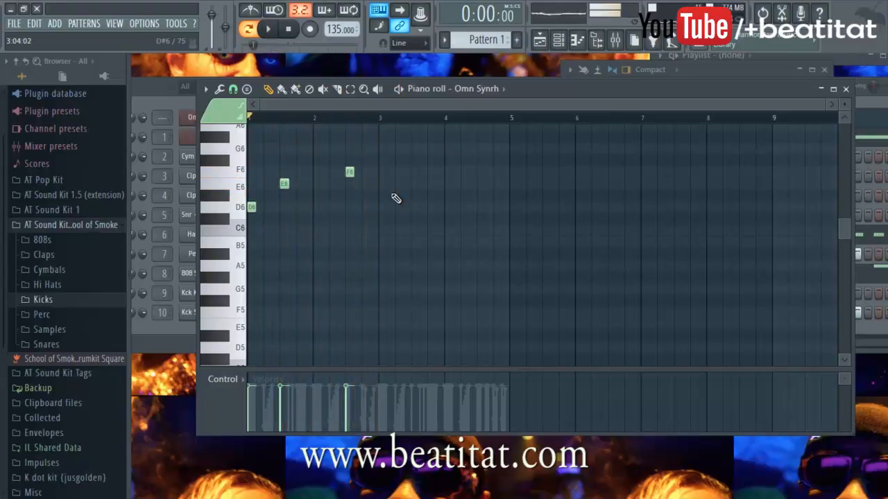
Step: Duplicate the three-note melody so the copy starts at bar 3, and play the pattern
key(ctrl+a)
shift+drag(249, 205, 381, 201)
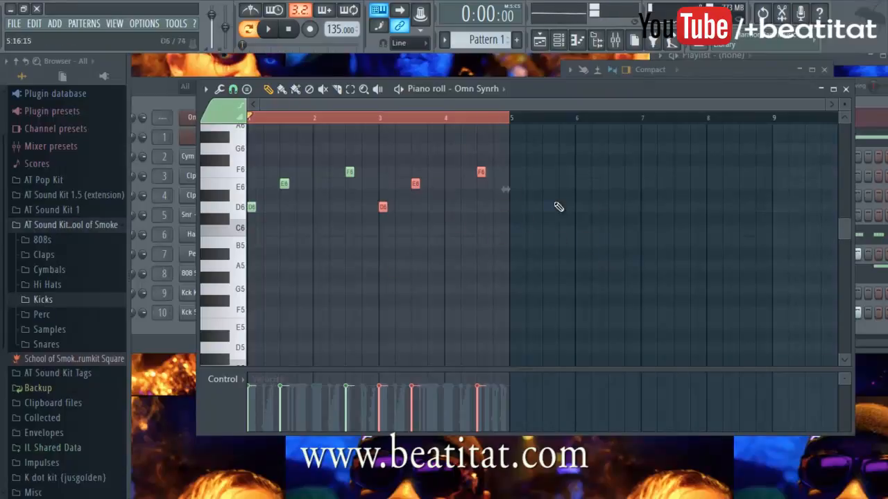
key(space)
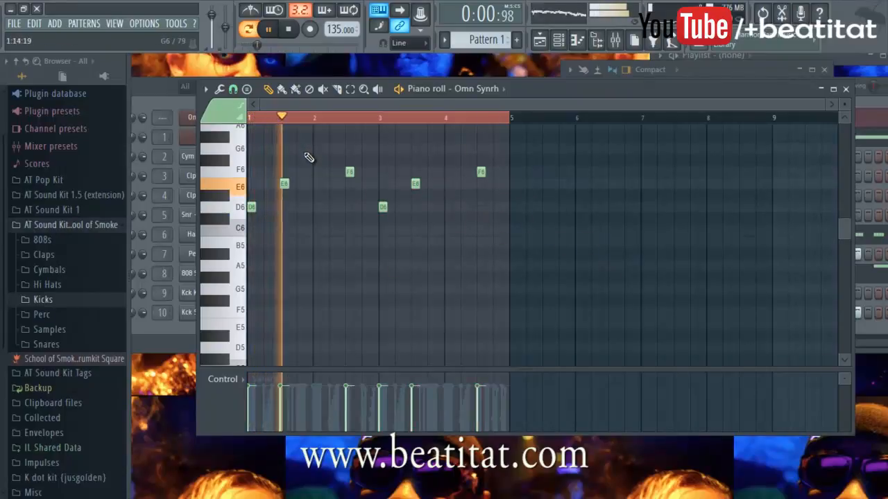
Step: Transpose all the Omn Synrh notes up one octave and listen to the result
key(ctrl+Up)
key(space)
scroll(324, 192, up, 2)
key(space)
scroll(324, 192, up, 3)
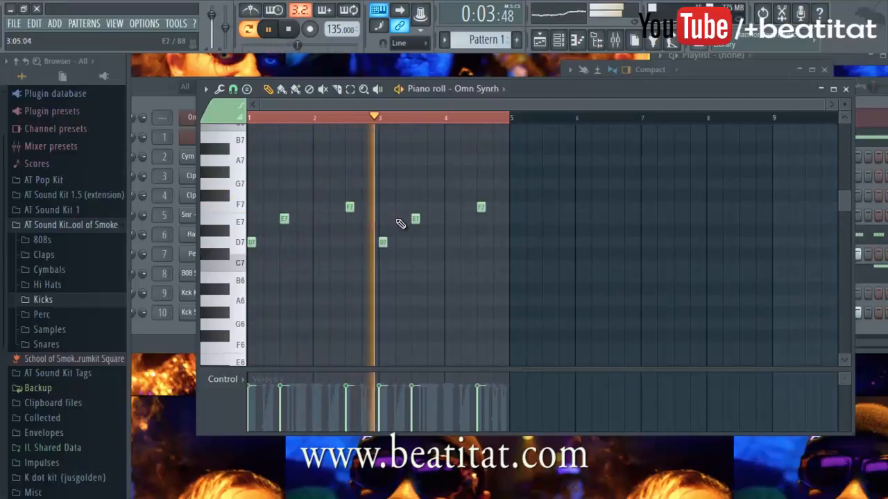
key(space)
Step: Add a short note at the start of bar 4, trying different pitches with playback and settling on A#6
drag(450, 233, 450, 261)
click(445, 264)
key(space)
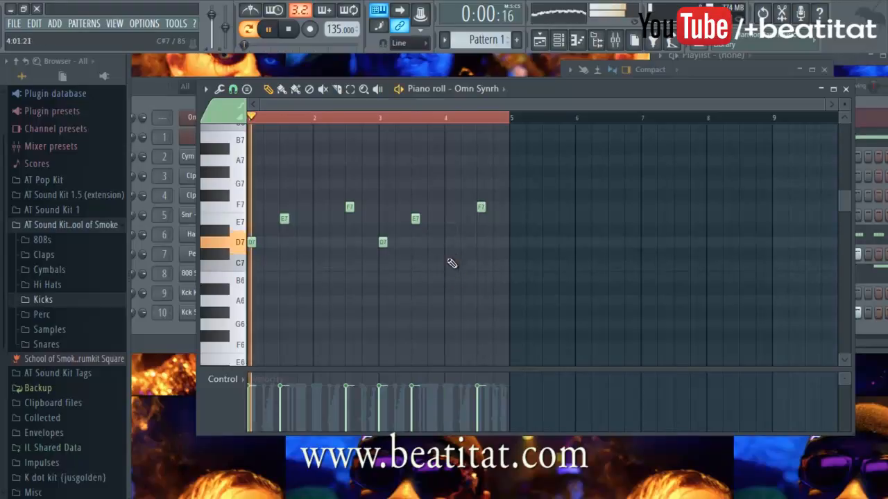
click(447, 288)
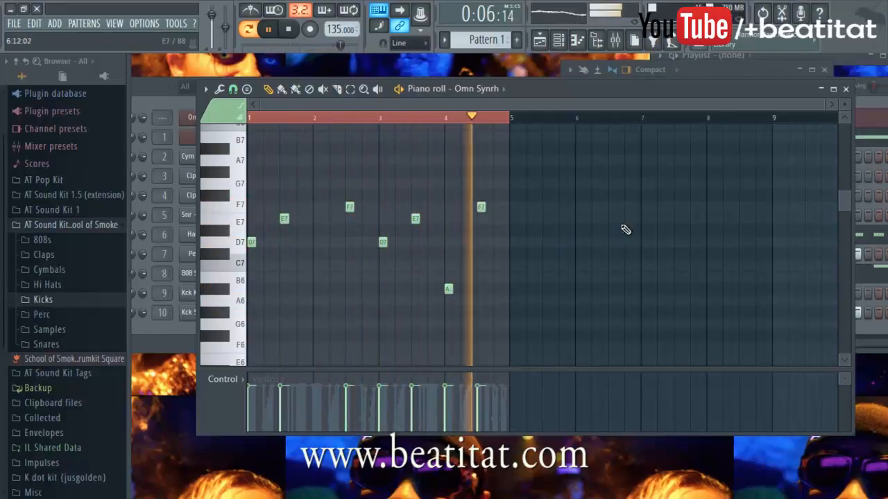
Step: Close the piano roll and load the Monophonic Velofilter Pad 2 patch in Omnisphere
click(845, 89)
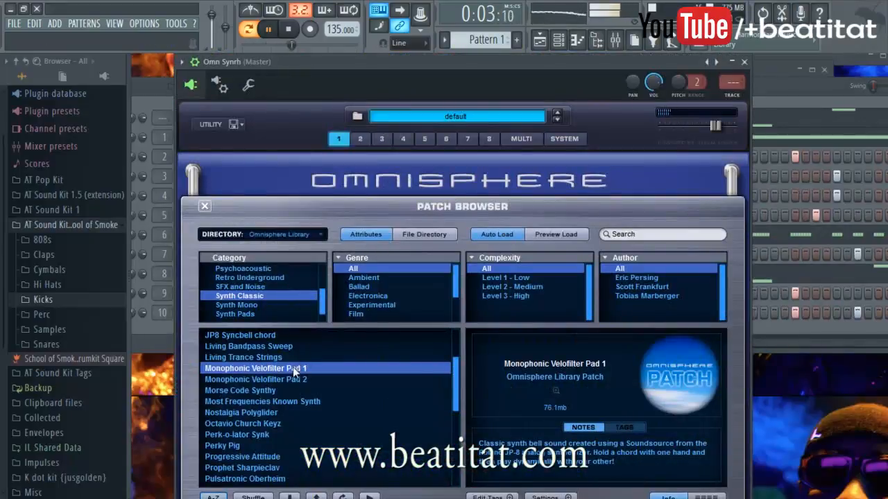
click(301, 380)
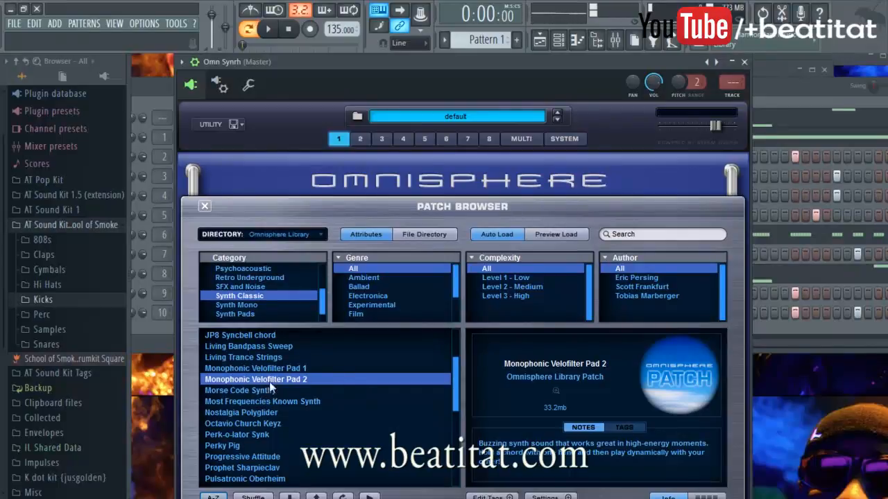
Step: Route Omn Synrh to mixer track 11 and lower its fader to 66% (-8.2 dB) while the pattern plays
key(Escape)
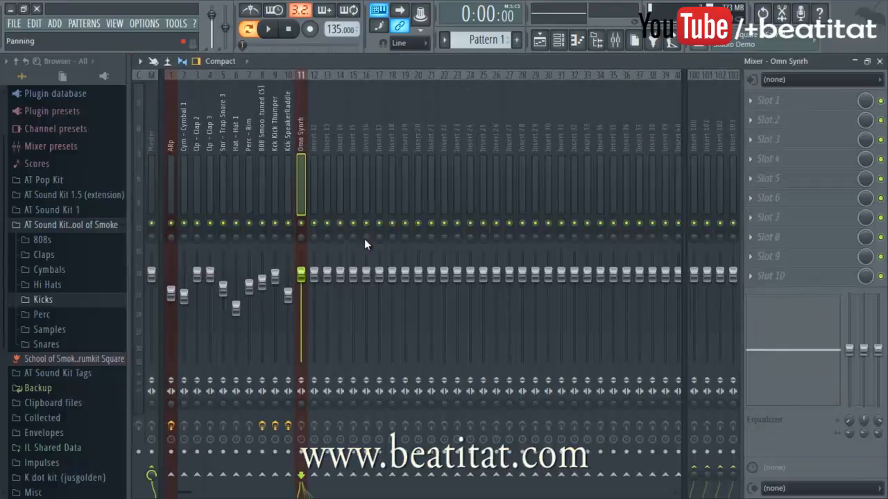
key(space)
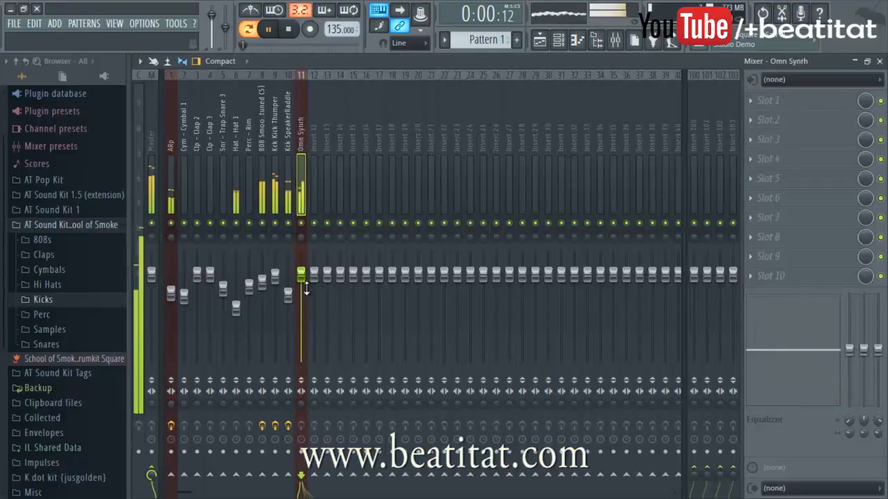
drag(300, 333, 299, 346)
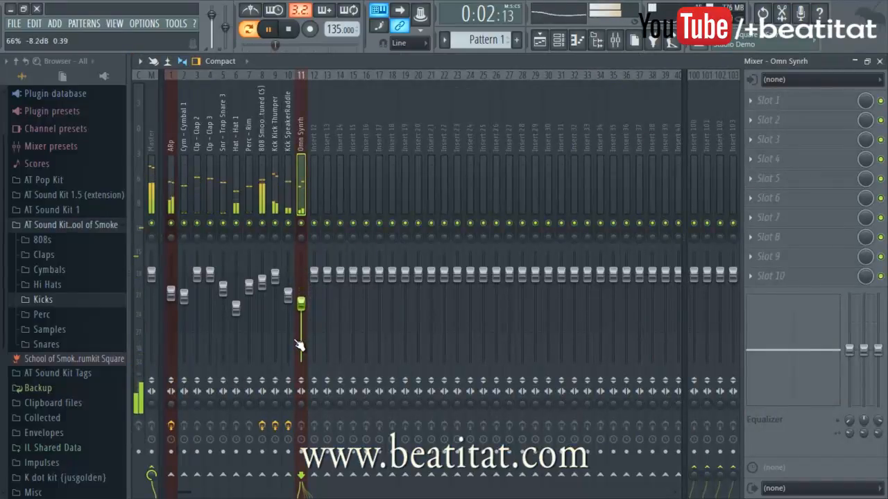
Step: Insert Fruity Parametric EQ 2 in the first effect slot of the Omn Synrh track and make band 1 a high-pass filter
click(780, 97)
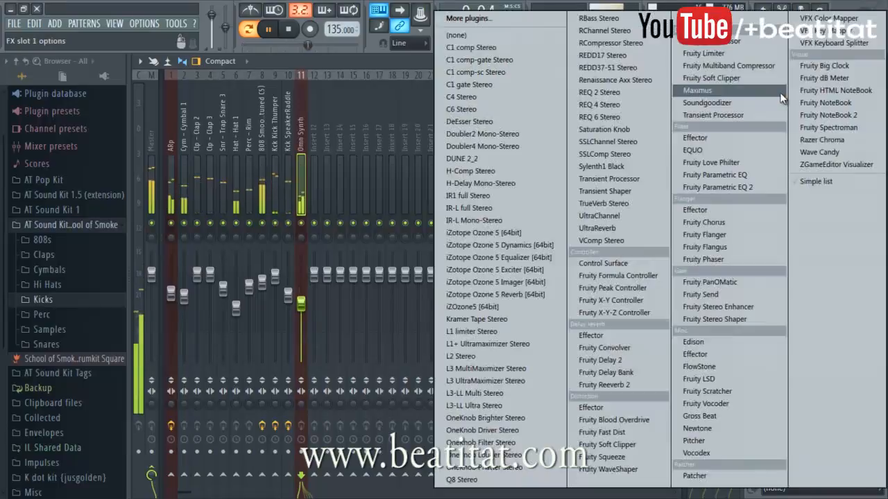
click(773, 189)
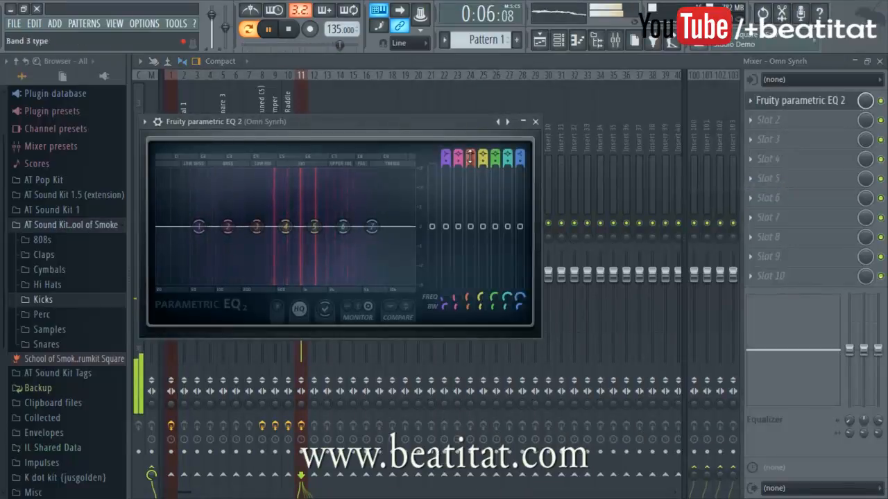
scroll(444, 154, down, 3)
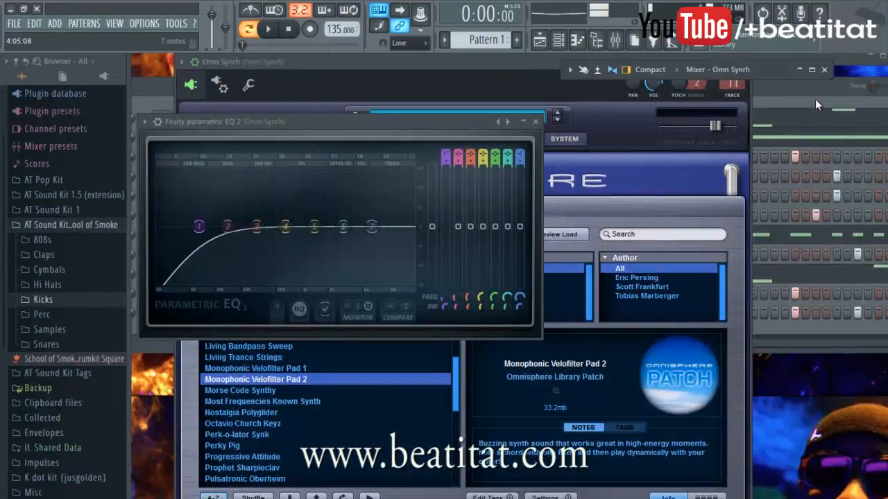
Step: Boost EQ band 3 slightly near 341 Hz and band 6 by about 1 dB near 2819 Hz, adjust band 7 and close the EQ
drag(815, 102, 797, 298)
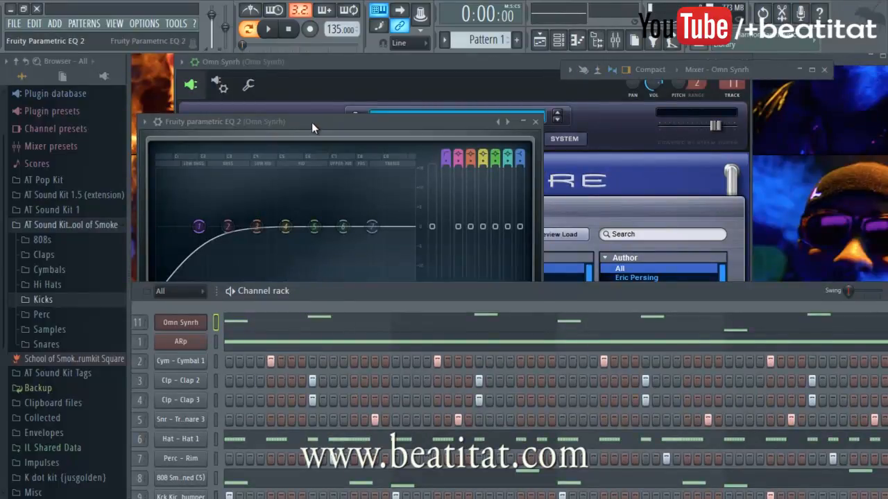
drag(311, 123, 340, 101)
drag(284, 203, 303, 213)
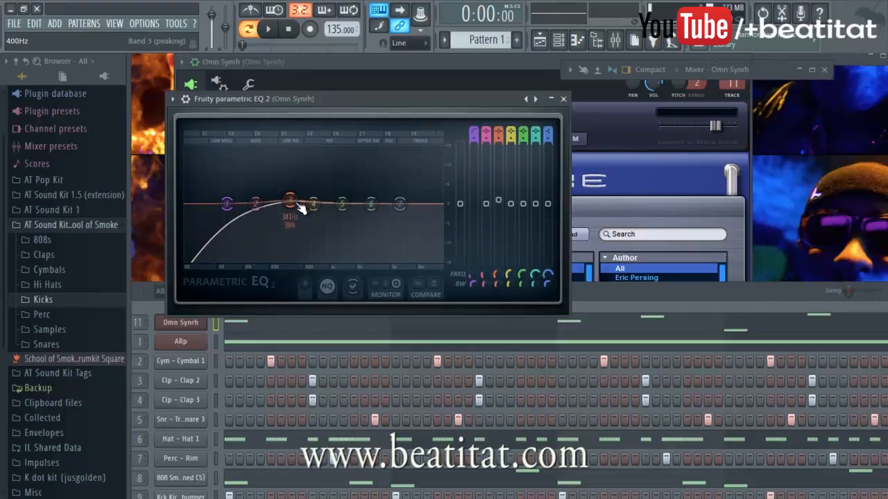
key(space)
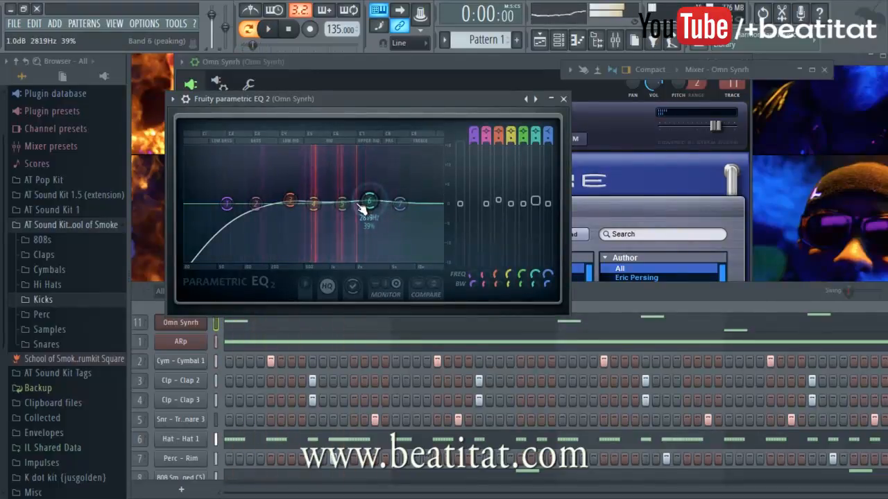
drag(353, 213, 347, 214)
drag(405, 207, 439, 226)
click(563, 98)
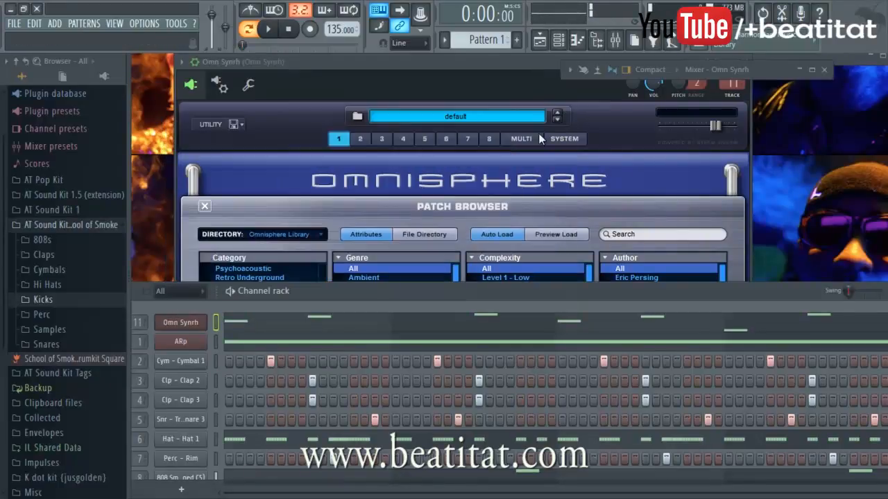
drag(401, 303, 435, 192)
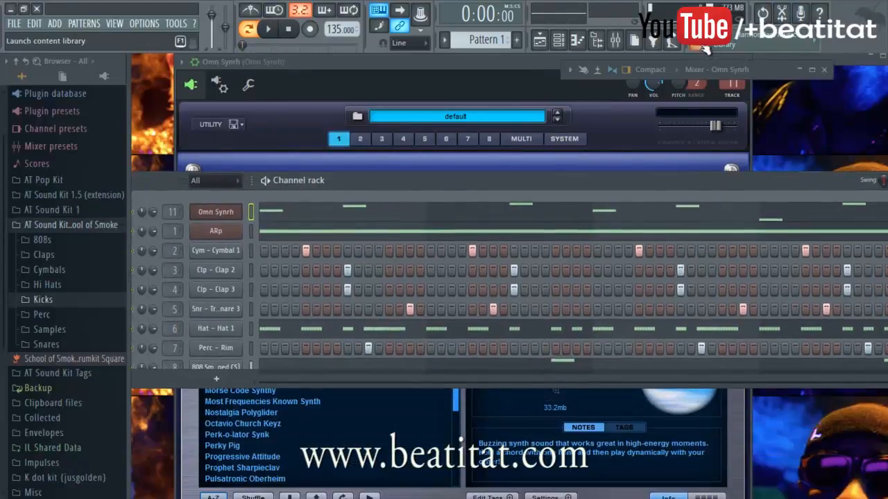
Step: Play the pattern and insert Fruity Delay 2 in the third effect slot of the Omn Synrh mixer track
key(space)
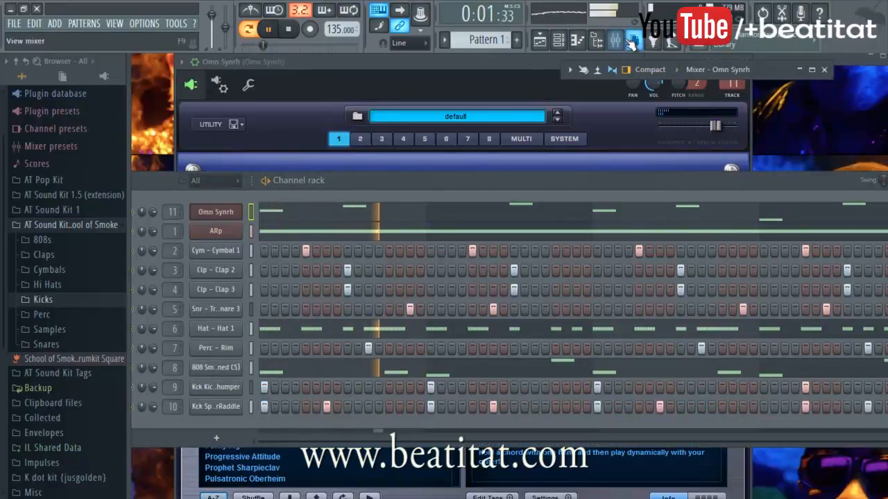
click(632, 42)
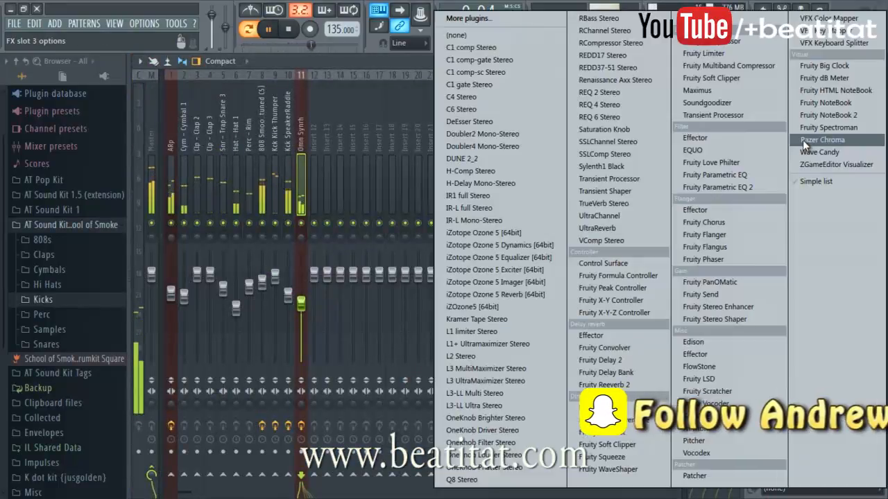
click(768, 139)
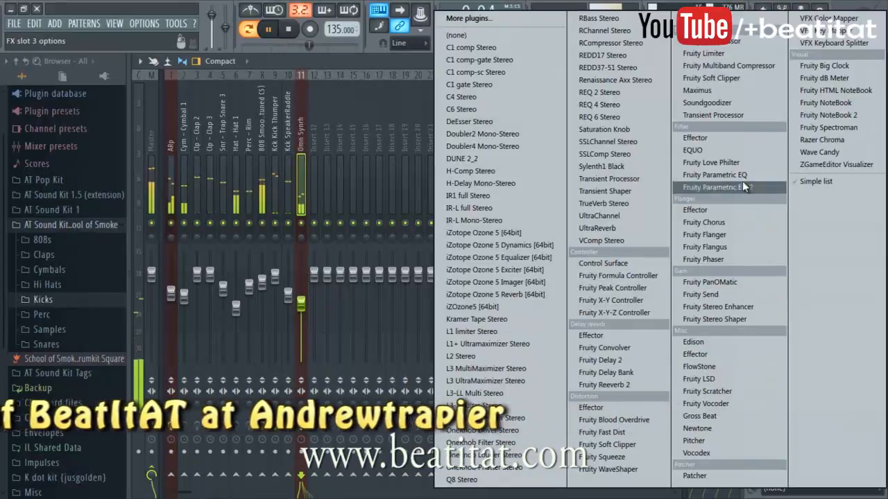
click(630, 363)
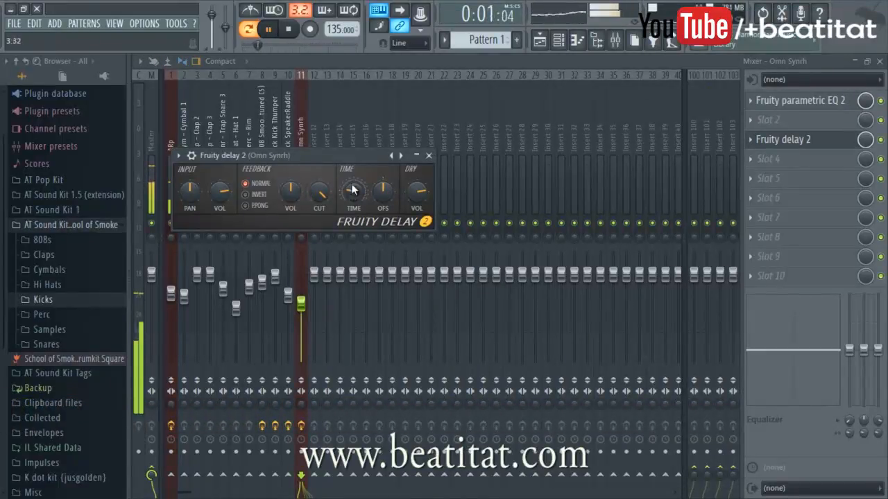
Step: Set the delay's feedback mode to ping-pong, close the plugin and lower its mix level in the effect slot
click(261, 207)
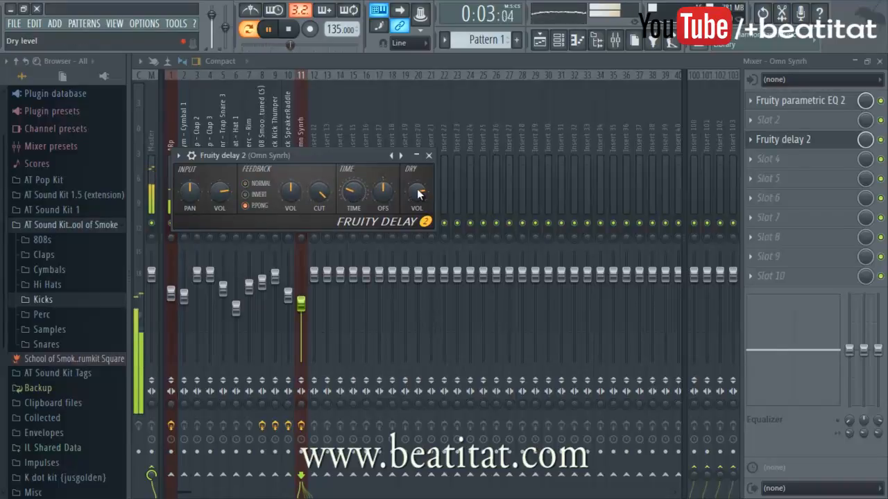
click(428, 156)
drag(865, 140, 858, 161)
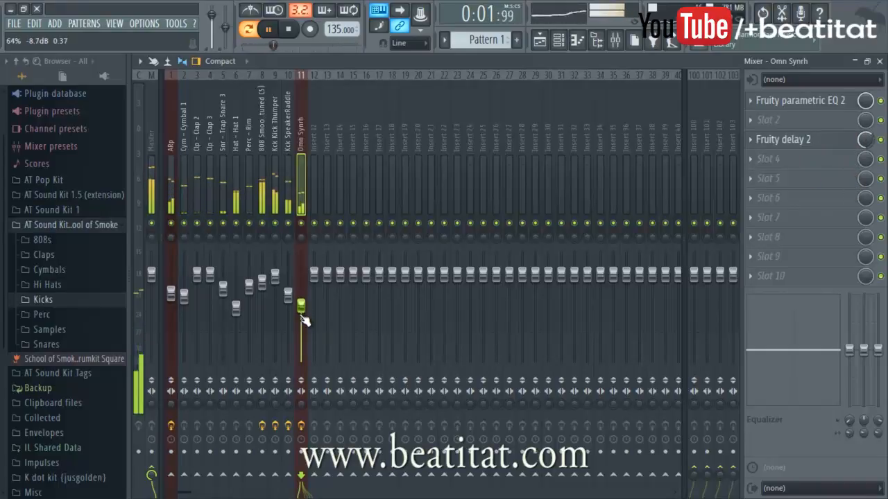
Step: Add Fruity Stereo Enhancer to effect slot 4 of the Omn Synrh mixer track, stop playback and close the plugin window
click(789, 157)
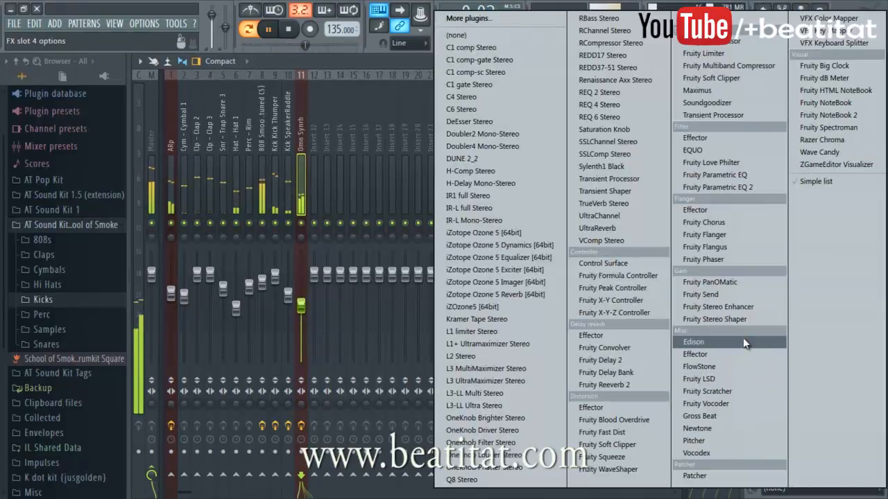
click(719, 307)
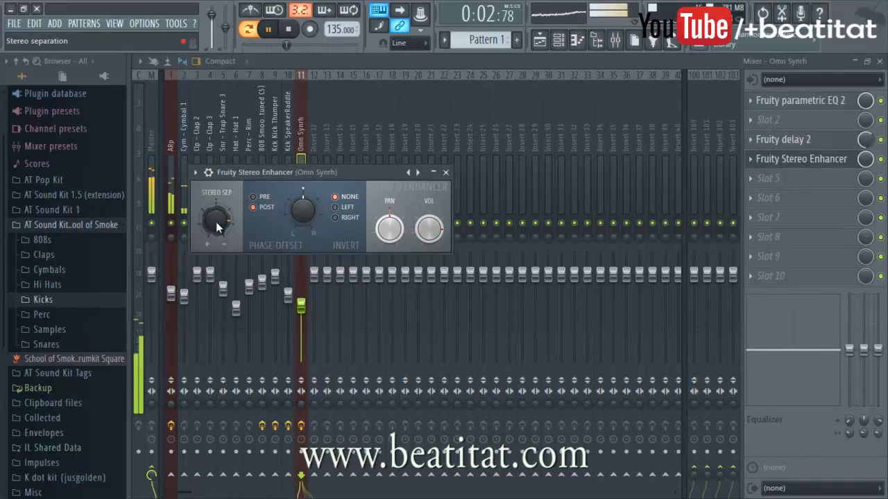
key(space)
click(445, 172)
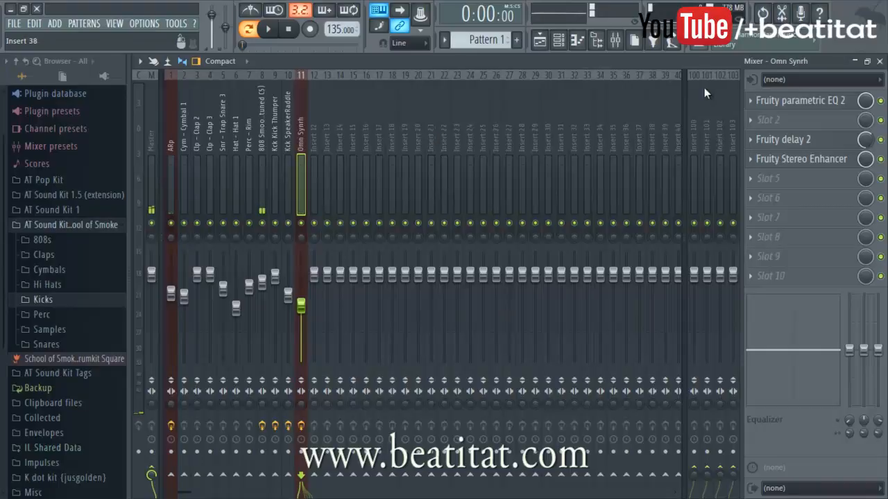
Step: Close the mixer and insert a Nexus instrument channel from the Omn Synrh channel in the channel rack
click(855, 62)
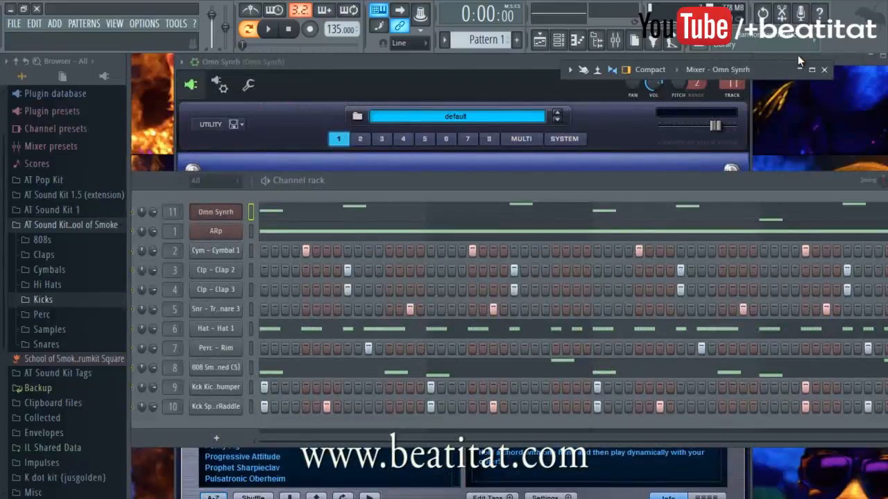
click(823, 70)
drag(630, 200, 649, 141)
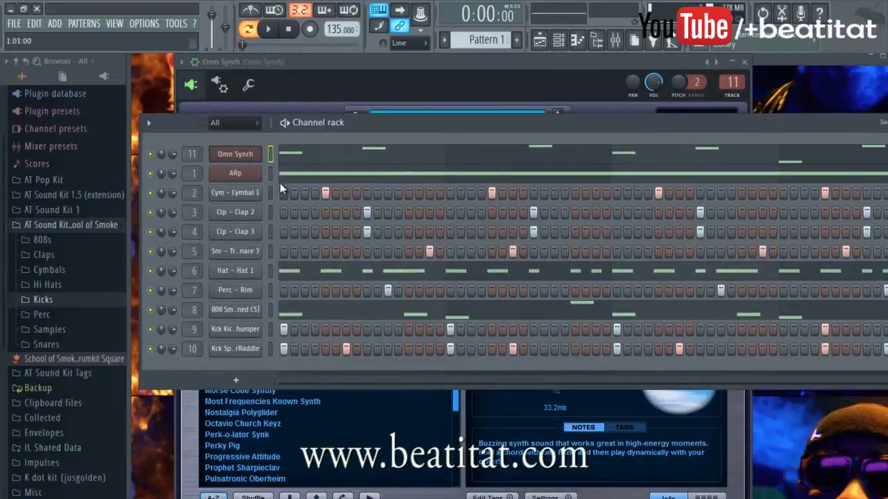
right_click(242, 154)
mouse_move(304, 235)
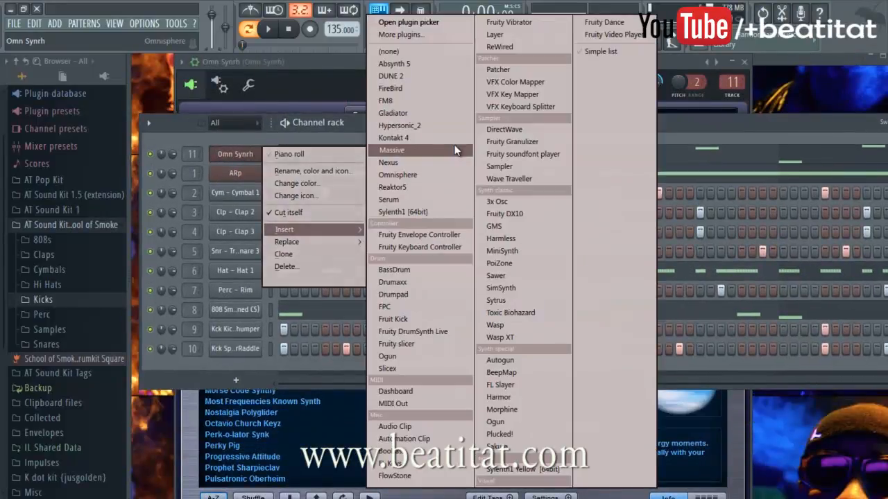
click(439, 163)
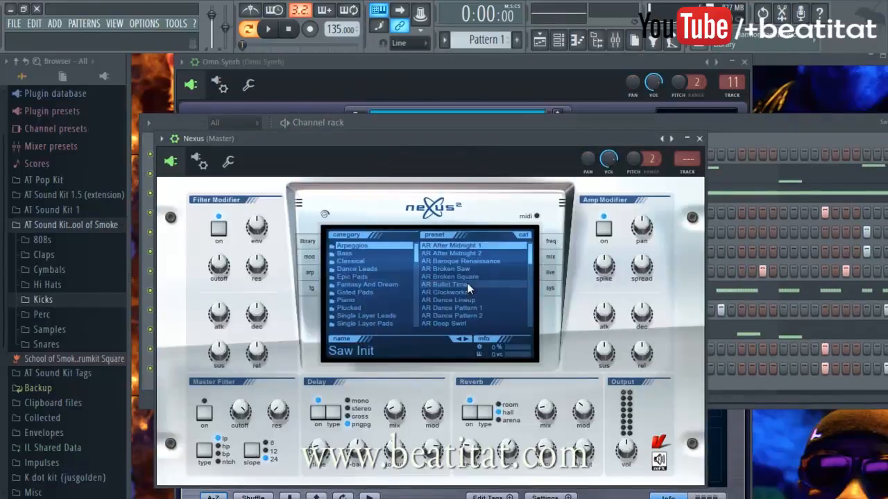
Step: Browse the Nexus Classical category and audition the CL Platinum Hit preset
scroll(456, 292, down, 3)
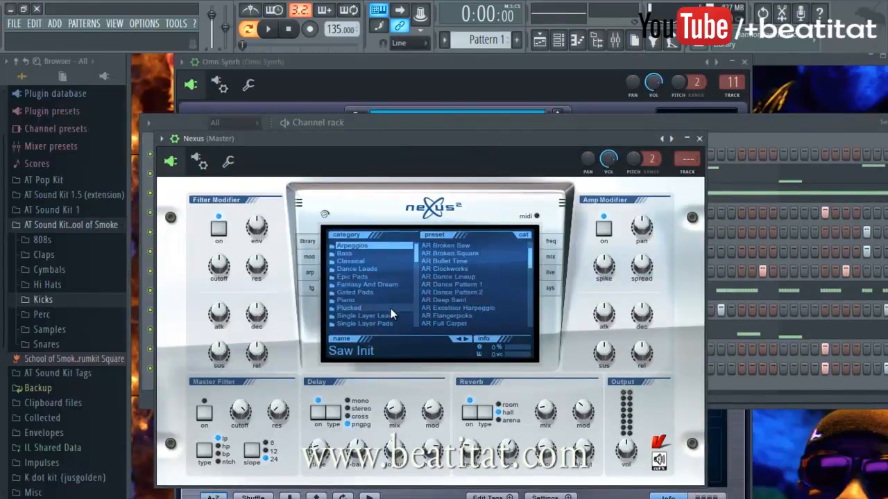
click(387, 255)
click(381, 262)
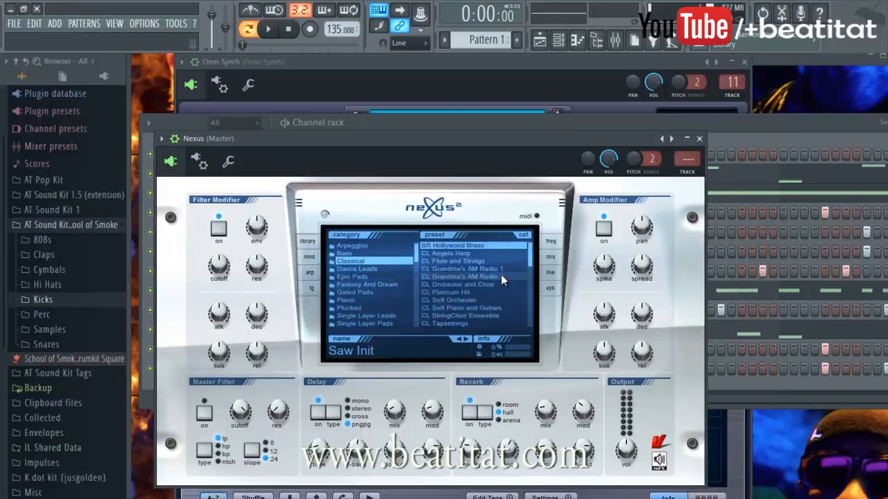
scroll(482, 256, down, 2)
click(467, 268)
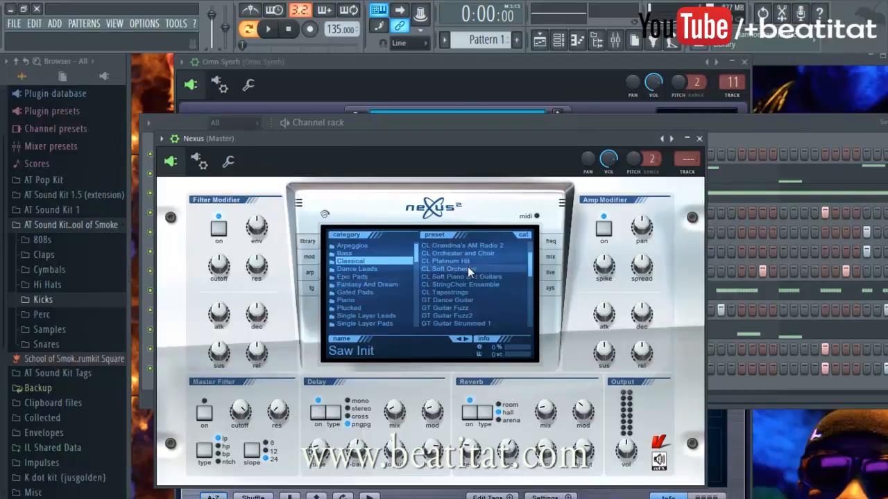
click(478, 263)
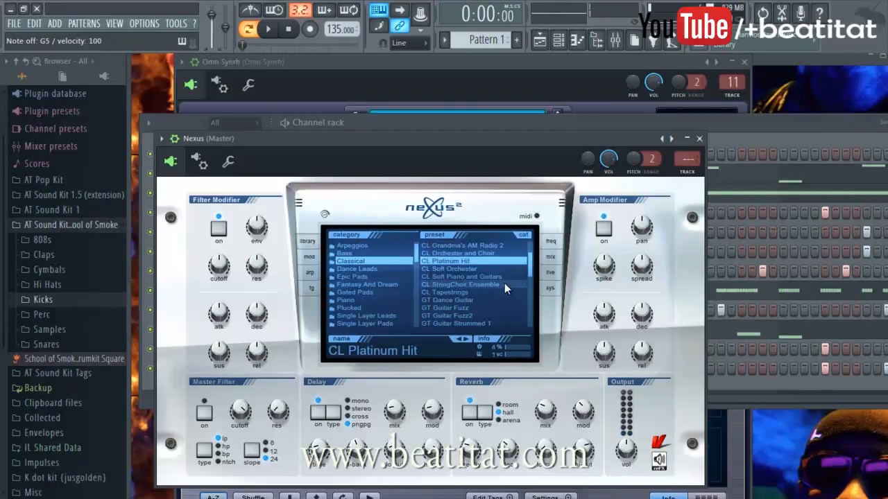
Step: Load the BR Hollywood Brass preset in Nexus and close the plugin window
scroll(478, 286, down, 2)
scroll(499, 294, up, 4)
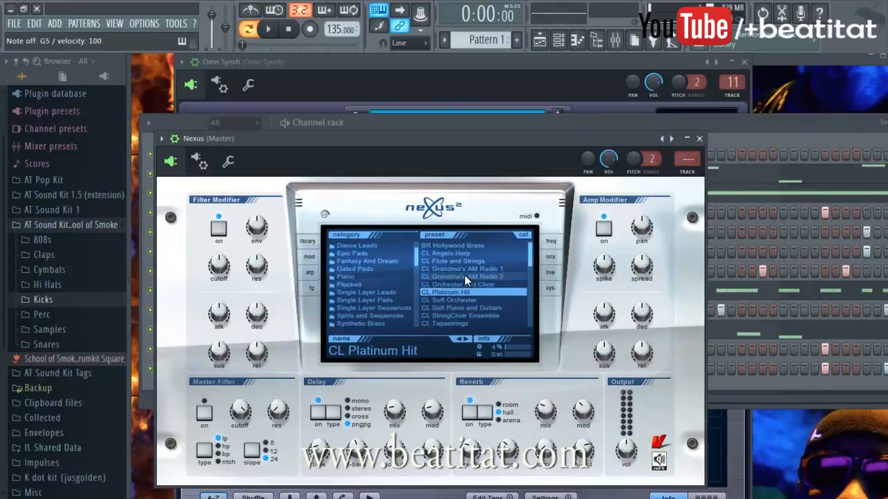
click(481, 244)
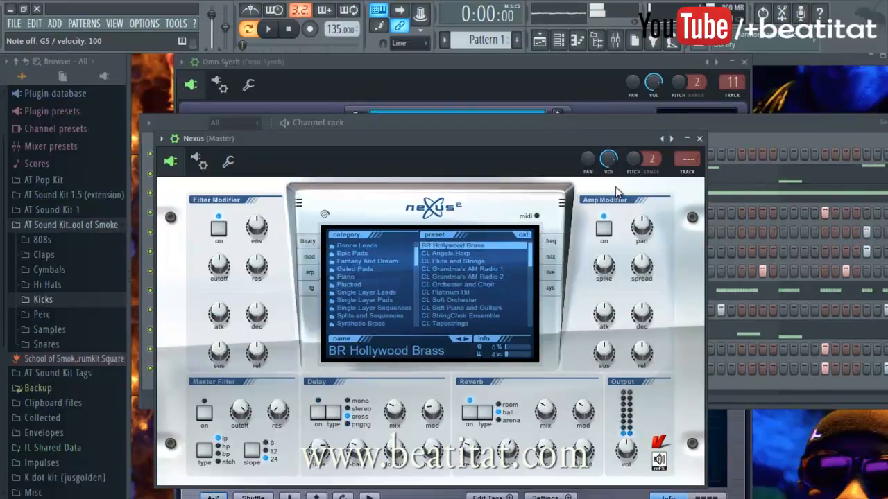
click(699, 138)
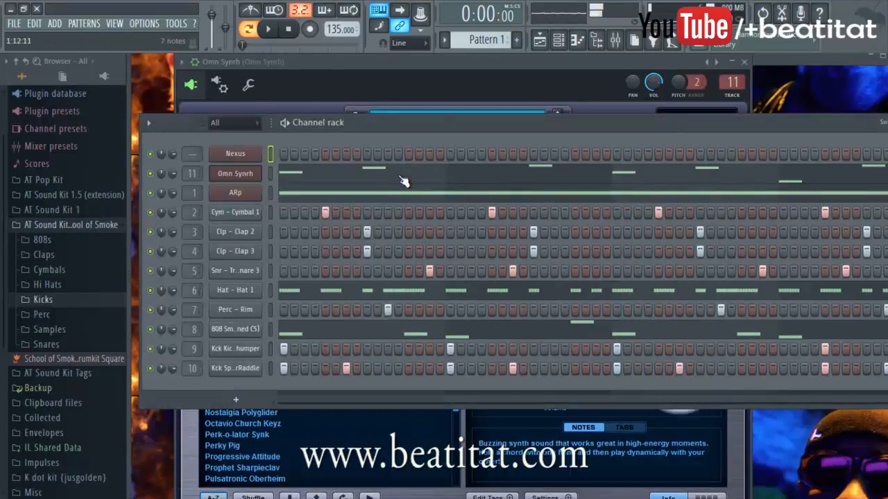
Step: Rename the Nexus channel to Brass Nexus
right_click(265, 161)
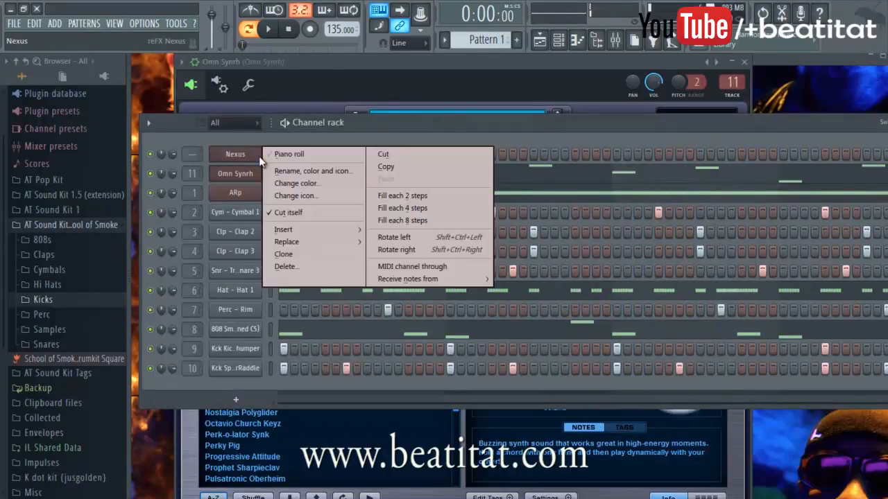
click(272, 171)
text(B)
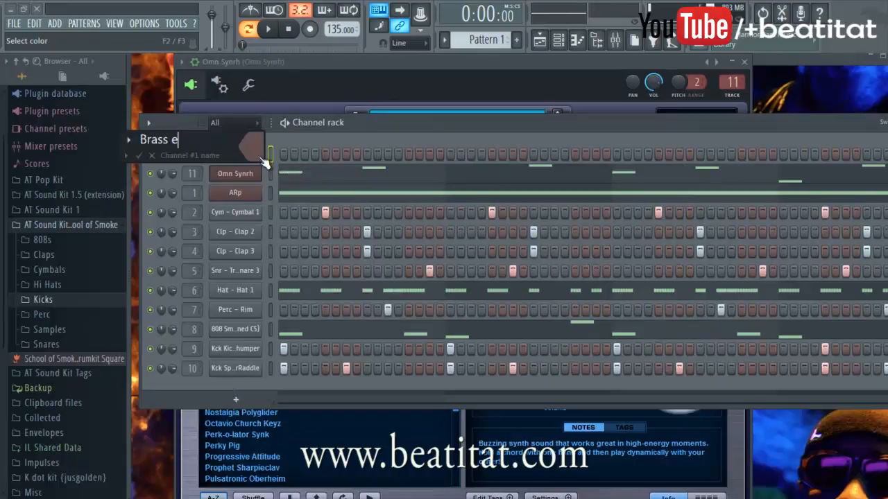
text(rass Nexus)
key(Return)
Step: Open the Brass Nexus piano roll, place a short D3 note at the start of bar 1 and play the pattern
right_click(260, 155)
click(280, 154)
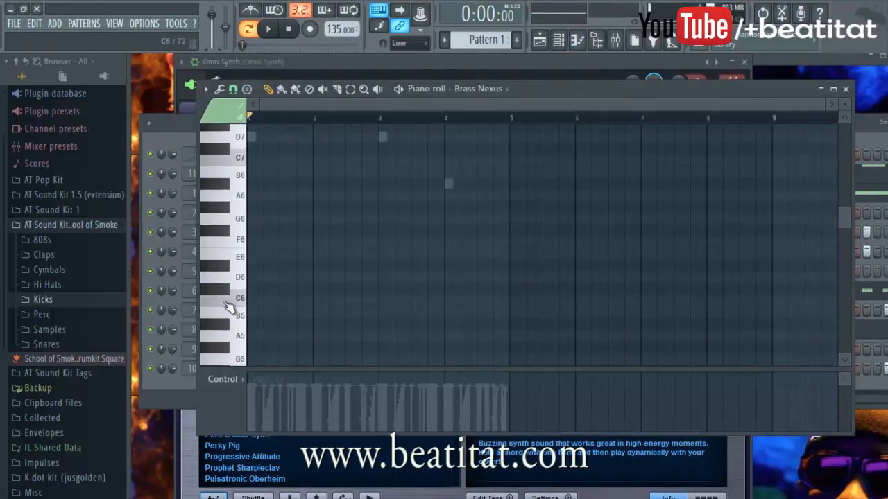
scroll(396, 287, down, 10)
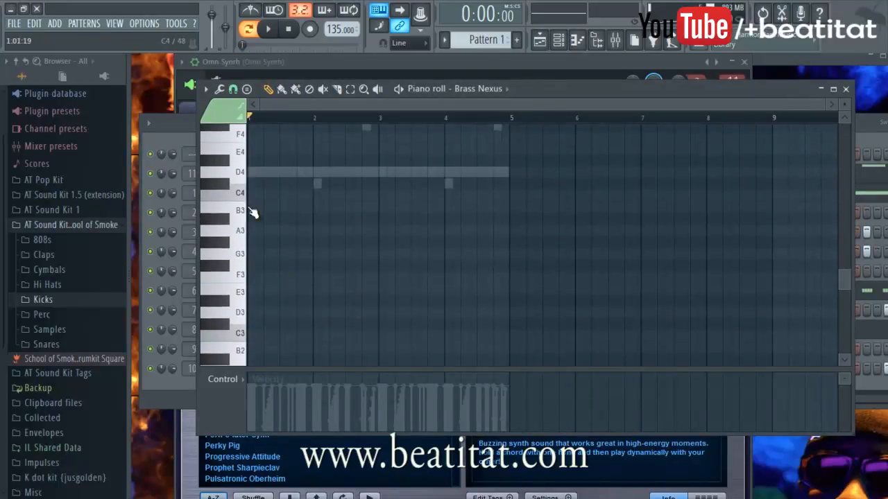
click(240, 335)
click(253, 313)
key(space)
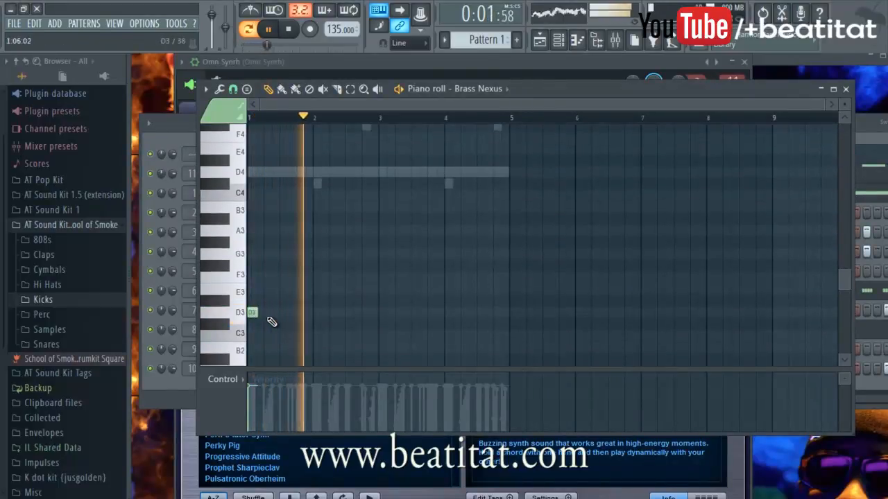
Step: Try a short E3 note at the start of bar 2, remove it and restart playback
scroll(276, 271, up, 10)
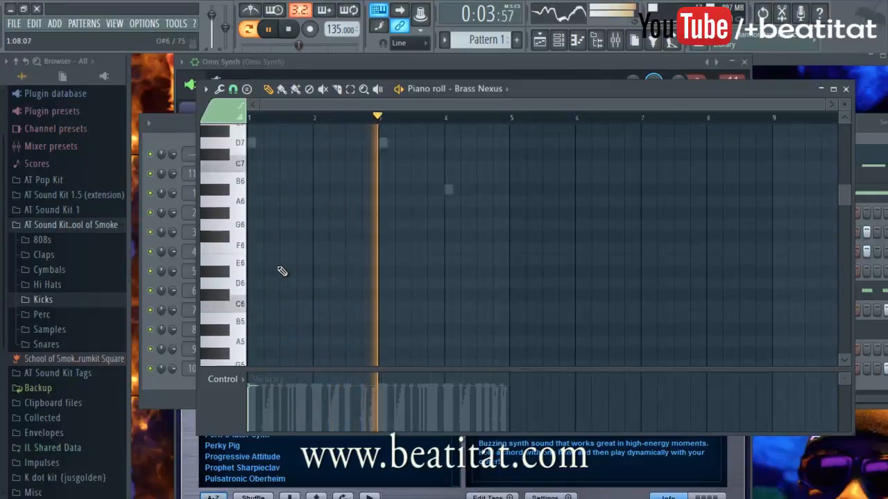
scroll(280, 277, down, 4)
scroll(284, 305, down, 12)
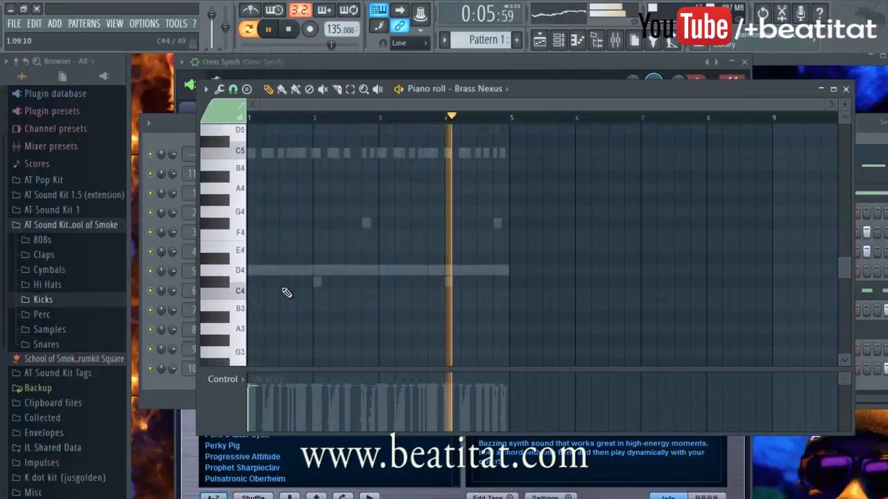
scroll(282, 319, up, 3)
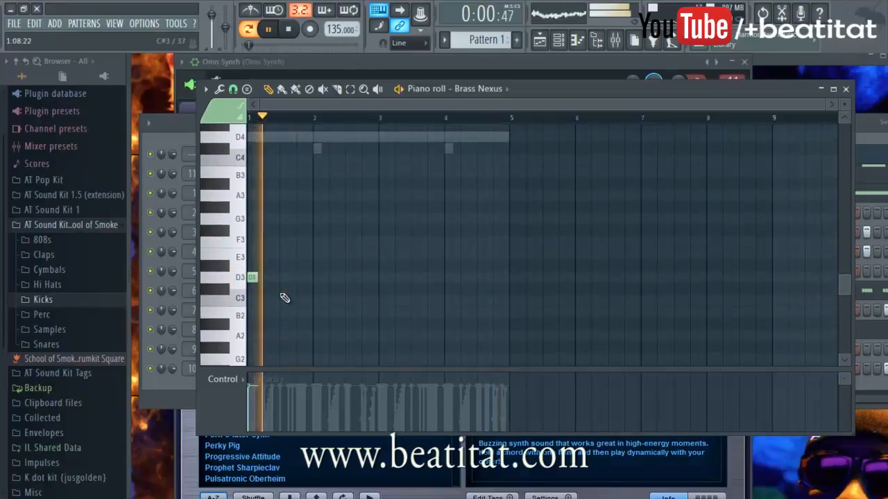
click(314, 254)
right_click(317, 254)
key(space)
key(space)
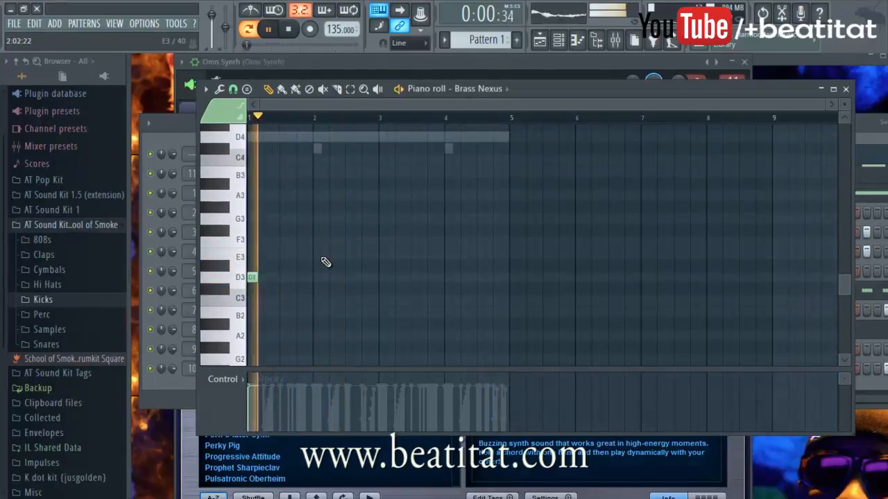
Step: Place a short D3 note on beat 2 and an E3 note on beat 4 of bar 2, and replay the pattern
click(331, 278)
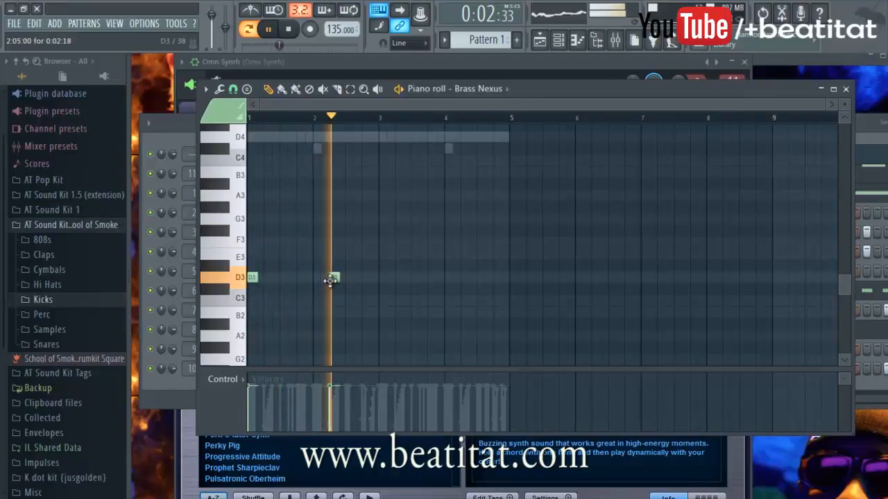
key(space)
click(381, 265)
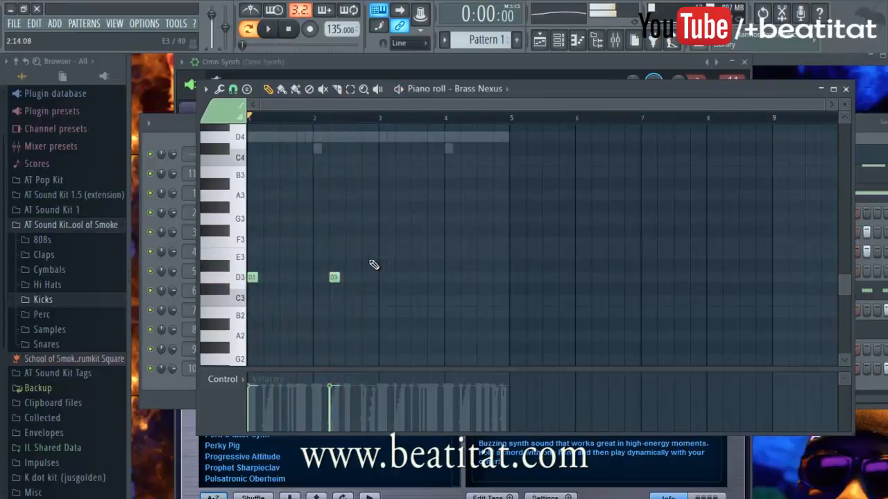
click(363, 254)
key(space)
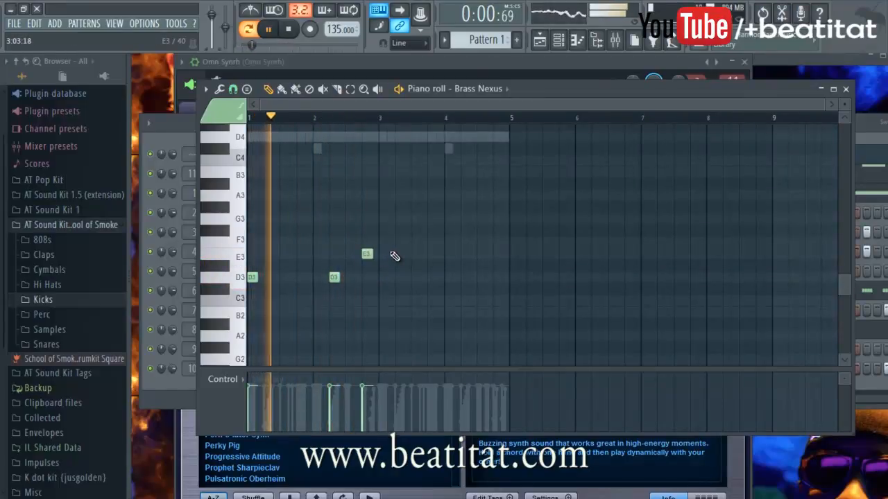
Step: Draw a longer F3 note at the start of bar 4, about 8 steps long, and play the pattern
key(ctrl+a)
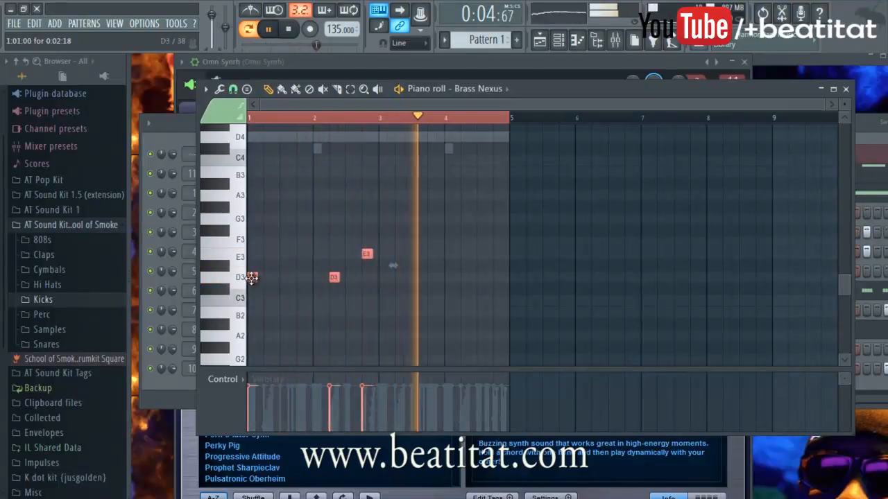
key(space)
key(ctrl+d)
drag(449, 231, 477, 241)
key(space)
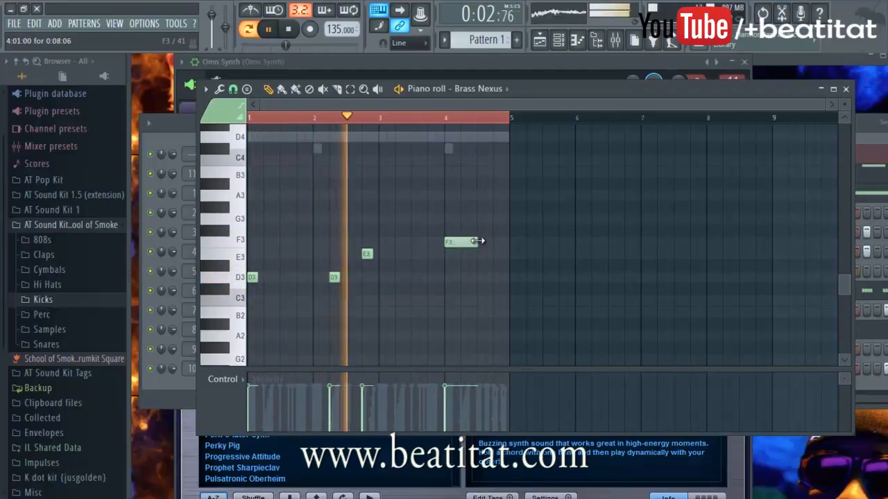
Step: Close the piano roll, route the Brass Nexus channel to mixer track 12 and lower that track's volume fader
click(846, 89)
click(236, 153)
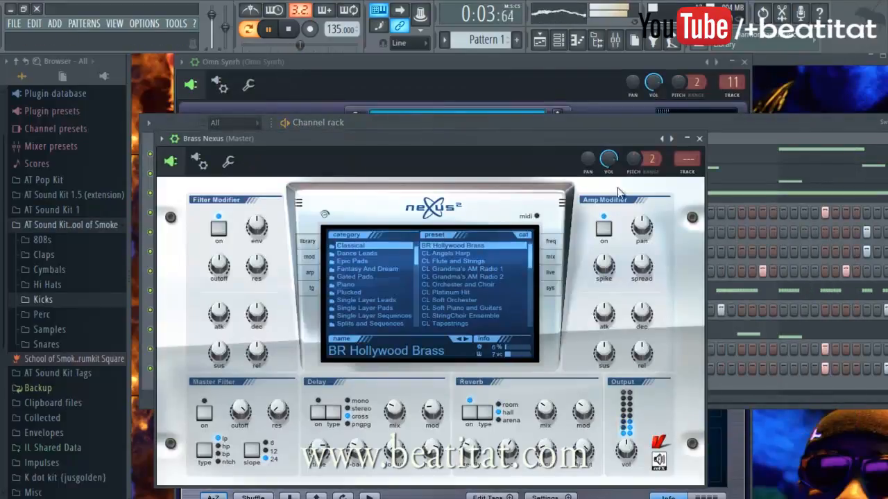
click(676, 176)
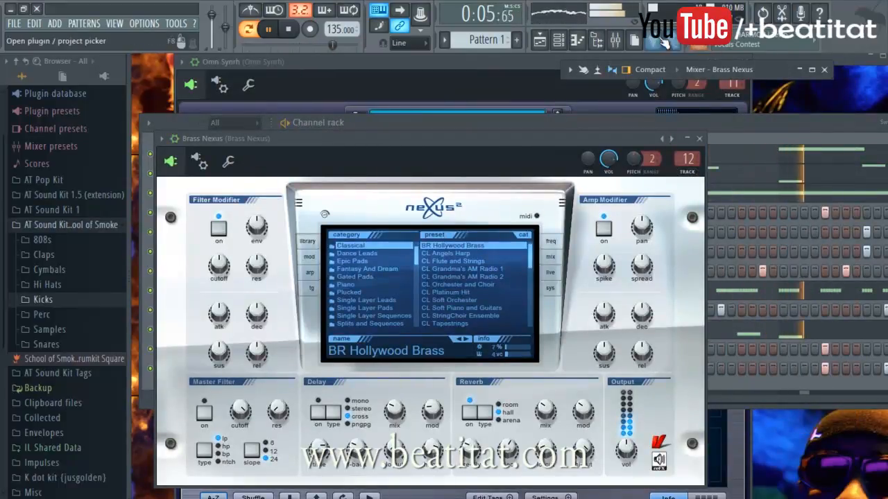
double_click(771, 69)
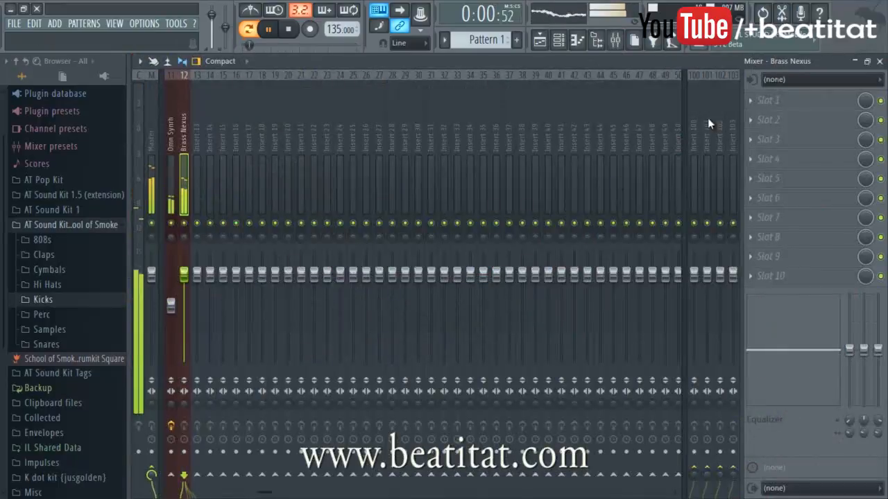
drag(195, 275, 195, 297)
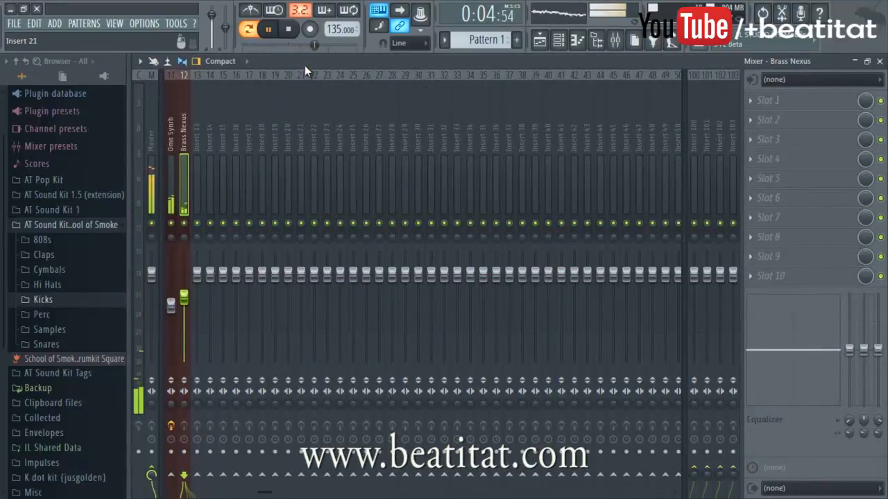
Step: Restore the mixer to a smaller window, widen it and show all tracks from ARp to Brass Nexus
double_click(387, 62)
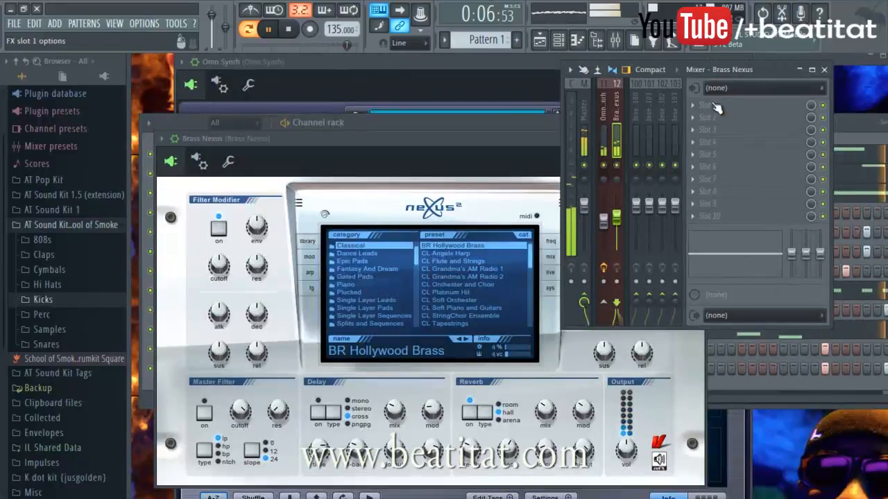
drag(563, 226, 173, 226)
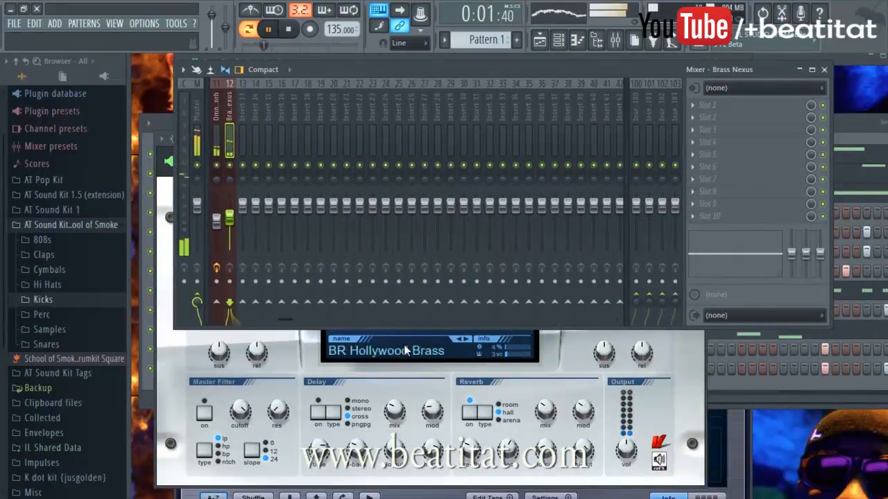
drag(288, 320, 229, 320)
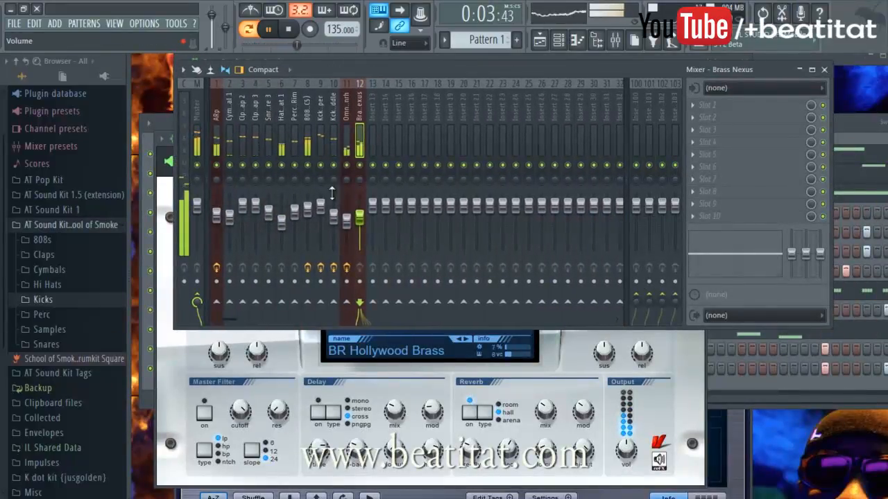
Step: Add Fruity Parametric EQ 2 to the Brass Nexus track's first effect slot and make band 1 a high pass at about 94 Hz
drag(374, 328, 378, 432)
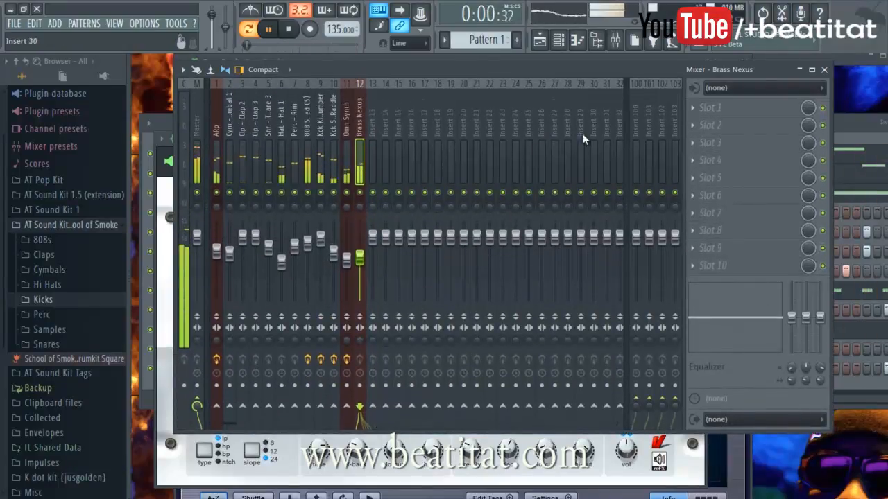
click(711, 108)
click(747, 187)
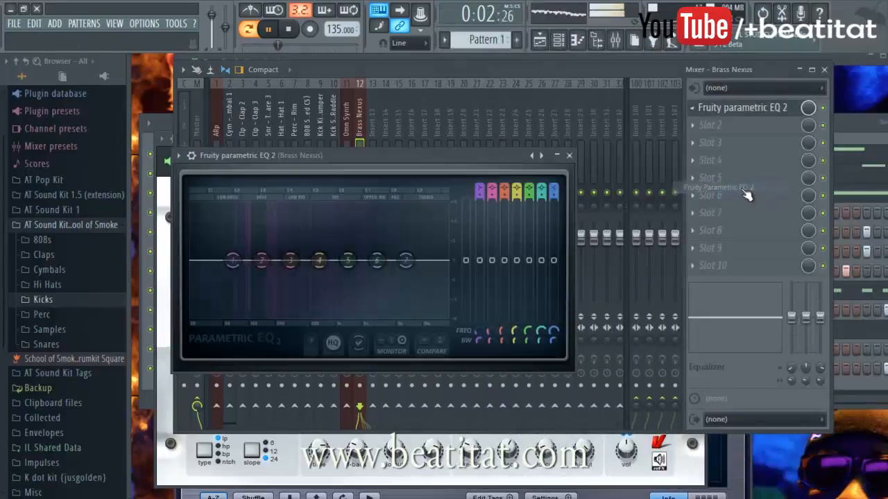
drag(485, 186, 476, 222)
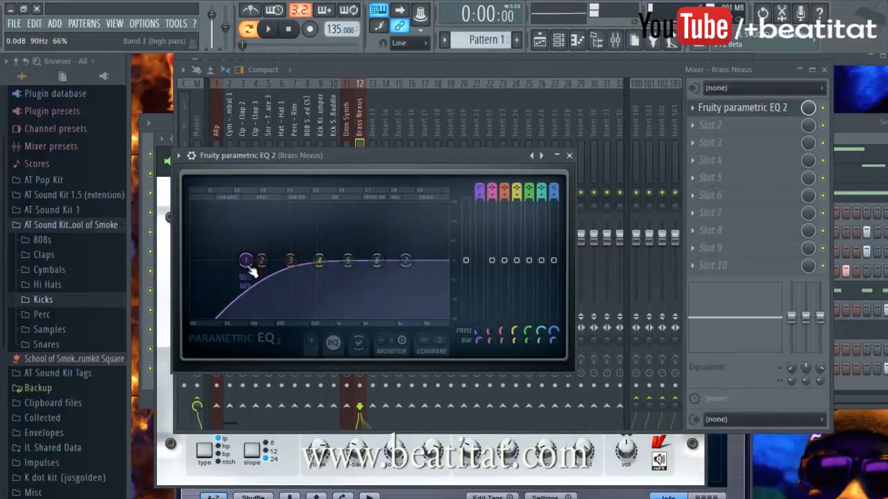
key(space)
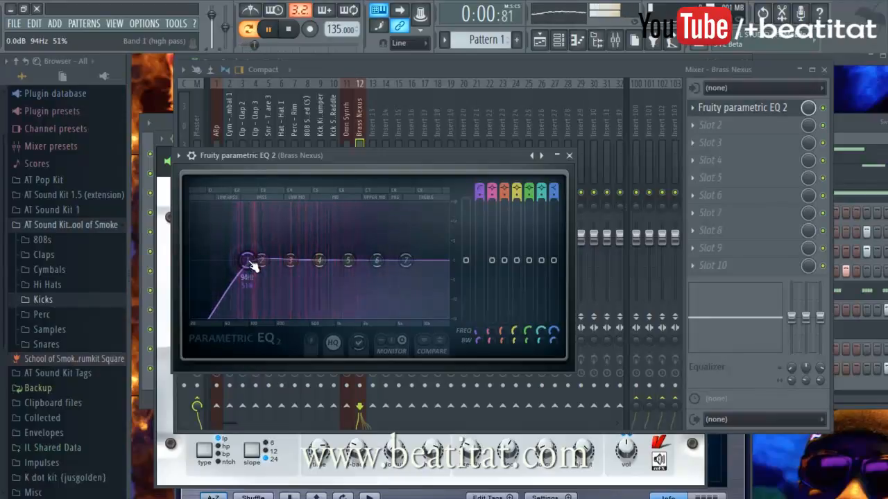
Step: Raise EQ band 4 into a narrow boost on the Brass Nexus track and audition it
drag(325, 255, 322, 215)
scroll(327, 260, down, 4)
key(space)
key(space)
key(space)
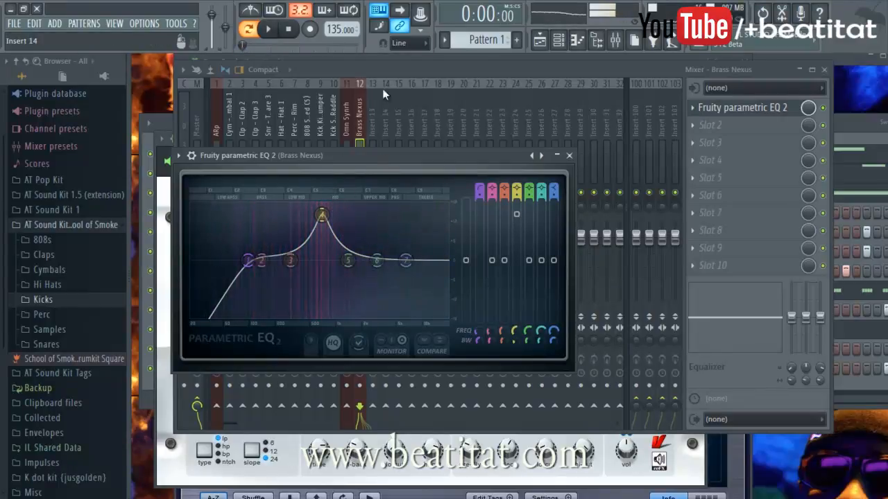
Step: Solo the Brass Nexus track, reopen its EQ and sweep the band 4 boost down to about 450 Hz during playback
click(369, 71)
key(space)
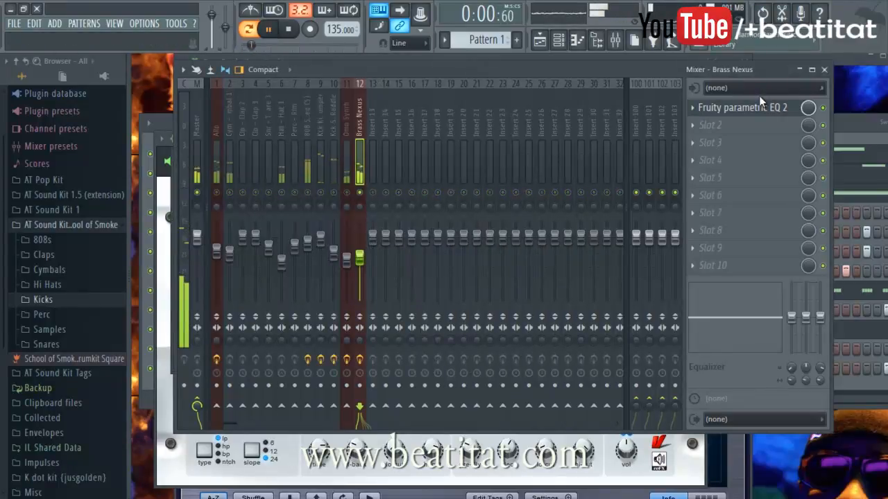
click(742, 108)
key(space)
drag(321, 219, 302, 172)
key(space)
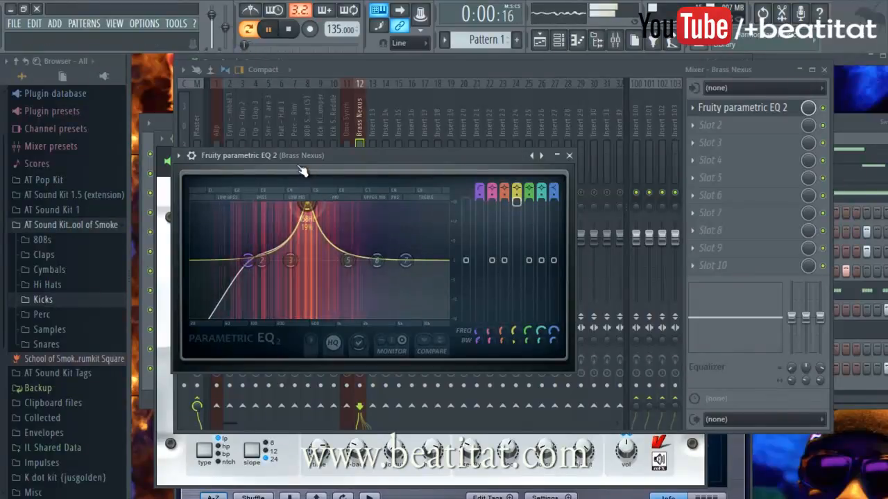
key(space)
Step: Pull EQ band 4 down to a slight cut, lift band 5 slightly, lower band 7 a little and close the EQ
drag(519, 207, 520, 343)
key(space)
drag(349, 259, 351, 256)
drag(409, 266, 419, 292)
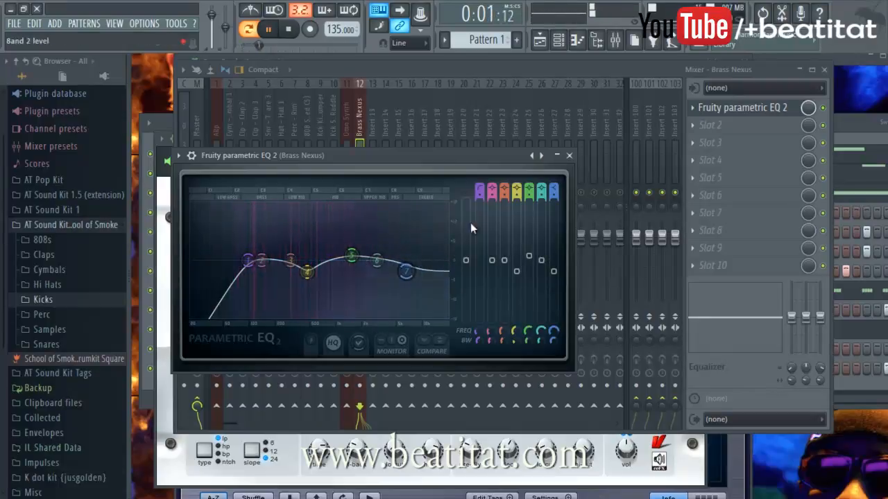
click(570, 156)
Step: Add Fruity Stereo Enhancer to the Brass Nexus track's third effect slot and set stereo separation to 20% separated
click(701, 142)
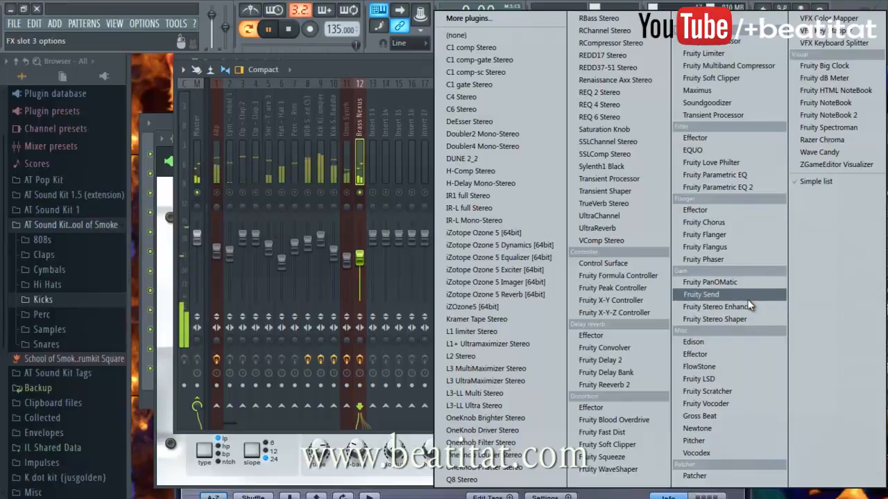
click(714, 306)
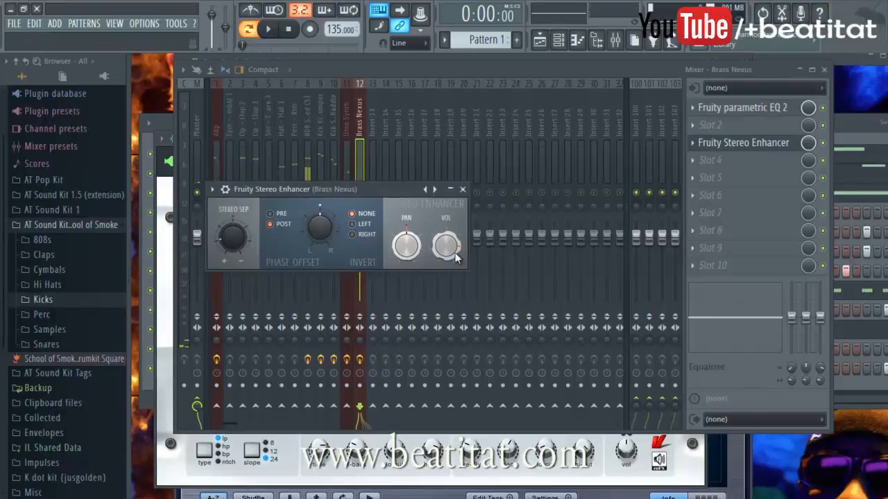
key(space)
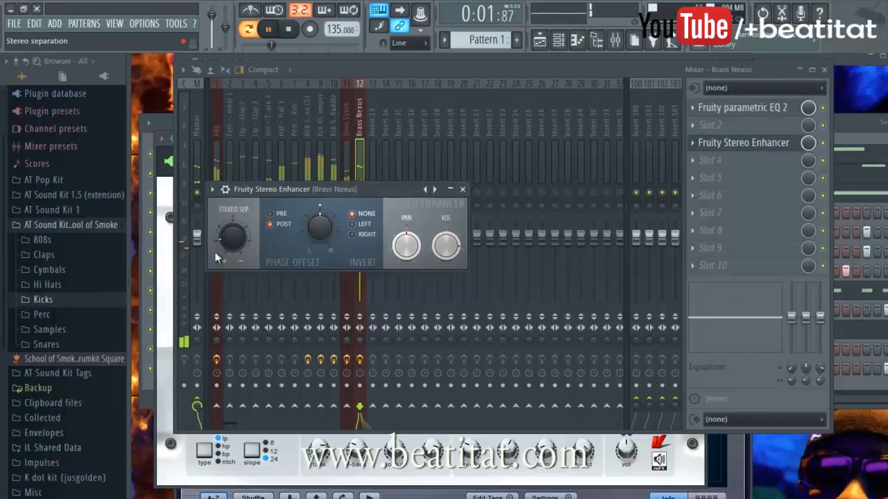
drag(232, 231, 234, 217)
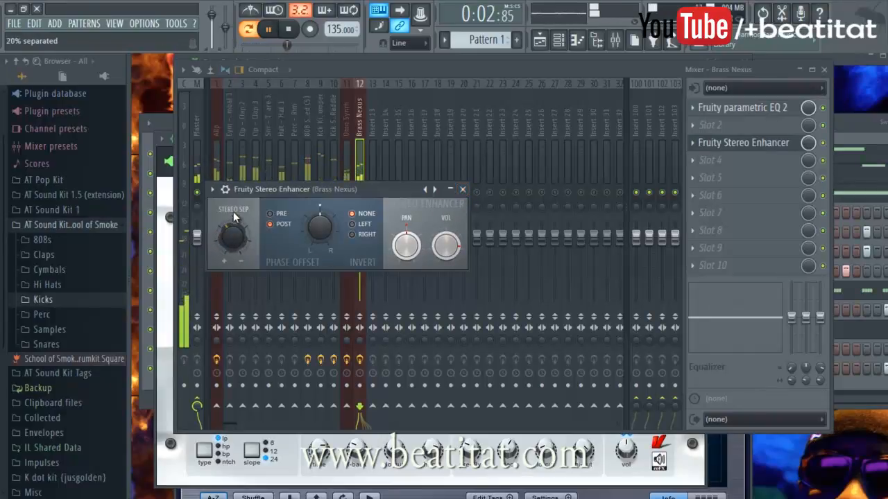
click(463, 189)
Step: Fine-tune the Brass Nexus volume fader against the full unsoloed mix and close the mixer and Nexus windows
key(space)
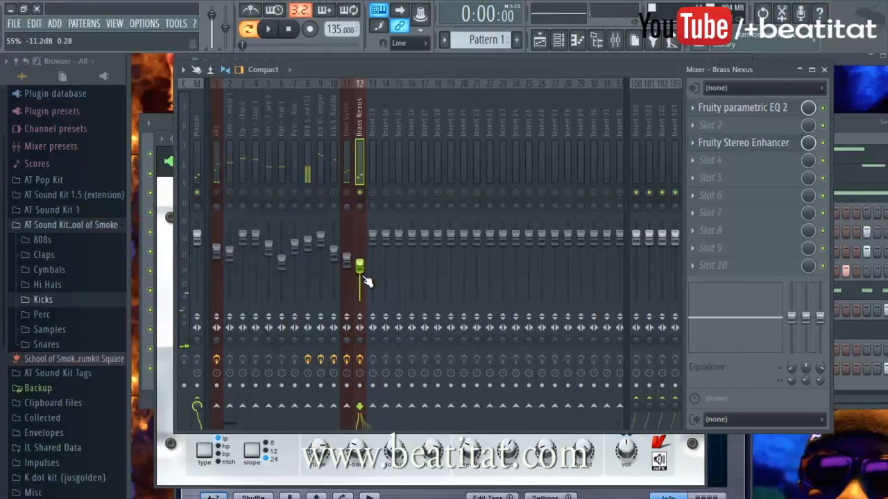
key(space)
drag(367, 269, 368, 255)
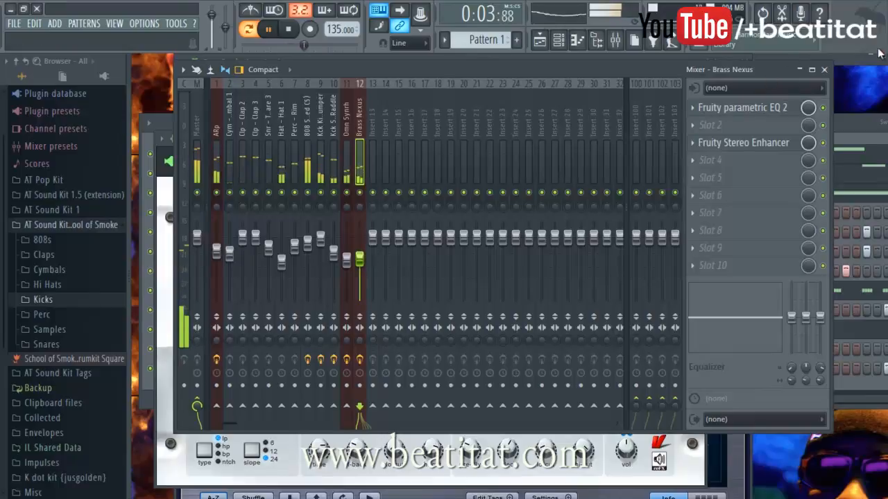
click(825, 70)
click(708, 131)
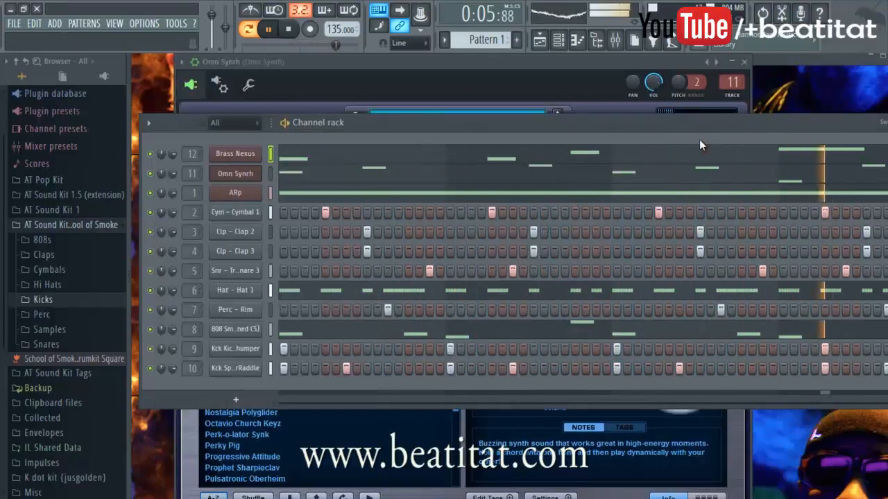
right_click(261, 152)
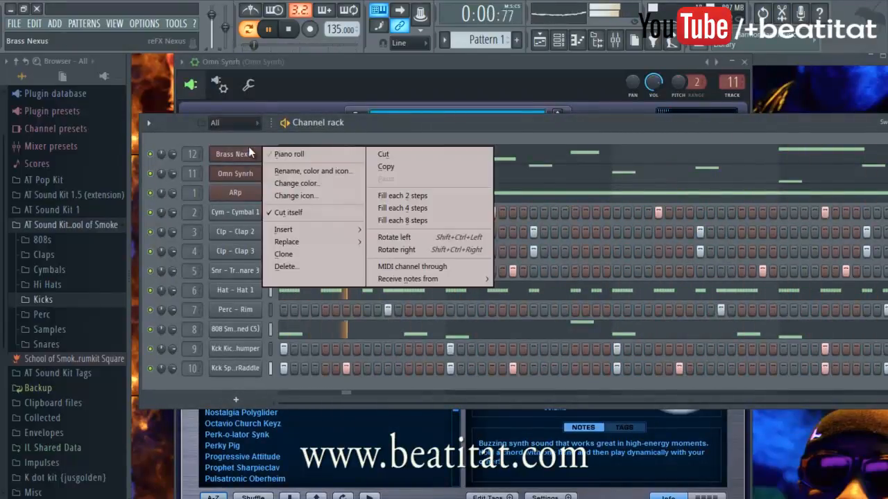
mouse_move(312, 227)
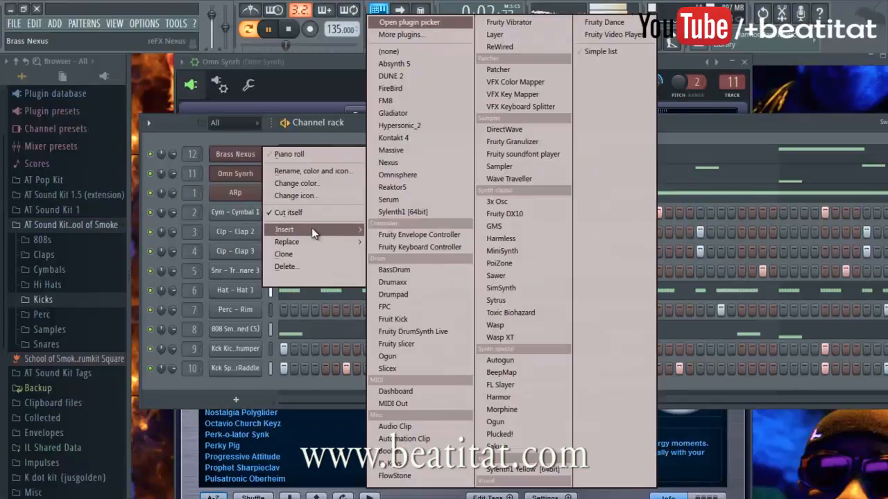
click(316, 129)
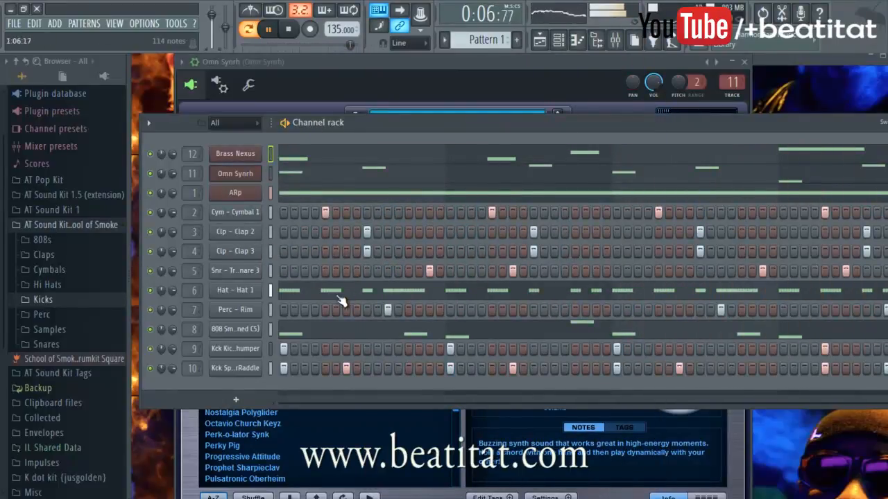
Step: Open the Cymbal 1 channel, solo its mixer track and return to the channel rack
click(254, 214)
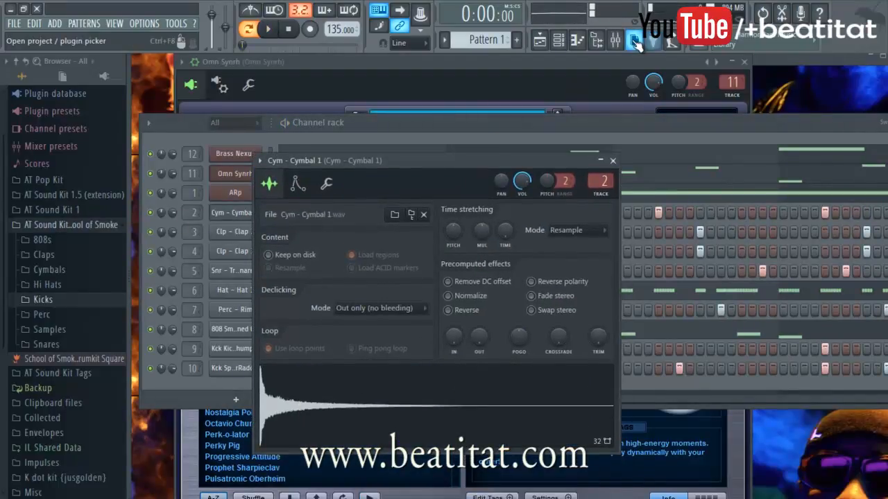
click(619, 43)
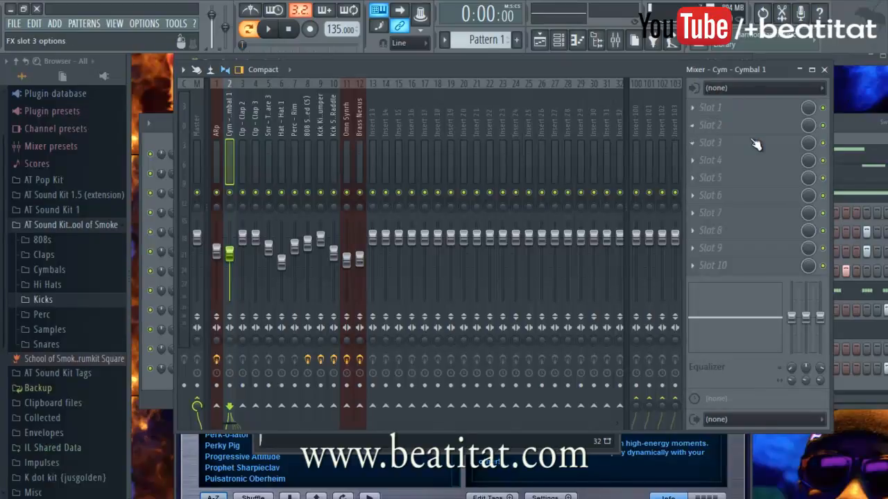
right_click(230, 194)
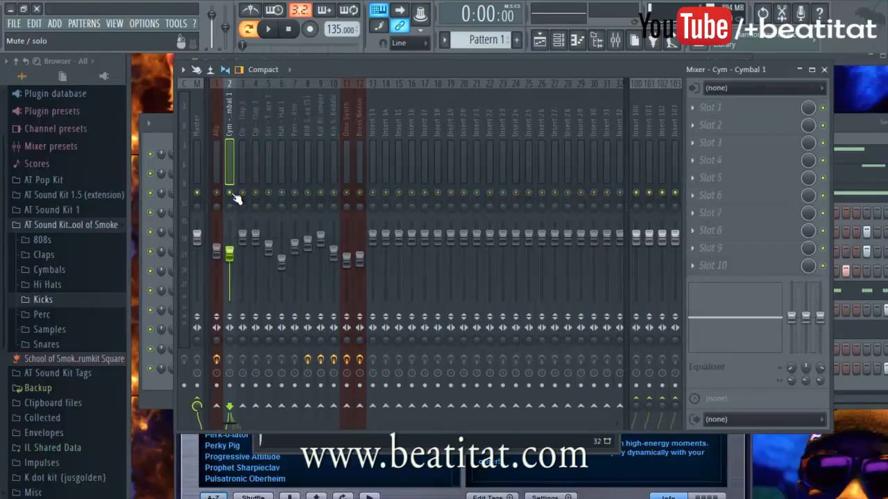
click(876, 148)
Step: Turn on the volume envelope for the Cymbal 1 channel, audition it and close the channel settings
click(233, 213)
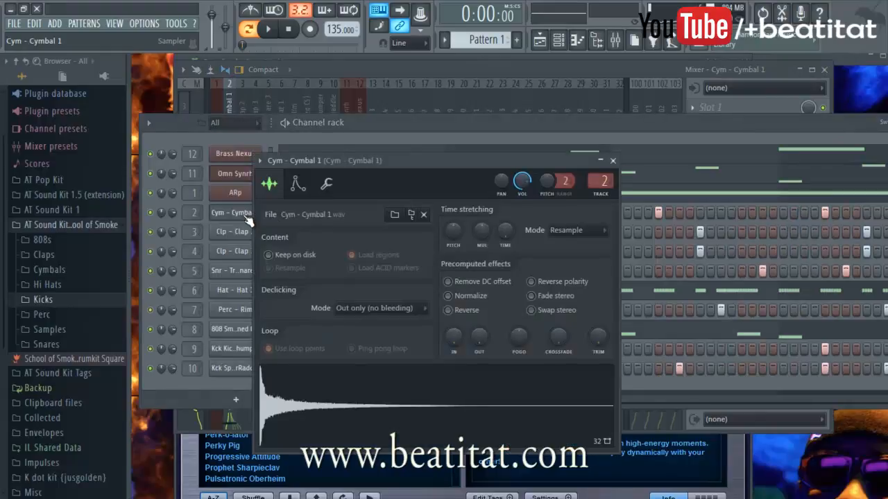
click(311, 194)
drag(296, 315, 297, 316)
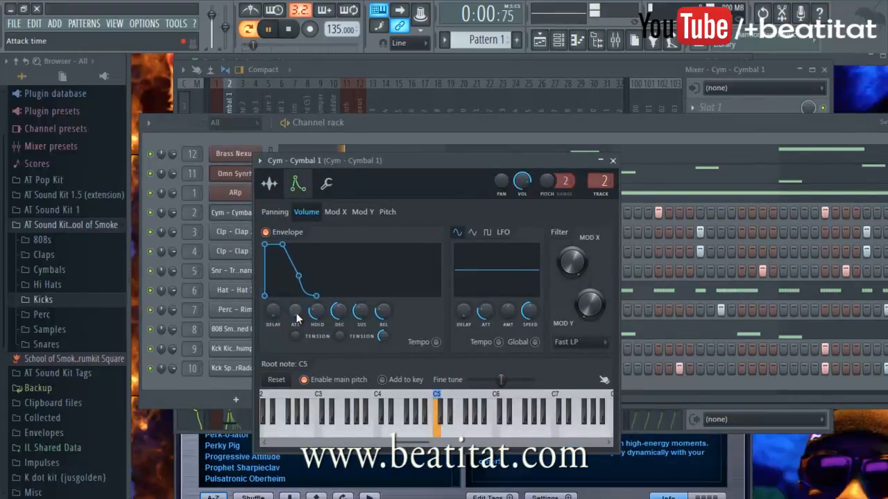
click(611, 158)
Step: Lengthen the four C5 cymbal notes in the piano roll to about 3.5 steps each, audition them and close it
right_click(250, 214)
click(277, 209)
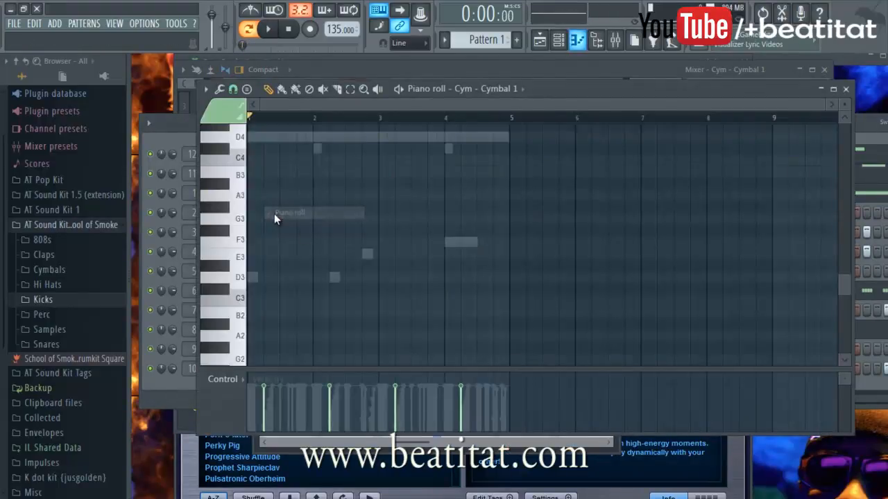
scroll(323, 256, up, 6)
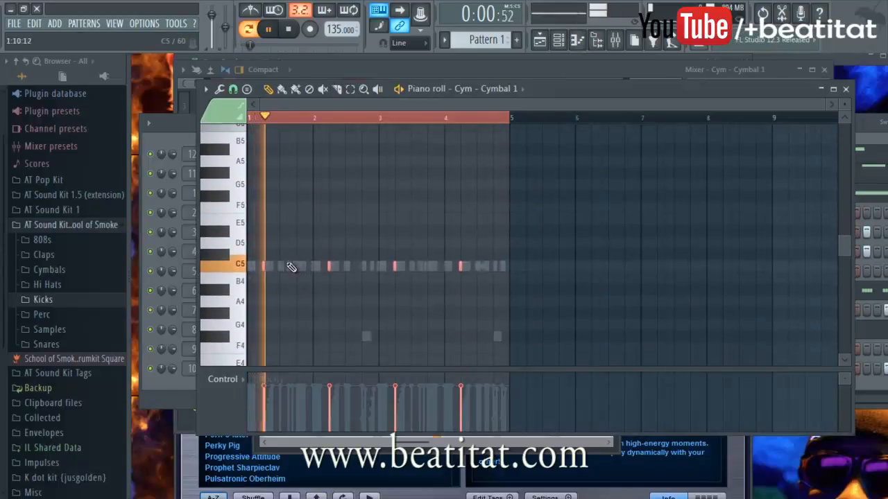
drag(270, 270, 277, 271)
key(space)
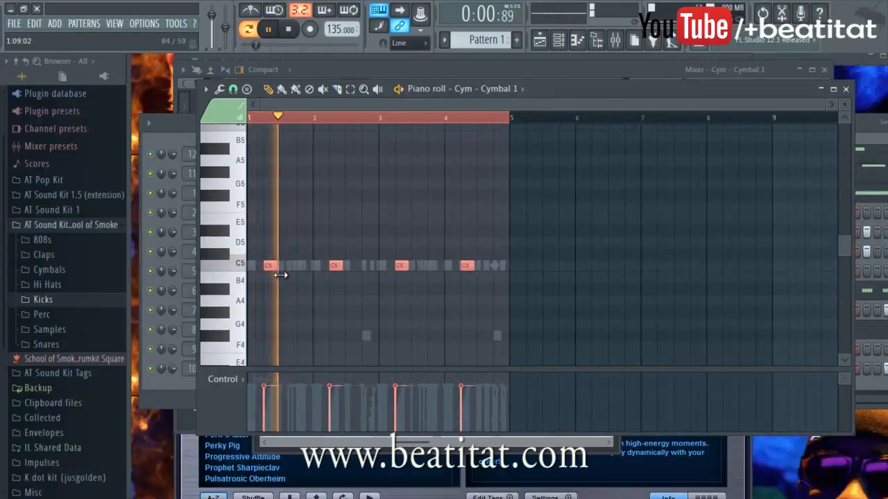
key(F7)
Step: Give Cymbal 1's volume envelope a short attack, longer hold and lower sustain, and adjust its attack and decay tension
click(255, 212)
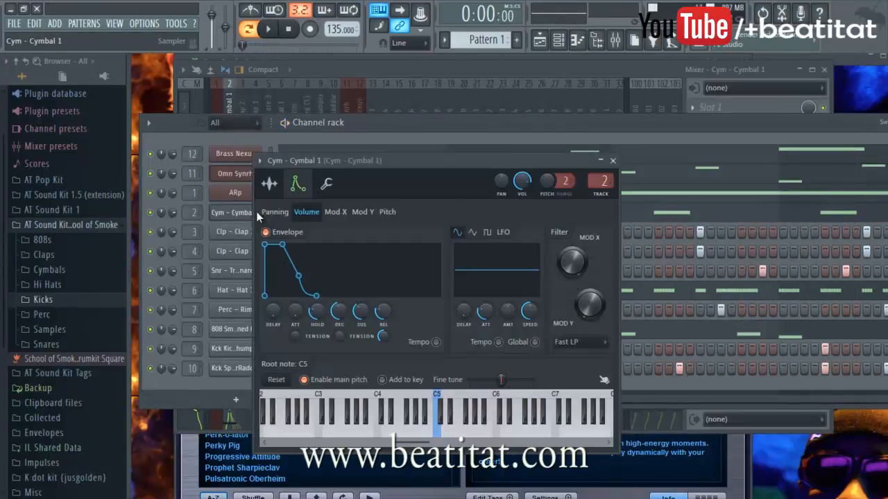
drag(316, 312, 350, 331)
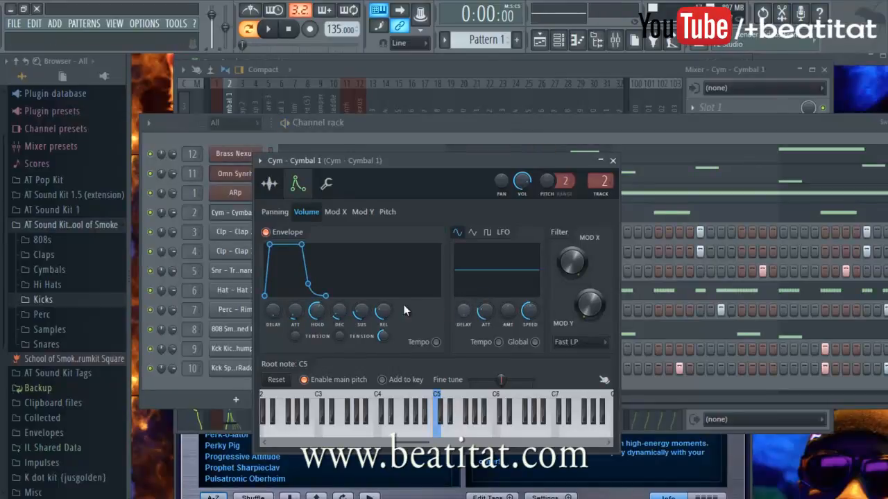
key(space)
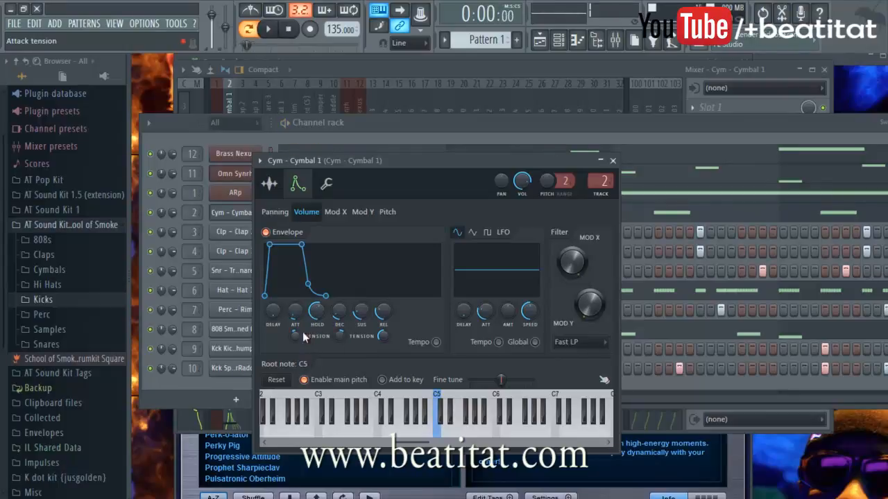
key(space)
scroll(275, 314, up, 1)
scroll(275, 314, down, 1)
key(space)
Step: Shorten the hold of Cymbal 1's volume envelope, drop the sustain almost to zero and lengthen the decay while auditioning
drag(317, 328, 314, 353)
key(space)
key(space)
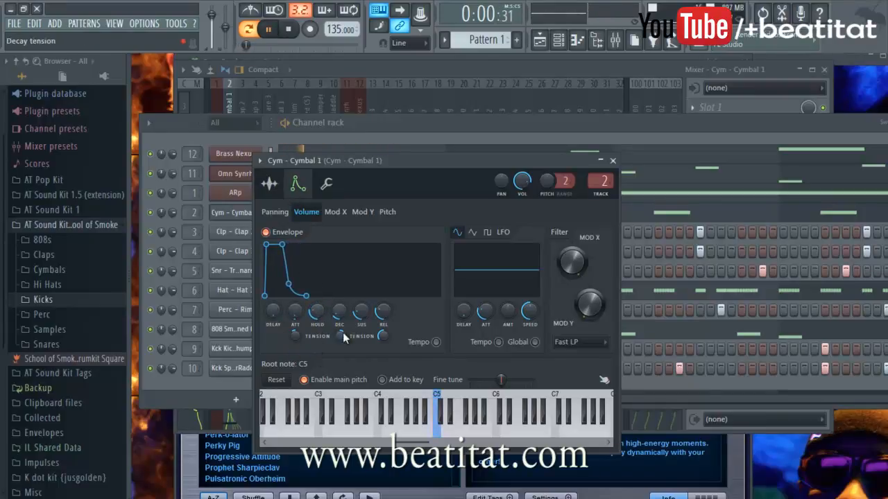
key(space)
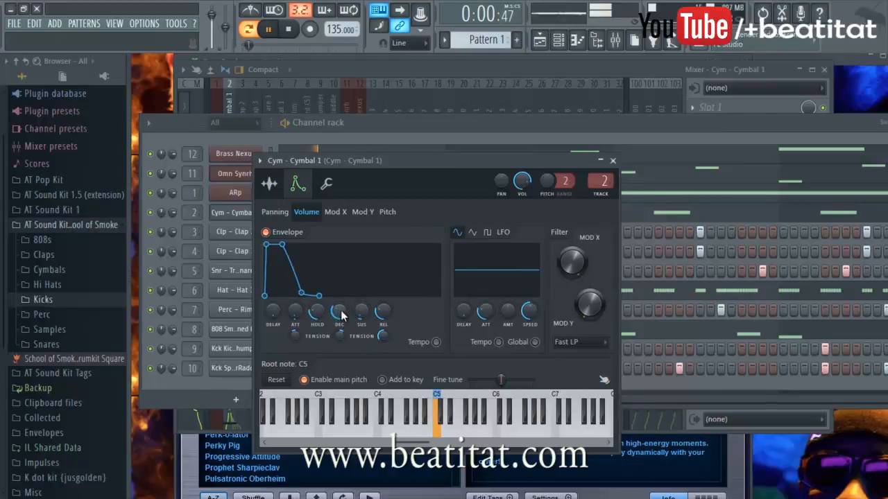
Step: Adjust the Mod X and Mod Y levels in Cymbal 1's miscellaneous settings and close the channel window
click(326, 183)
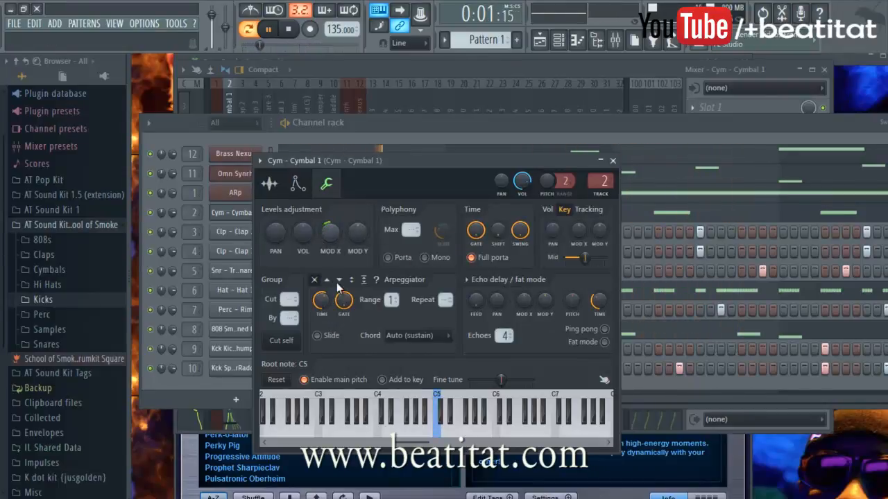
drag(356, 237, 342, 291)
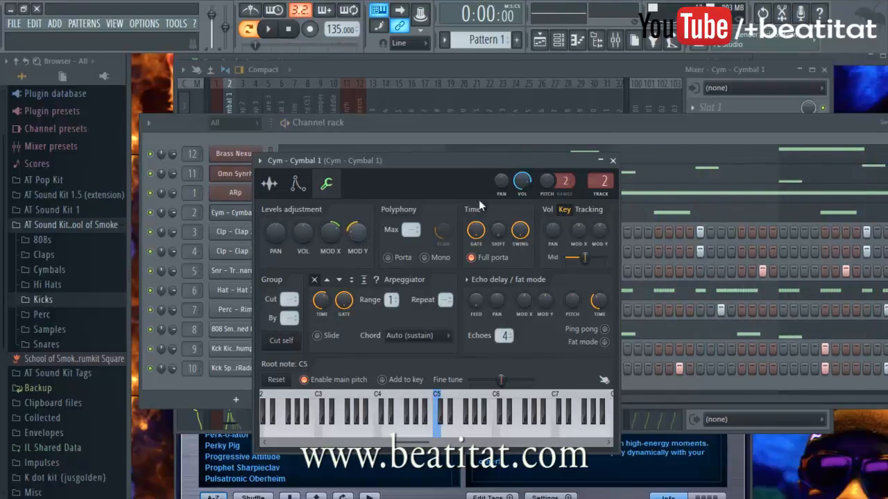
click(605, 157)
Step: Add Fruity Parametric EQ 2 to Cymbal 1's mixer track with a raised high-pass band 1, slight band 6 boost and slight band 7 cut
click(606, 84)
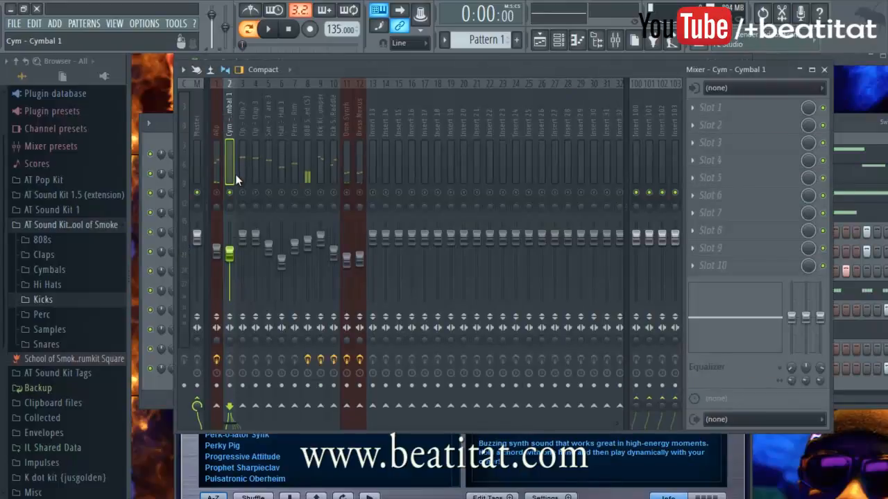
click(733, 114)
click(751, 187)
key(space)
scroll(547, 258, up, 4)
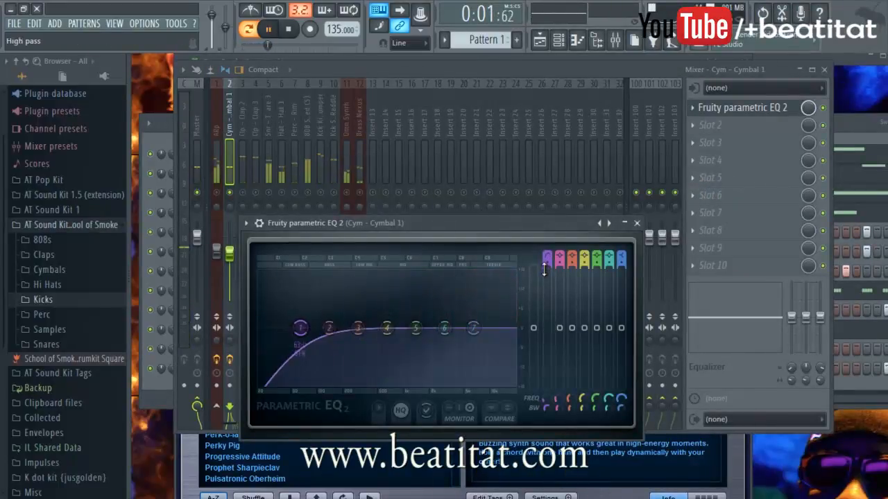
drag(300, 327, 488, 313)
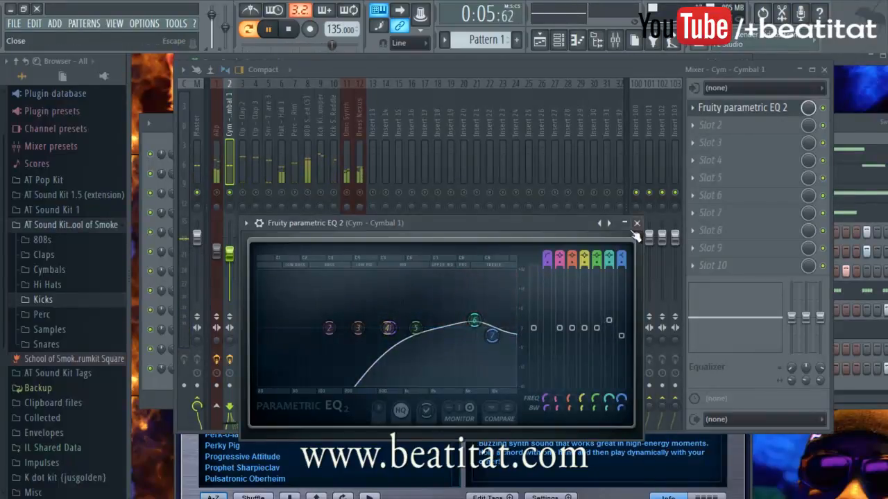
click(637, 223)
Step: Add Fruity Delay 2 to effect slot 3 of Cymbal 1's mixer track and reduce its mix level
click(715, 142)
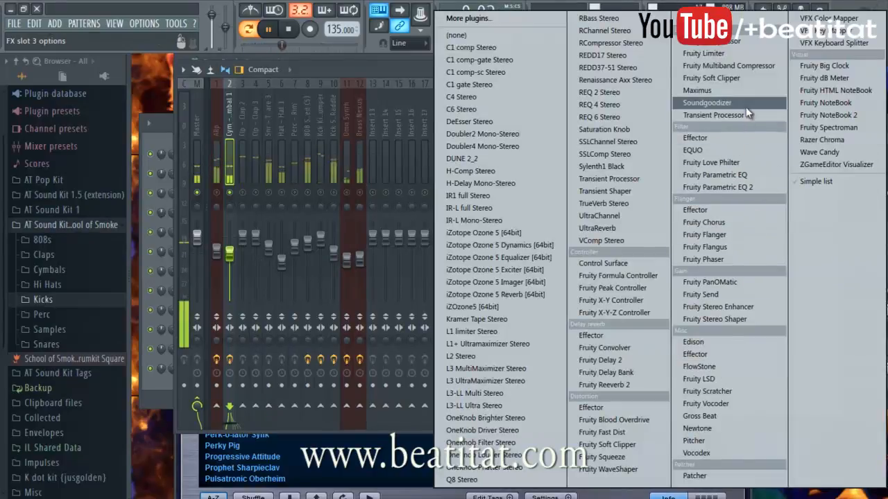
click(648, 362)
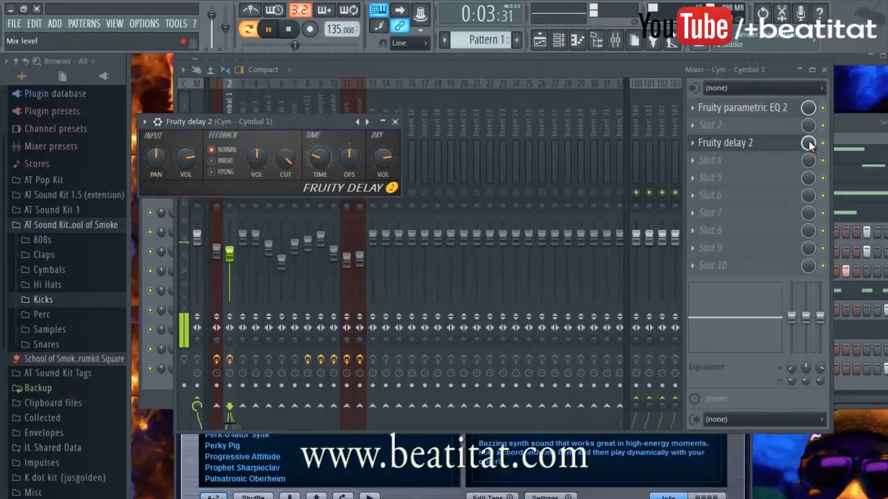
drag(809, 141, 801, 202)
drag(802, 237, 808, 275)
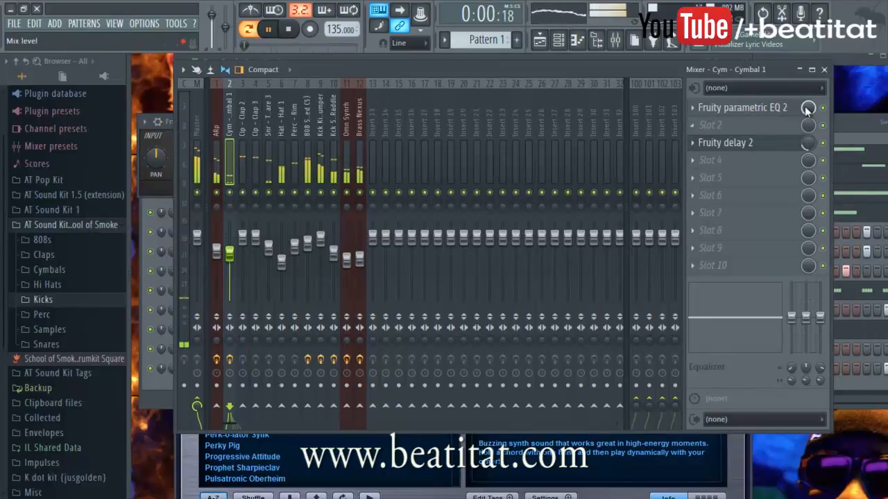
Step: Close the mixer, Fruity Delay 2 and Omnisphere windows and reposition the channel rack
click(824, 69)
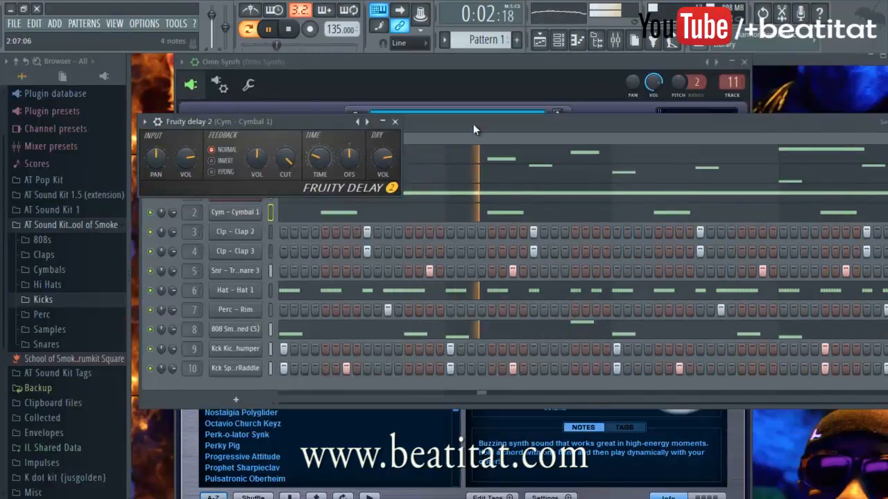
click(395, 121)
click(739, 62)
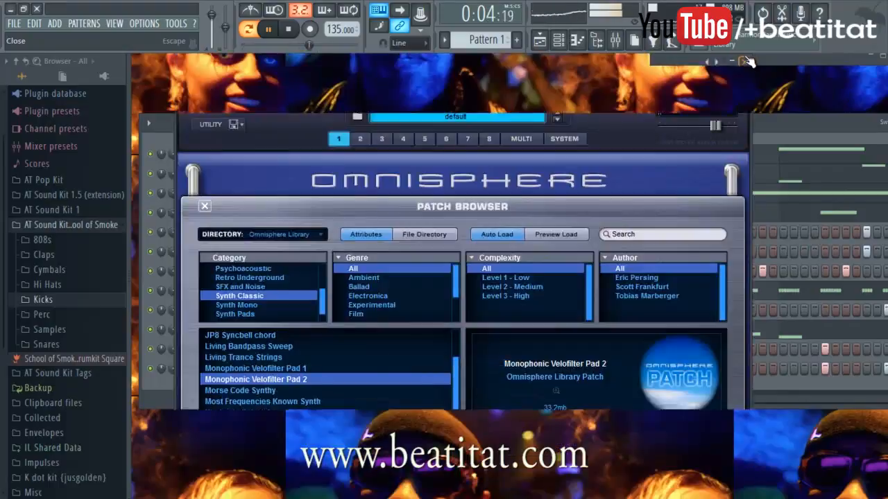
click(745, 61)
drag(761, 117, 824, 76)
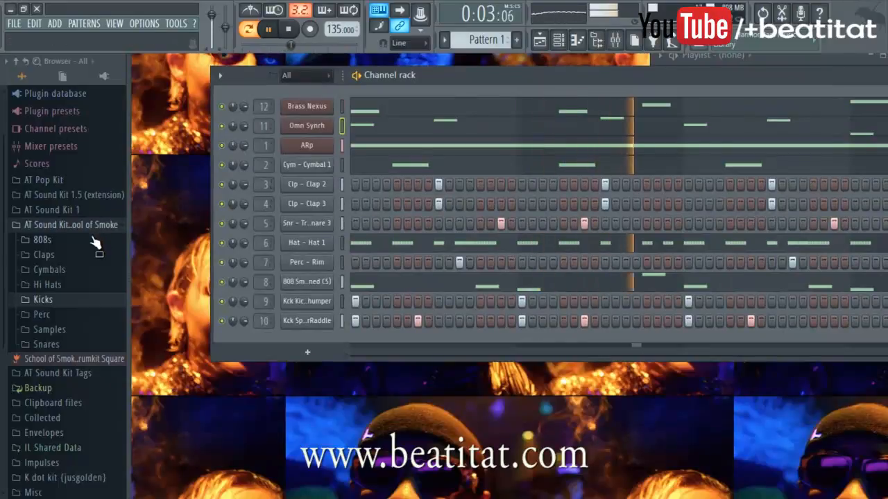
Step: Audition the kit's cymbal samples and add Cym - Orch Crash from AT Sound Kit 1 as a channel with its first step active
click(70, 271)
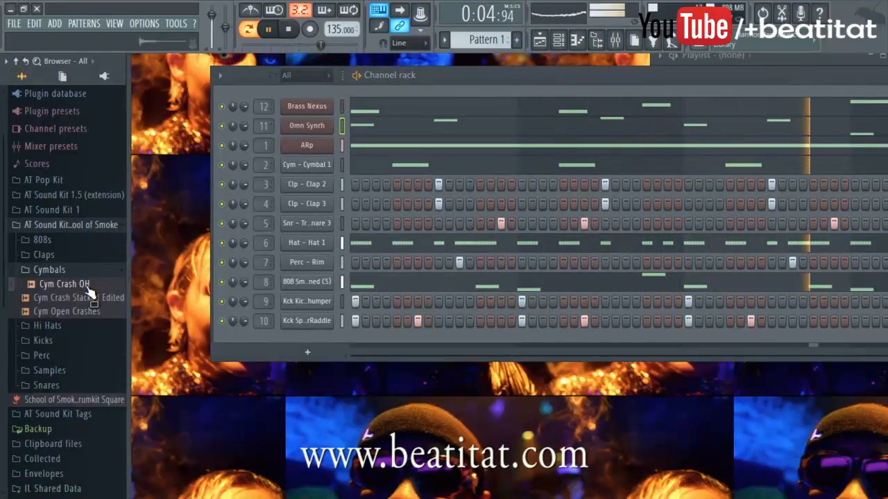
click(97, 311)
key(space)
click(108, 298)
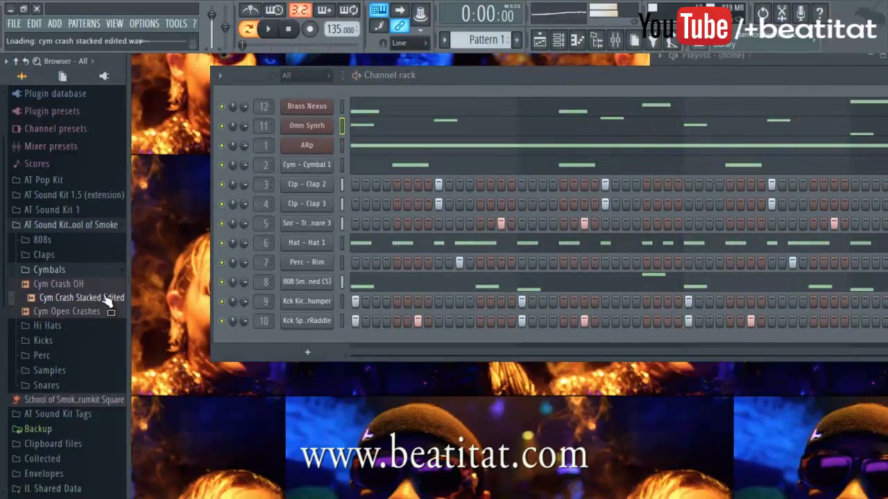
click(75, 209)
scroll(69, 334, down, 2)
drag(59, 319, 350, 340)
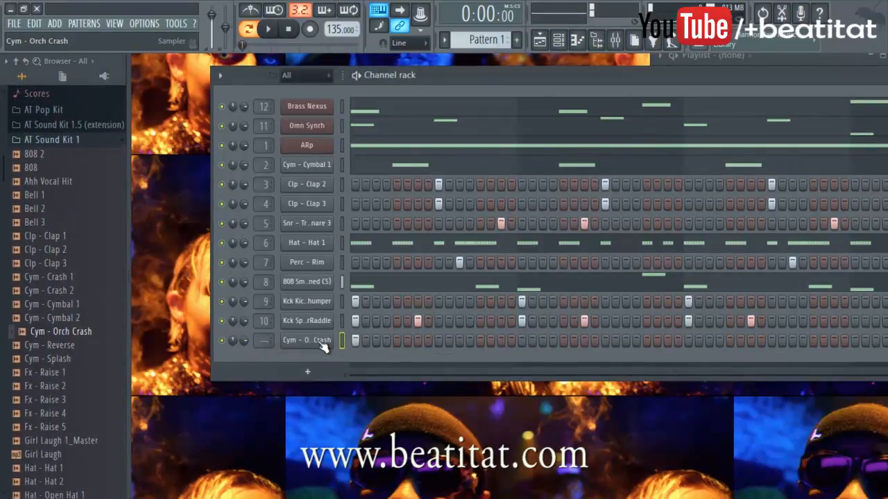
Step: Route Cym - Orch Crash to mixer track 13 and lower its fader while the pattern plays
click(322, 342)
click(516, 196)
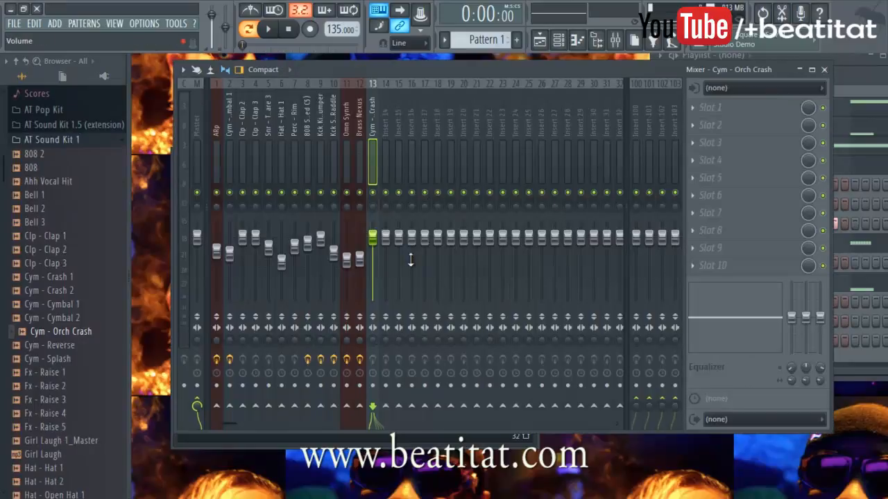
scroll(377, 258, down, 2)
key(space)
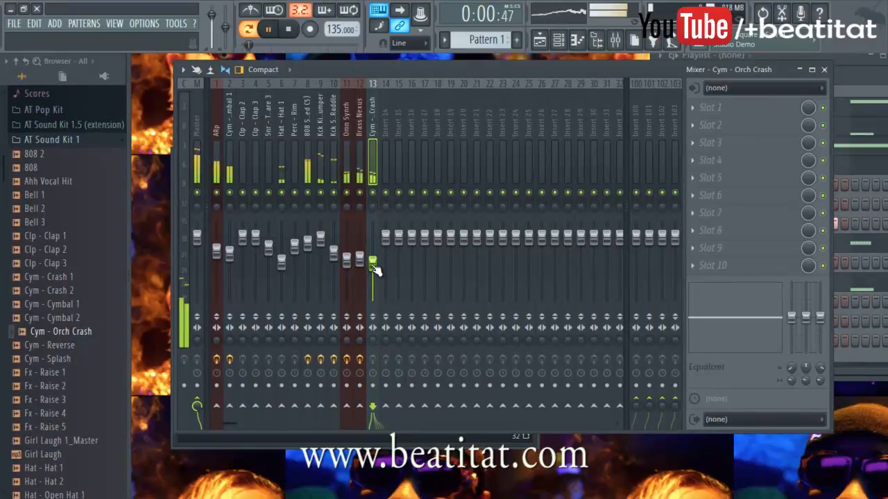
click(731, 106)
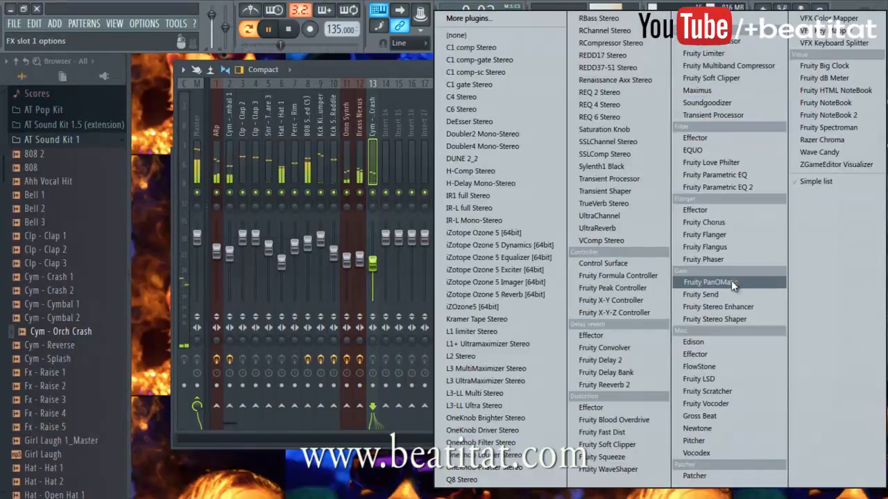
key(Escape)
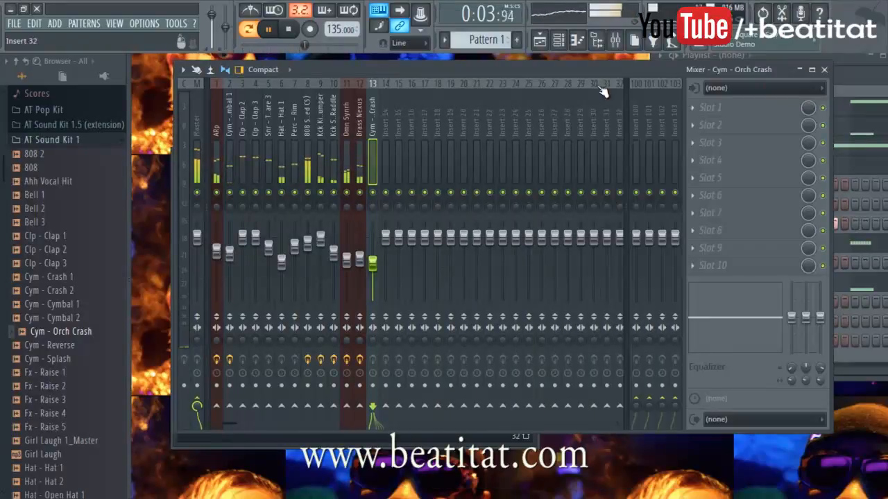
Step: Close the mixer, show the playlist maximized with the browser hidden, and stop playback
click(824, 69)
click(532, 155)
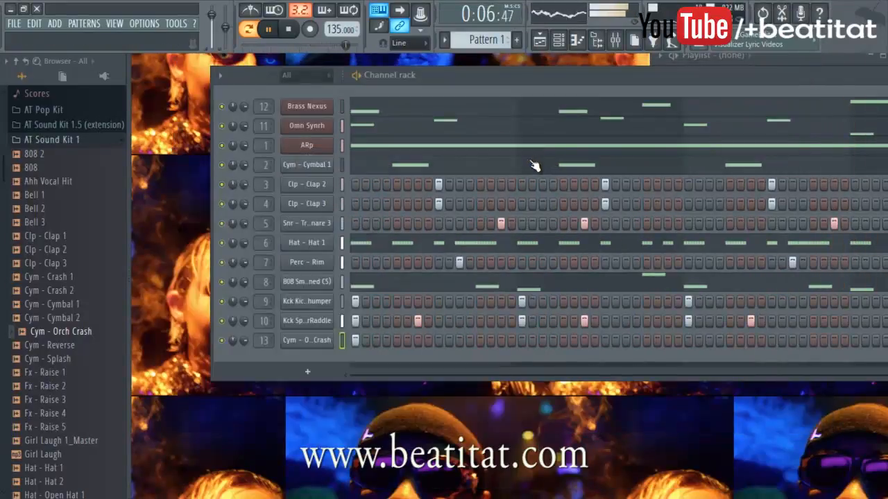
drag(716, 76, 634, 169)
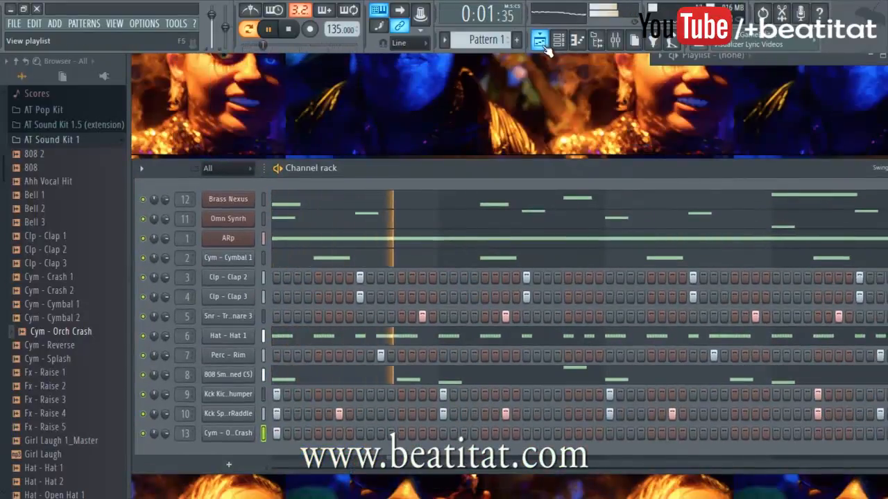
double_click(772, 56)
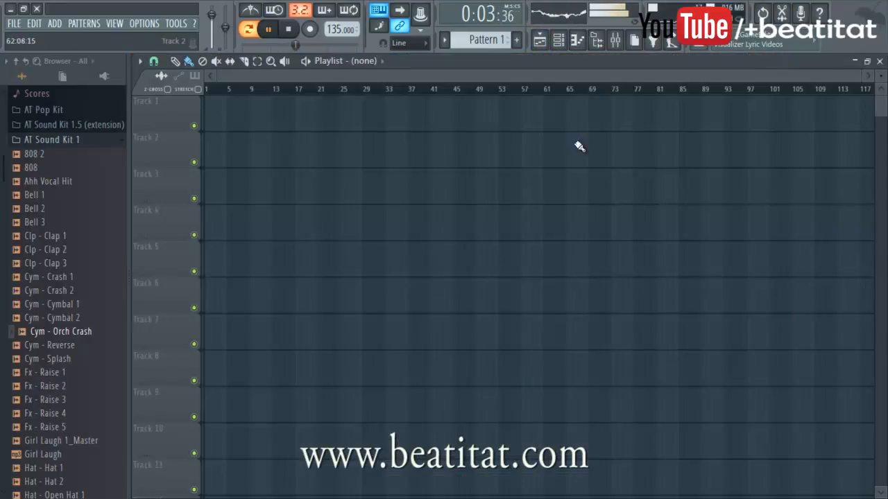
click(603, 41)
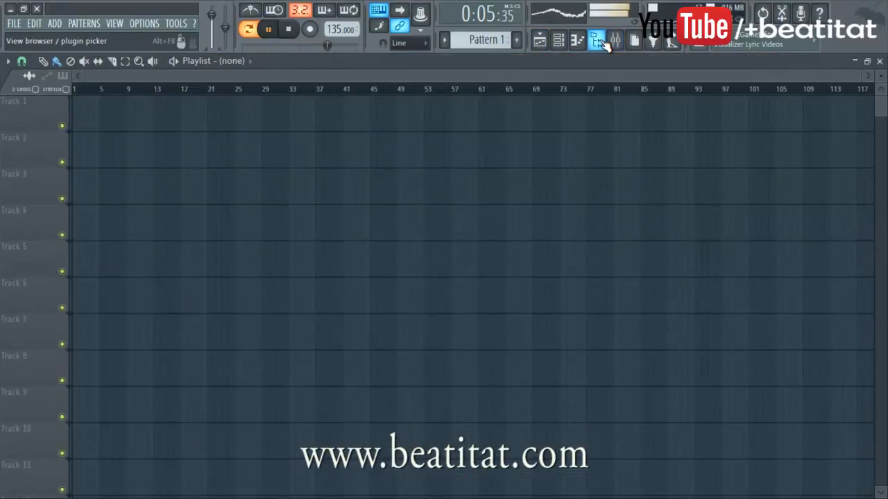
key(space)
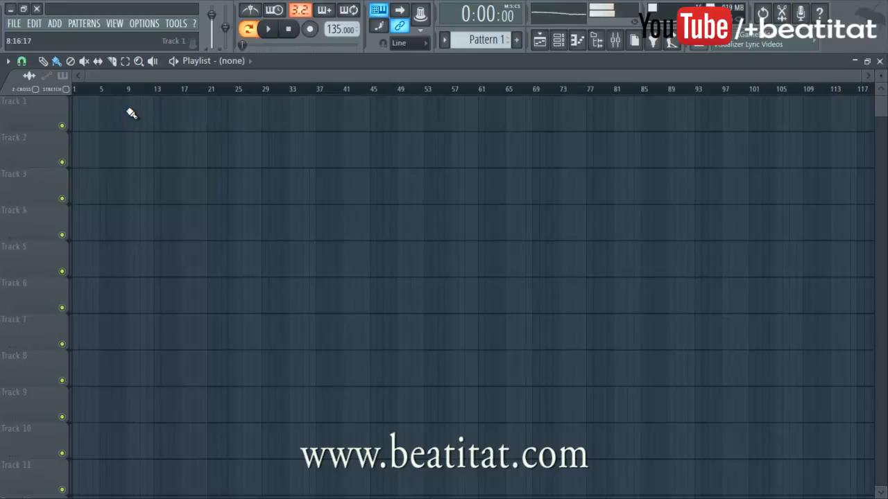
Step: Place Pattern 1 at bar 9 on Track 1 of the playlist and split it by channel
click(132, 113)
click(128, 90)
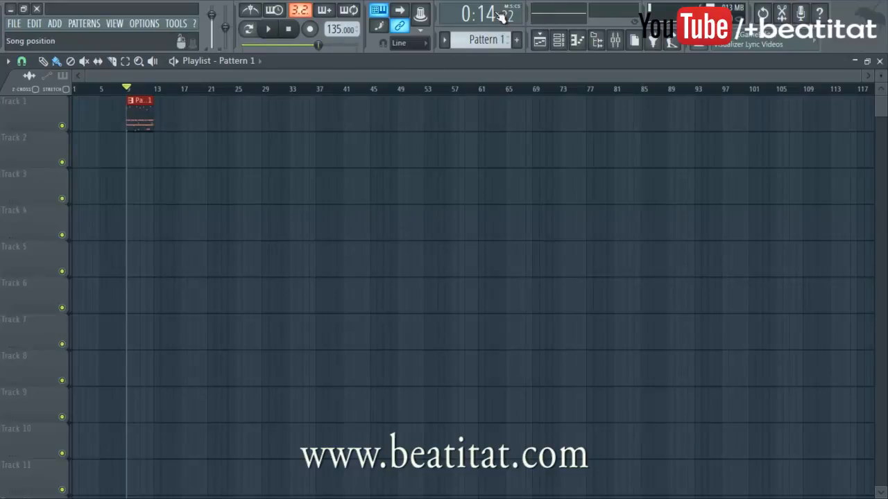
click(446, 40)
click(534, 200)
scroll(173, 97, up, 2)
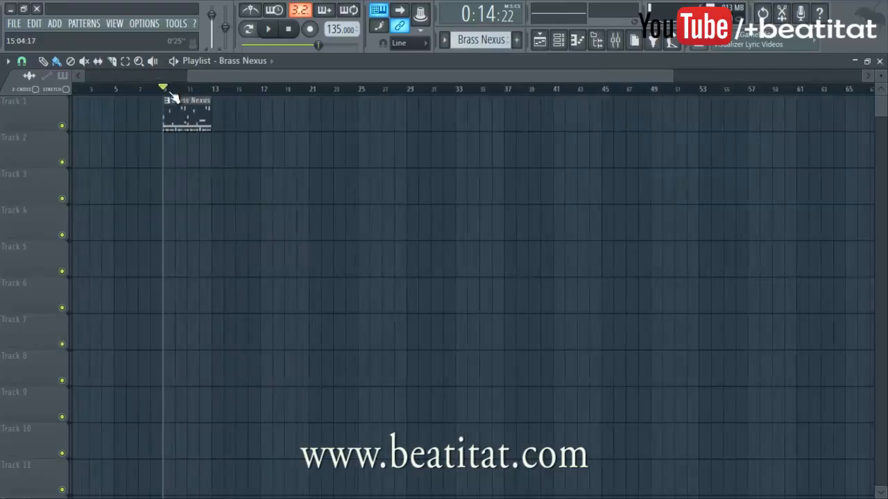
scroll(173, 97, up, 3)
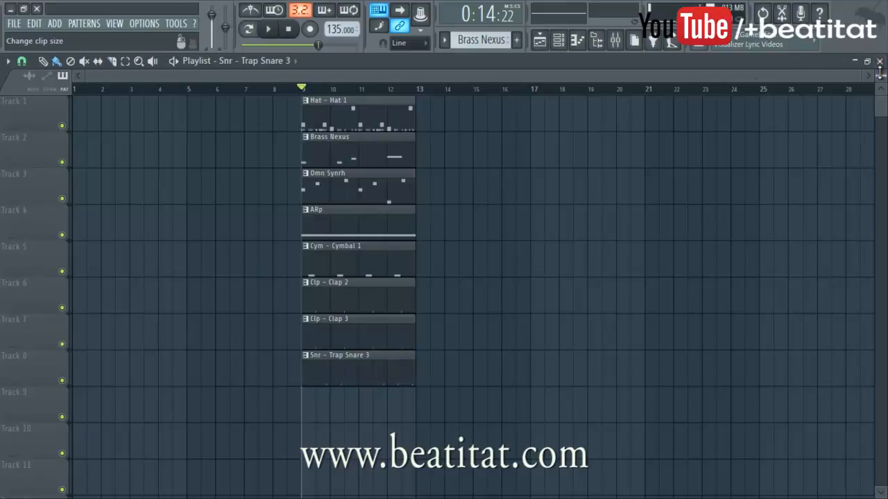
Step: Reduce the playlist track height and place the Hat 1, Kick Thumper, Rim and 808 Smooth clips on tracks 9 to 12
drag(879, 74, 595, 103)
click(381, 131)
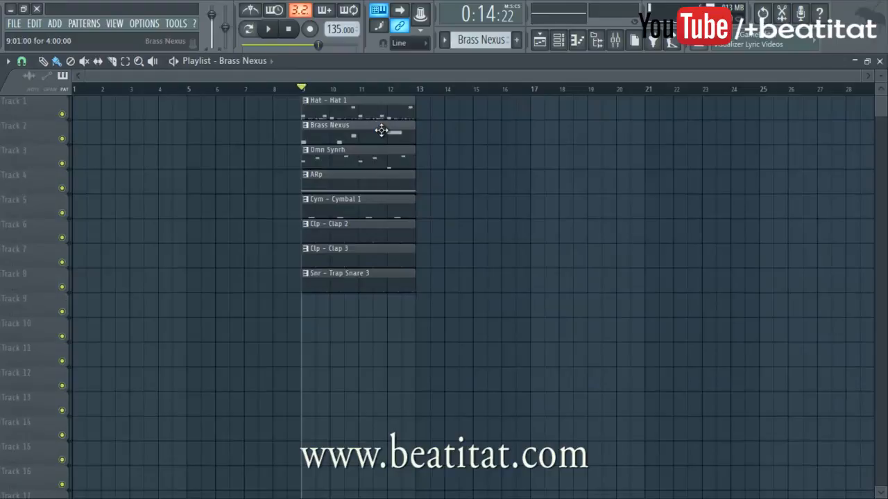
drag(369, 300, 377, 324)
drag(363, 109, 365, 348)
drag(381, 104, 382, 378)
drag(385, 101, 374, 138)
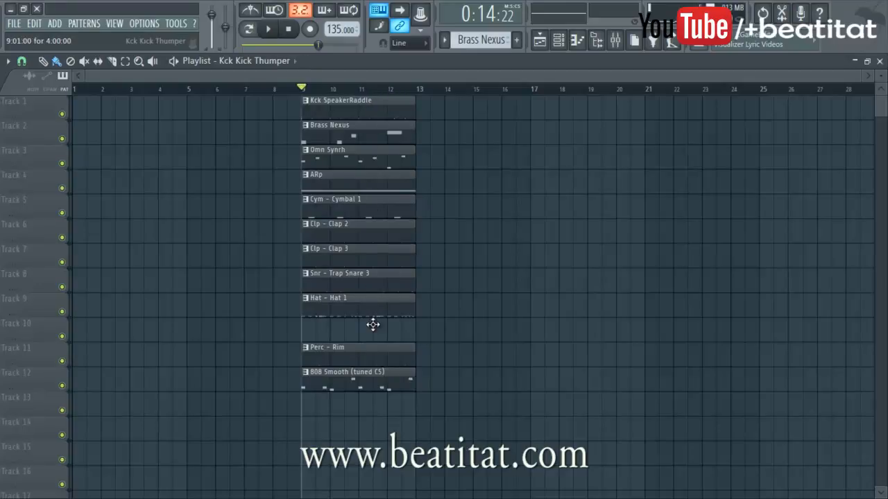
drag(373, 324, 373, 326)
Step: Move SpeakerRaddle to track 11, Rim to 12, Orch Crash to 13 and 808 Smooth to 14, and lengthen the Orch Crash clip
drag(355, 386, 356, 409)
drag(358, 355, 362, 388)
drag(354, 105, 354, 191)
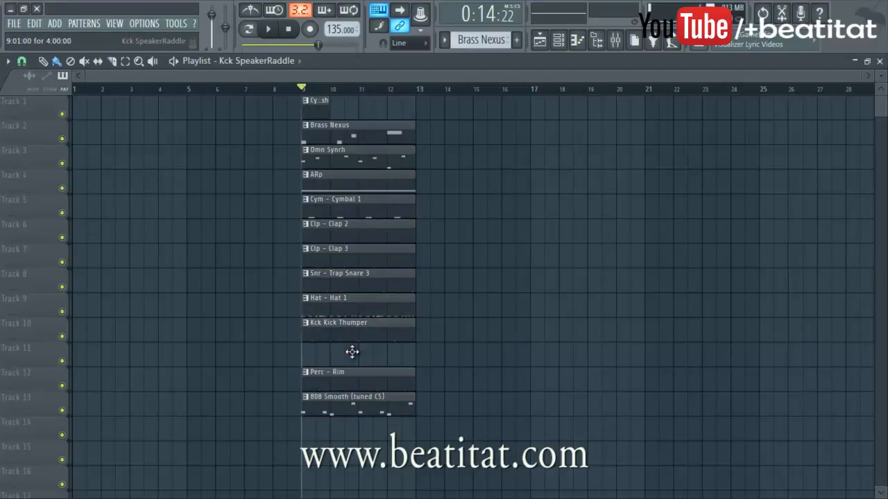
drag(352, 352, 351, 351)
drag(353, 414, 352, 439)
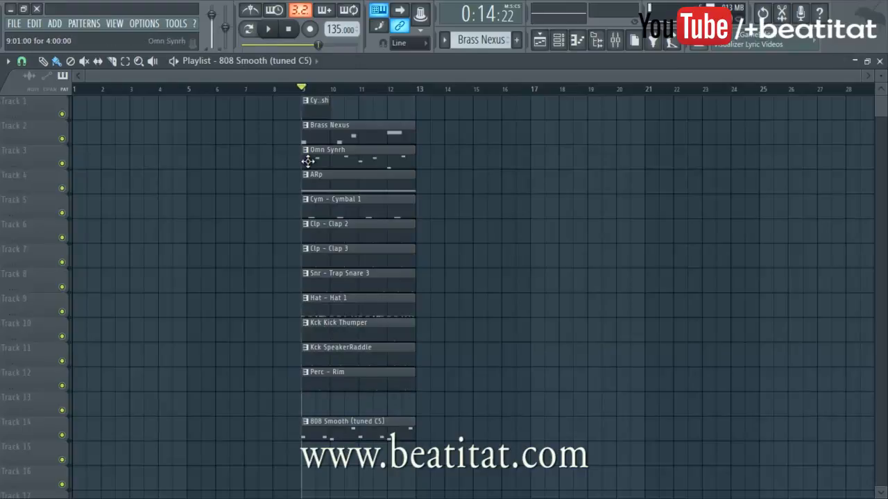
drag(323, 111, 323, 402)
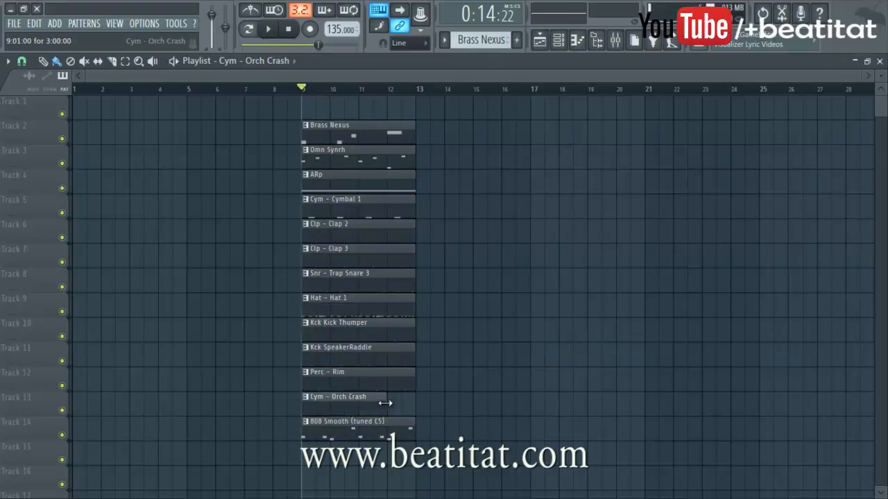
Step: Lock Track 2 to its Brass Nexus content and save the project
right_click(46, 125)
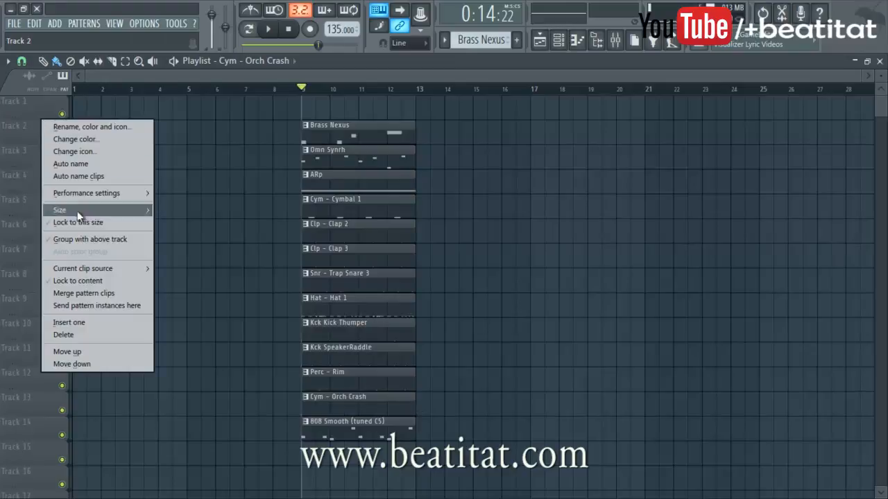
click(66, 280)
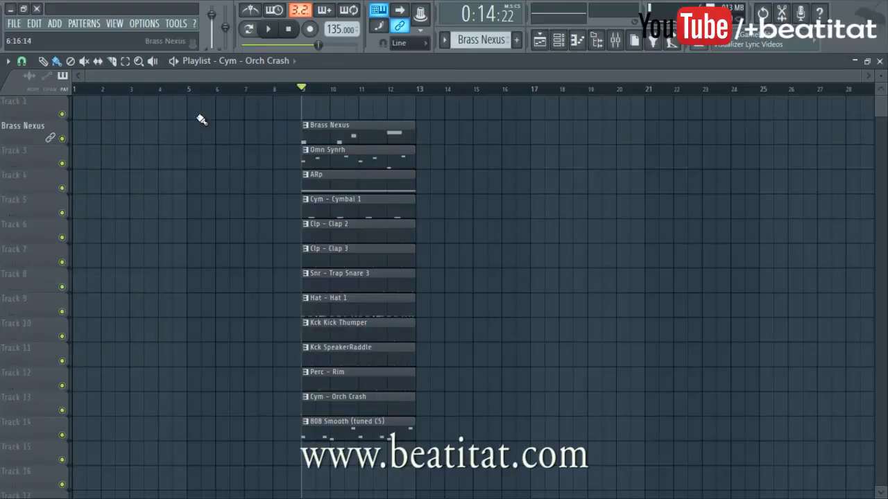
click(14, 23)
click(32, 81)
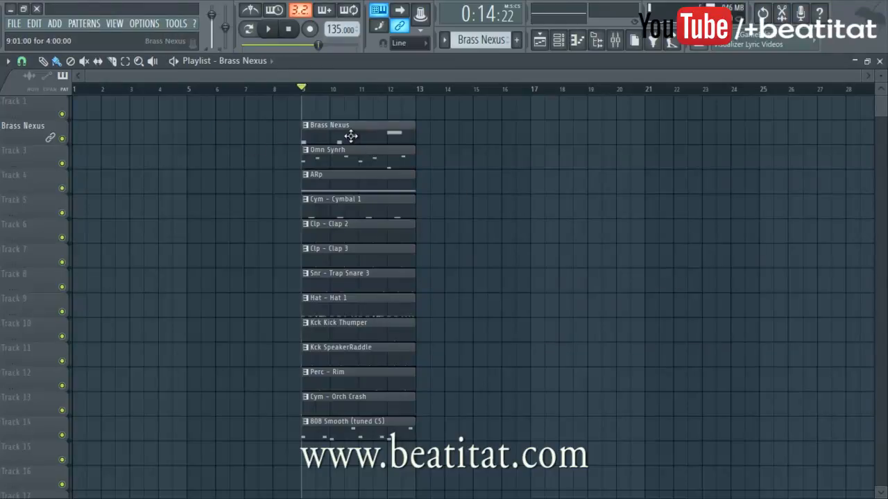
Step: Try placing a second Brass Nexus clip at bar 5 on its track and undo the placement
click(187, 137)
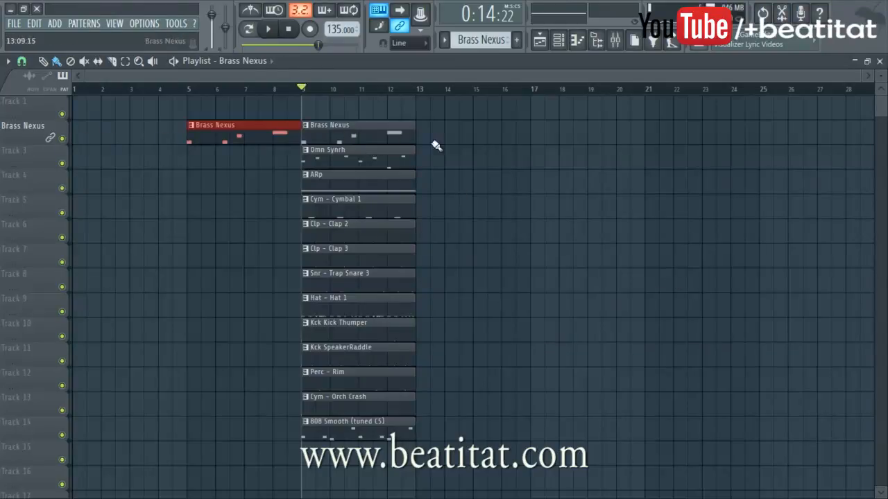
key(ctrl+z)
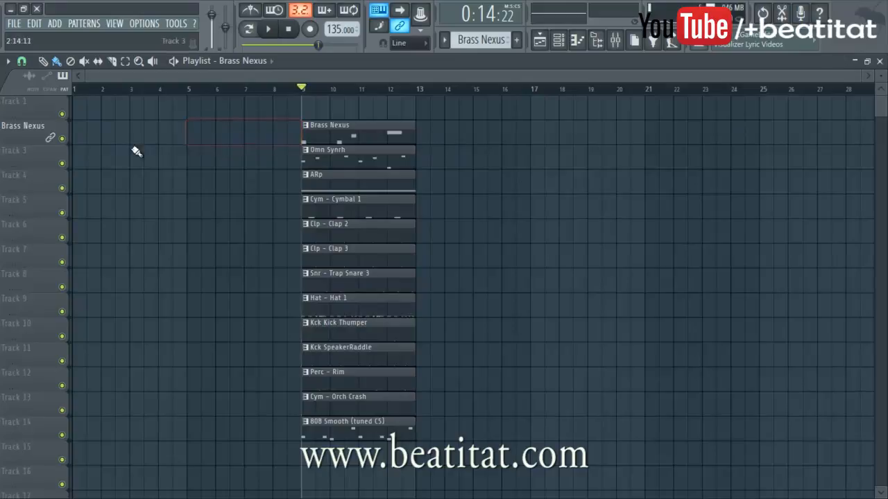
Step: Lock playlist tracks 3 to 8 to their content so each takes its clip's name
right_click(47, 146)
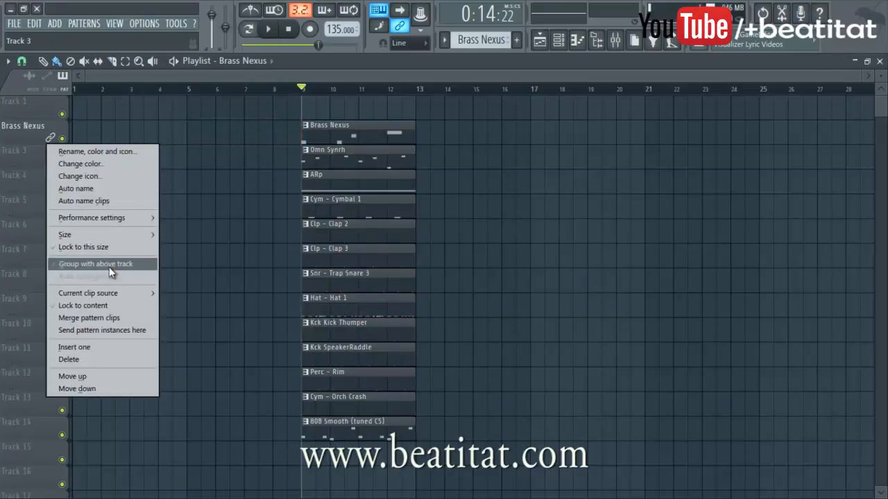
click(112, 307)
right_click(50, 177)
click(97, 330)
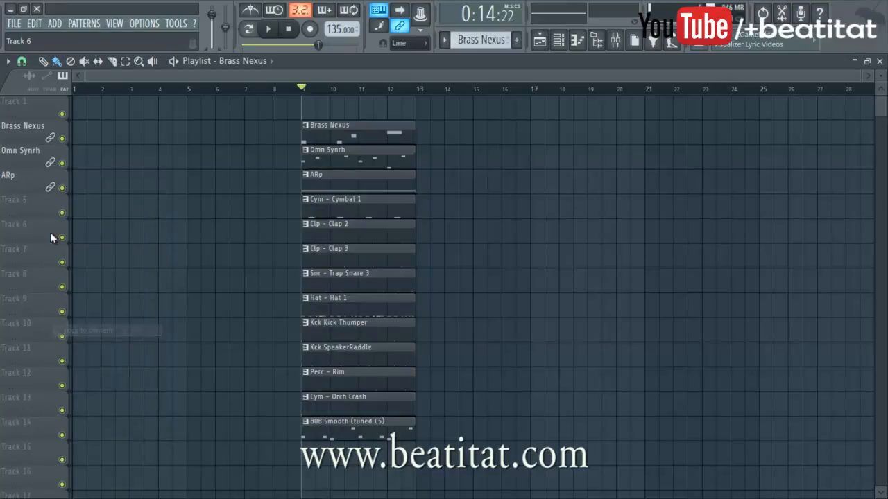
right_click(32, 197)
click(85, 357)
right_click(32, 222)
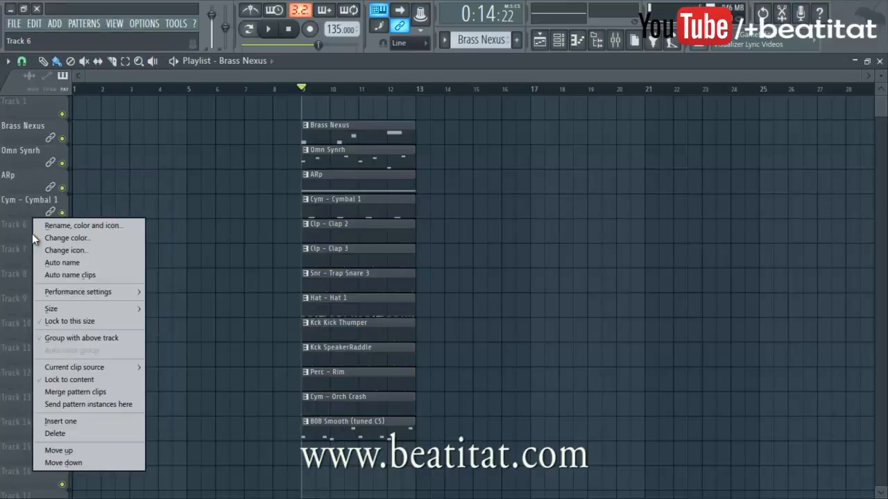
click(92, 383)
right_click(38, 251)
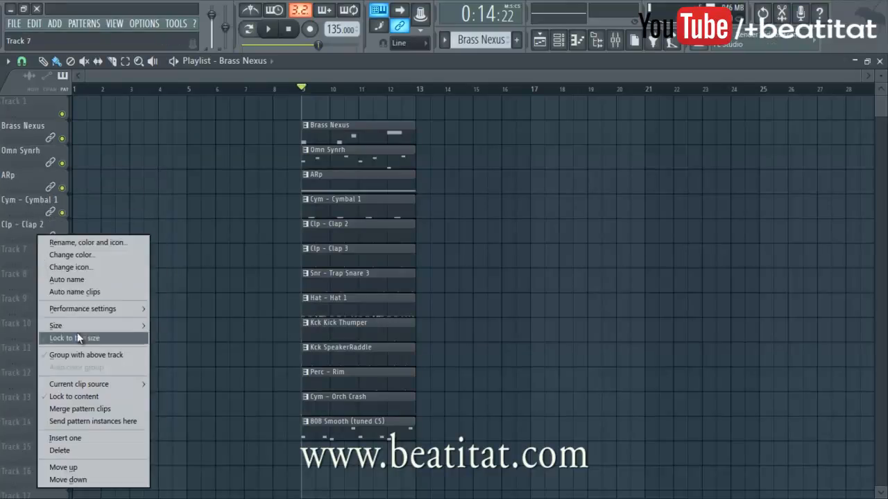
click(84, 396)
right_click(29, 284)
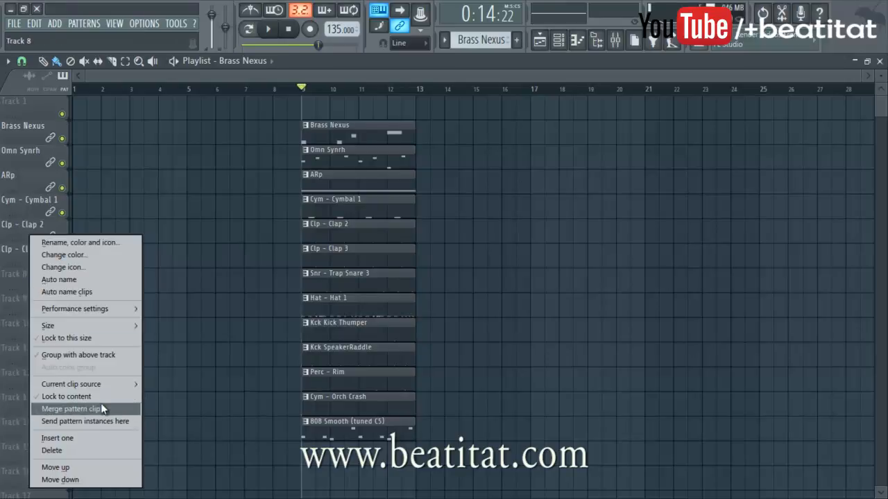
click(92, 396)
Step: Lock playlist tracks 9 to 14 to their content, from Hat 1 through 808 Smooth
right_click(38, 304)
click(85, 394)
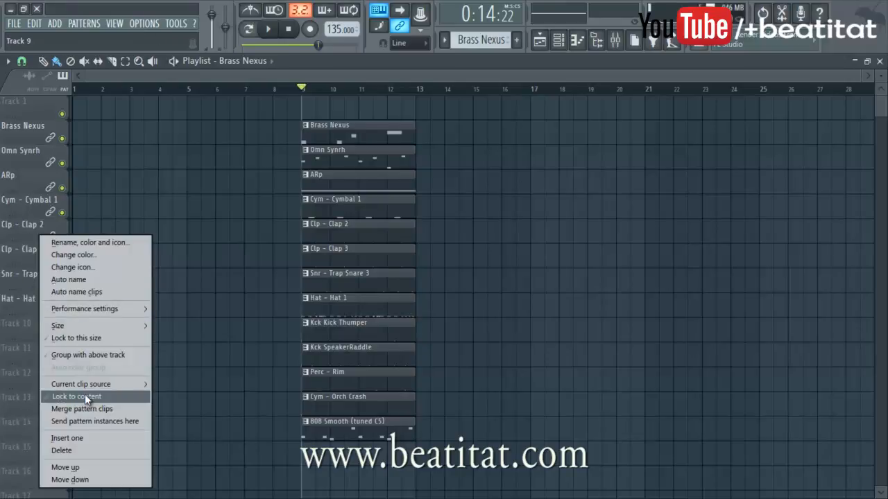
right_click(51, 334)
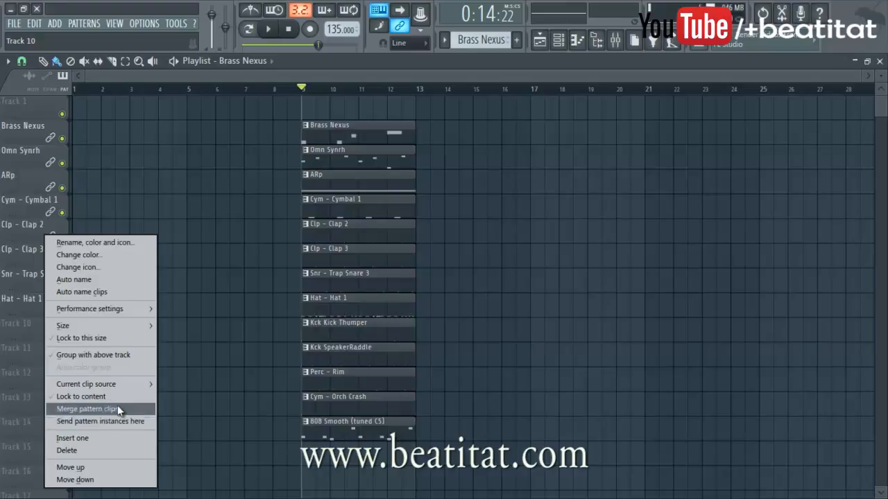
click(94, 397)
right_click(46, 350)
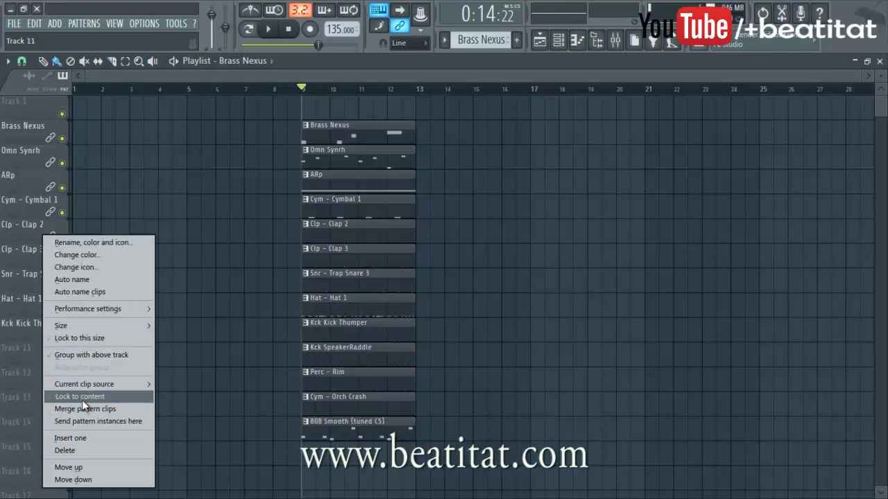
click(82, 397)
right_click(10, 378)
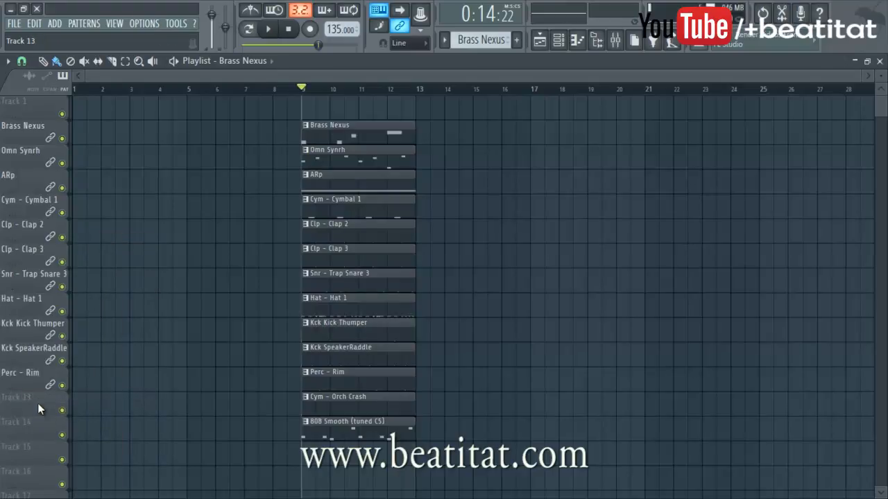
right_click(37, 404)
click(55, 395)
right_click(52, 421)
click(92, 397)
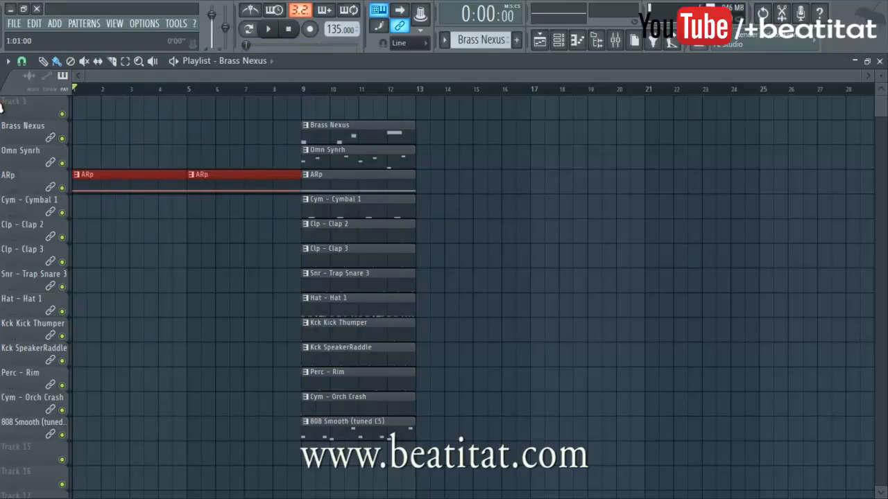
Step: Duplicate the column of clips at bar 9 on all tracks to bar 13 and clear the selection
click(229, 236)
drag(333, 122, 464, 458)
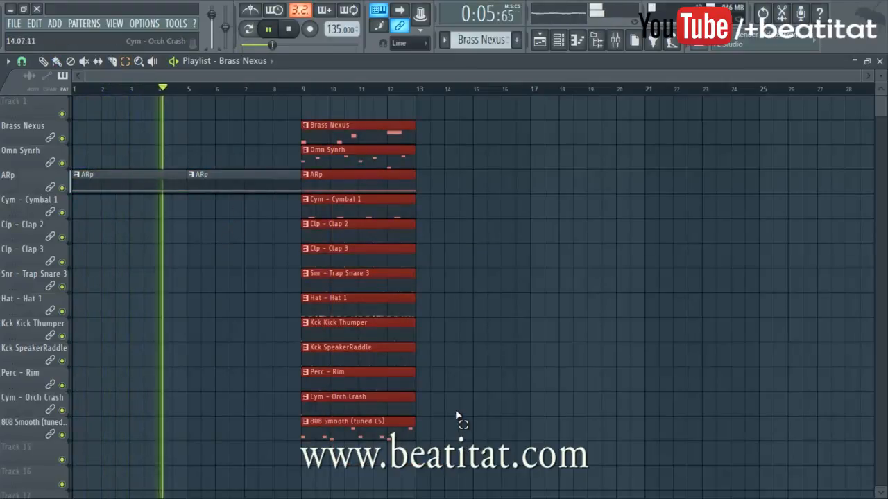
drag(387, 329, 501, 298)
click(715, 231)
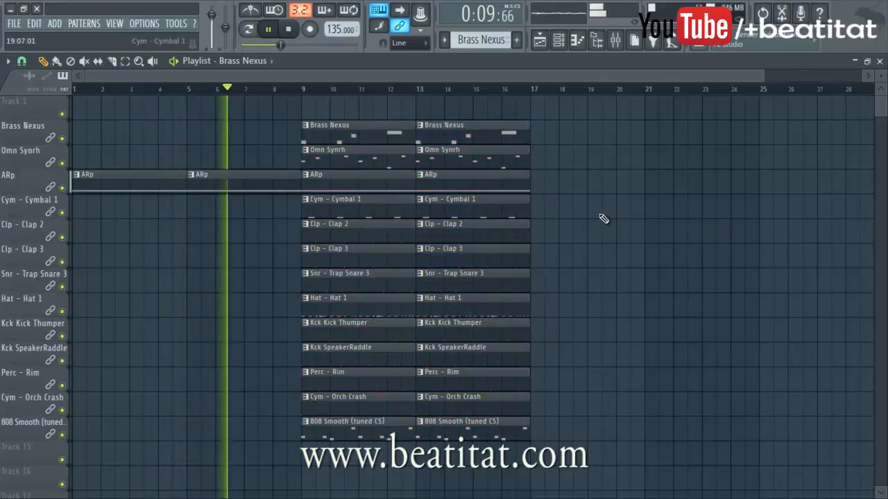
Step: Duplicate the two clip columns at bars 9 and 13 on all tracks to start at bar 17
drag(330, 121, 523, 441)
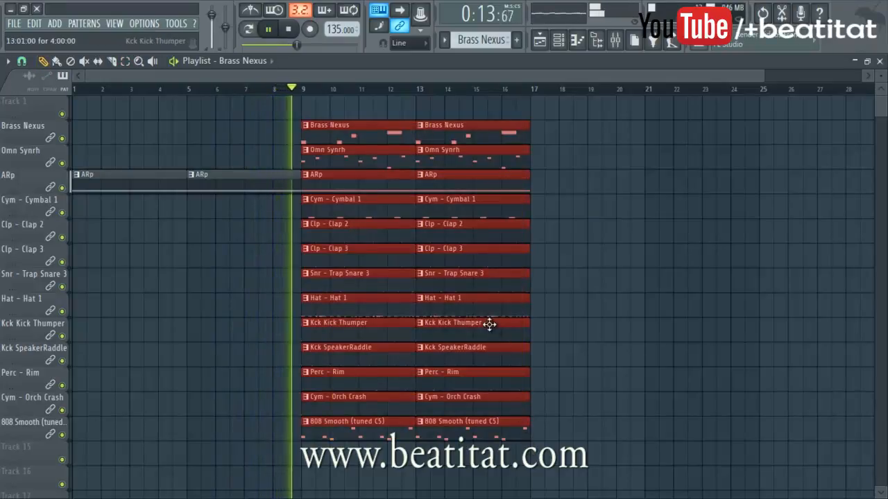
drag(460, 307, 692, 281)
click(526, 114)
drag(638, 75, 686, 75)
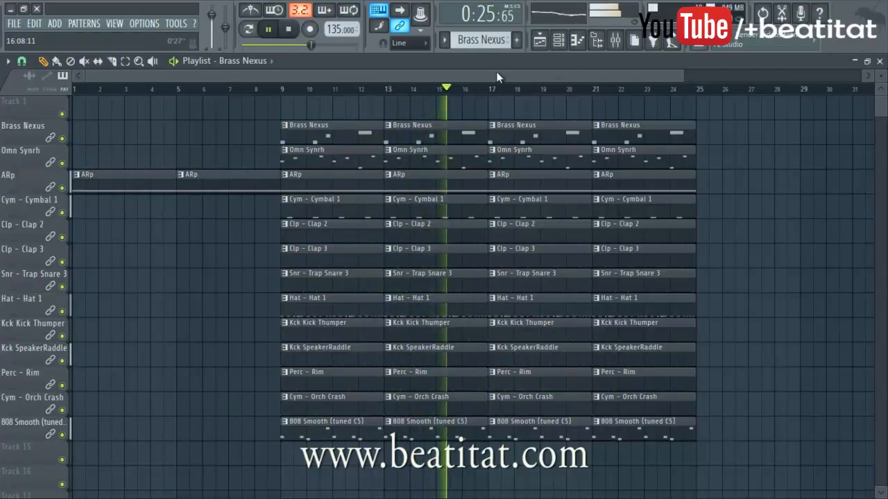
Step: Solo the Hat 1 mixer track and load Fruity Parametric EQ 2 into its first effect slot
click(615, 42)
click(149, 165)
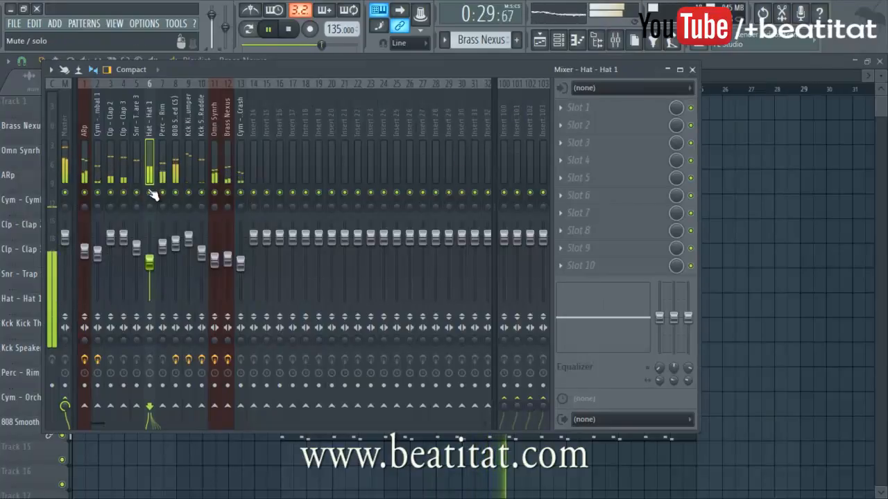
click(603, 108)
click(735, 175)
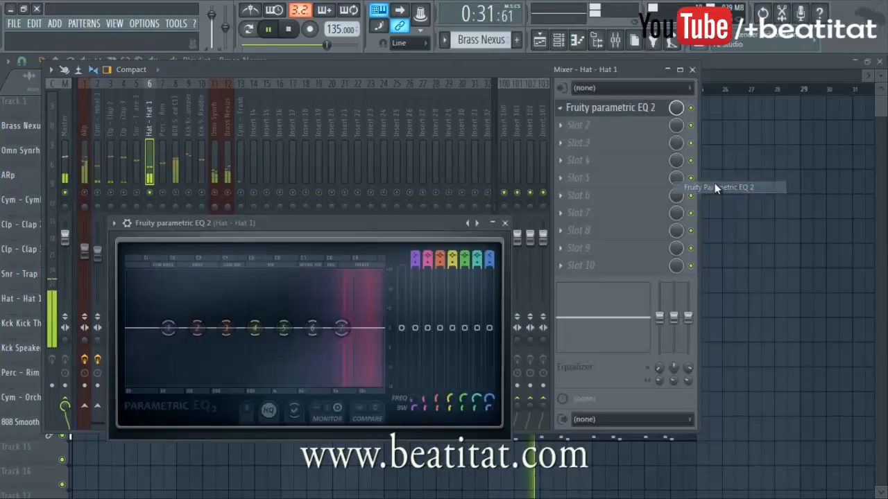
Step: Set the Hat 1 EQ's band 1 to high pass with a higher cutoff, boost band 6 around 9.1 kHz, and unsolo the hat
scroll(414, 261, up, 2)
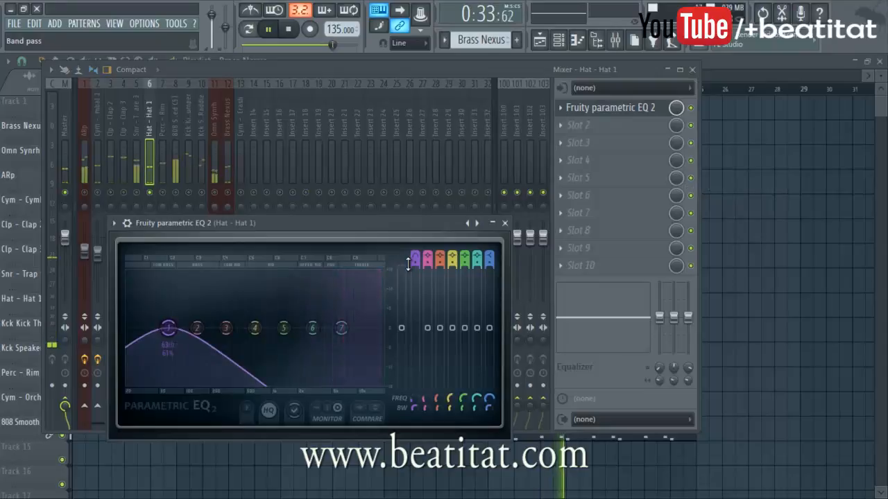
scroll(413, 260, up, 1)
drag(169, 328, 354, 316)
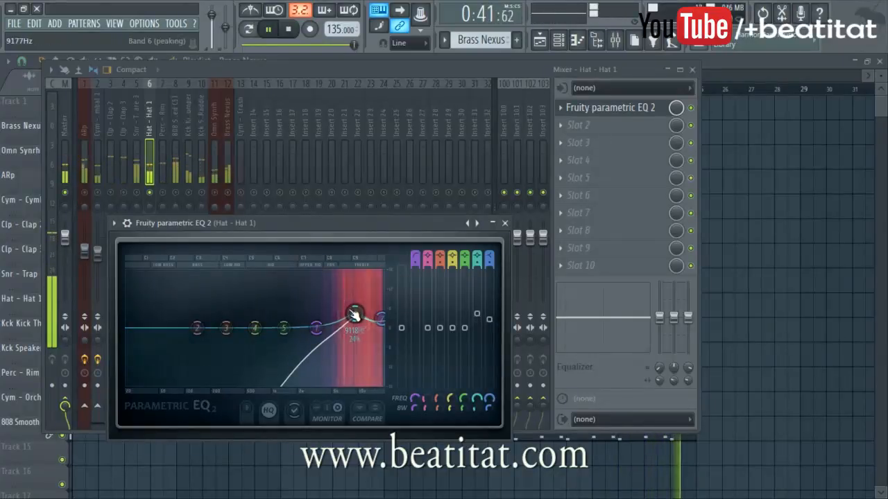
key(space)
key(Escape)
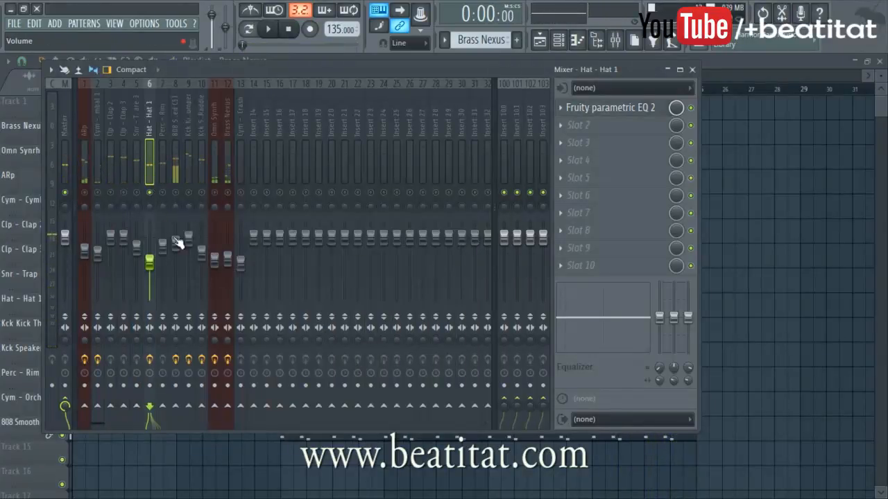
right_click(150, 192)
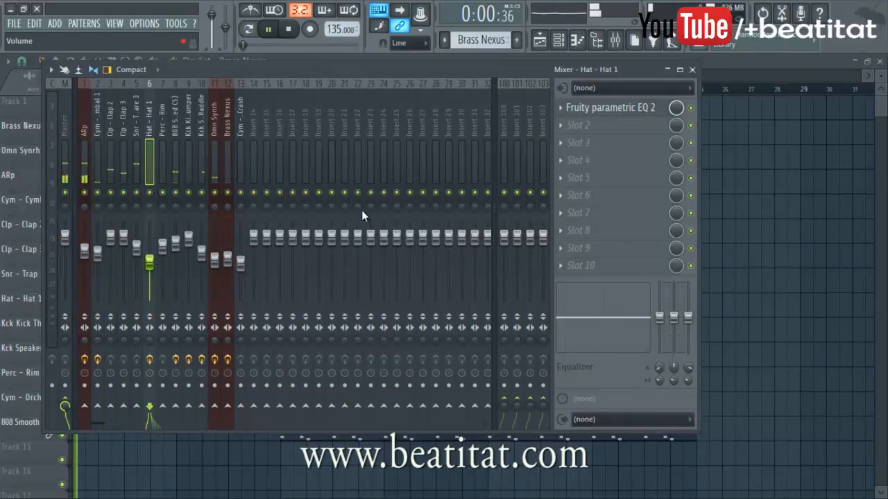
key(F9)
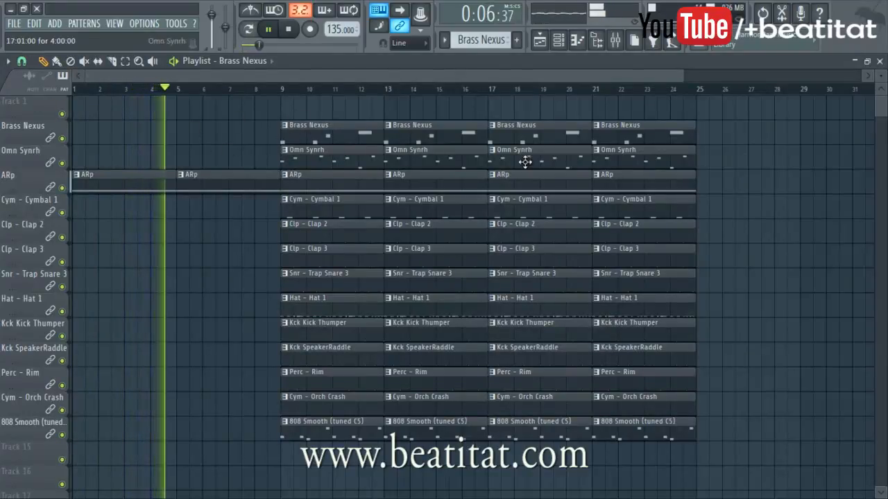
Step: Add playlist time markers named INtro at bar 1 and Chorus at bar 9
click(493, 89)
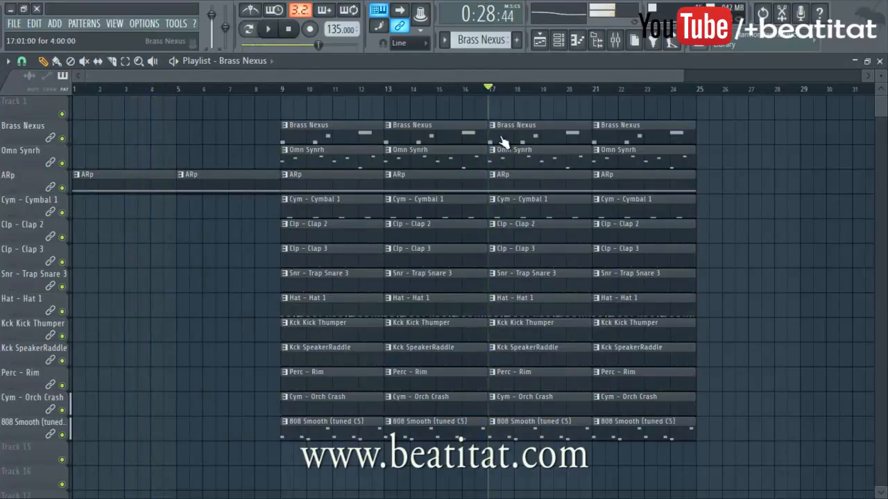
key(alt+t)
text(Intro)
key(Return)
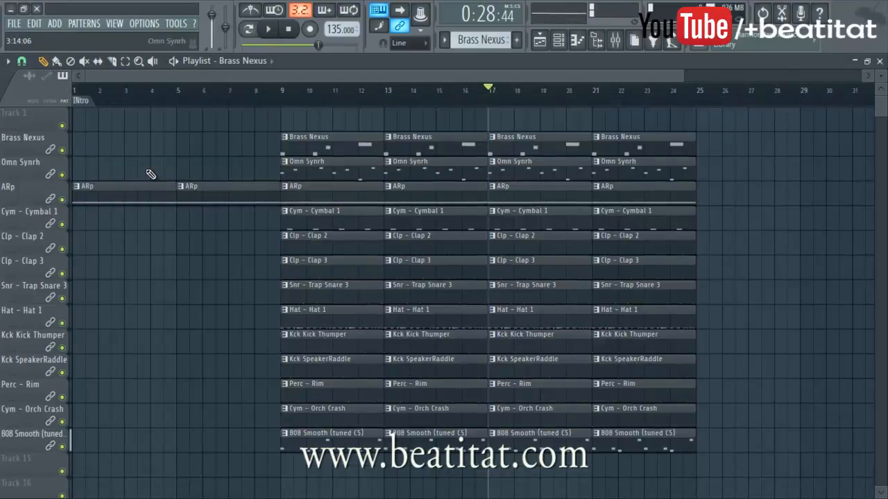
key(alt+t)
text(Chorus)
key(Return)
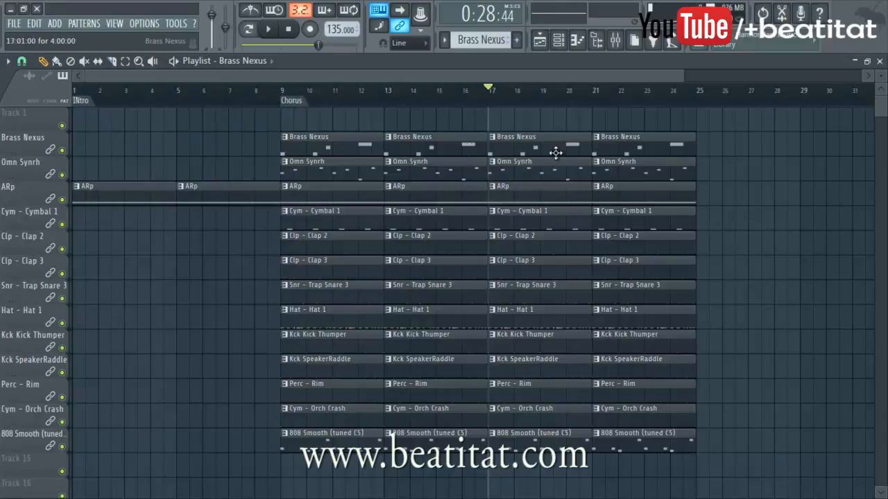
Step: Insert a track below Brass Nexus and move its bar 17 and bar 21 clips there as a unique copy of the pattern
right_click(37, 173)
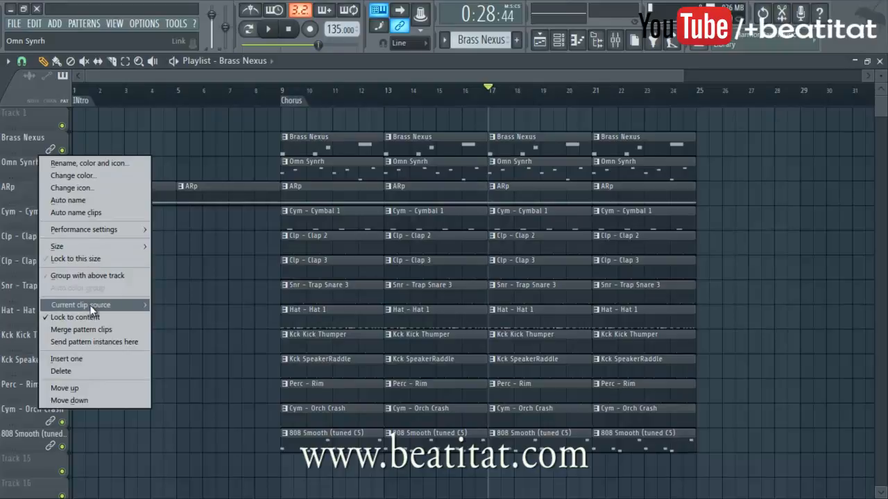
click(104, 359)
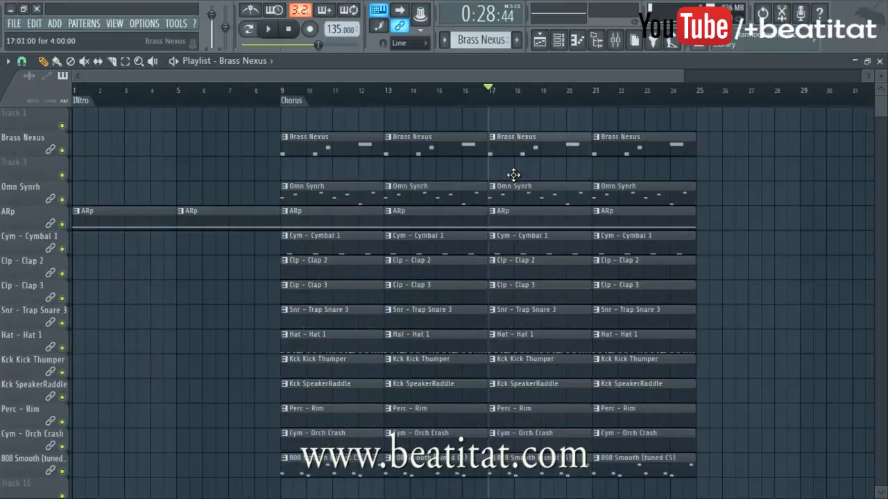
drag(513, 174, 513, 173)
click(492, 161)
click(521, 246)
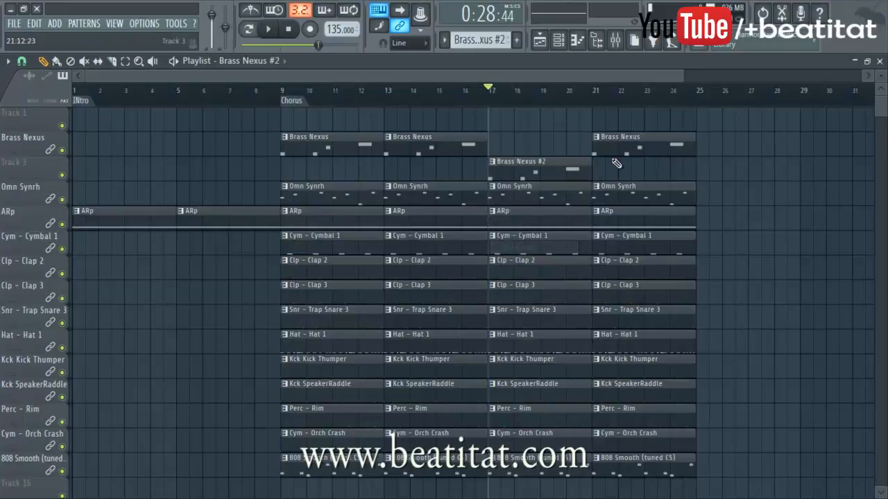
drag(618, 147, 618, 173)
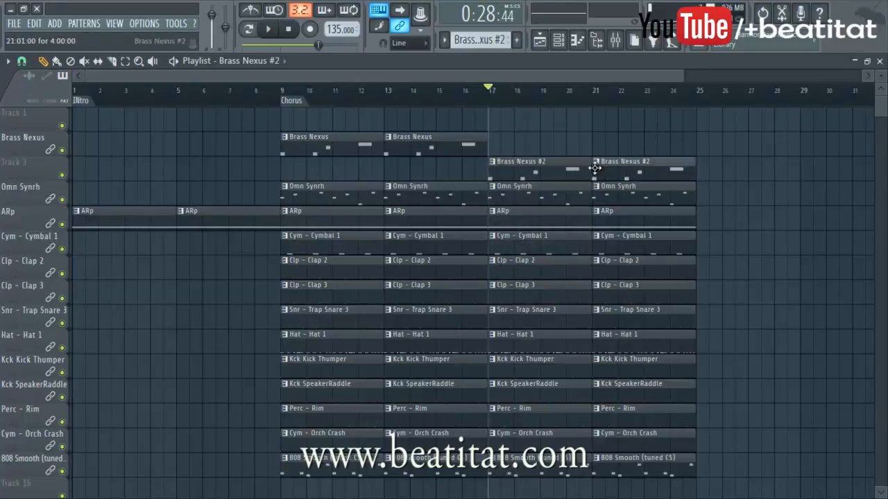
Step: Examine the notes of the Brass Nexus #2 clip in the piano roll with all of them selected
double_click(571, 175)
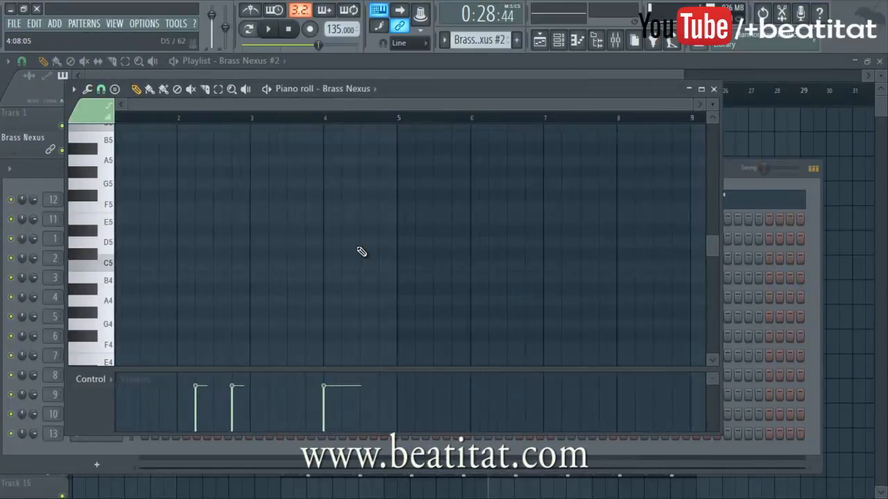
key(ctrl+a)
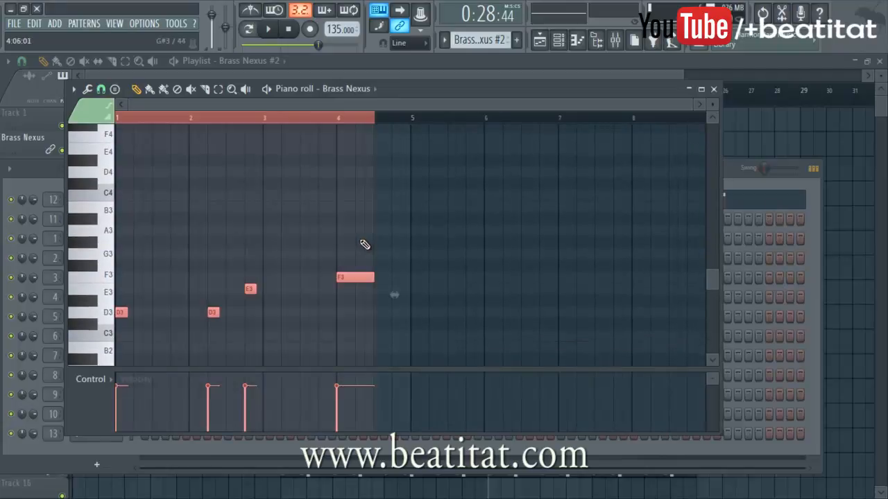
key(F7)
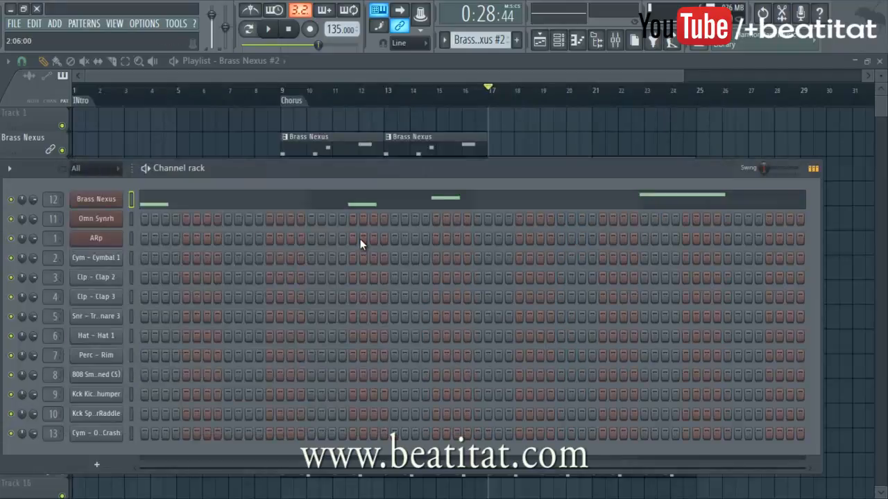
right_click(655, 106)
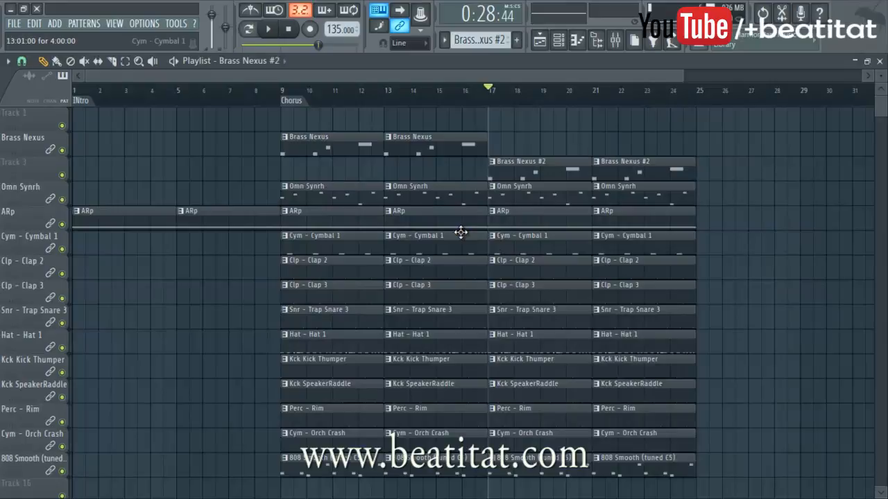
Step: Insert a track below Omn Synrh and move its bar 17 and bar 21 clips there as a unique copy of the pattern
right_click(41, 211)
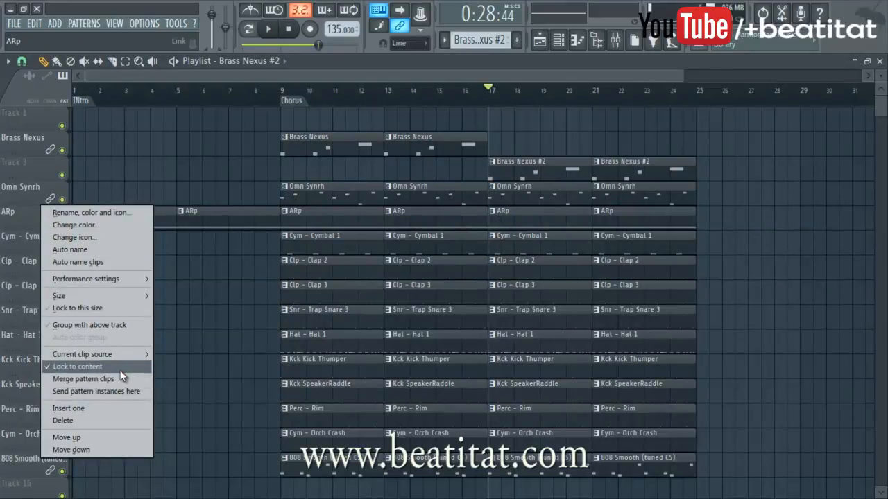
click(69, 409)
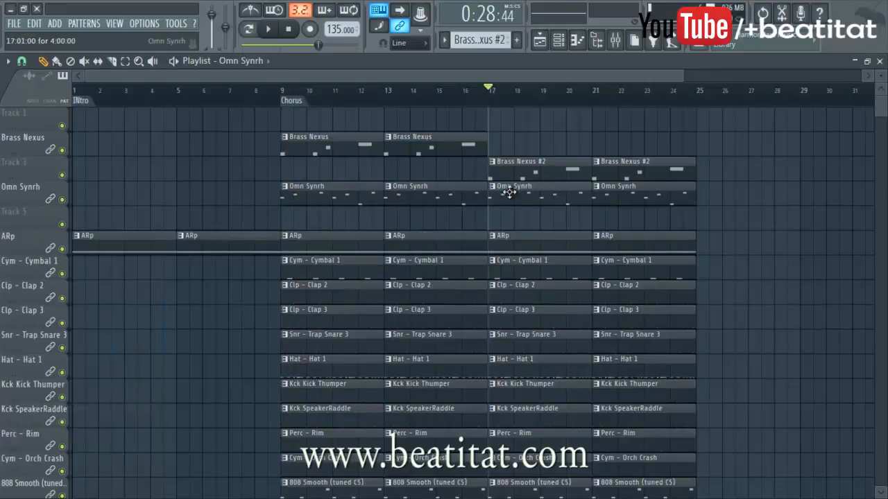
click(492, 210)
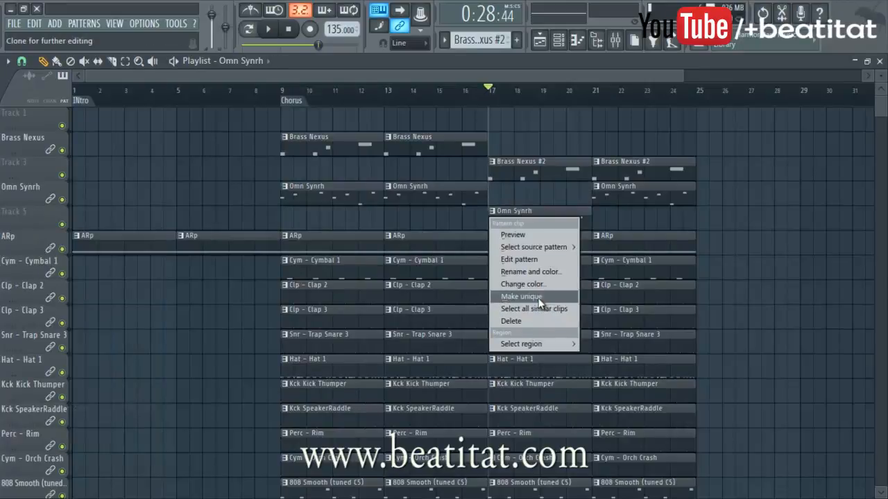
click(521, 296)
right_click(627, 200)
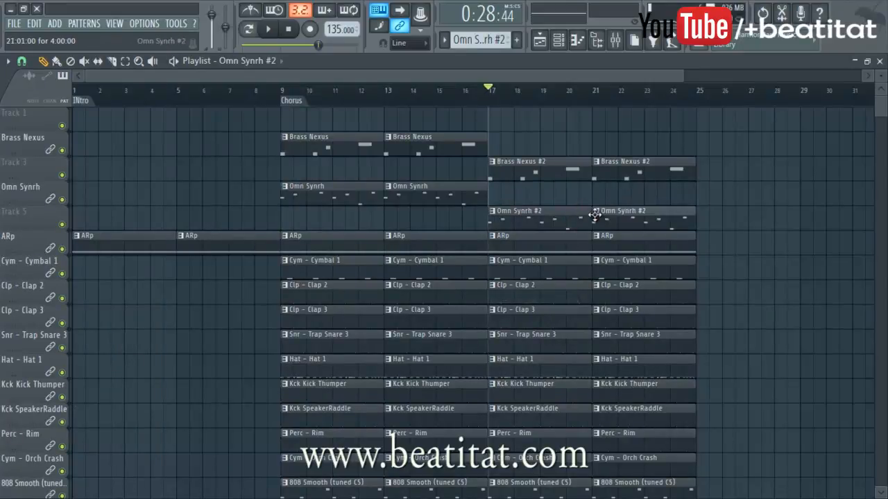
Step: Examine the notes of the Omn Synrh #2 clip in the piano roll and return to the playlist
double_click(562, 214)
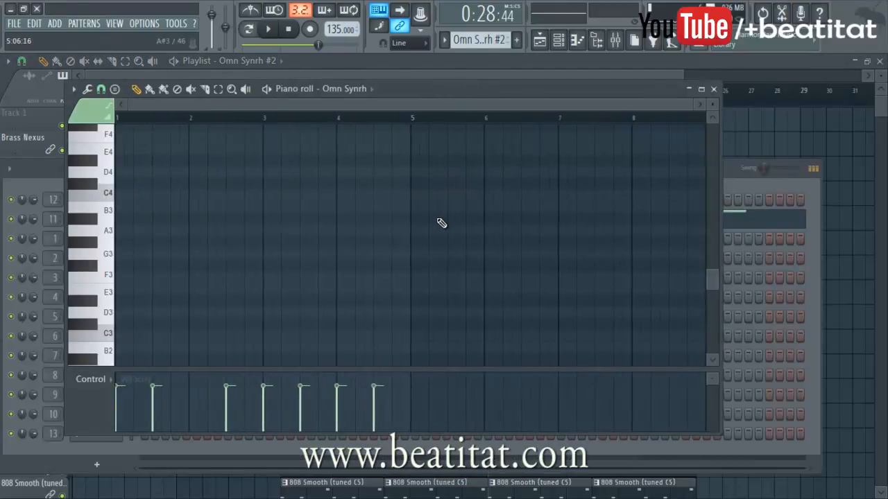
scroll(441, 222, up, 2)
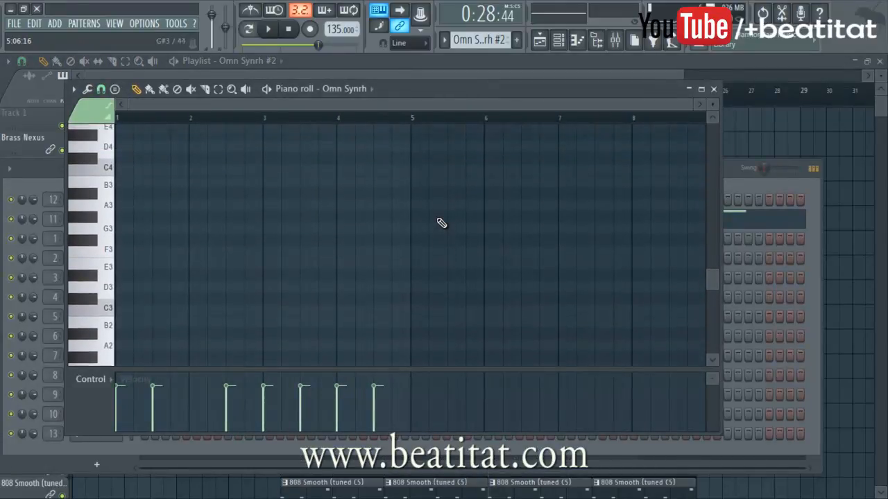
scroll(441, 222, up, 15)
scroll(441, 222, down, 3)
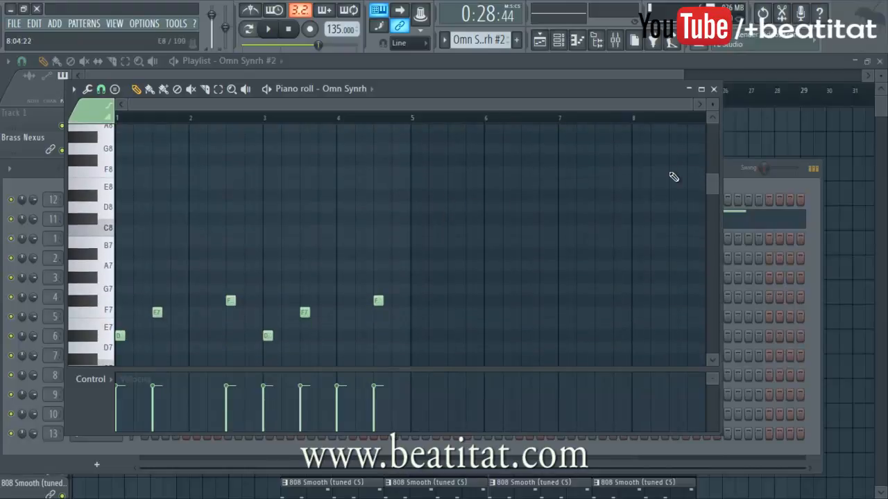
click(642, 60)
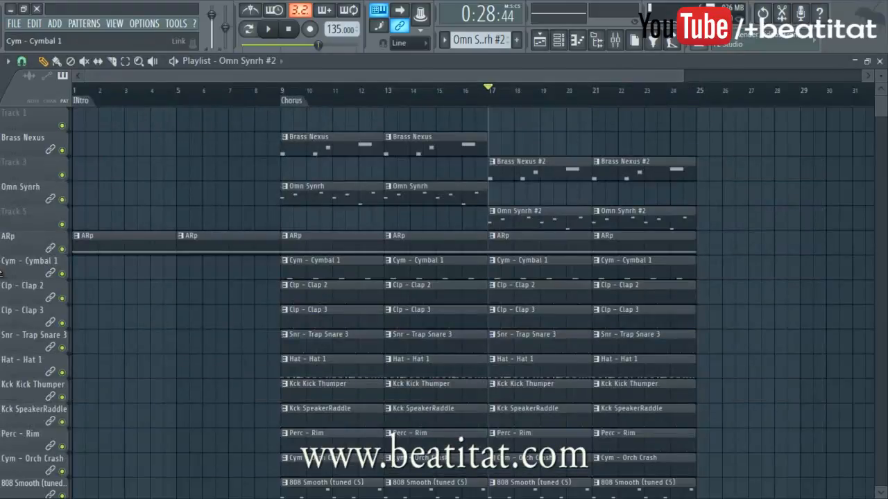
Step: Insert a track below ARp and move its bar 17 and bar 21 clips there as a unique copy of the pattern
right_click(23, 255)
right_click(12, 275)
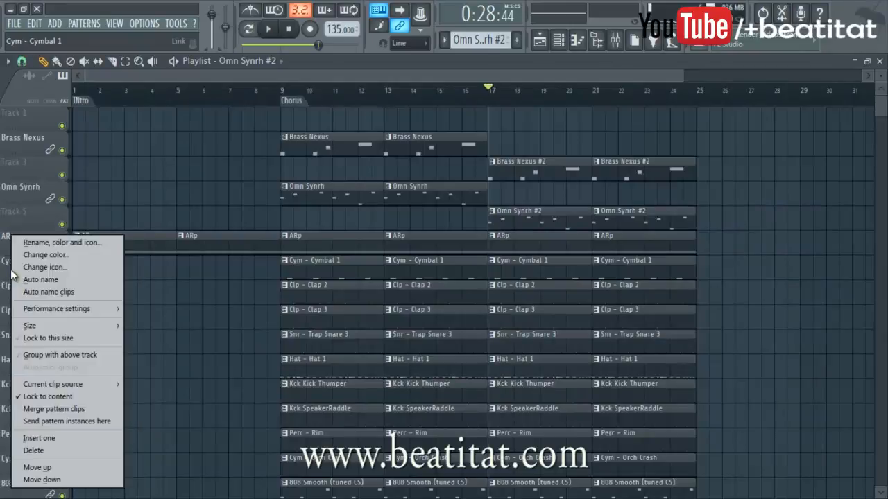
click(60, 436)
drag(549, 243, 545, 273)
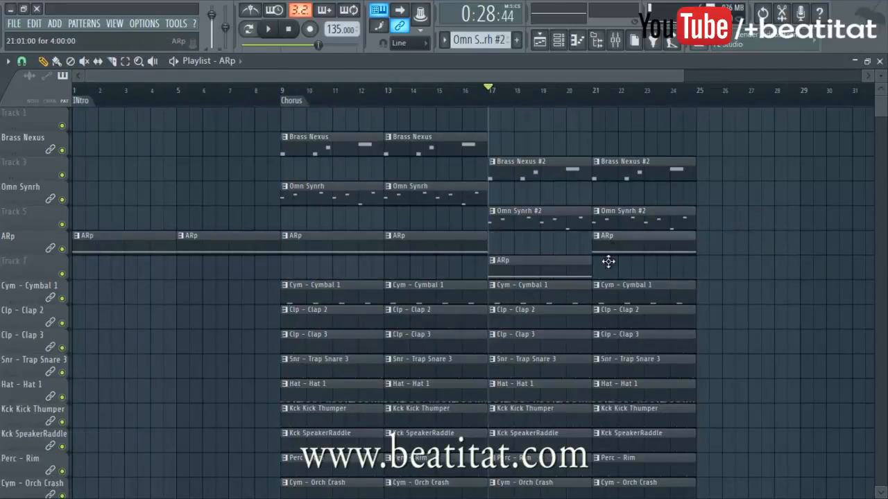
drag(608, 262, 608, 272)
right_click(493, 261)
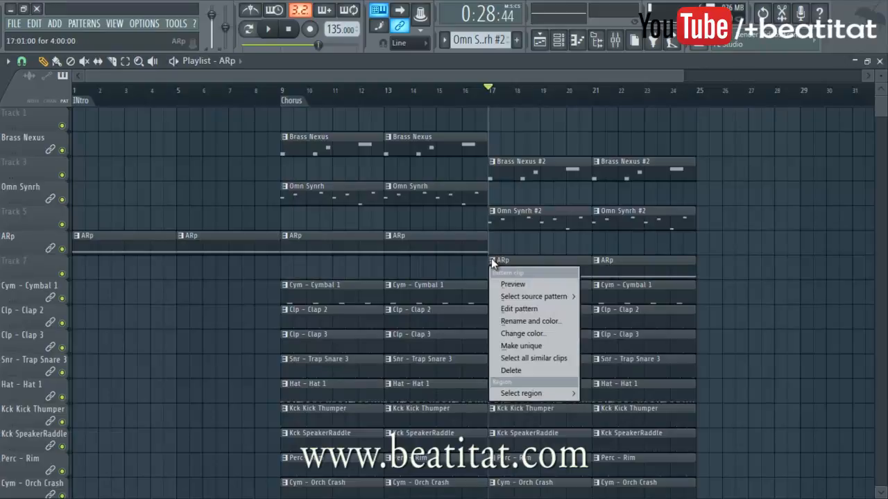
click(519, 346)
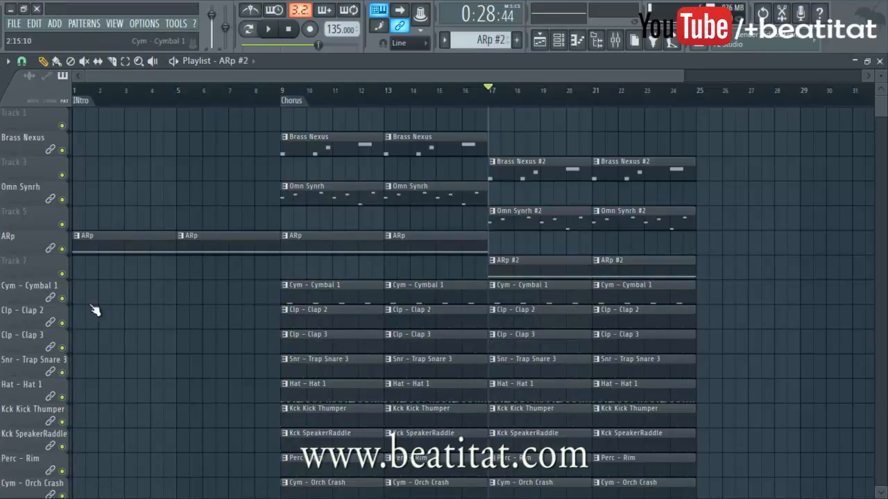
Step: Lock the unnamed tracks holding the ARp #2, Omn Synrh #2 and Brass Nexus #2 clips to their content
right_click(28, 272)
mouse_move(70, 382)
click(167, 395)
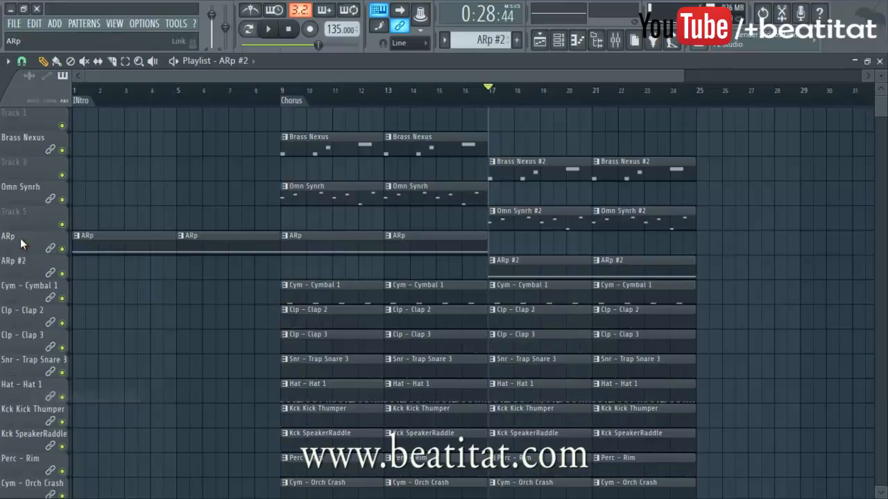
right_click(39, 236)
click(70, 361)
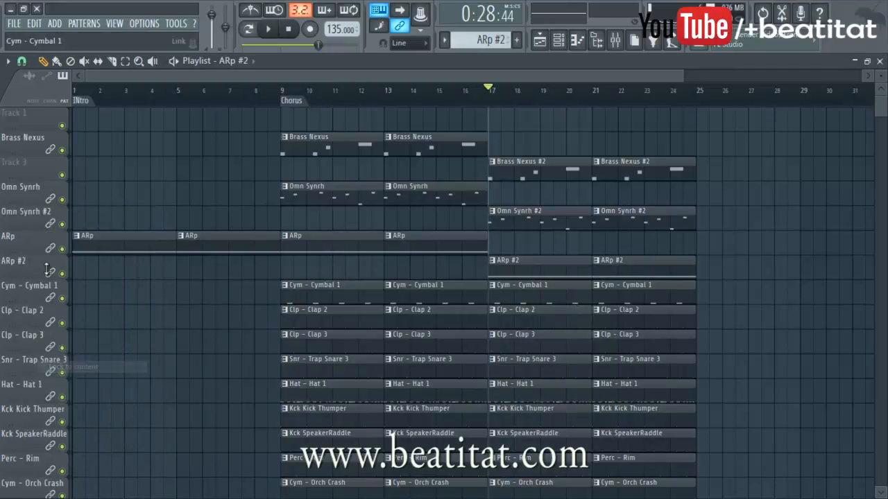
right_click(43, 161)
click(87, 317)
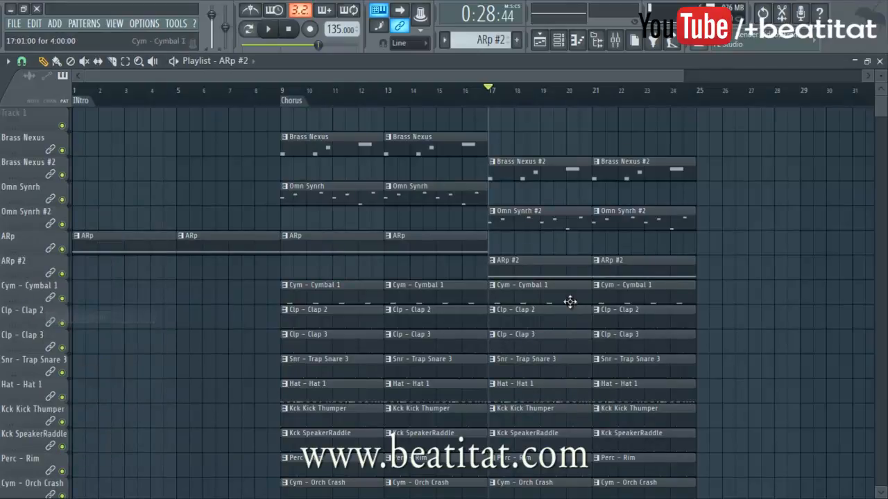
Step: Check the ARp #2 notes in the piano roll and audition the arrangement from bar 17
double_click(499, 260)
scroll(451, 239, up, 3)
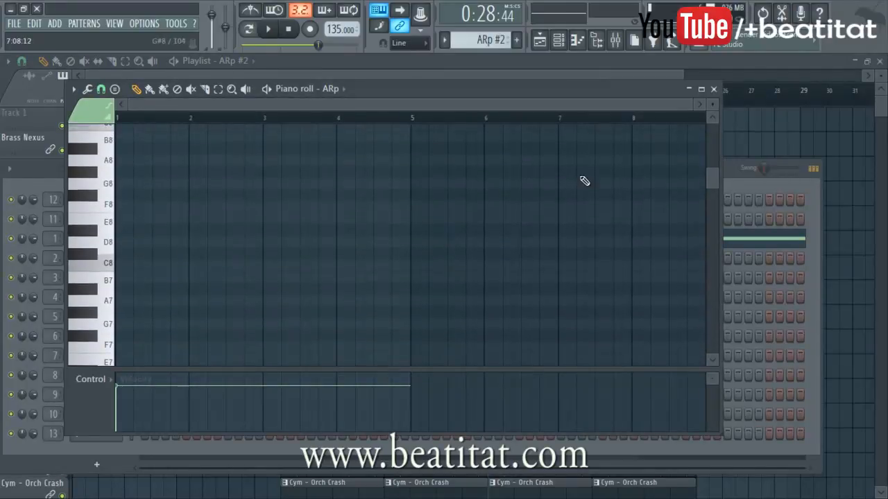
key(F12)
key(space)
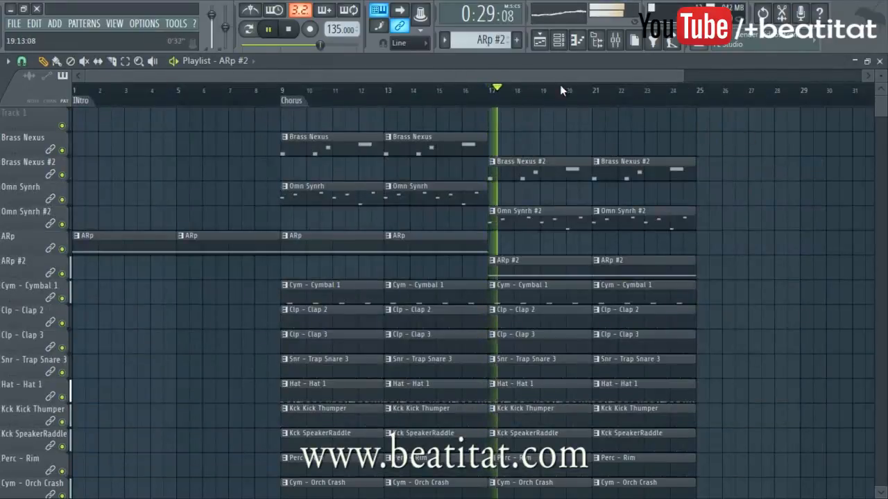
scroll(604, 198, down, 4)
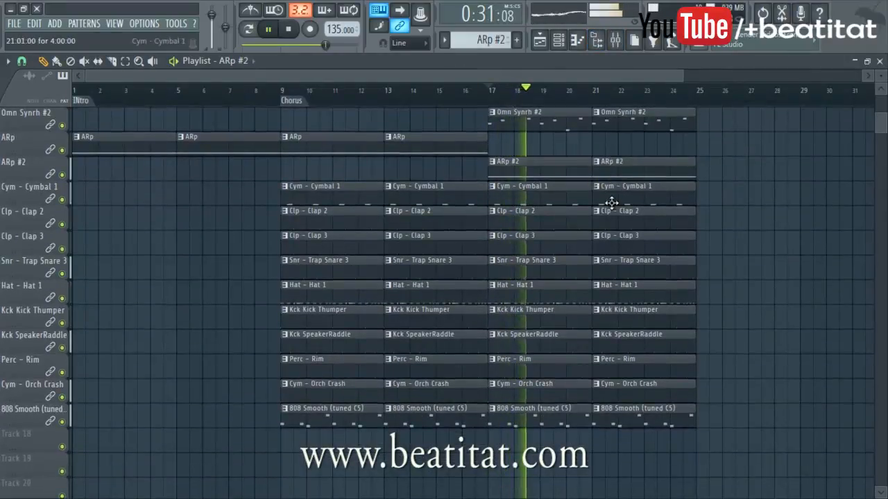
key(space)
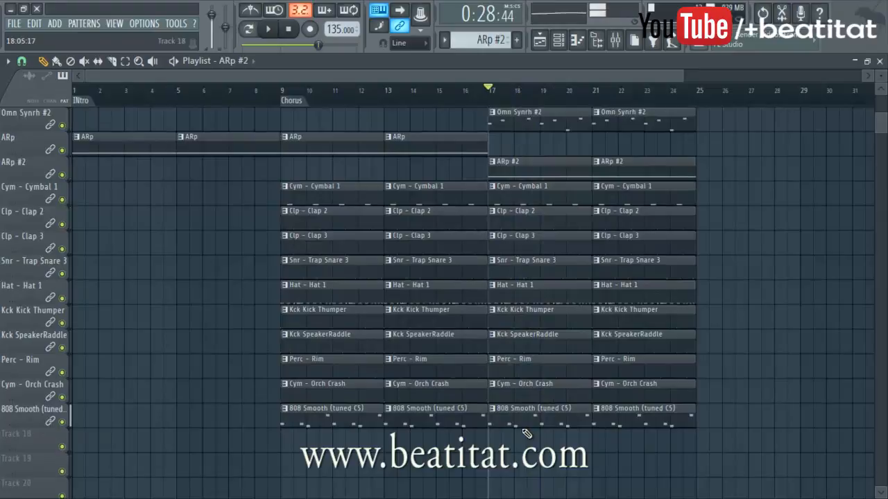
Step: Move the 808 Smooth (tuned C5) part from bar 17 onward to track 18 as a unique pattern and lock that track to its content
drag(529, 420, 525, 445)
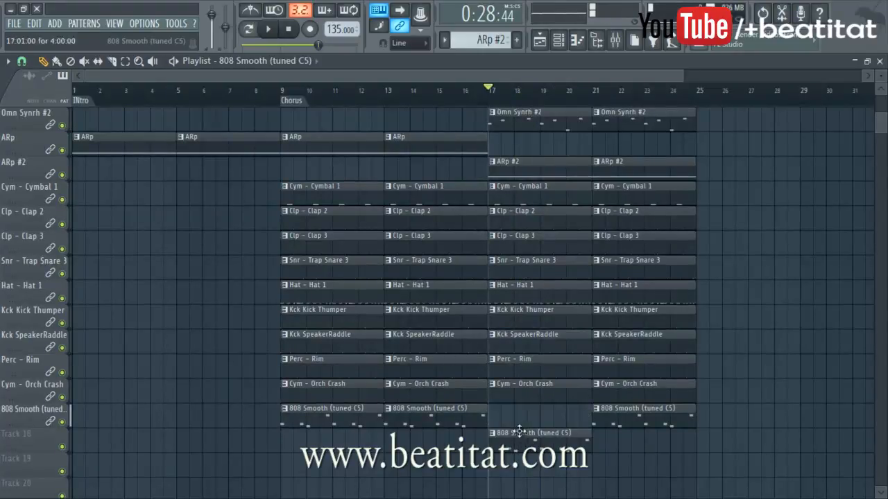
drag(613, 415, 607, 444)
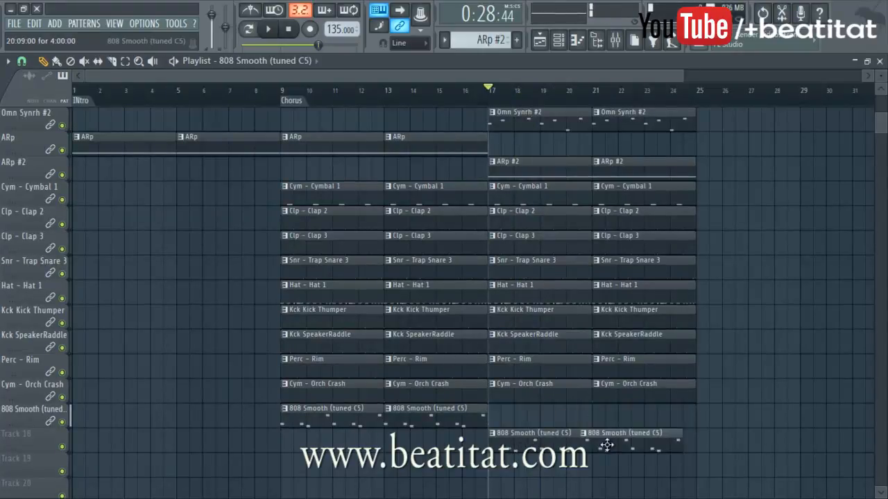
click(494, 433)
click(523, 432)
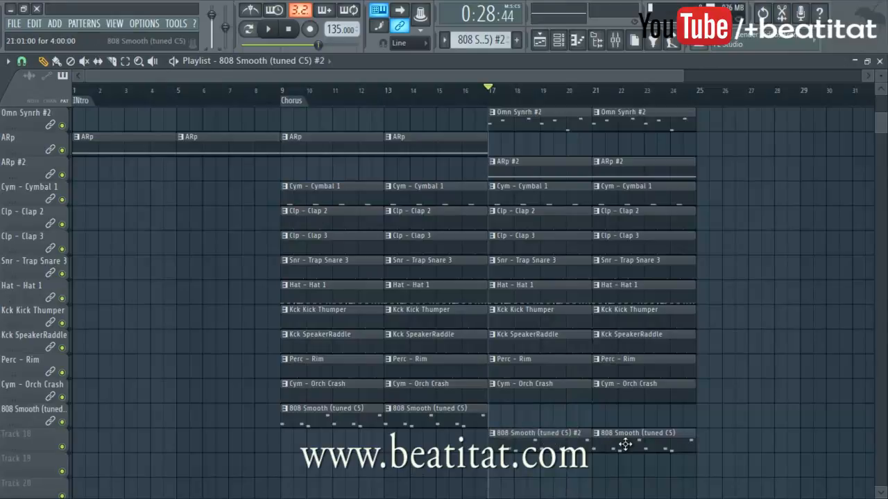
right_click(621, 447)
right_click(58, 444)
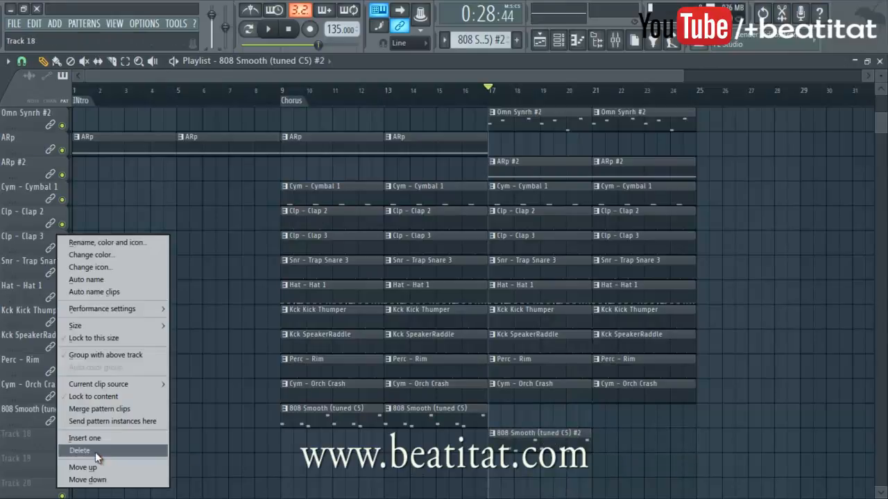
click(119, 398)
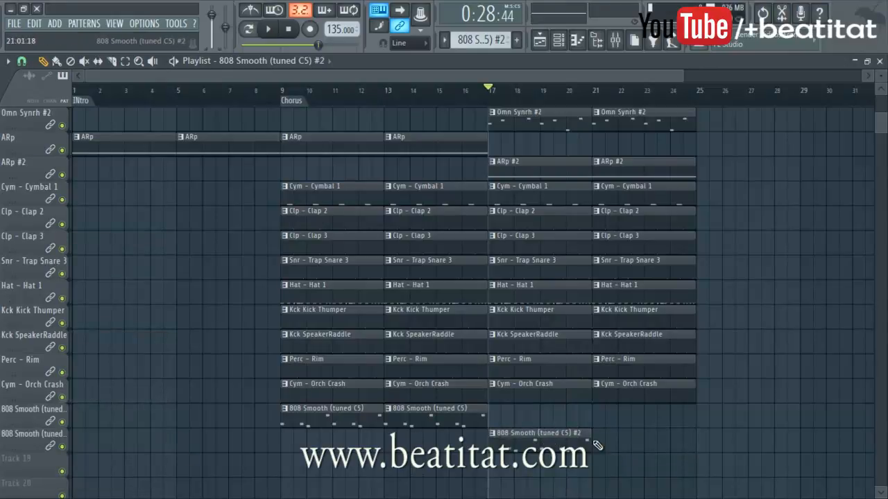
Step: Examine the notes of the 808 Smooth (tuned C5) #2 clip in the piano roll
double_click(532, 444)
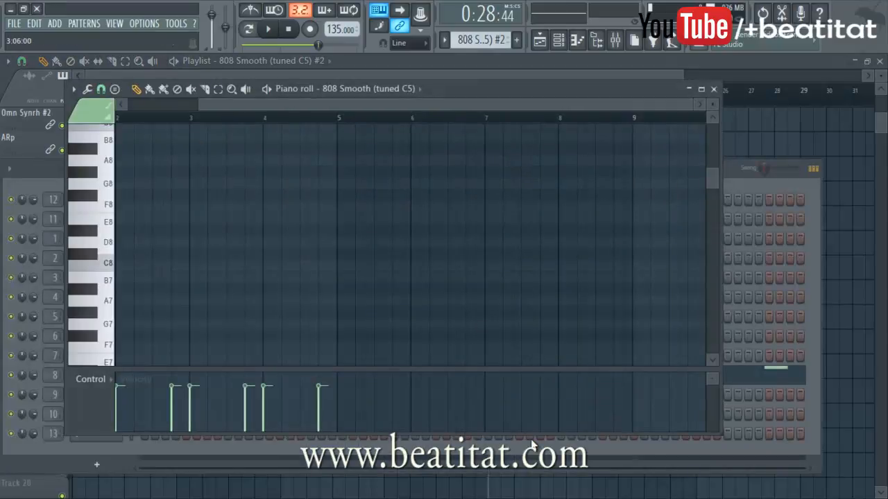
scroll(448, 233, down, 8)
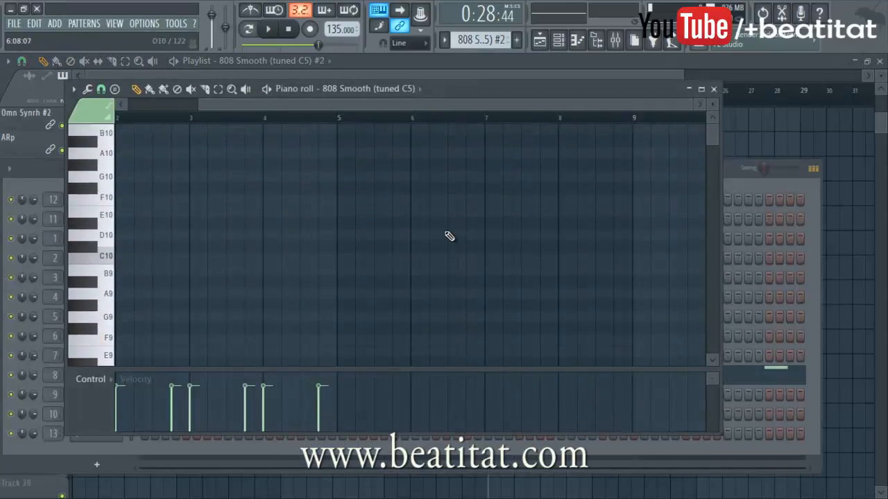
scroll(448, 236, down, 5)
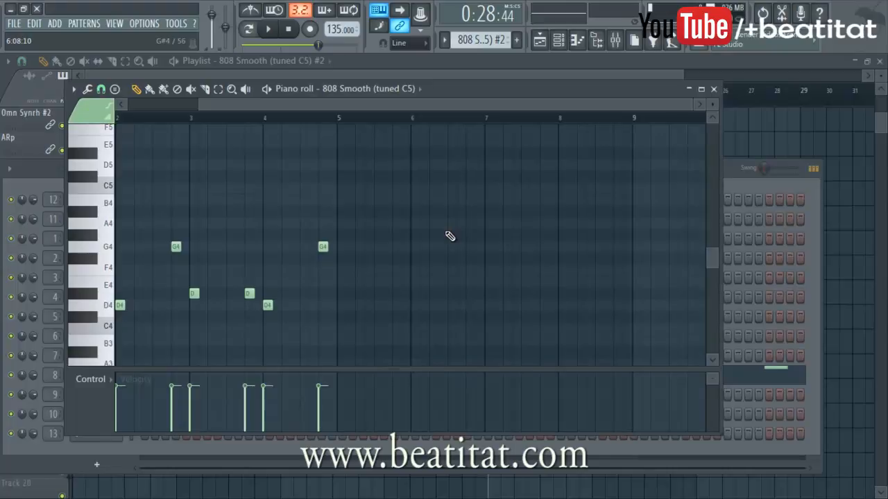
key(F7)
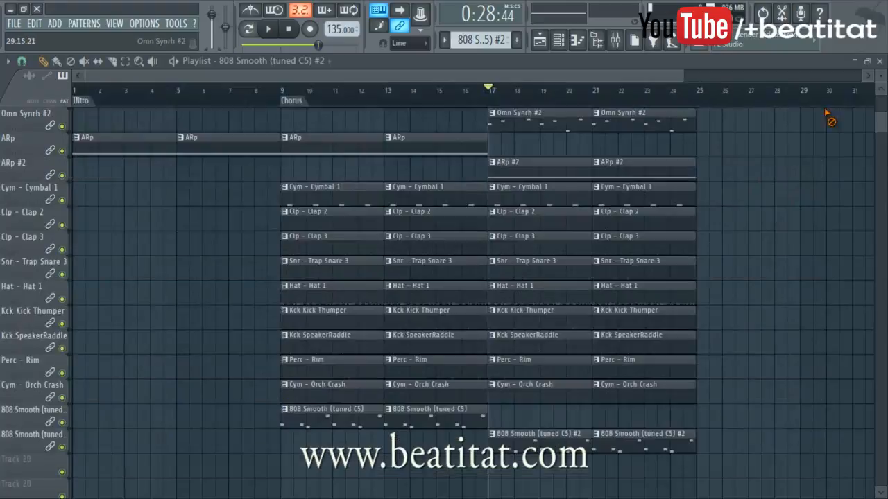
Step: Play the arrangement from bar 17 and review all its tracks with more bars in view
key(space)
scroll(503, 248, up, 4)
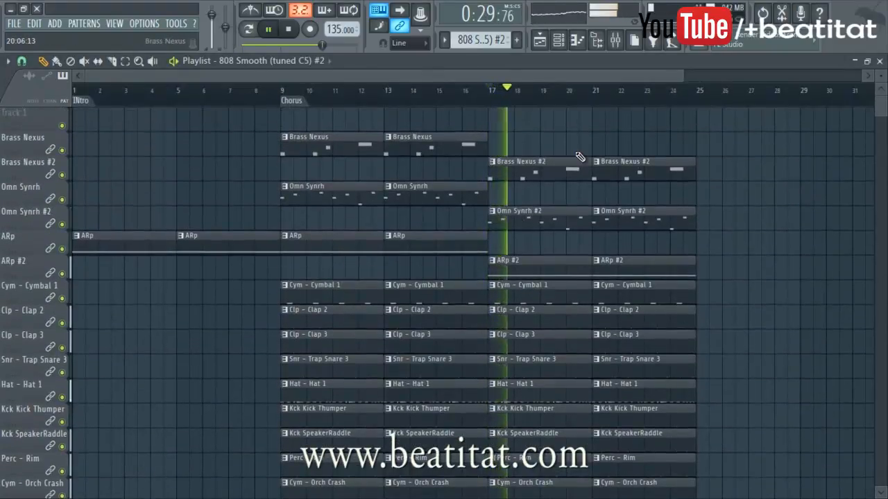
drag(681, 72, 860, 72)
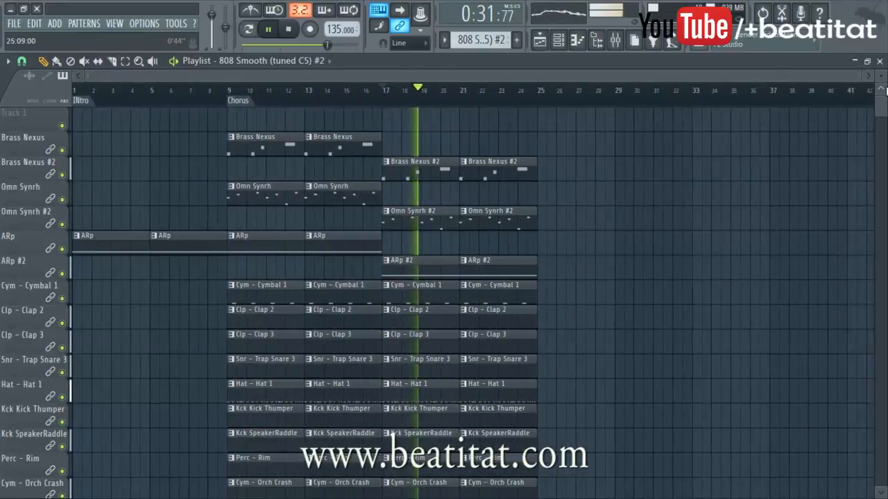
scroll(539, 244, down, 5)
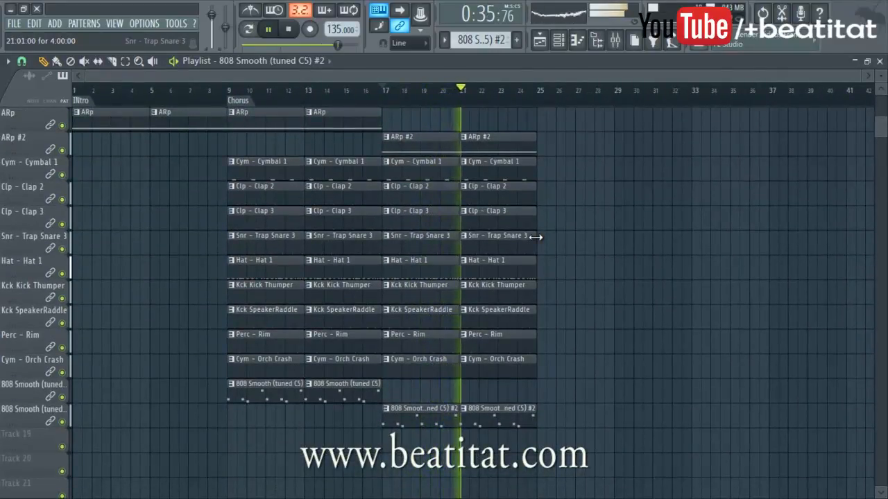
Step: Delete the Perc - Rim clips at bars 9 and 13 and the Cym - Orch Crash clips at bars 13 and 21
scroll(535, 237, up, 3)
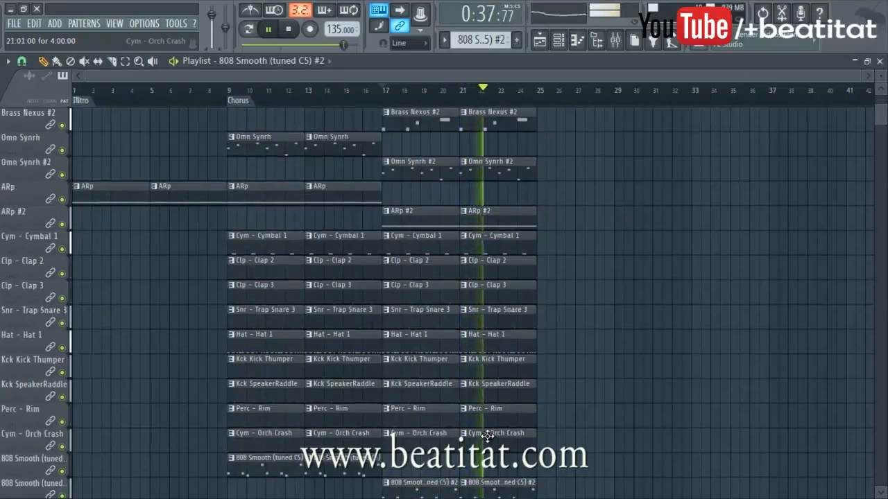
scroll(446, 440, up, 2)
scroll(446, 440, down, 2)
right_click(347, 421)
right_click(300, 419)
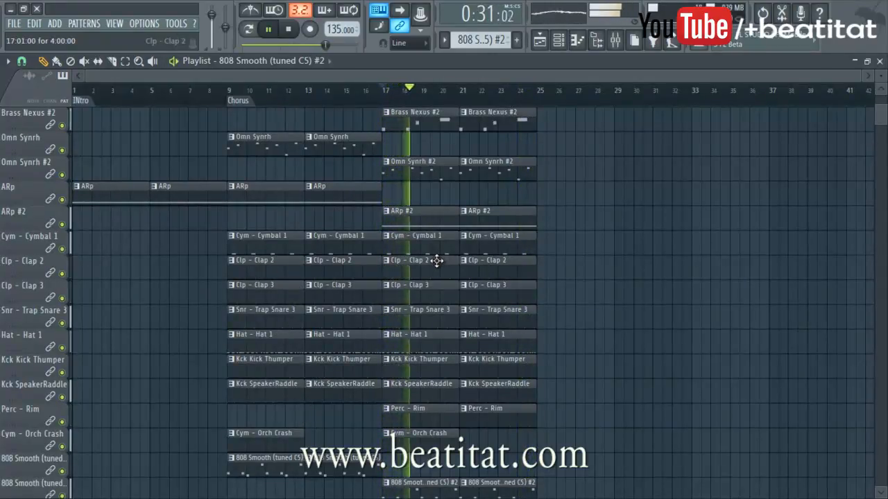
scroll(424, 263, up, 2)
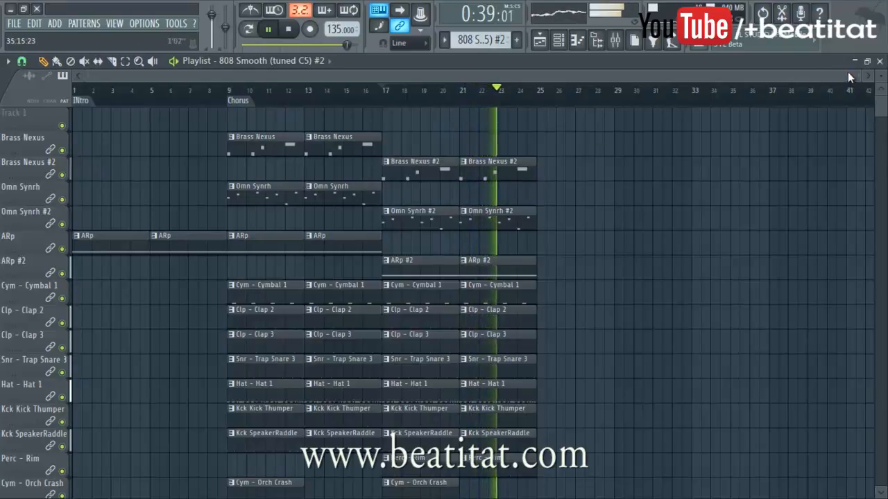
drag(27, 75, 38, 74)
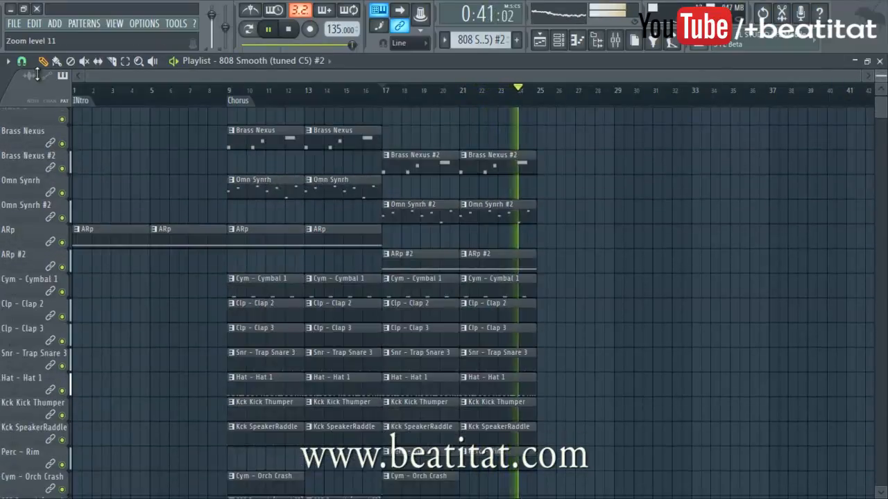
Step: Play back the intro and chorus and review the arrangement's tracks
scroll(565, 192, down, 3)
scroll(565, 192, up, 2)
key(space)
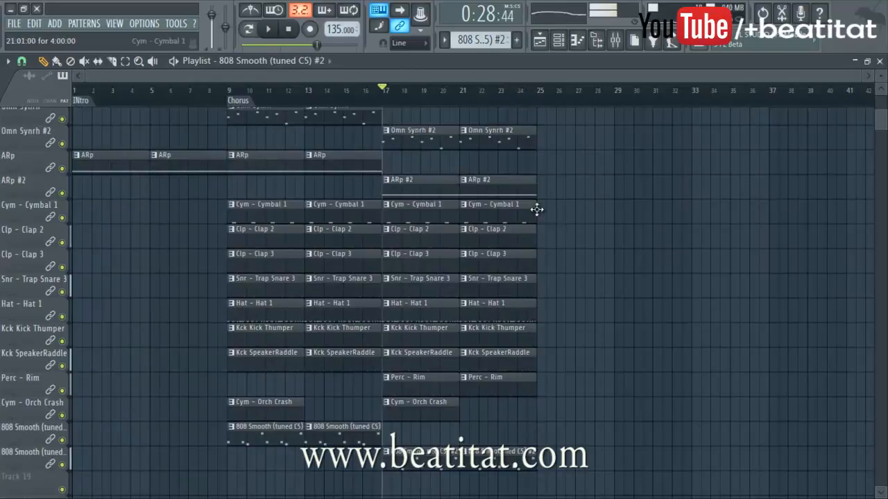
scroll(537, 210, up, 3)
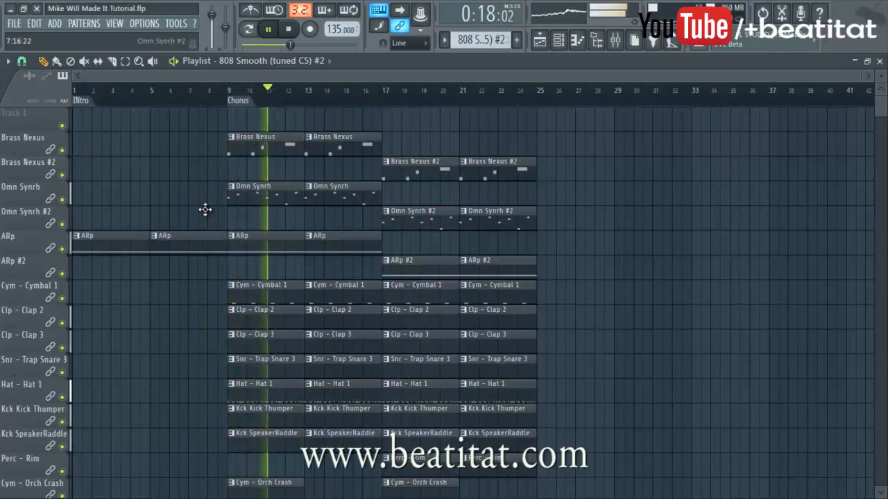
scroll(63, 359, down, 1)
scroll(51, 392, up, 1)
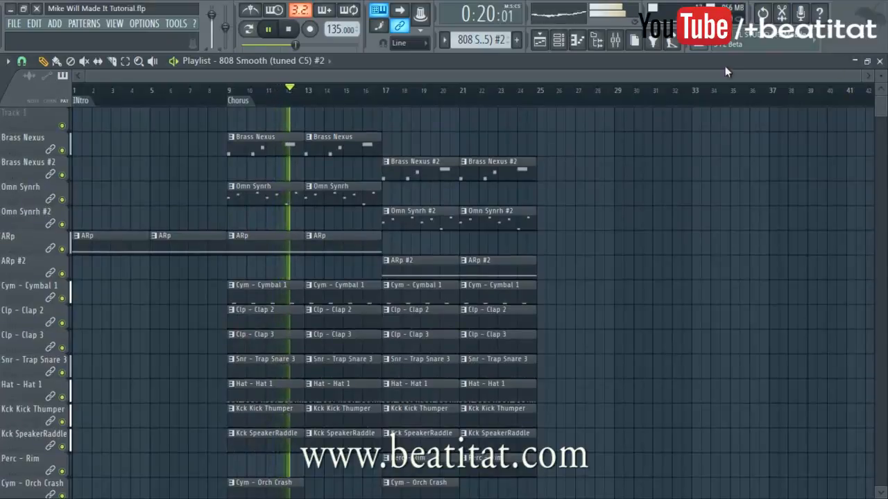
Step: Shrink the track heights and add ARp clips at bars 25 and 29
drag(36, 82, 37, 72)
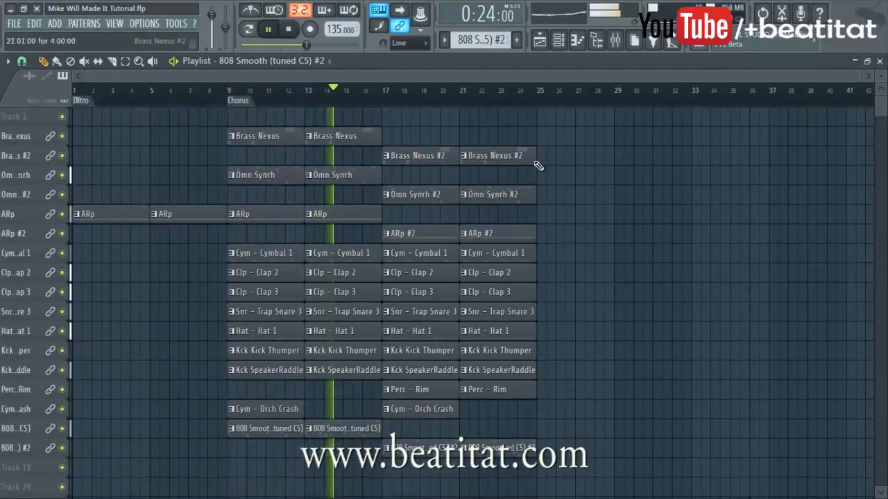
click(555, 215)
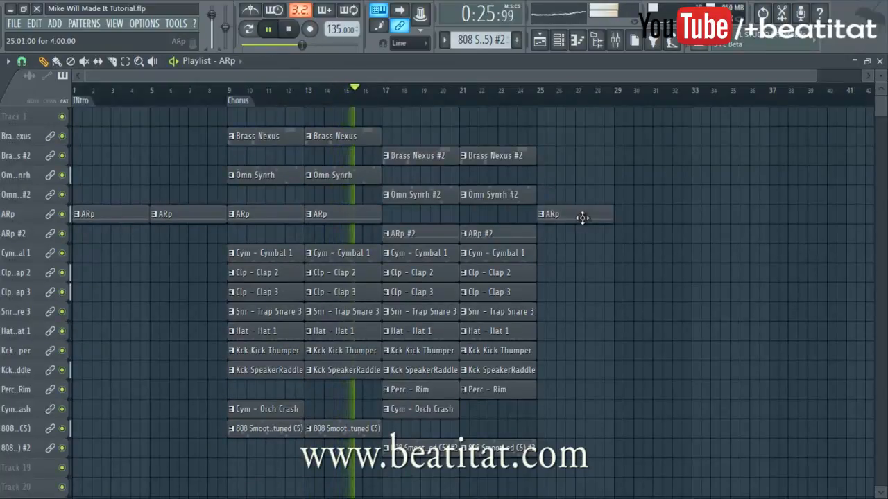
click(620, 215)
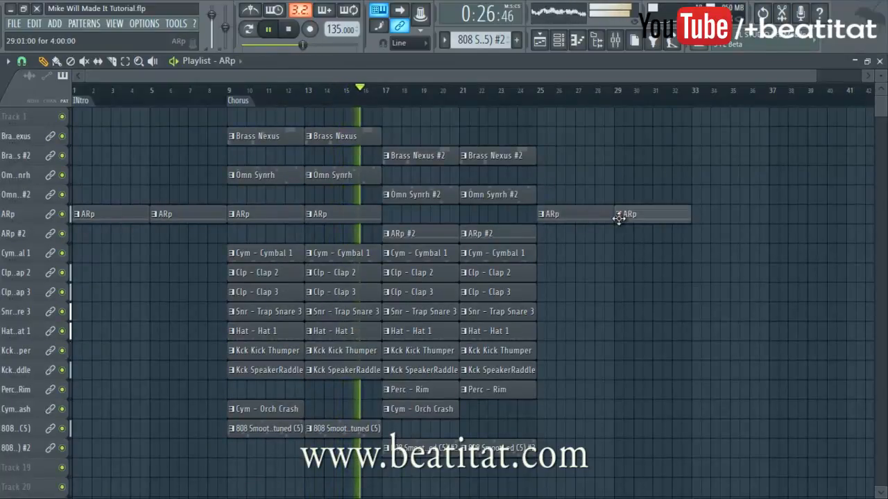
Step: Add Snr - Trap Snare 3, Clp - Clap 3 and Clp - Clap 2 clips at bars 25 and 29
click(545, 312)
click(619, 311)
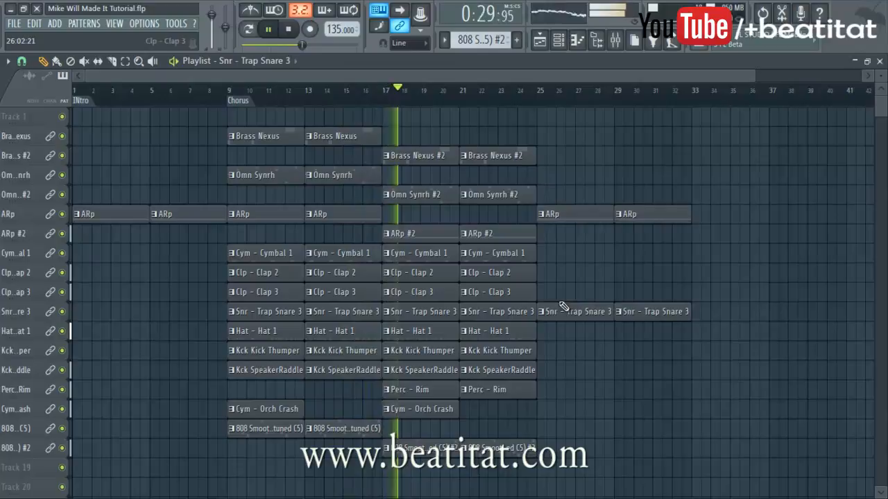
click(548, 292)
click(619, 292)
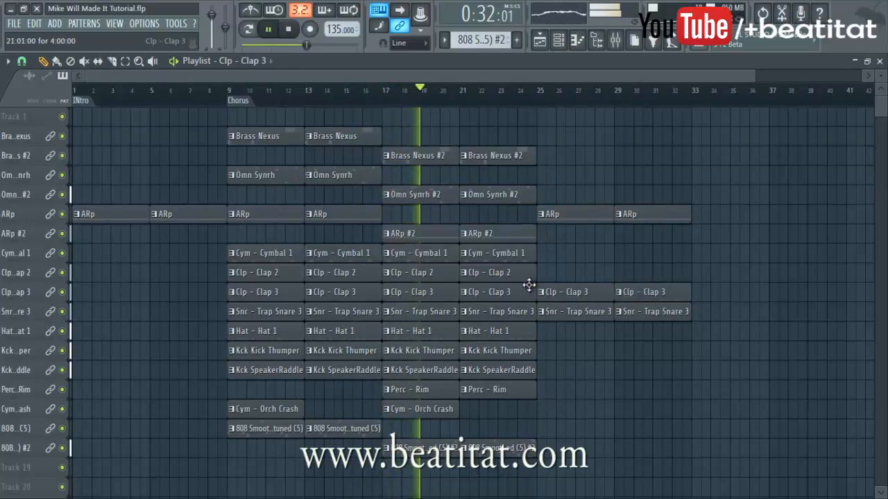
click(543, 274)
click(619, 272)
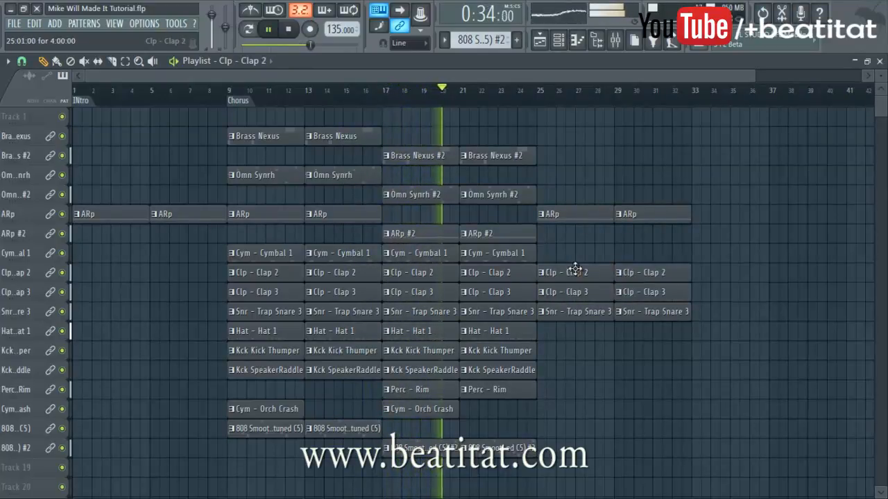
Step: Add Kck Kick Thumper and Kck SpeakerRaddle clips at bars 25 and 29
click(544, 352)
click(619, 352)
click(543, 371)
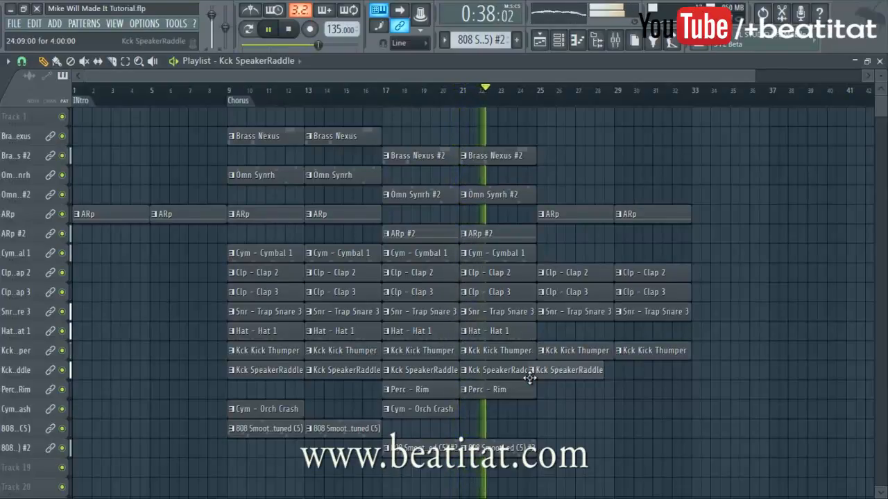
click(620, 371)
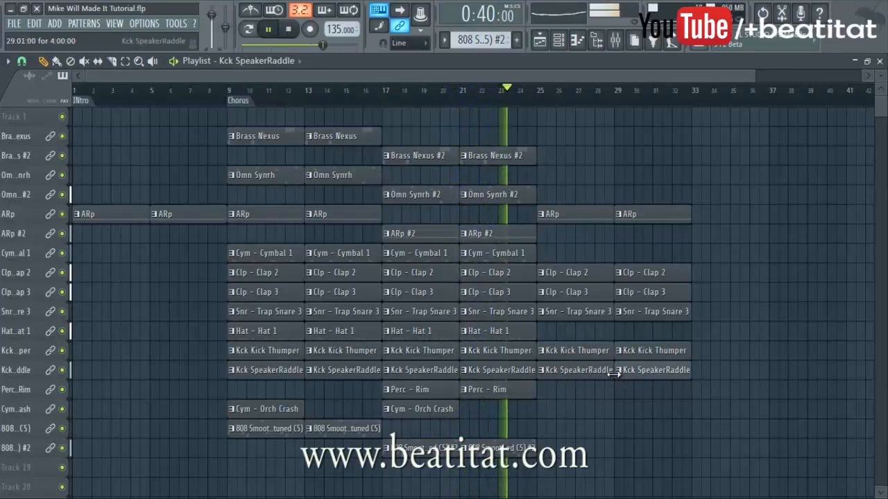
Step: Add 808 Smooth (tuned C5) clips at bars 25 and 29, Perc - Rim at bar 29 and Cym - Orch Crash at bar 25
click(544, 430)
click(619, 430)
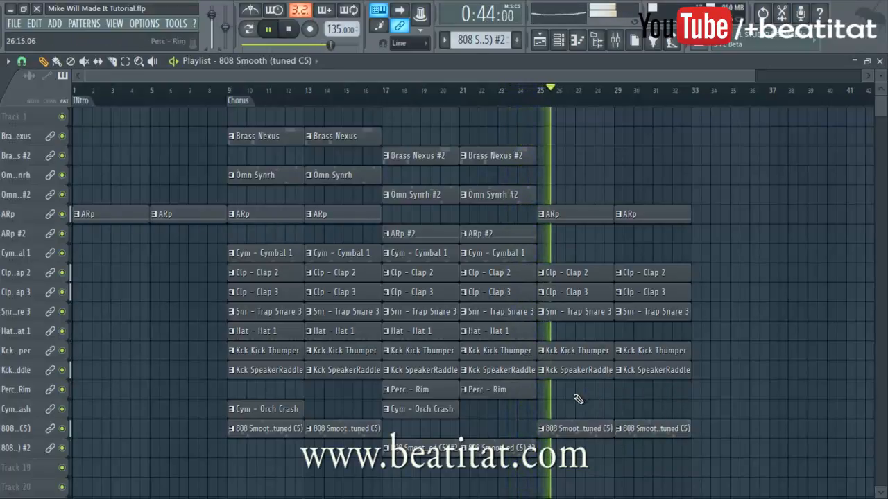
click(619, 390)
click(545, 410)
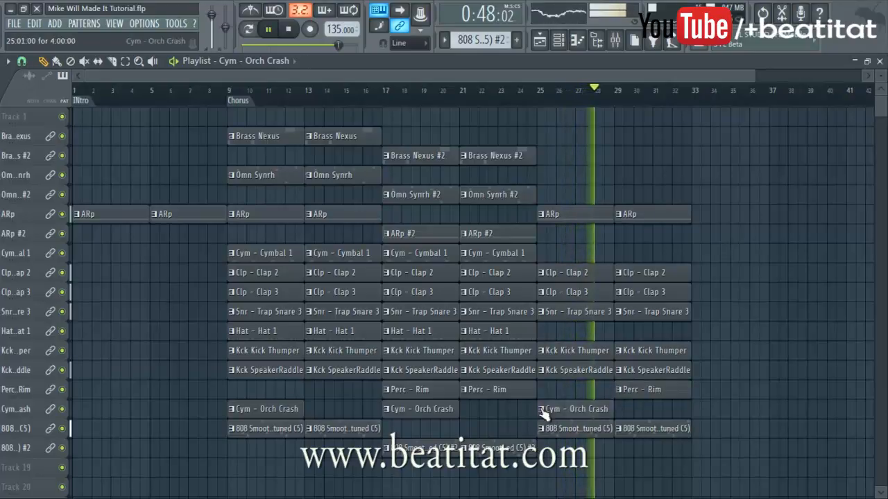
Step: Stop playback and add a time marker named Verse at bar 25
key(space)
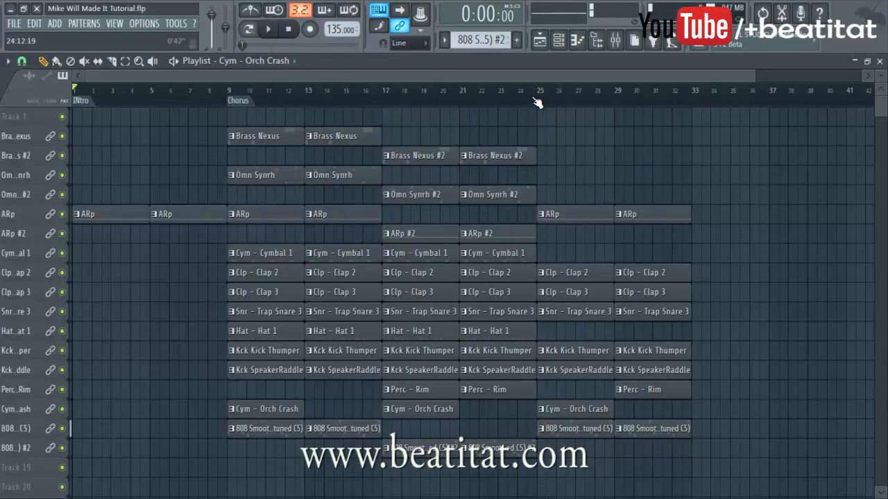
key(alt+t)
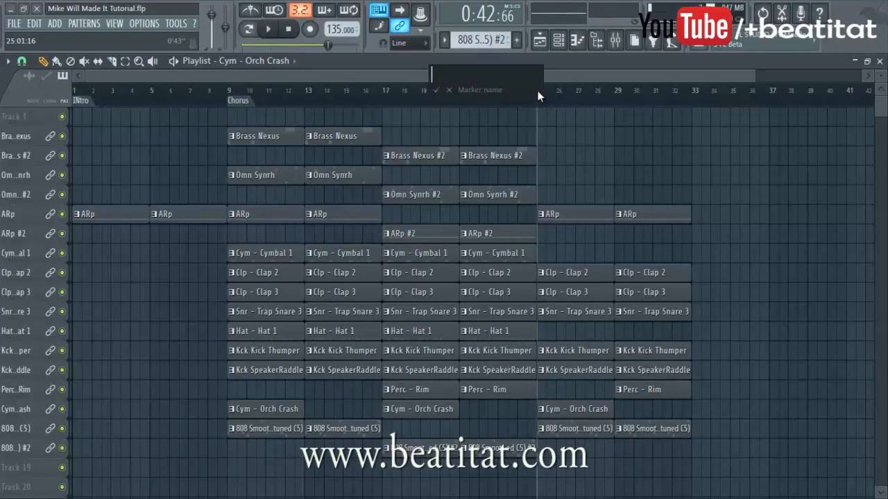
text(Verse)
key(Return)
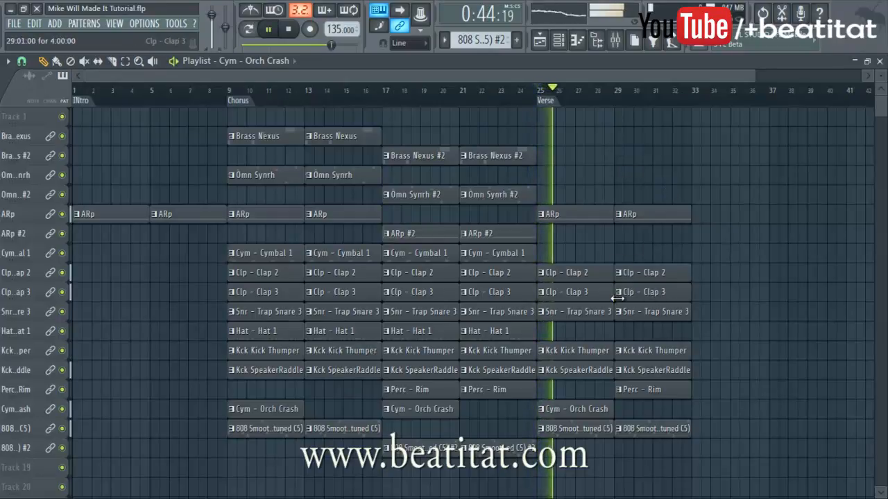
Step: Copy the verse clips from bars 25–32 to bar 33 without ARp, and add ARp #2 clips at bars 33 and 37
drag(550, 210, 698, 426)
ctrl+click(622, 218)
drag(582, 273, 729, 273)
click(680, 249)
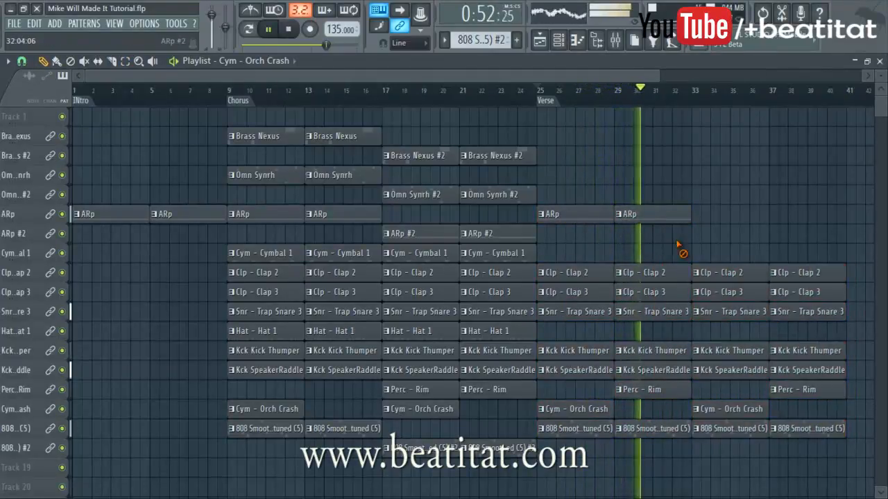
click(700, 235)
click(773, 236)
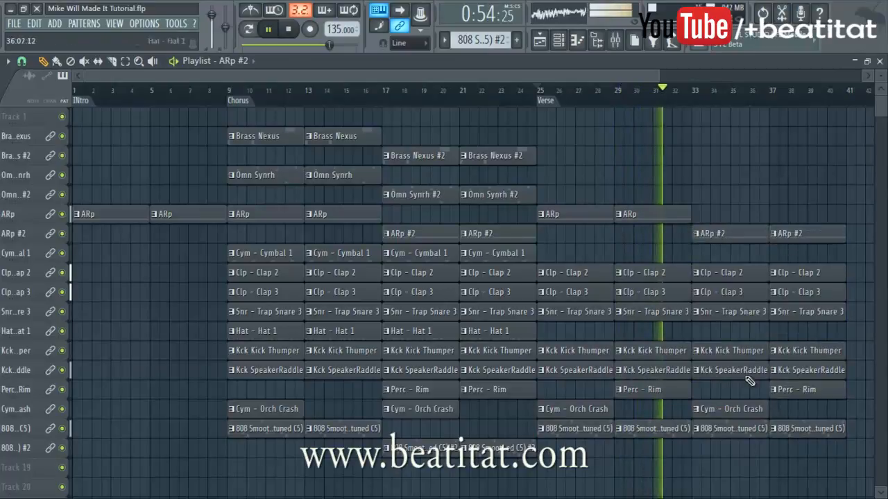
Step: Replace the 808 Smooth (tuned C5) clips at bars 33 and 37 with 808 Smooth (tuned C5) #2, trimming the first to three bars from 33:09
right_click(728, 429)
right_click(772, 428)
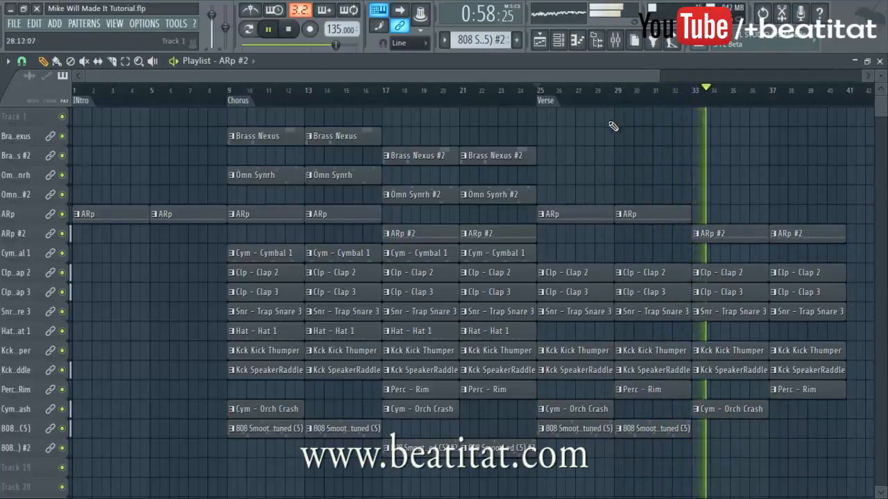
scroll(628, 291, down, 1)
click(641, 448)
drag(641, 448, 655, 448)
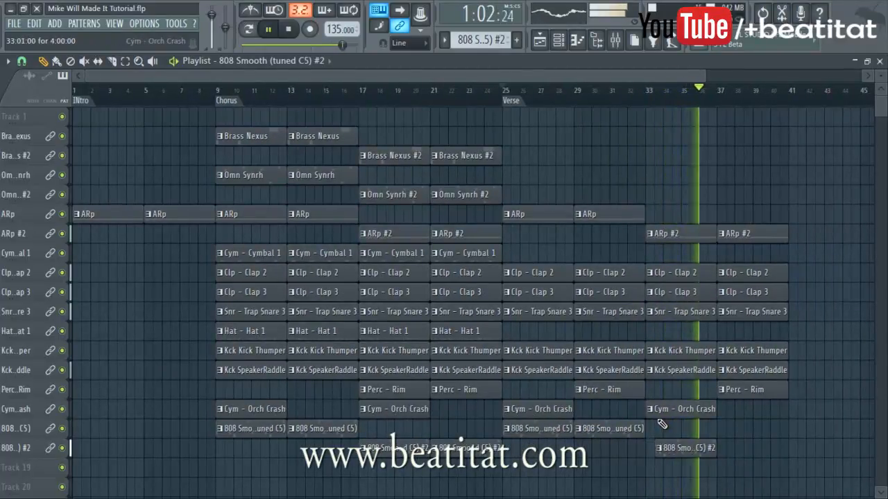
scroll(659, 417, up, 3)
key(space)
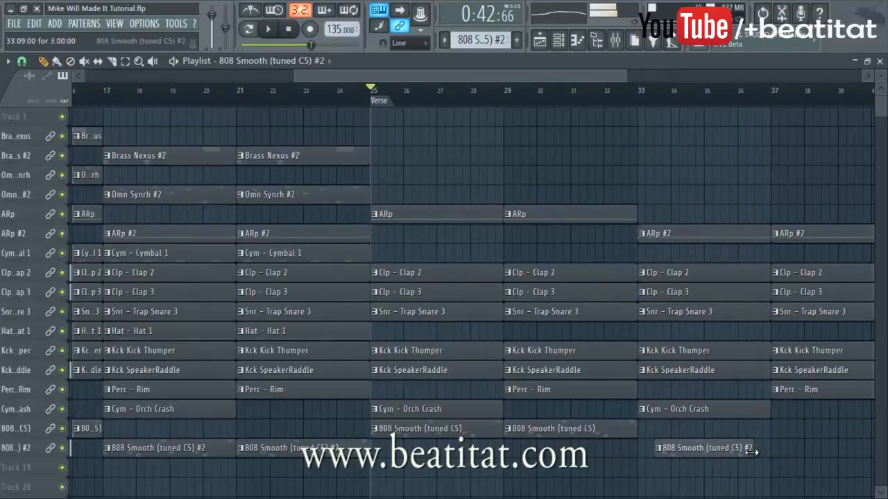
scroll(742, 469, down, 4)
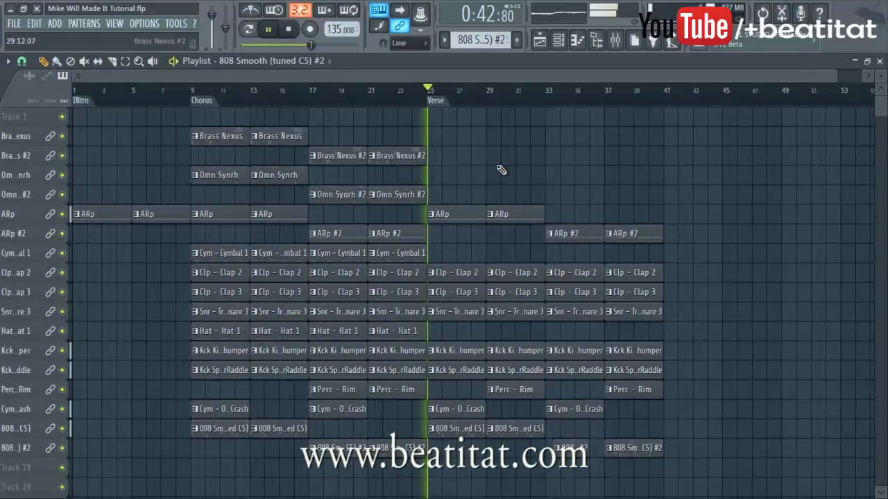
Step: Copy the verse clips from bars 25–32 to bar 41 and delete the copied ARp clips
drag(447, 206, 535, 434)
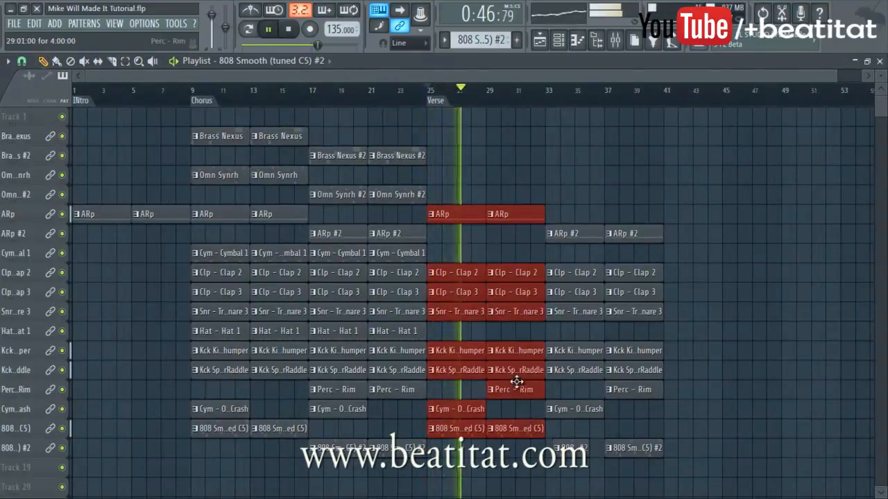
drag(517, 371, 723, 366)
right_click(694, 214)
right_click(725, 214)
Step: Add Omn Synrh and Hat - Hat 1 clips at bars 41 and 45
click(635, 157)
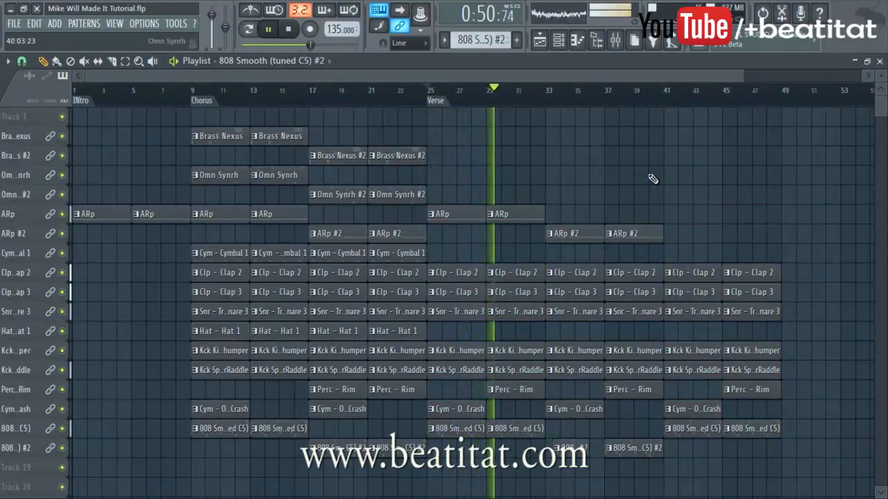
click(712, 182)
click(731, 184)
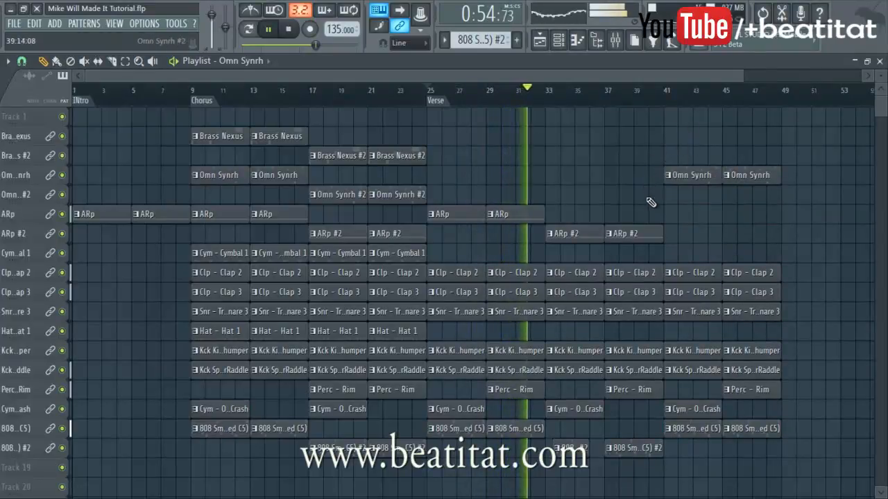
click(668, 331)
click(735, 330)
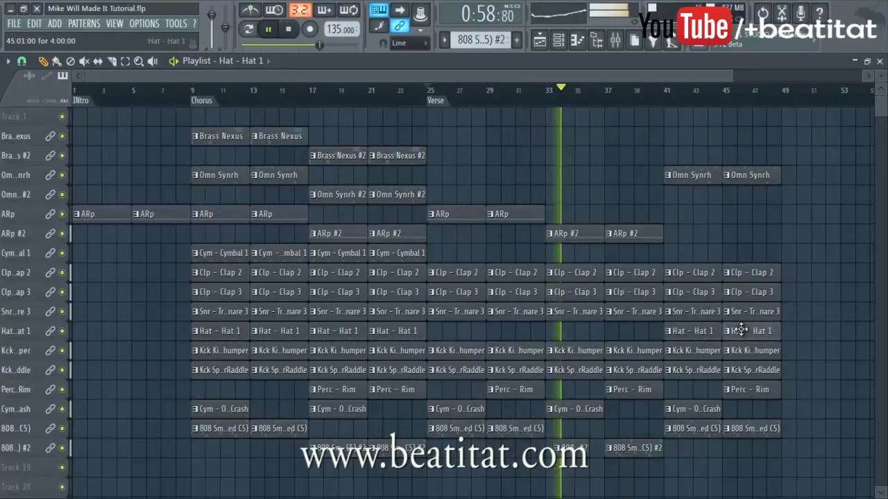
Step: Add shortened Hat - Hat 1 clips: one bar each at bars 33 and 35, and two bars at bar 37
click(606, 332)
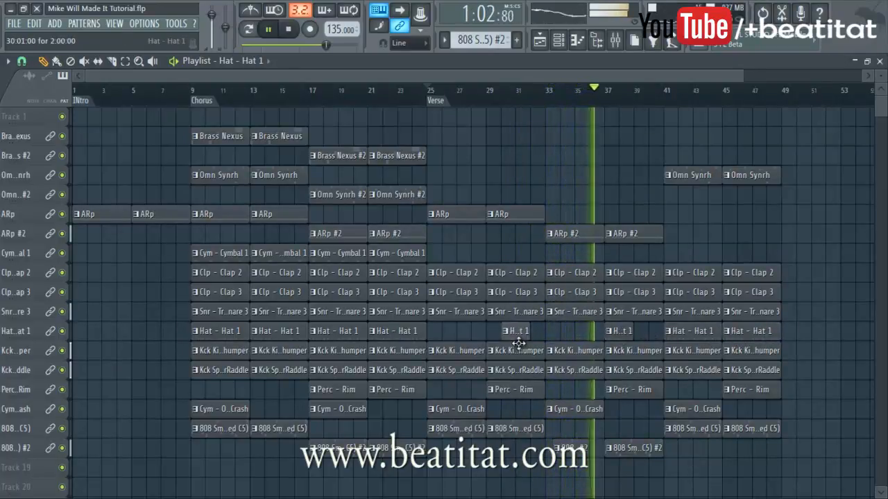
click(558, 333)
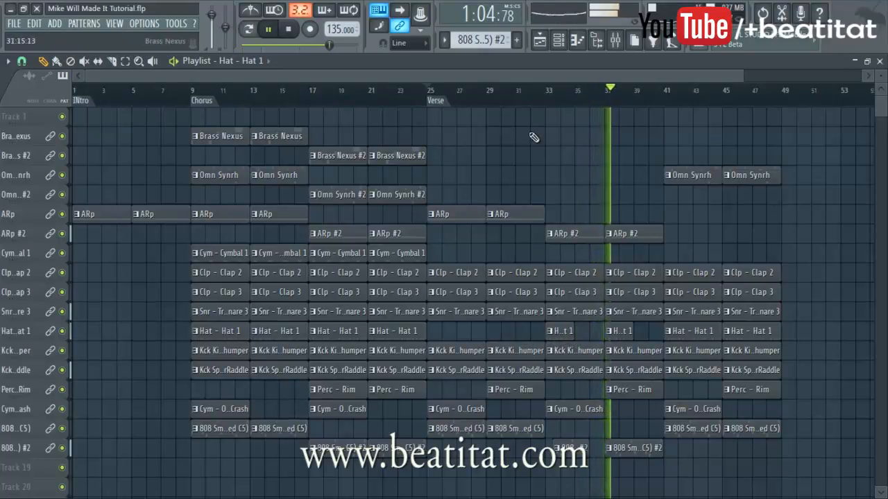
drag(572, 334, 557, 335)
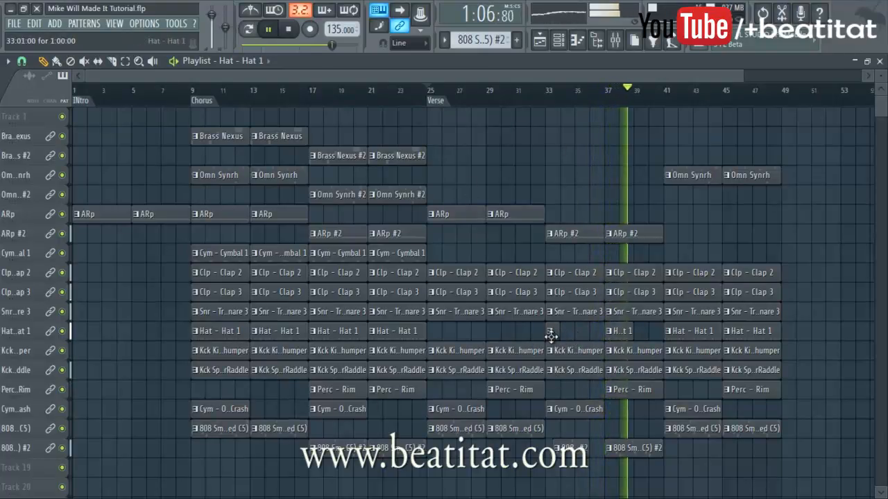
click(578, 332)
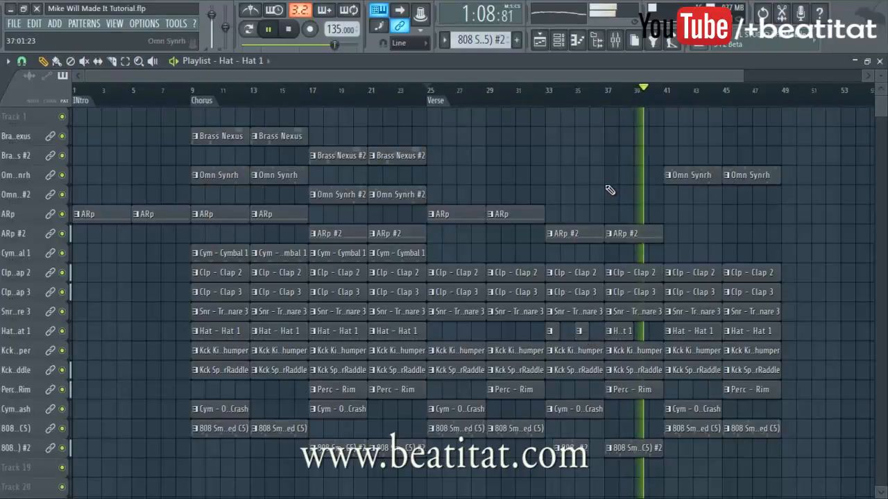
Step: Shorten the Hat - Hat 1 clip at bar 45 to three bars
scroll(33, 70, up, 3)
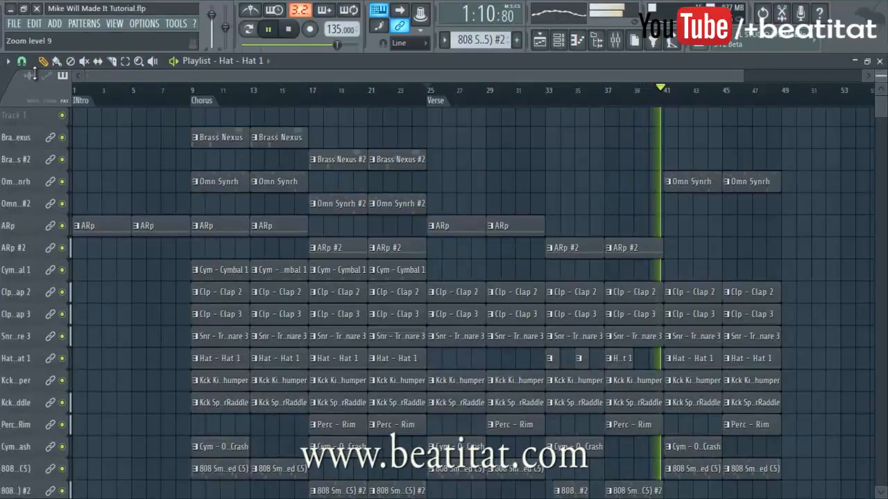
scroll(793, 203, down, 3)
scroll(784, 203, up, 4)
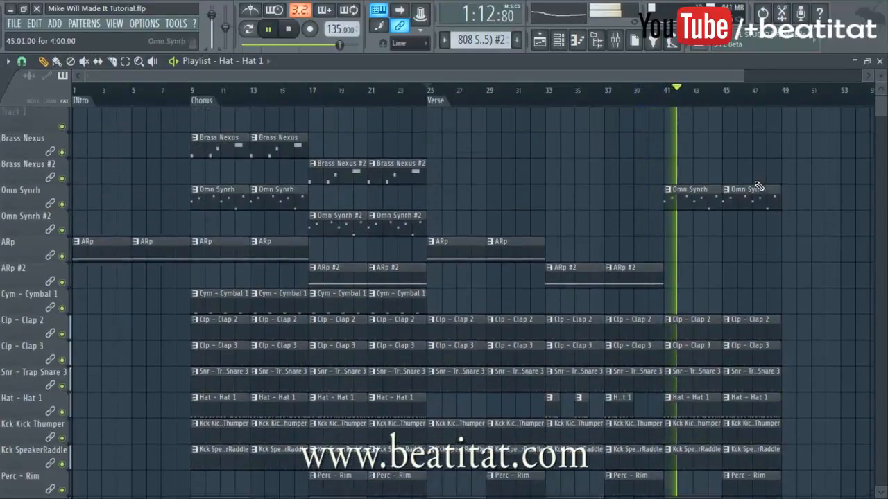
drag(749, 79, 825, 78)
scroll(721, 172, down, 4)
scroll(721, 171, up, 3)
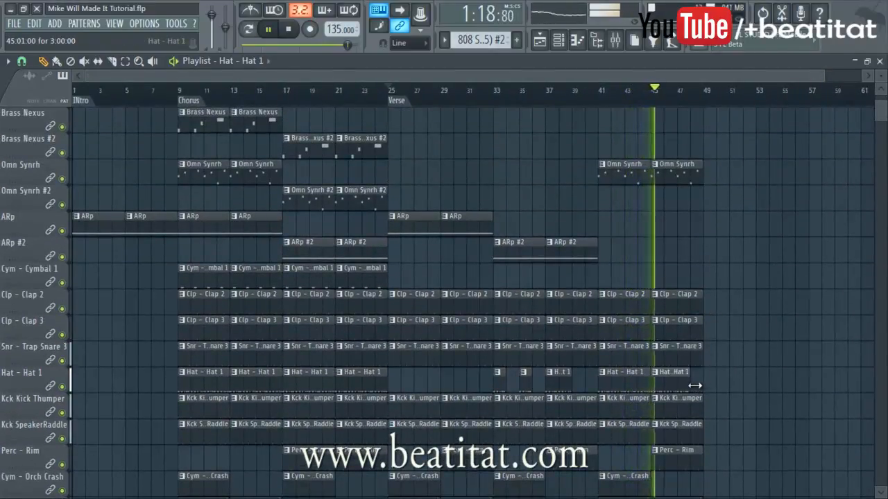
Step: Trim the kick, SpeakerRaddle, Perc - Rim, snare and both clap clips at bar 45 to end at bar 48, and stop playback
scroll(695, 386, down, 1)
drag(698, 379, 689, 398)
drag(701, 436, 689, 436)
drag(702, 330, 691, 330)
drag(701, 298, 689, 298)
key(space)
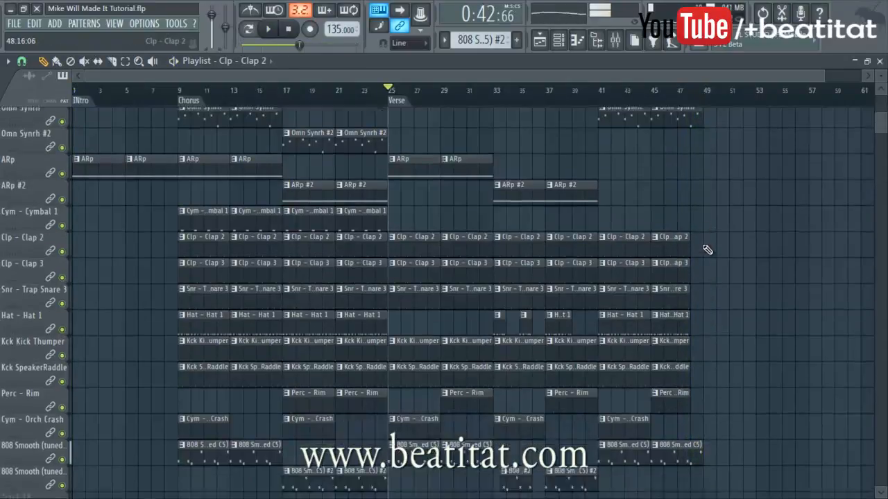
scroll(684, 415, up, 1)
scroll(630, 155, down, 2)
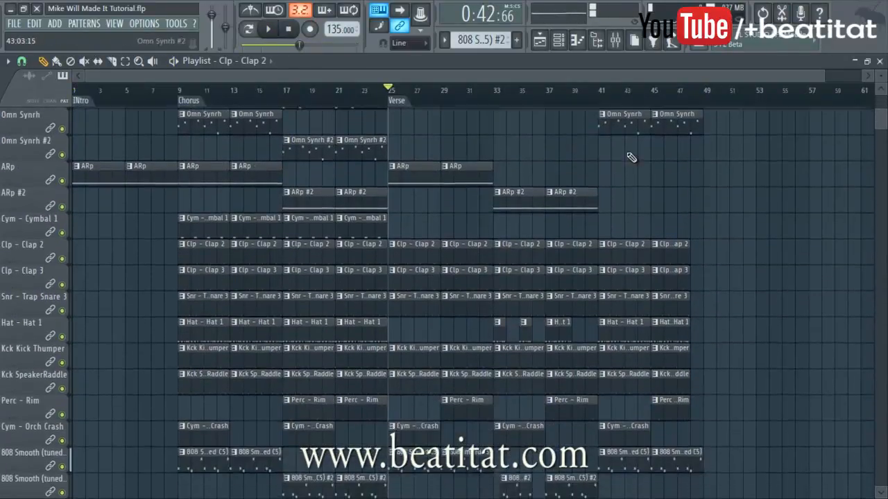
Step: Add a time marker named Chorus at bar 49
scroll(690, 107, up, 3)
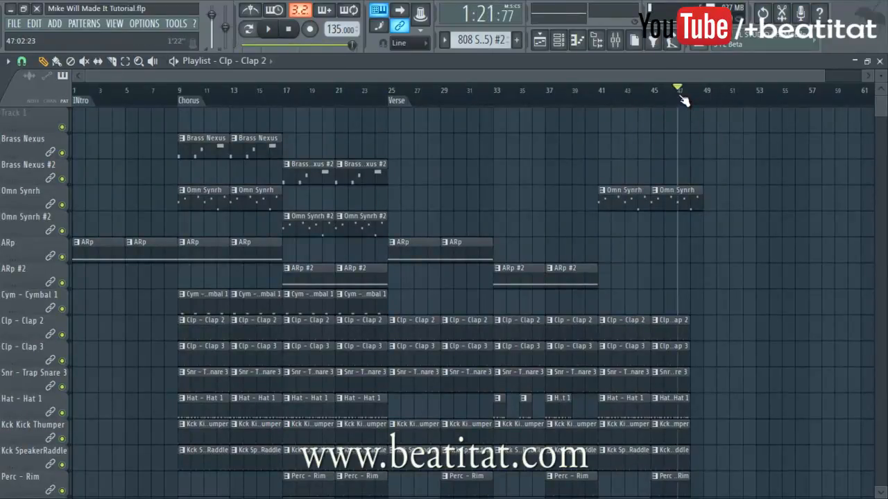
text(Chorus)
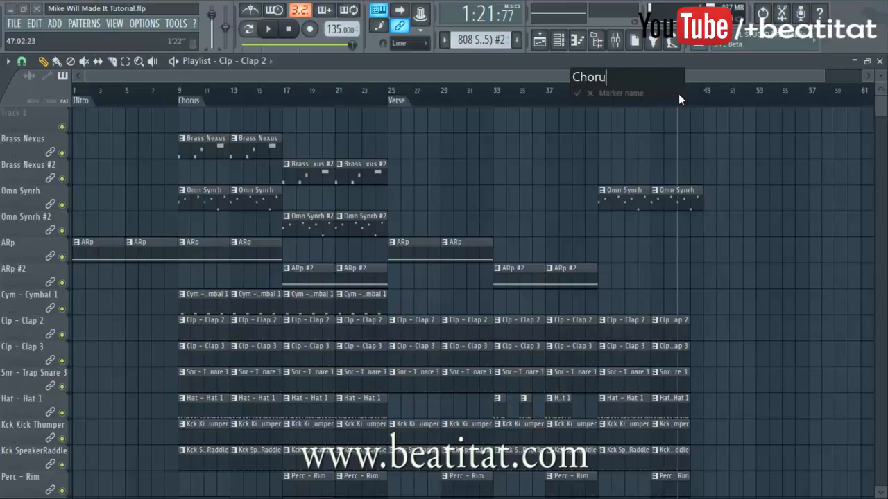
key(Return)
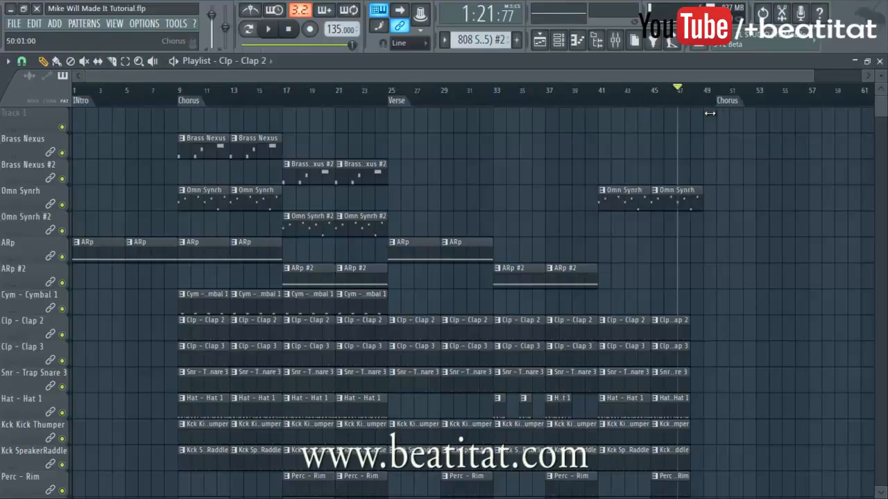
drag(826, 77, 803, 104)
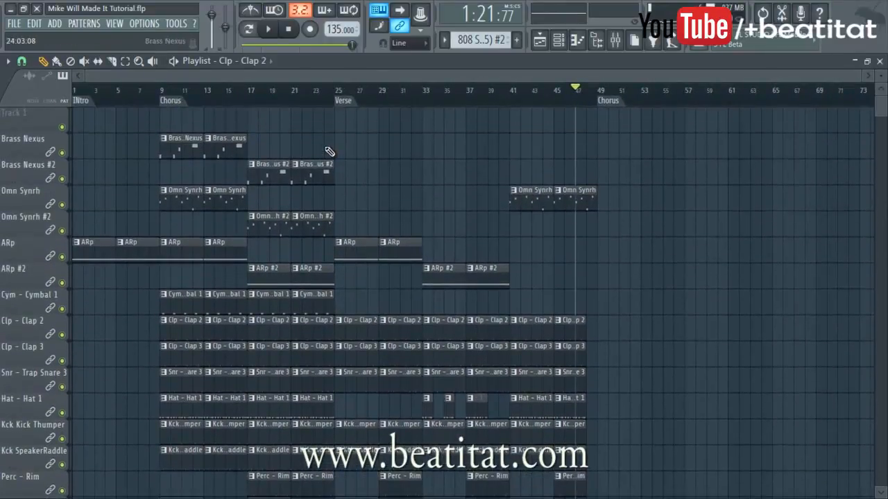
Step: Copy all the first chorus clips from bars 9 to 24 so the copy starts at the bar 49 marker
drag(174, 131, 332, 496)
scroll(258, 219, up, 4)
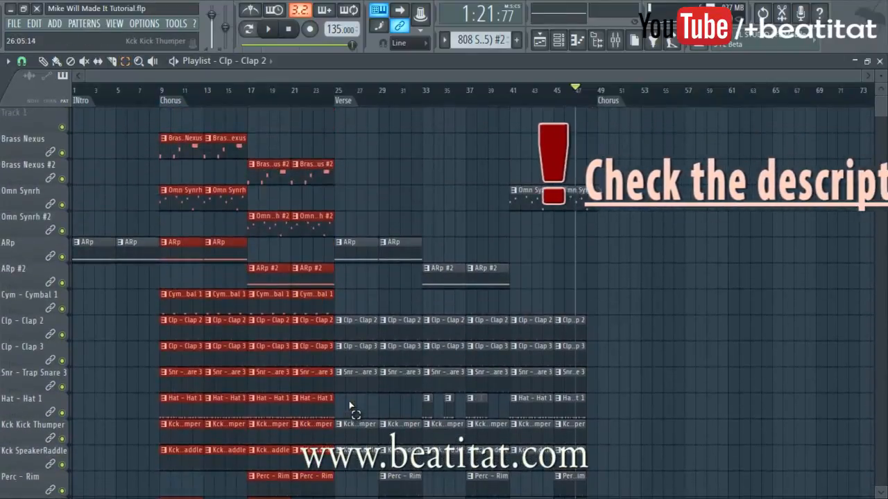
mouse_move(180, 206)
mouse_down()
mouse_move(622, 186)
mouse_move(612, 186)
mouse_up()
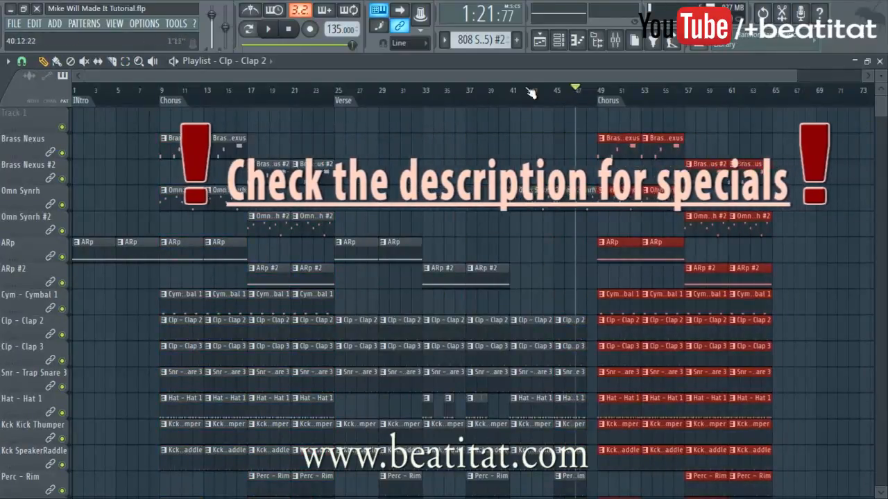
Step: Examine the arrangement across all tracks, from the intro through the verse to the second chorus at bar 49
drag(803, 75, 863, 75)
scroll(687, 264, down, 5)
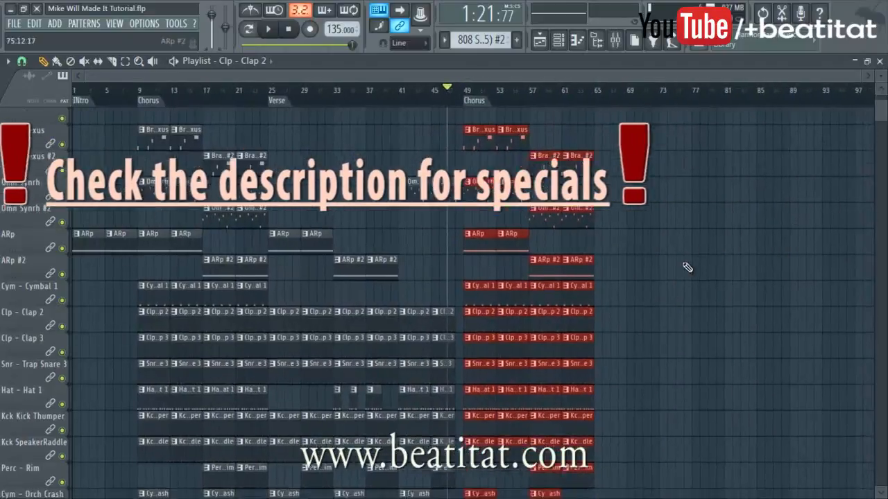
scroll(652, 268, up, 5)
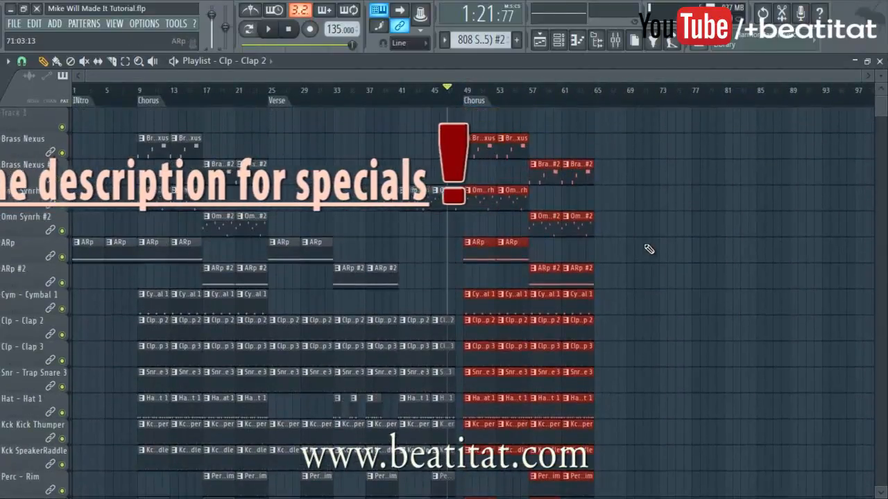
click(569, 90)
click(464, 90)
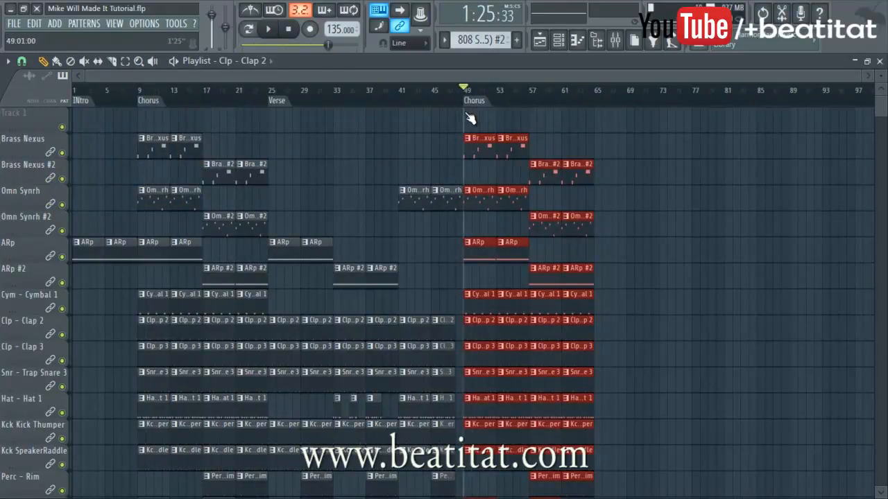
scroll(520, 208, down, 9)
scroll(538, 279, up, 6)
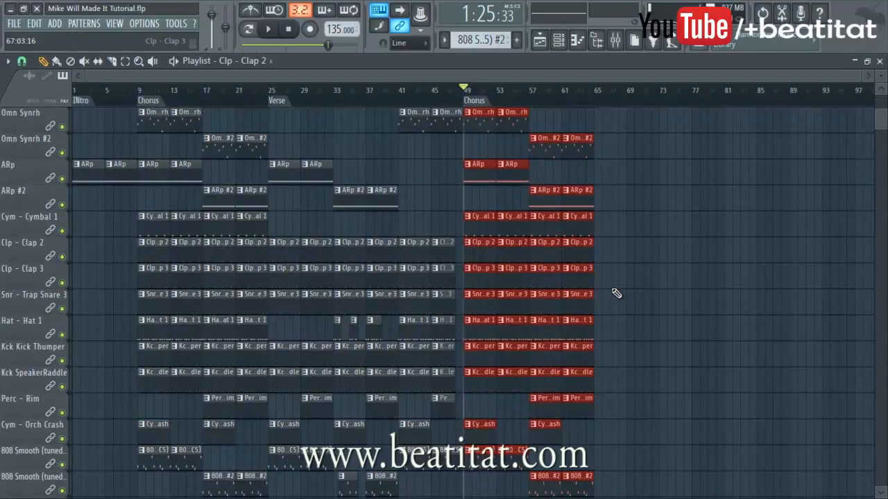
scroll(616, 293, up, 3)
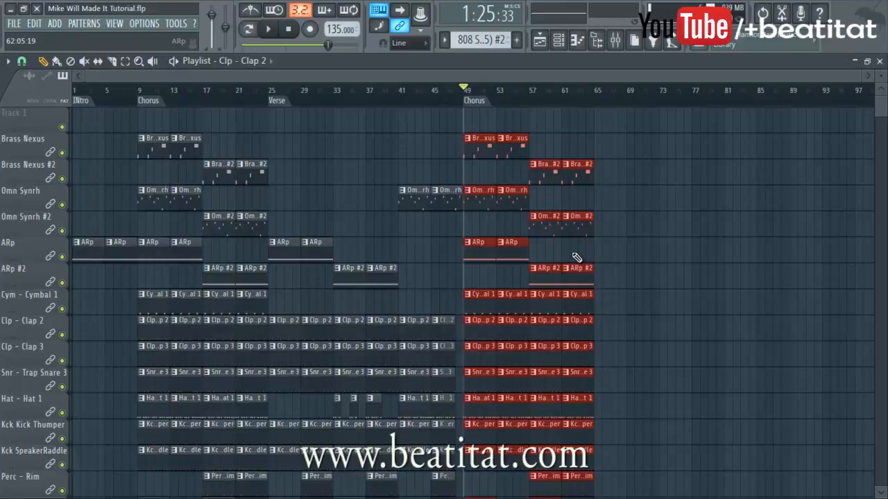
scroll(326, 173, down, 3)
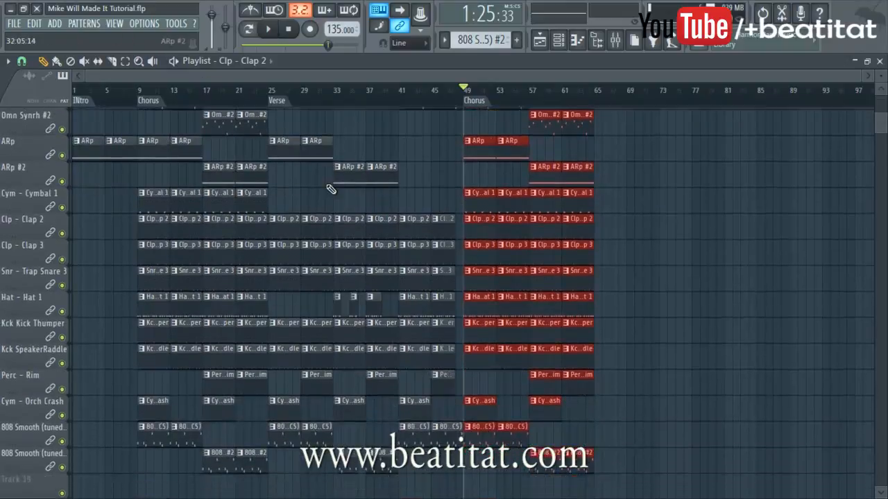
scroll(301, 184, up, 3)
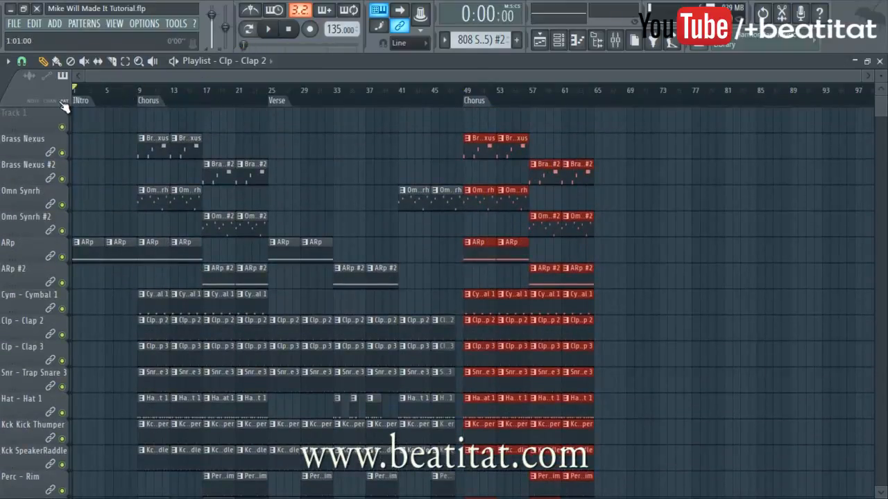
Step: Deselect the clips and add Fruity Love Philter to effect slot 6 of the ARp mixer track
click(617, 119)
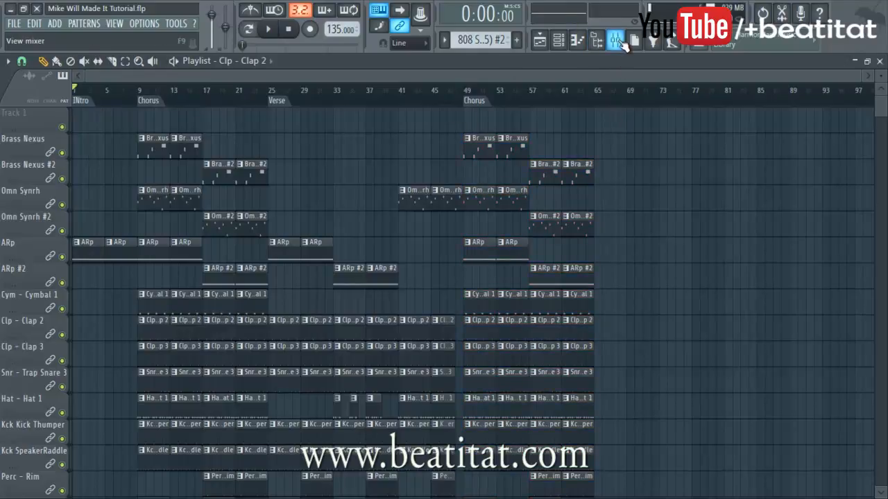
click(615, 40)
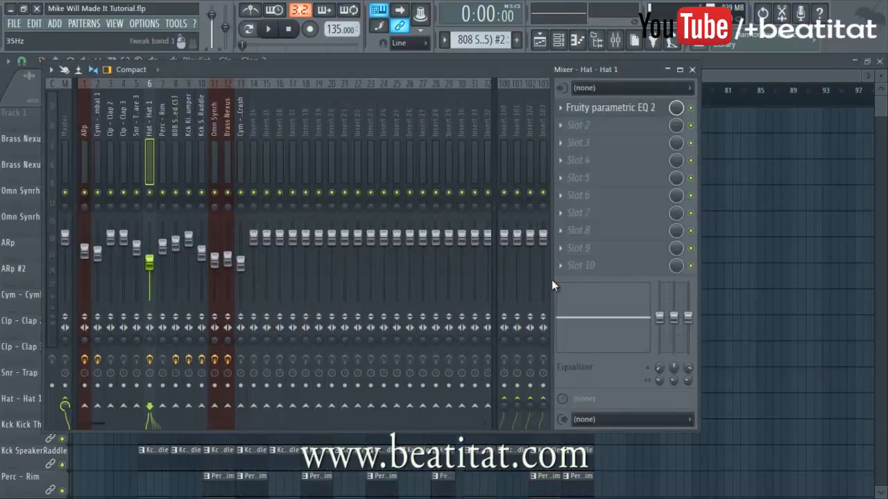
click(81, 147)
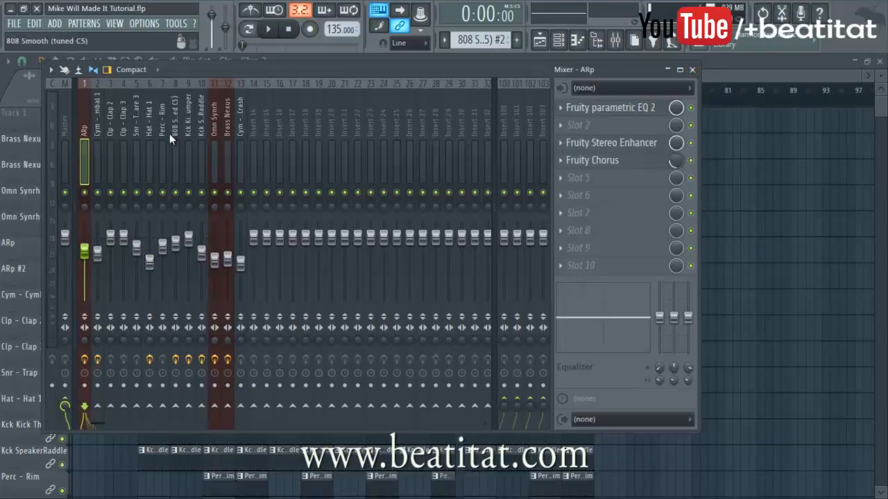
click(64, 142)
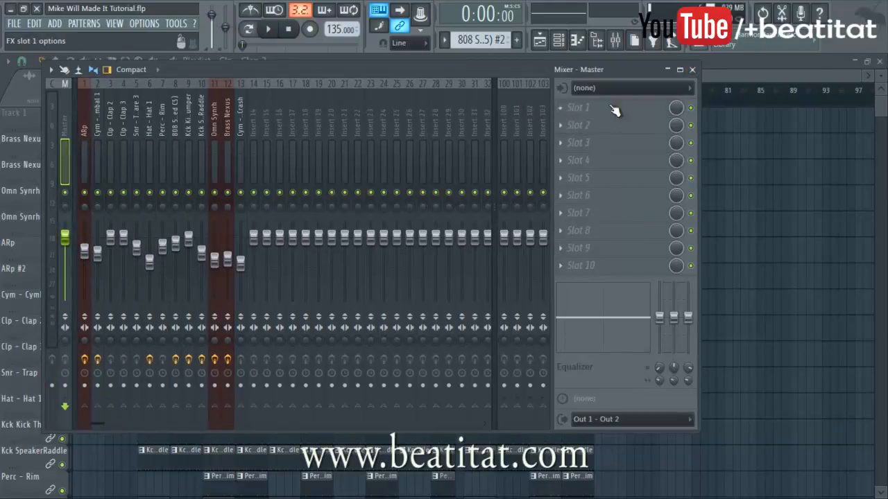
click(568, 110)
click(79, 147)
click(84, 142)
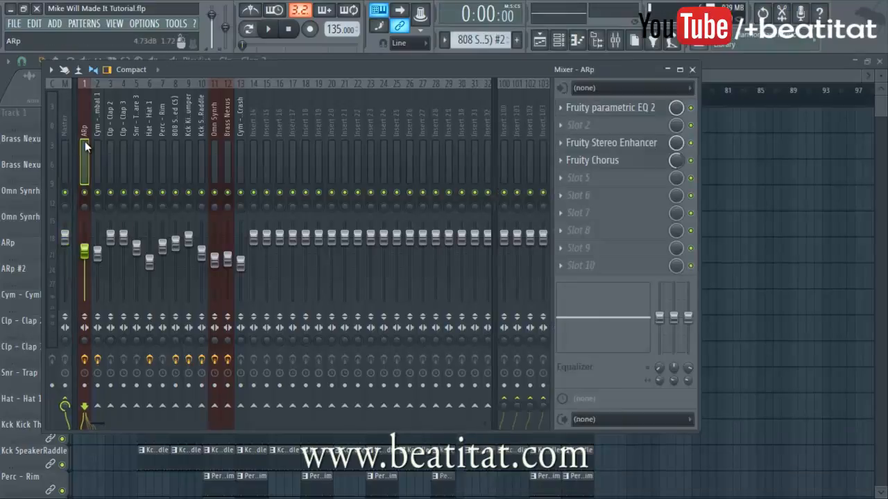
click(615, 199)
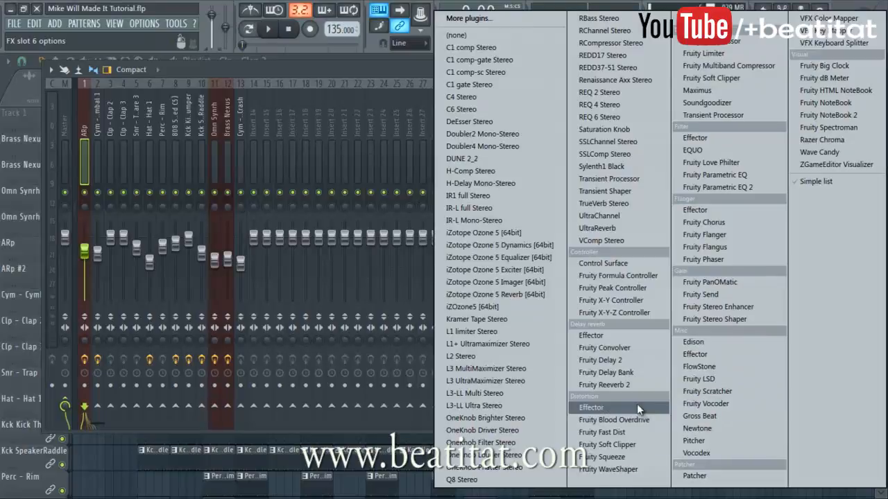
click(719, 162)
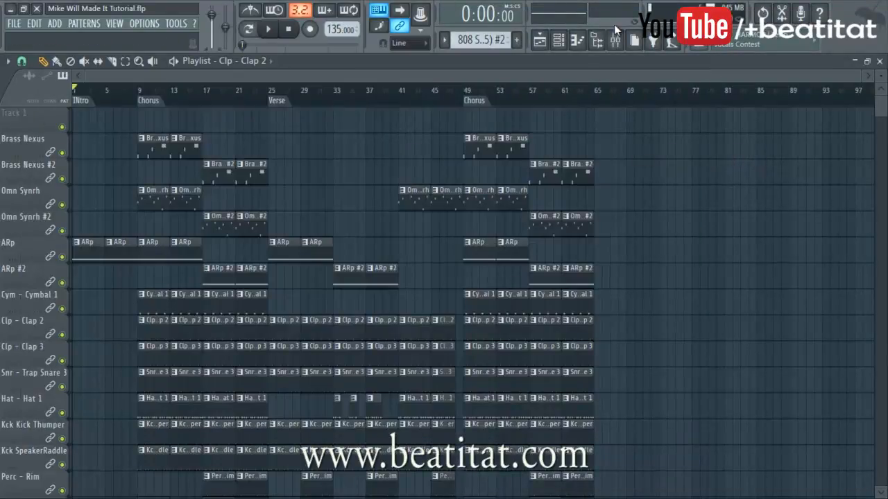
Step: Audition Fruity Love Philter presets on the ARp track during playback and load LP into HP with panning
click(616, 43)
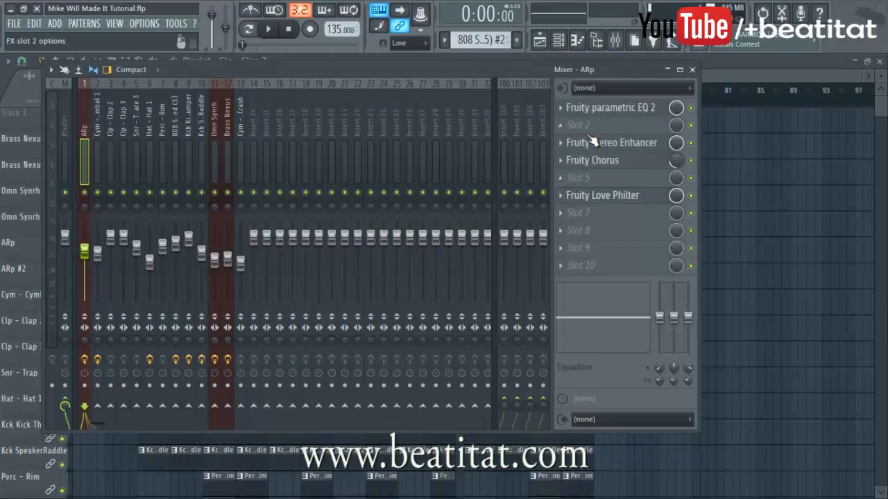
click(608, 196)
key(space)
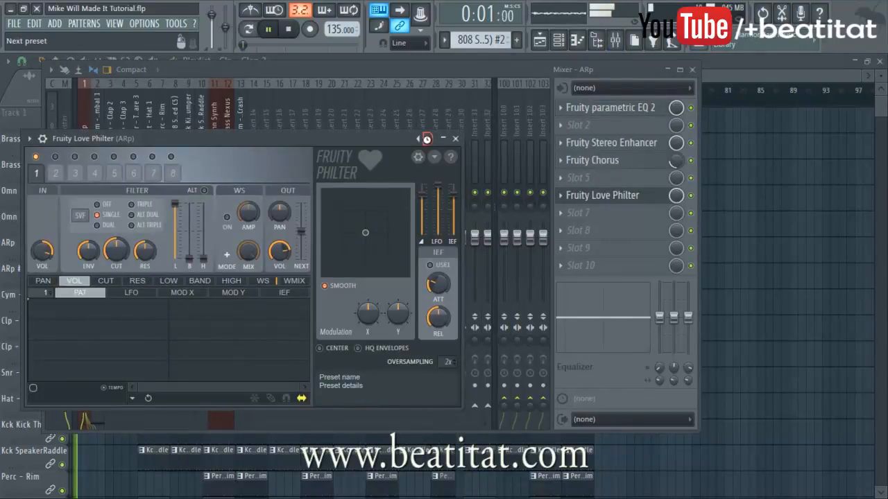
click(428, 139)
click(428, 139)
click(419, 138)
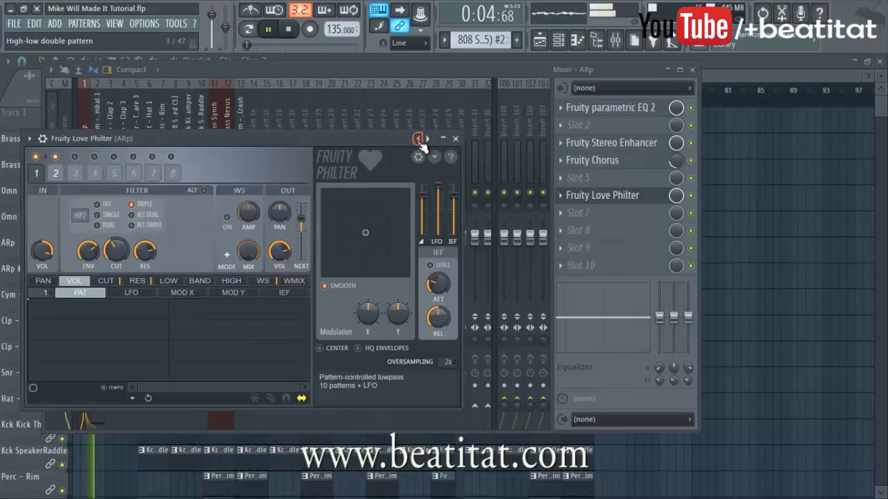
click(455, 139)
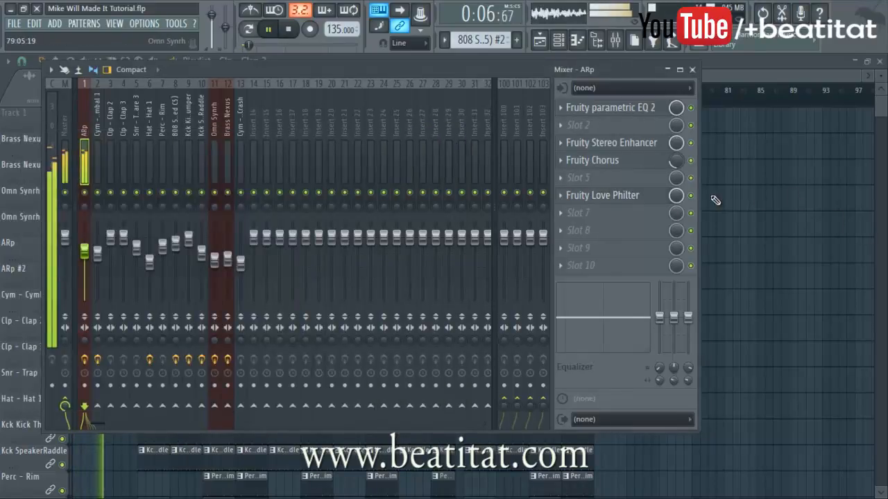
click(665, 204)
click(433, 139)
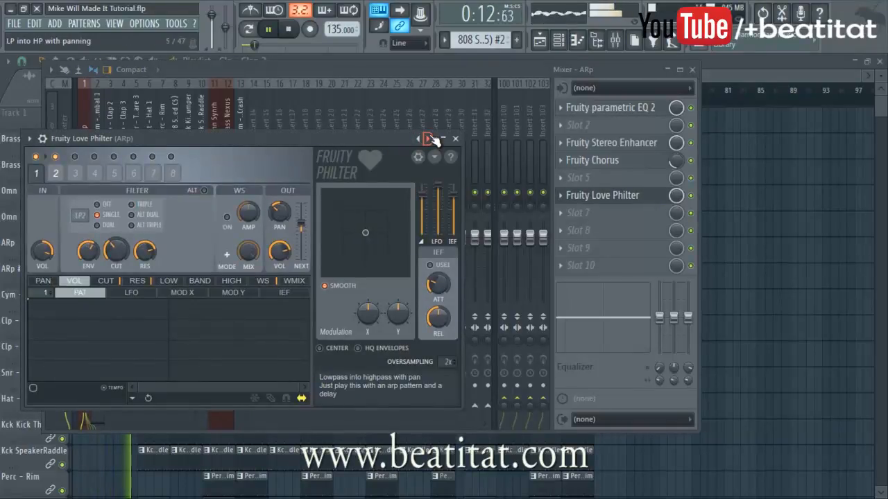
click(456, 139)
key(space)
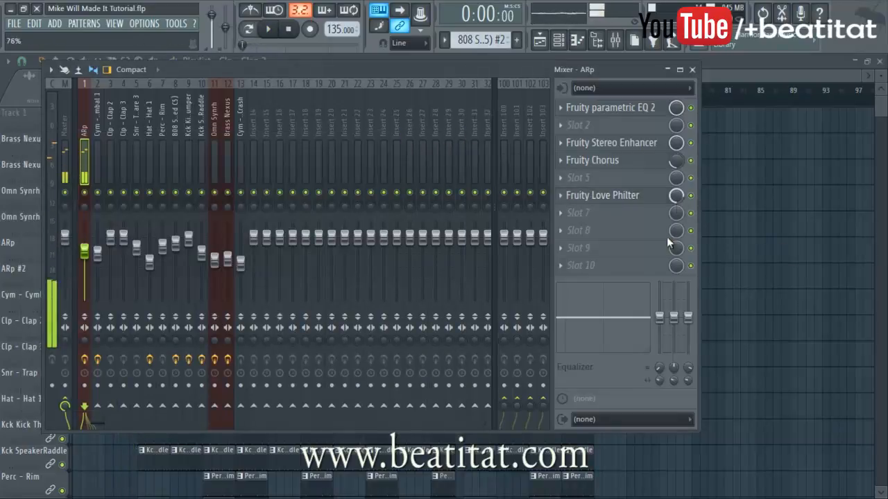
Step: Create an automation clip for the Love Philter mix level, held high through the intro and ramped down to zero at bar 9
right_click(658, 400)
click(728, 282)
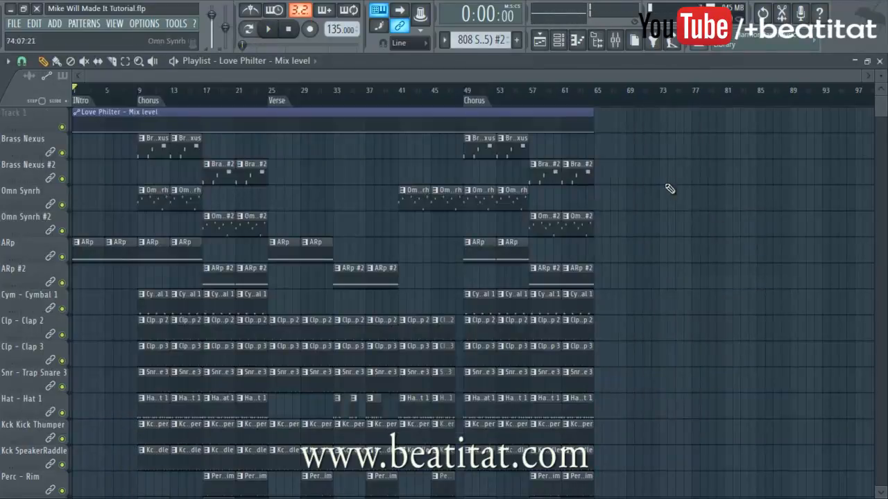
scroll(271, 99, up, 5)
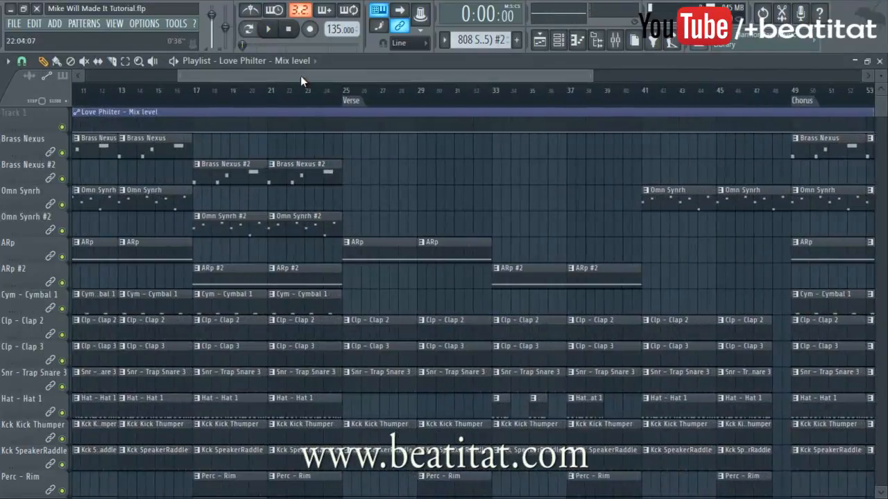
drag(152, 127, 40, 101)
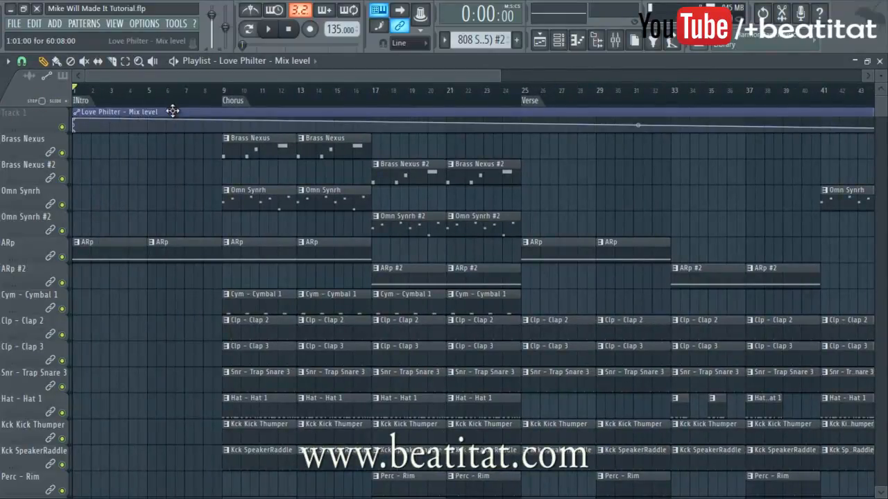
drag(202, 129, 227, 144)
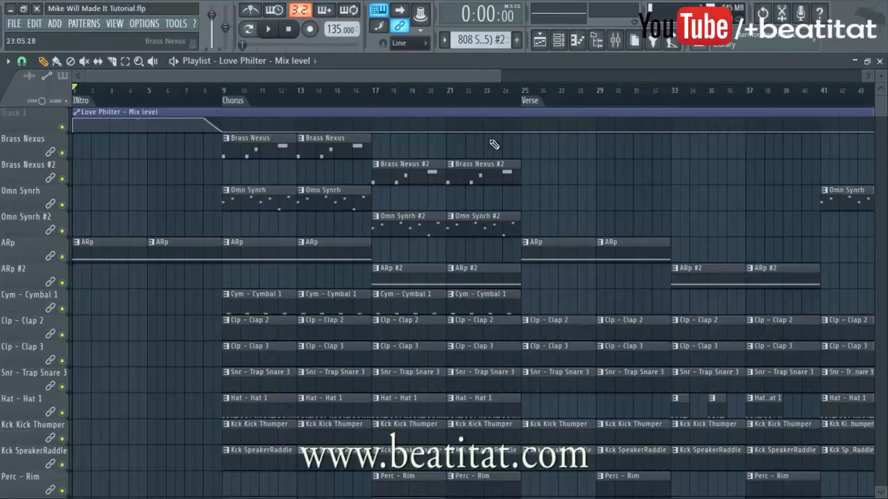
Step: Raise the Love Philter mix level automation from bar 21 to 25 and from bar 61 to 65, with zero after each section
drag(451, 129, 451, 115)
key(space)
drag(522, 120, 523, 133)
drag(500, 73, 791, 97)
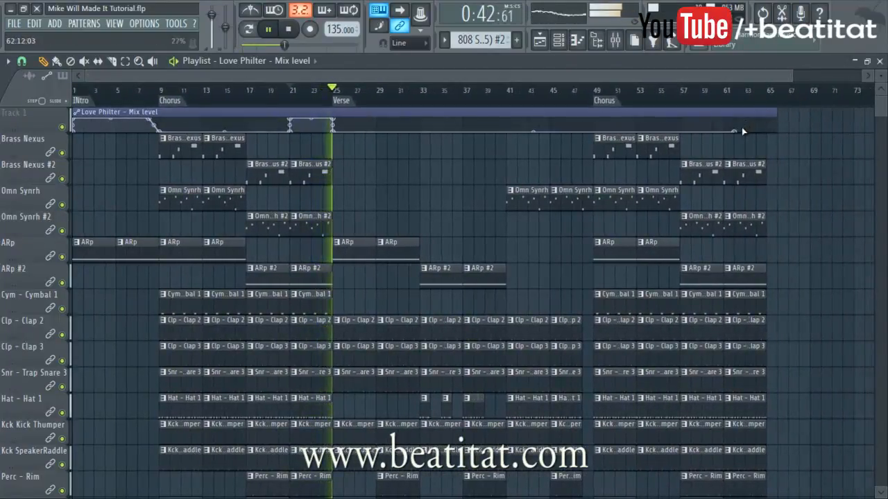
drag(735, 131, 770, 113)
right_click(769, 123)
right_click(774, 131)
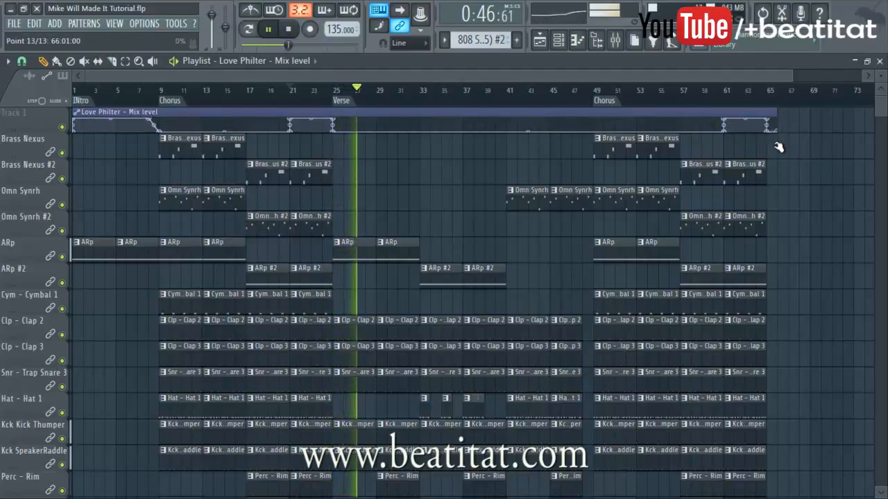
Step: Restart playback from the beginning of the song, save the project and look over the finished arrangement
key(space)
key(Home)
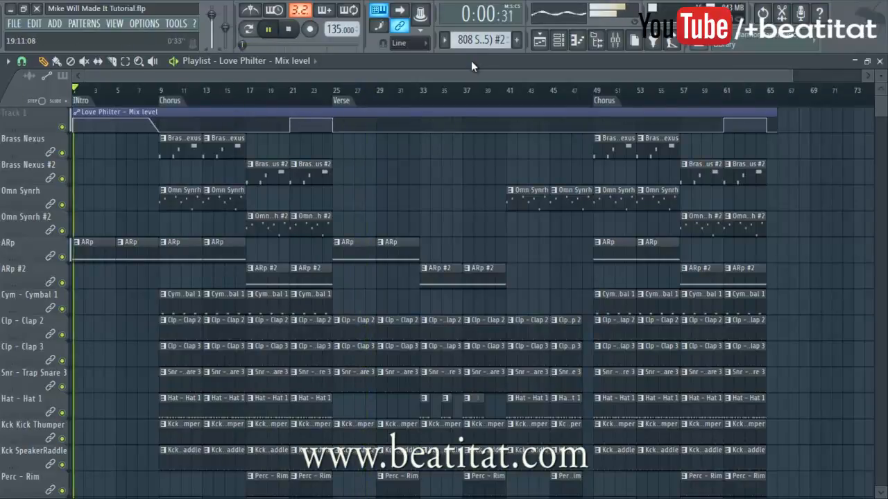
click(14, 22)
click(64, 81)
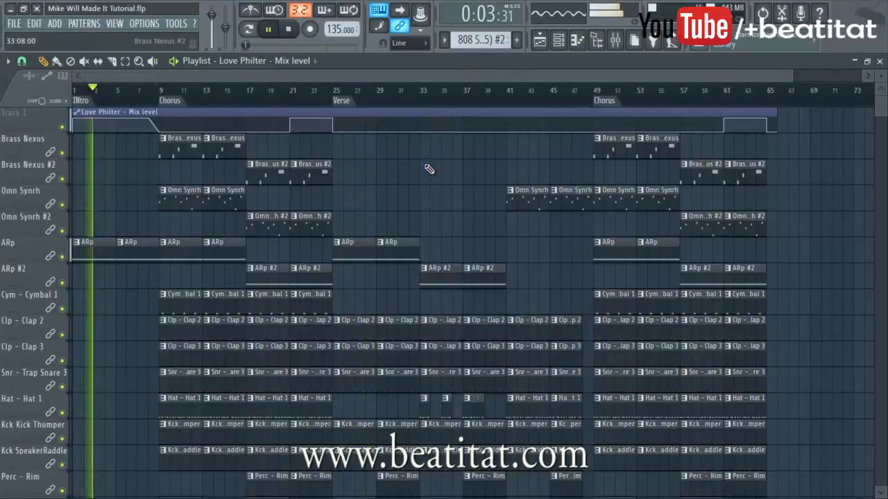
scroll(753, 158, down, 8)
scroll(753, 159, up, 8)
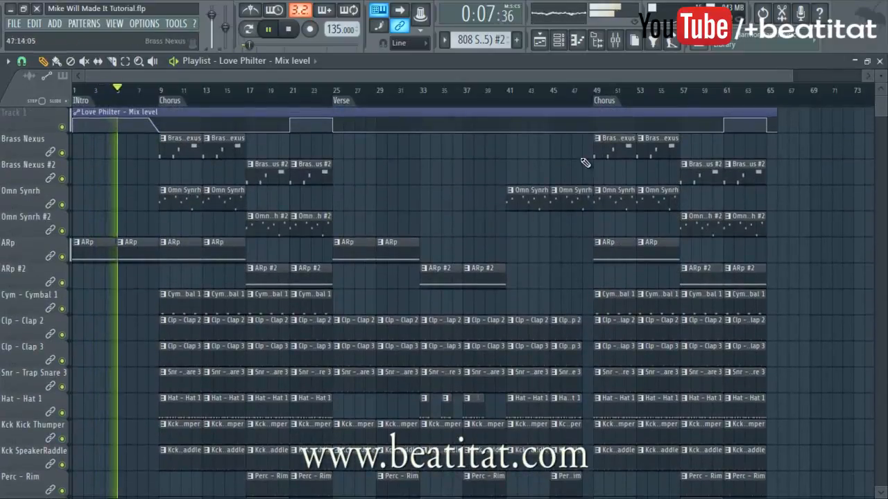
Step: Add Fruity Limiter to the first effect slot of the Master mixer track
click(616, 41)
click(68, 159)
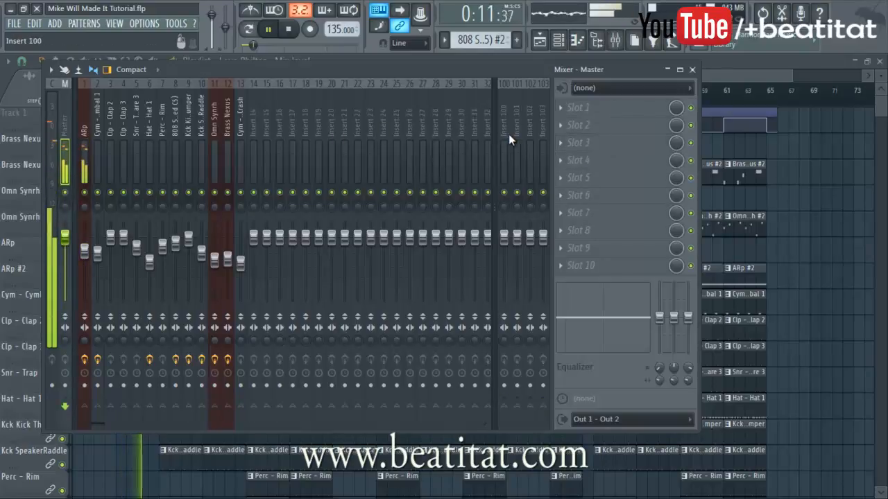
click(591, 109)
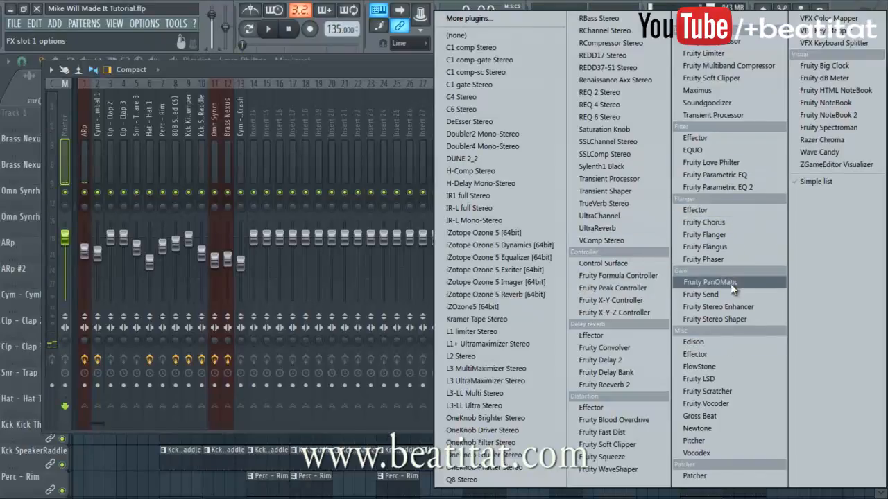
click(737, 53)
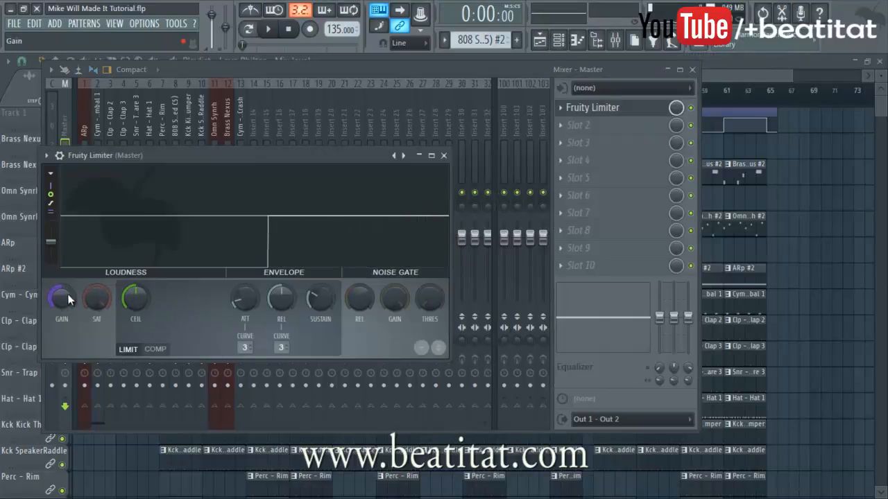
Step: Switch the Master limiter to compressor mode during playback, with a threshold of about -1.6 dB and slightly raised knee and ratio
drag(62, 294, 110, 328)
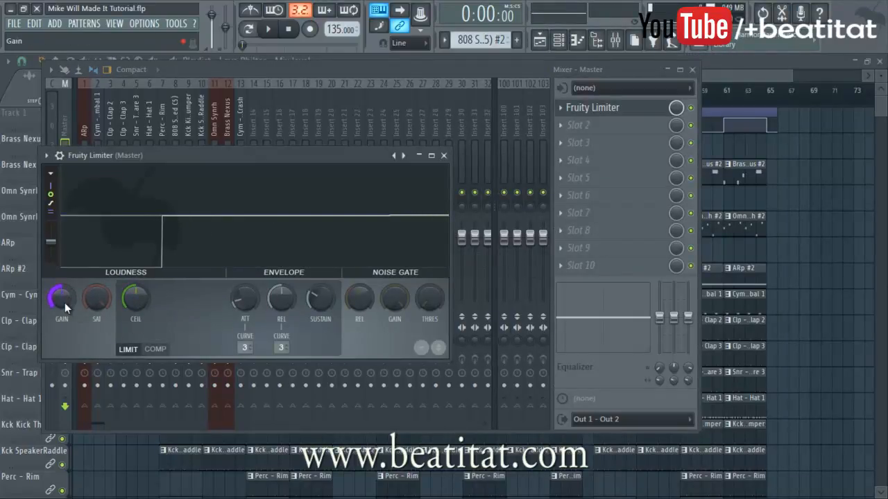
click(156, 349)
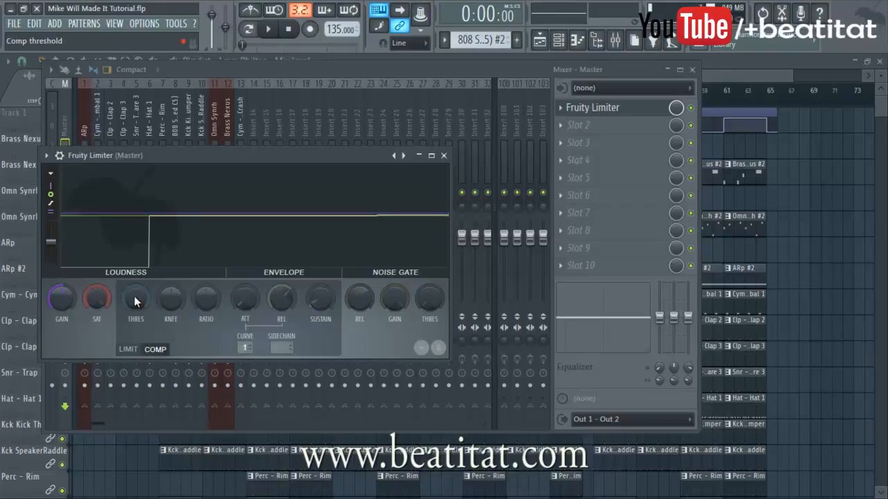
key(space)
mouse_move(199, 305)
mouse_down()
mouse_move(199, 276)
mouse_move(193, 306)
mouse_up()
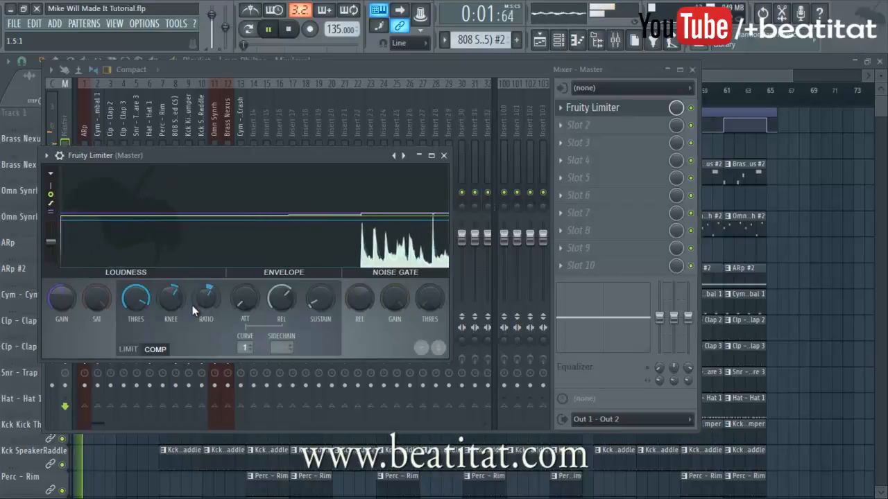
drag(132, 300, 133, 304)
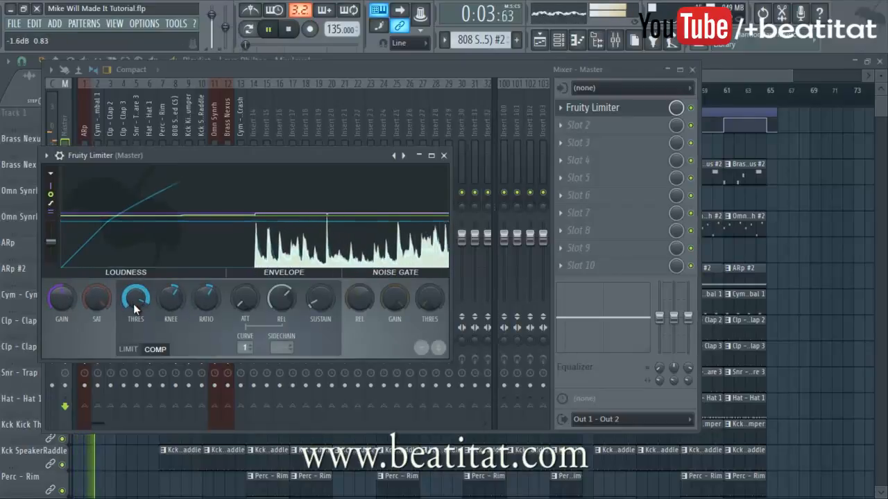
drag(210, 306, 210, 300)
Step: Move the Fruity Limiter down to slot 2 of the Master track and close the mixer
drag(365, 161, 535, 204)
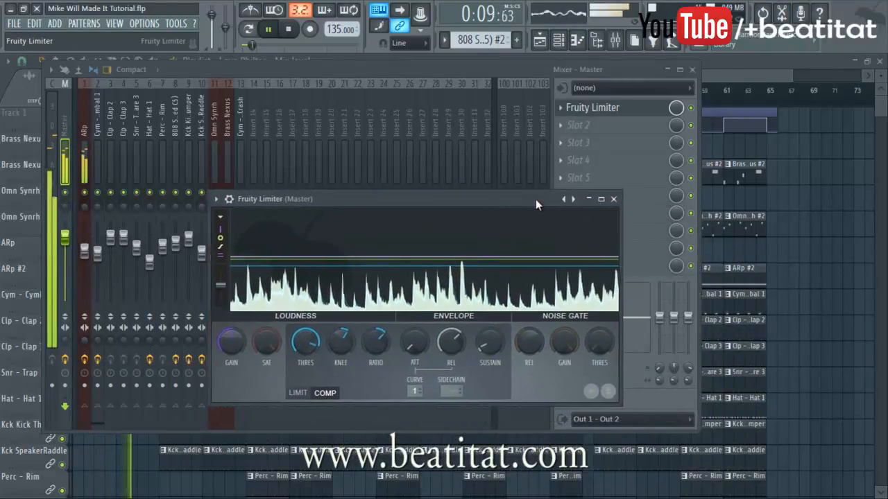
click(611, 199)
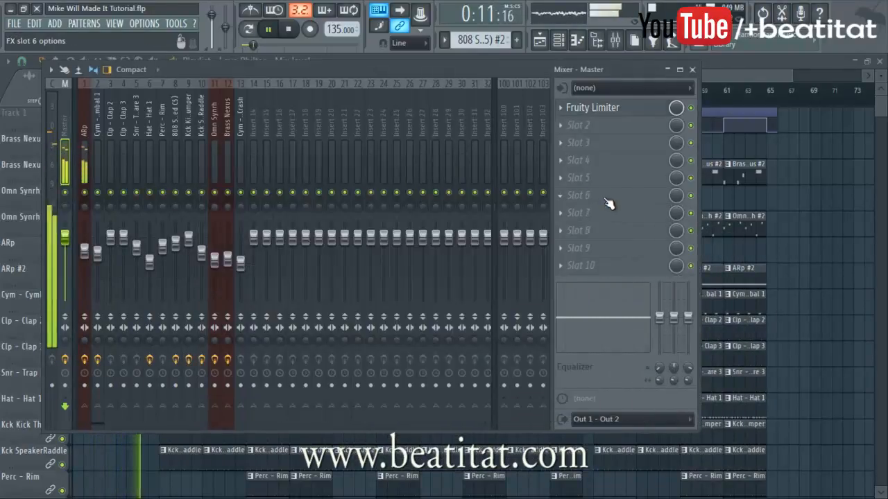
click(565, 111)
click(593, 319)
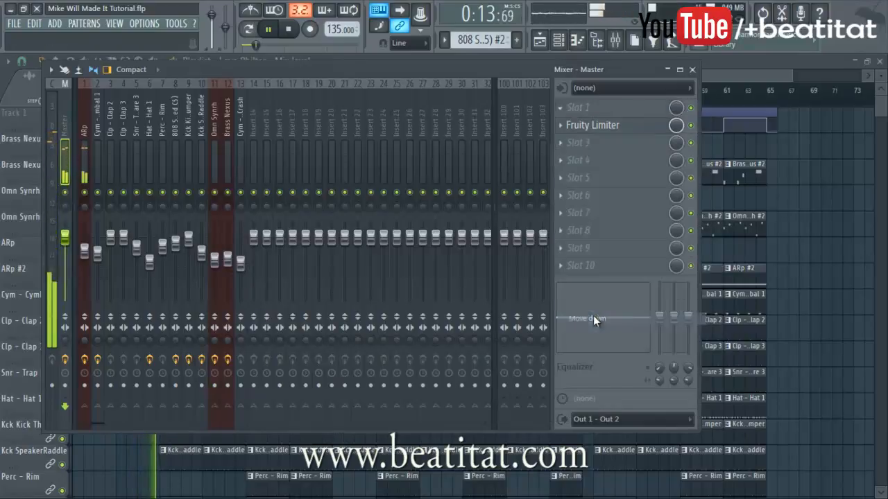
click(691, 69)
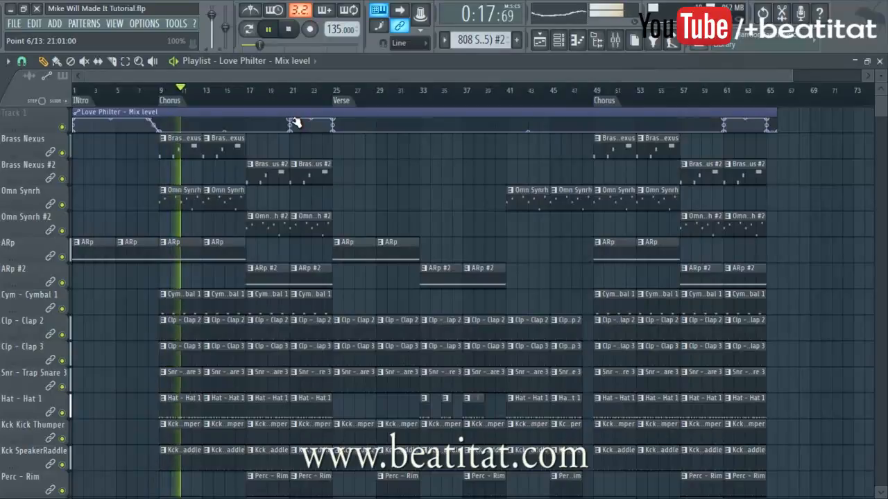
Step: Reshape the Love Philter mix level automation into gradual rises from zero over bars 21 to 25 and 61 to 65
scroll(326, 92, up, 2)
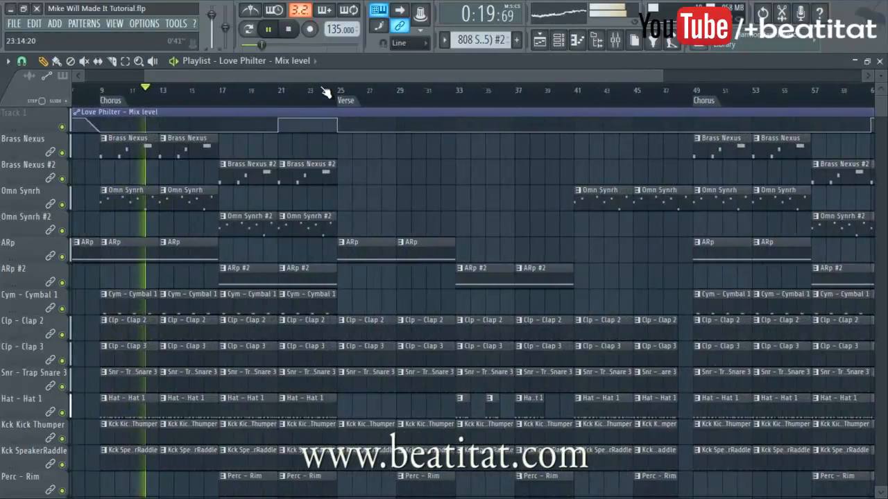
scroll(326, 93, up, 2)
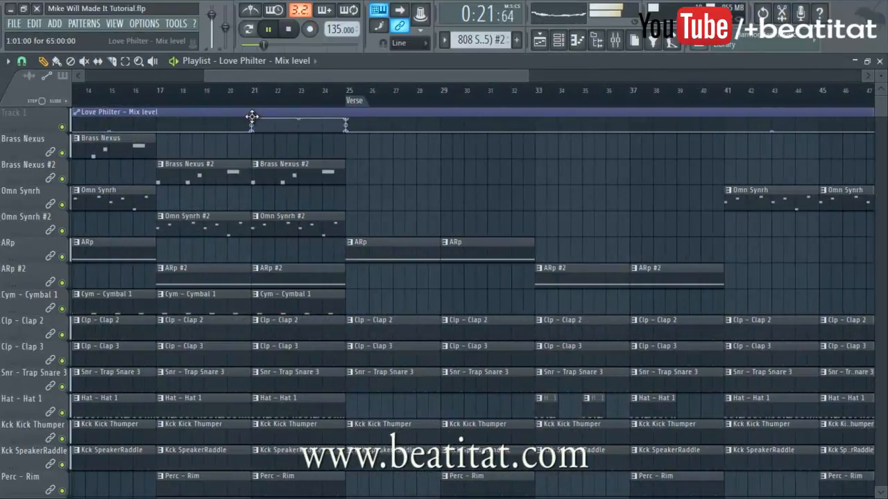
scroll(349, 67, down, 2)
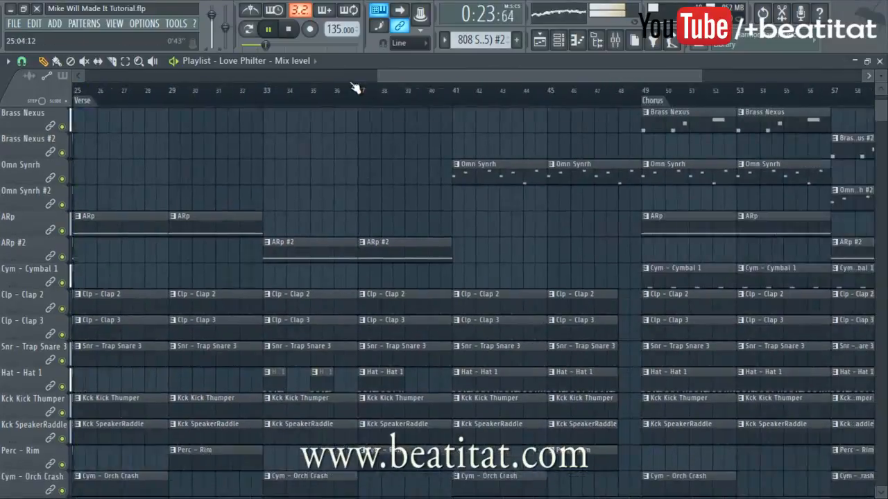
scroll(358, 93, down, 2)
scroll(642, 174, up, 1)
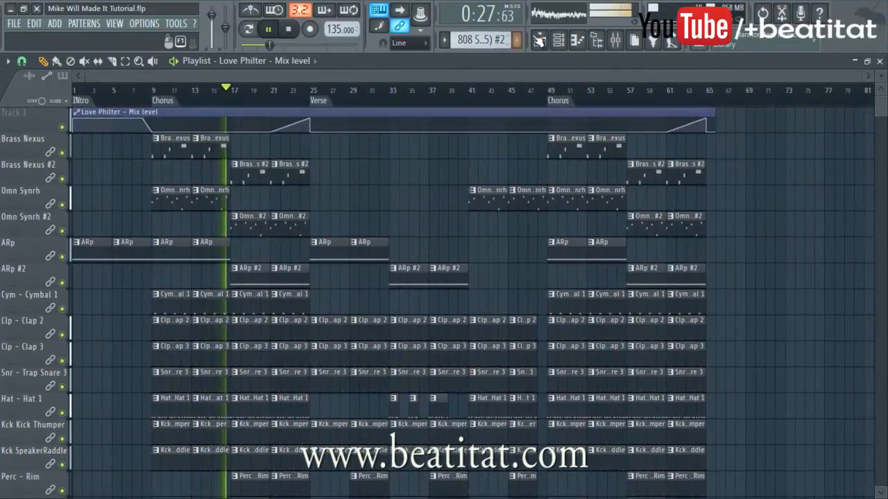
Step: Look over all playlist tracks and the ARp effect chain while the song plays from the chorus into the verse
scroll(396, 208, down, 5)
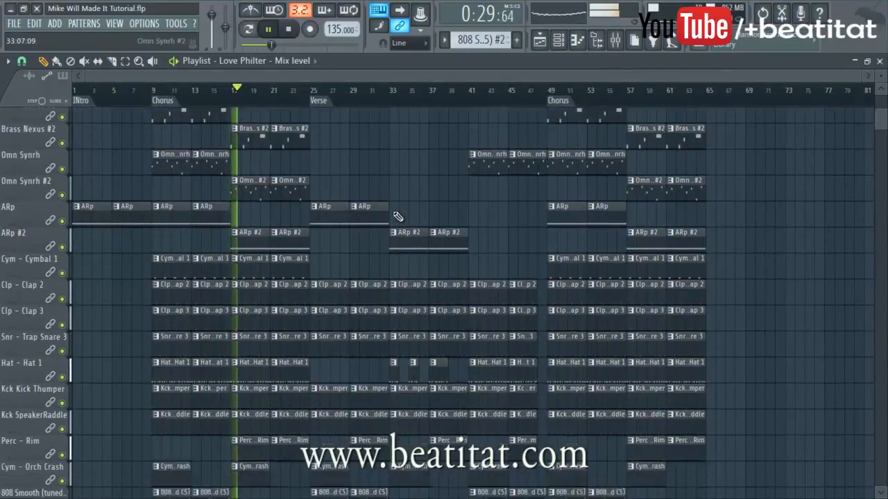
scroll(416, 221, up, 5)
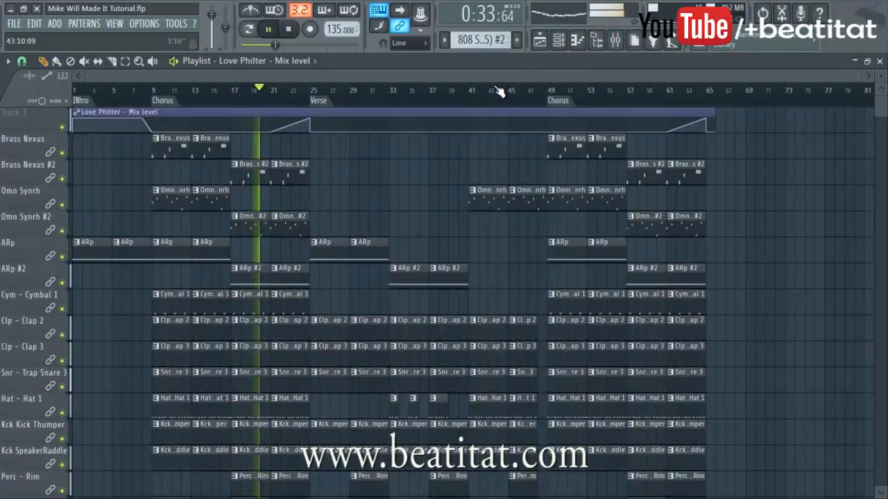
scroll(513, 111, down, 6)
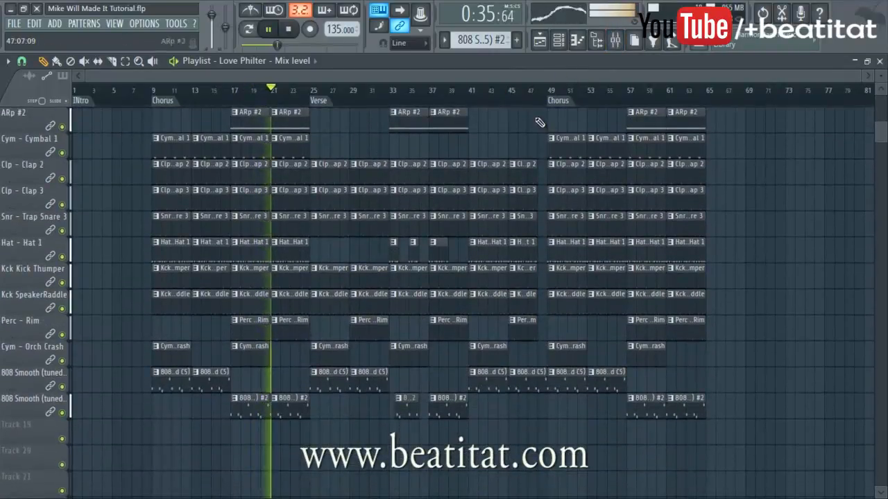
scroll(525, 272, up, 6)
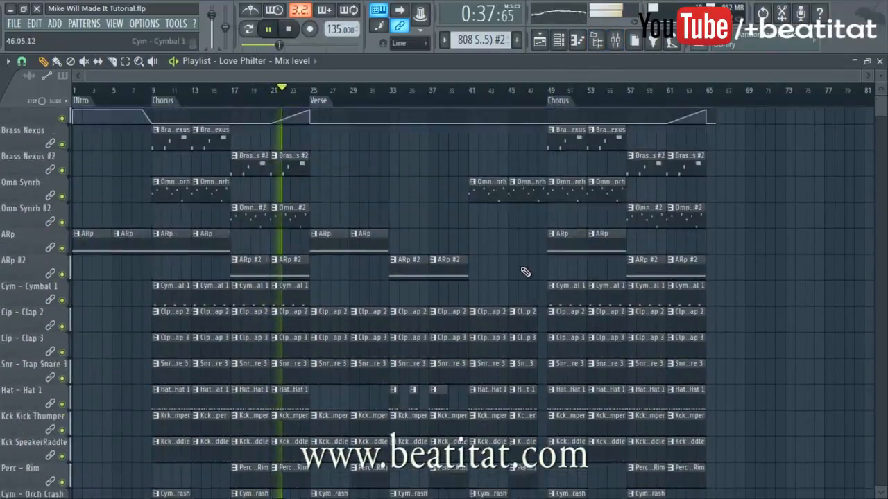
scroll(525, 272, up, 1)
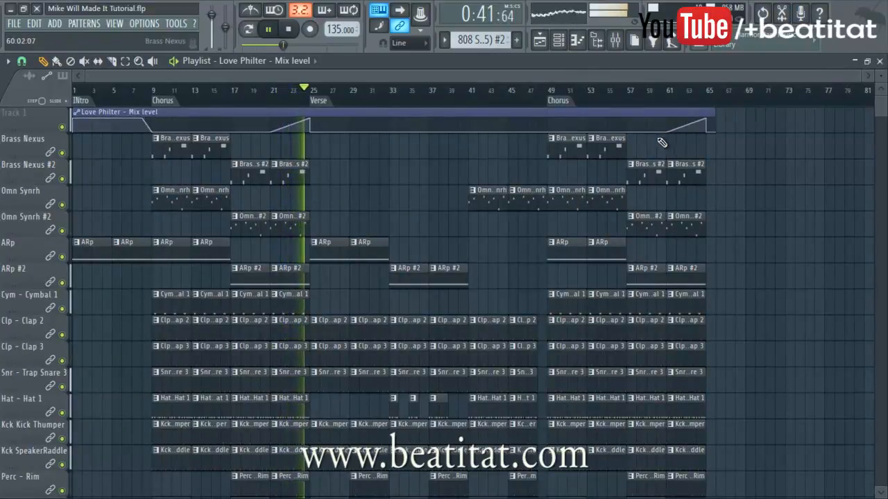
scroll(367, 238, down, 5)
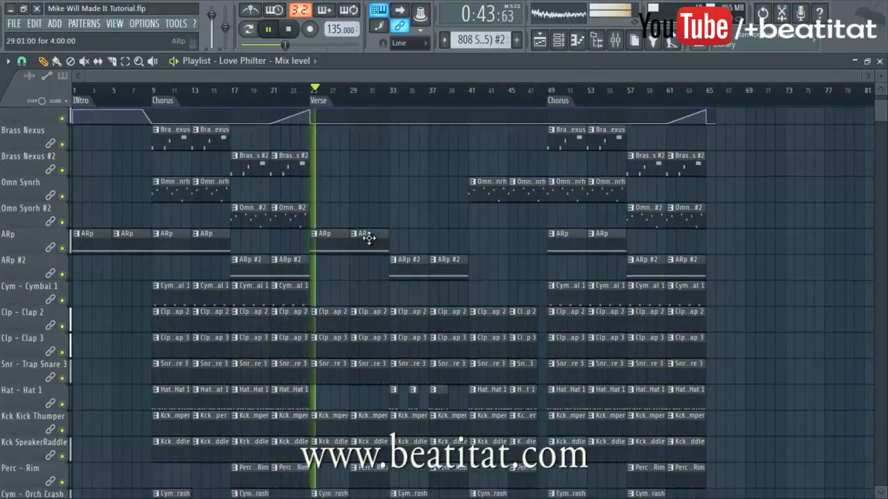
click(615, 40)
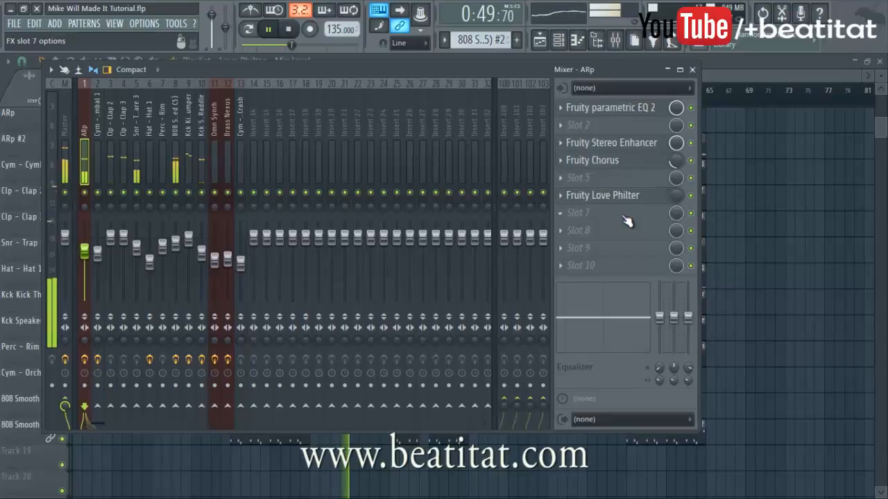
click(693, 70)
scroll(537, 147, up, 5)
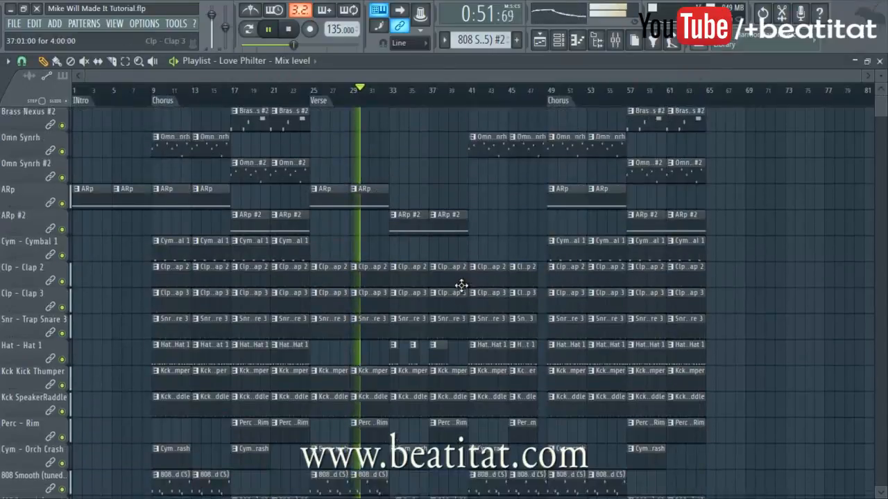
Step: Pan the Perc - Rim and Snr - Trap Snare 3 mixer tracks off-centre to opposite sides
key(F9)
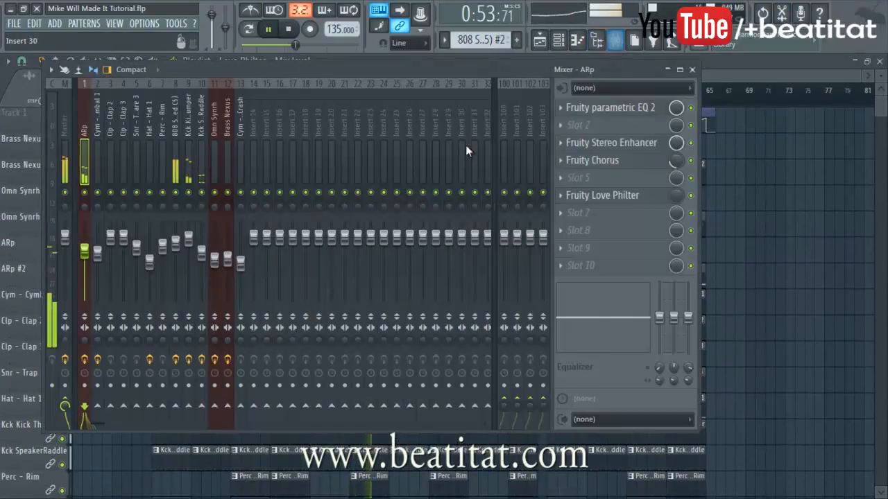
click(198, 156)
click(163, 167)
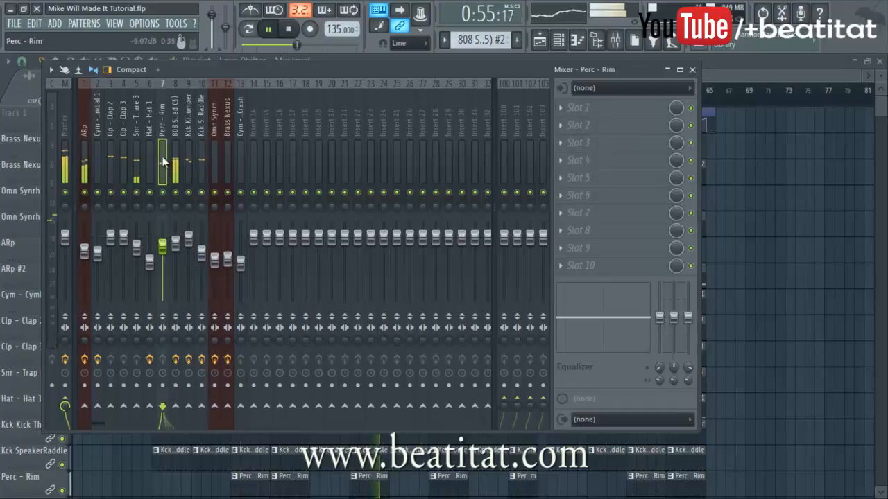
click(136, 206)
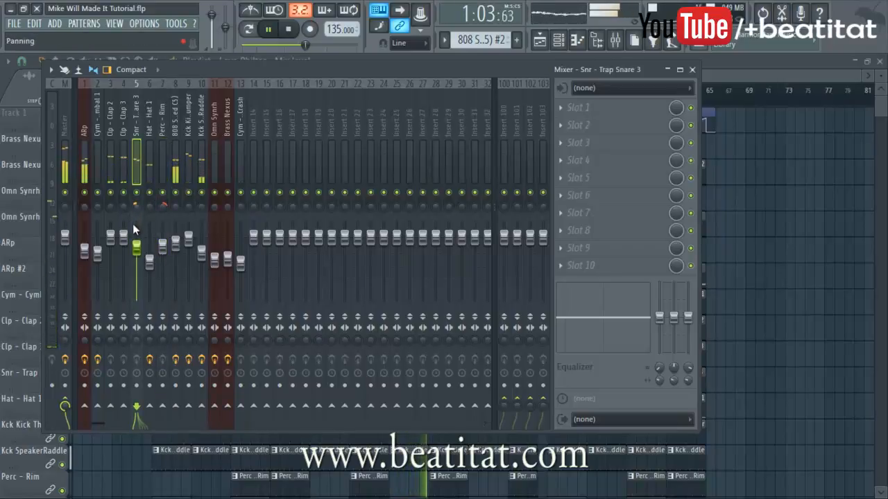
Step: Add Fruity Parametric EQ 2 to slot 1 of the Trap Snare 3 track and adjust its first band
click(649, 104)
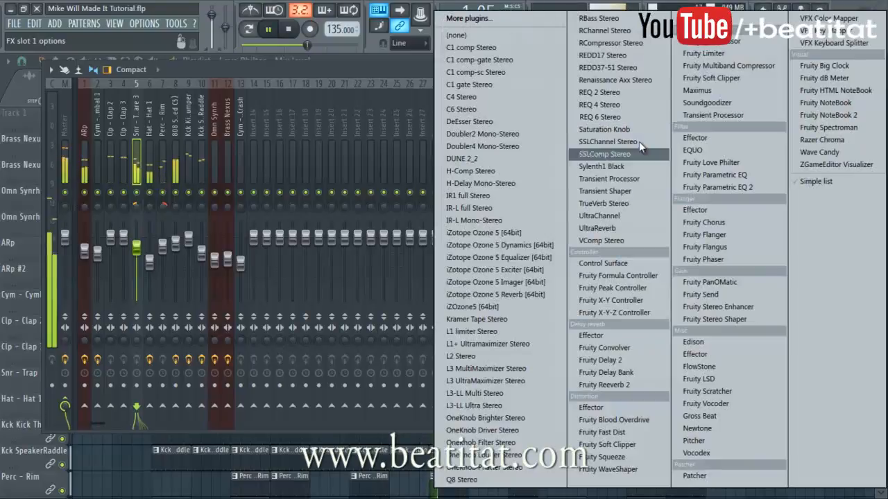
click(741, 191)
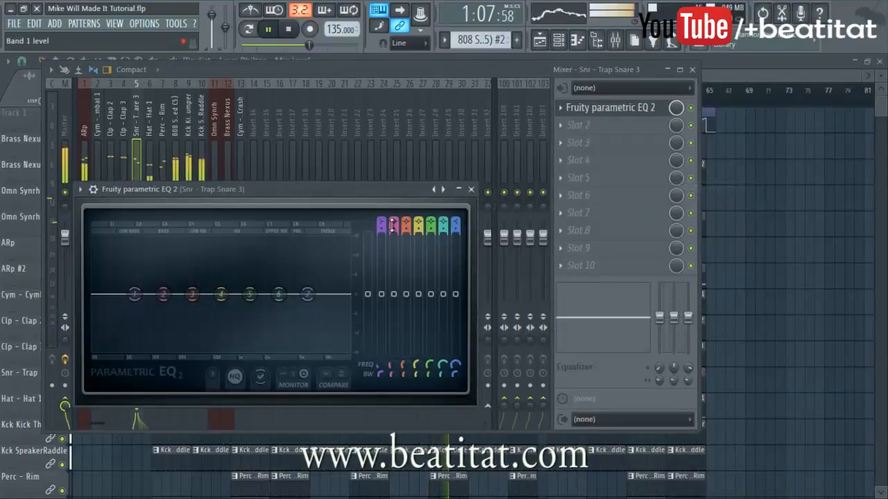
scroll(133, 295, down, 2)
drag(134, 295, 339, 298)
click(471, 189)
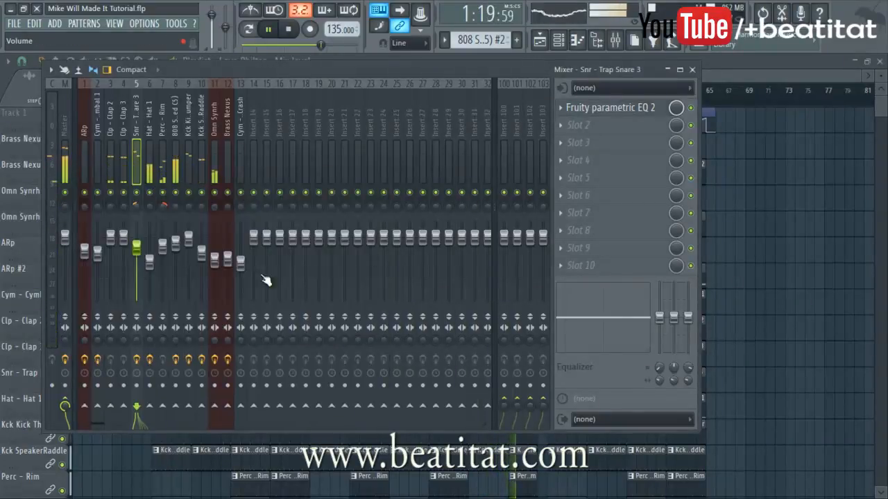
Step: Add Fruity Reeverb 2 to slot 3 of the Trap Snare 3 track and lower the track's volume to about 68% (-7.7 dB)
click(592, 142)
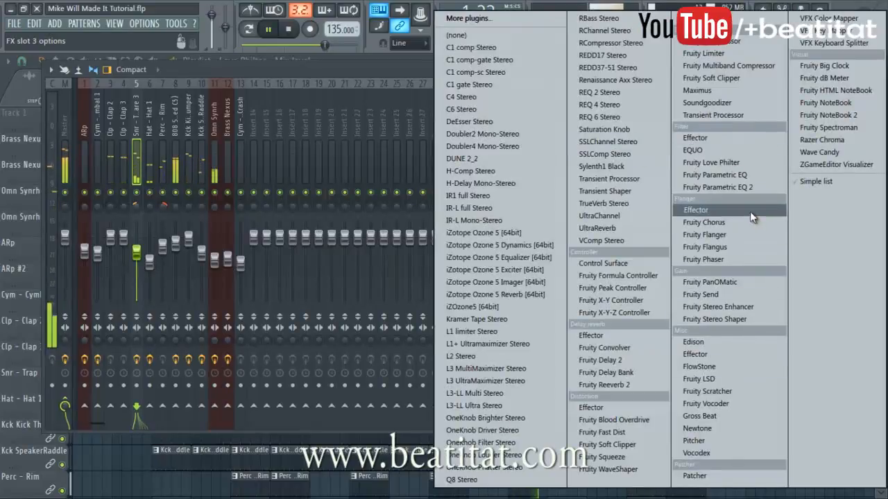
click(659, 384)
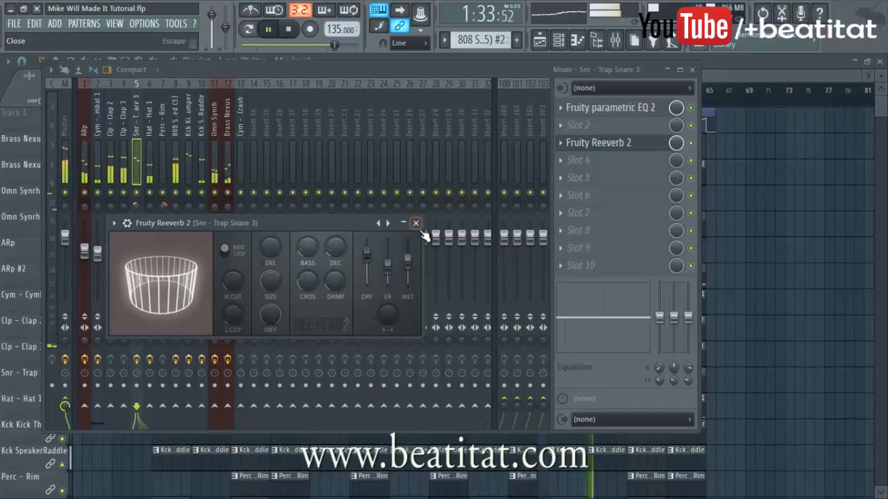
click(416, 222)
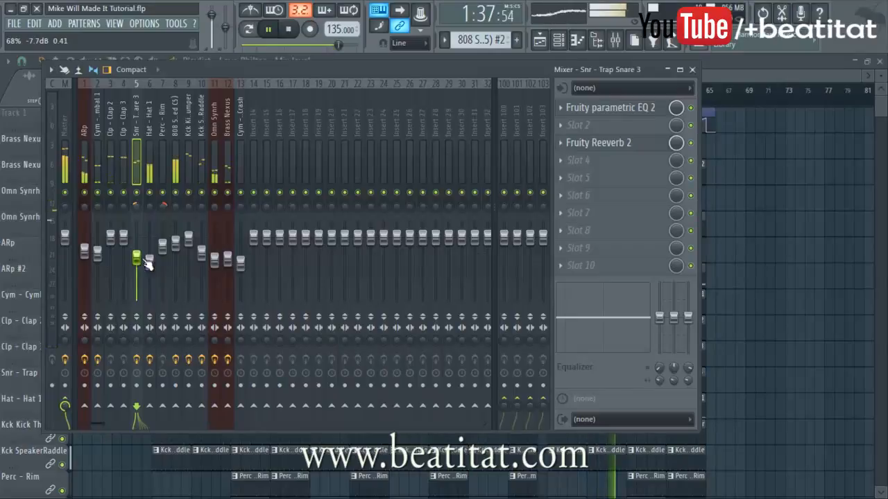
click(693, 69)
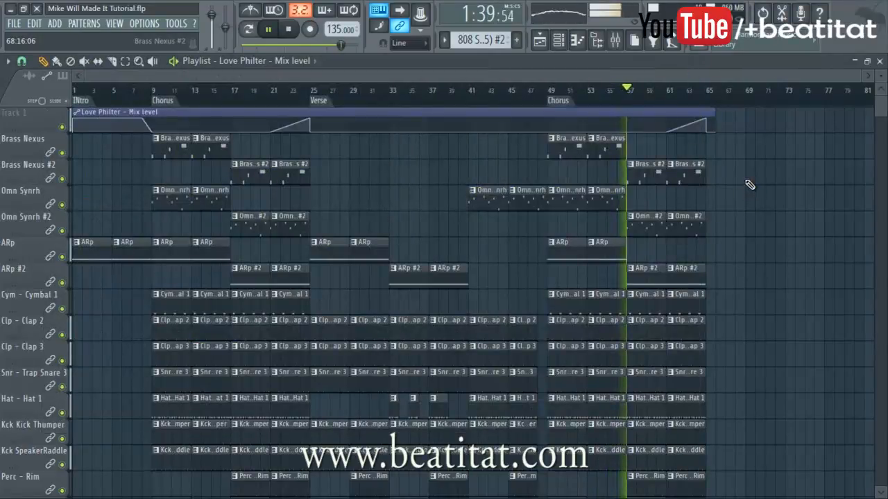
Step: Save the project, stop playback and reopen the mixer at the Trap Snare 3 track
click(16, 23)
click(32, 62)
key(space)
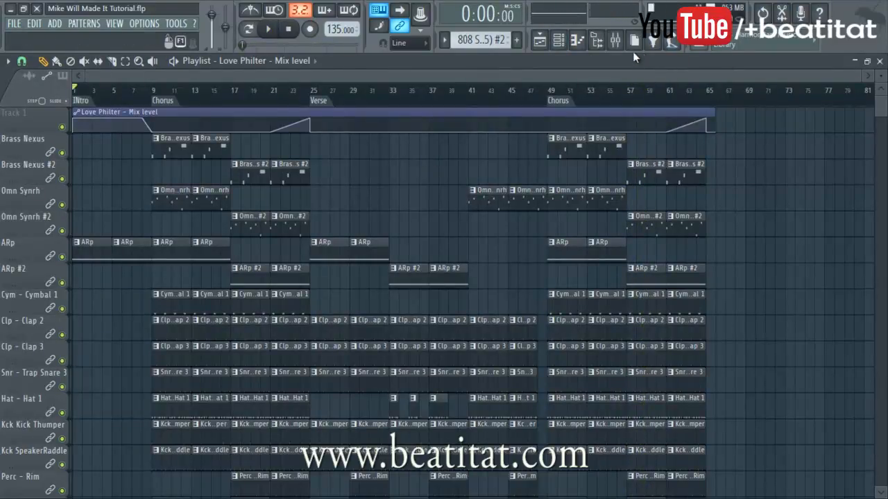
click(614, 40)
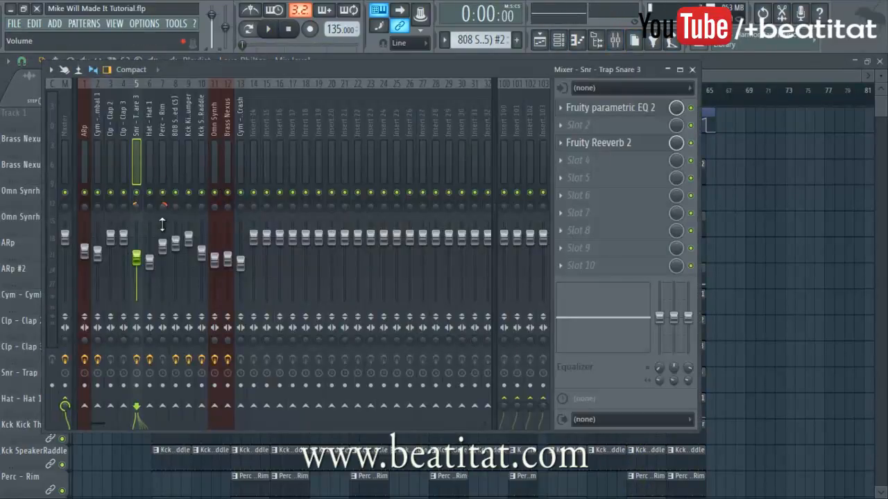
Step: Check the Fruity Reeverb 2 settings on the Trap Snare 3 track, then close the plugin and the mixer
click(598, 142)
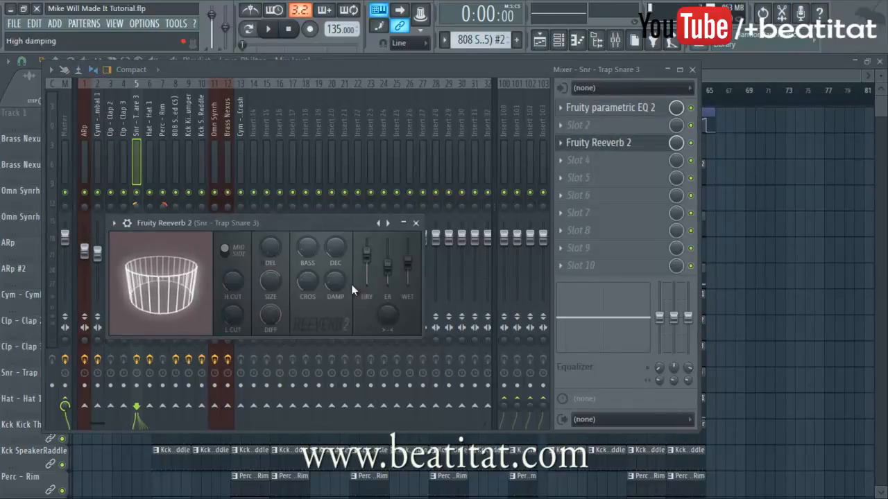
click(416, 223)
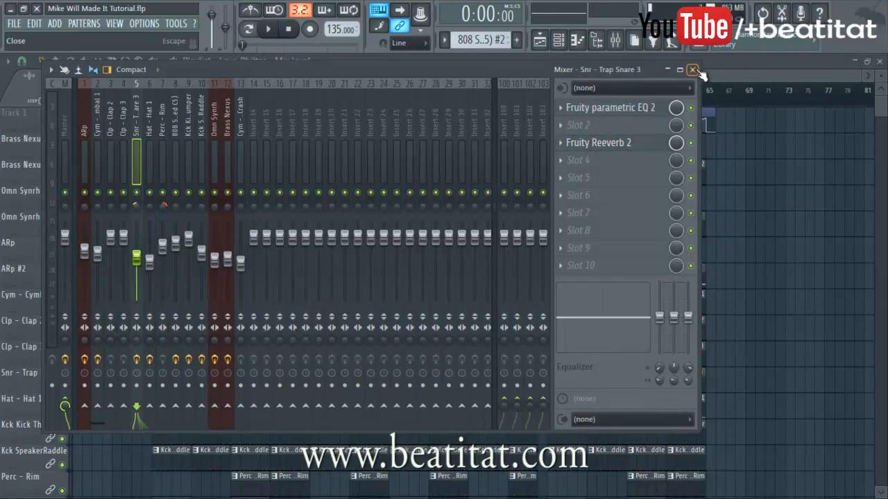
click(691, 69)
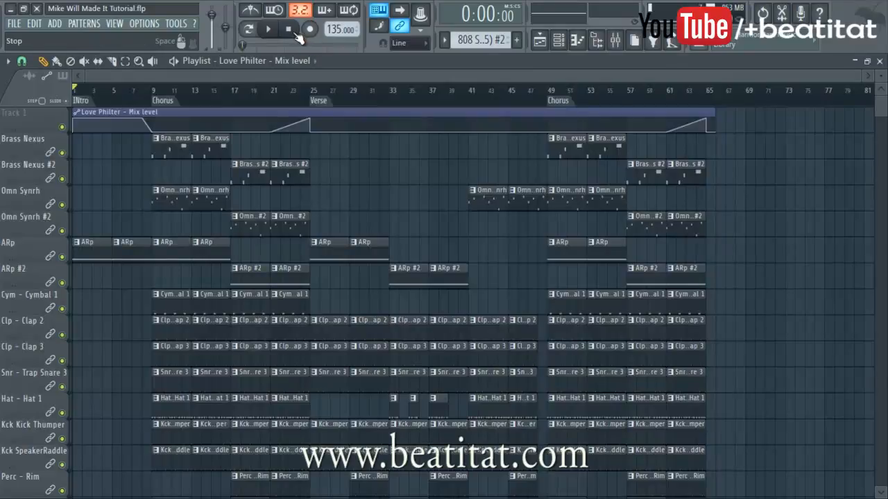
Step: Close the playlist, the 808 Smooth piano roll and the channel rack to clear the workspace
scroll(386, 326, down, 4)
scroll(387, 326, down, 2)
scroll(381, 329, up, 2)
scroll(381, 328, down, 4)
scroll(333, 399, up, 5)
scroll(374, 358, up, 2)
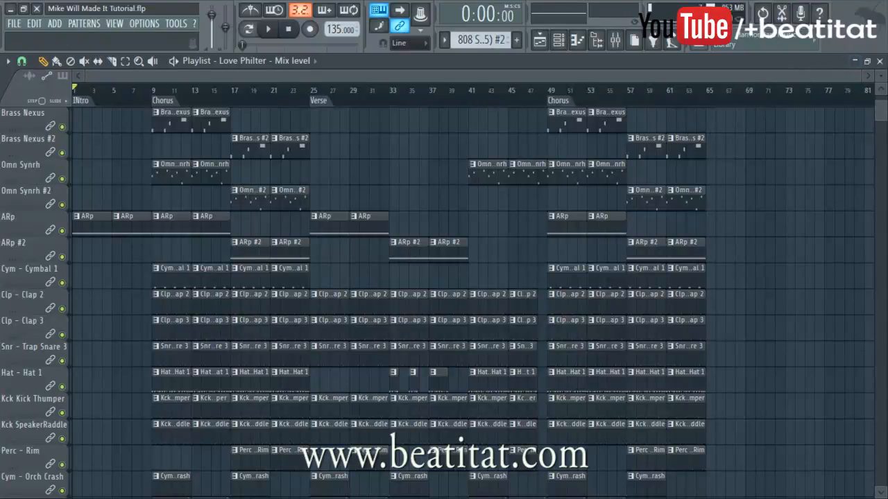
click(880, 61)
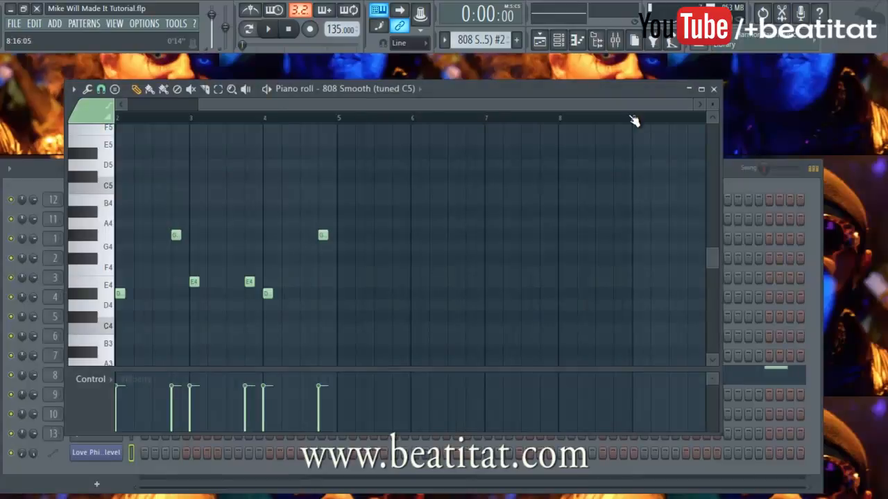
click(707, 87)
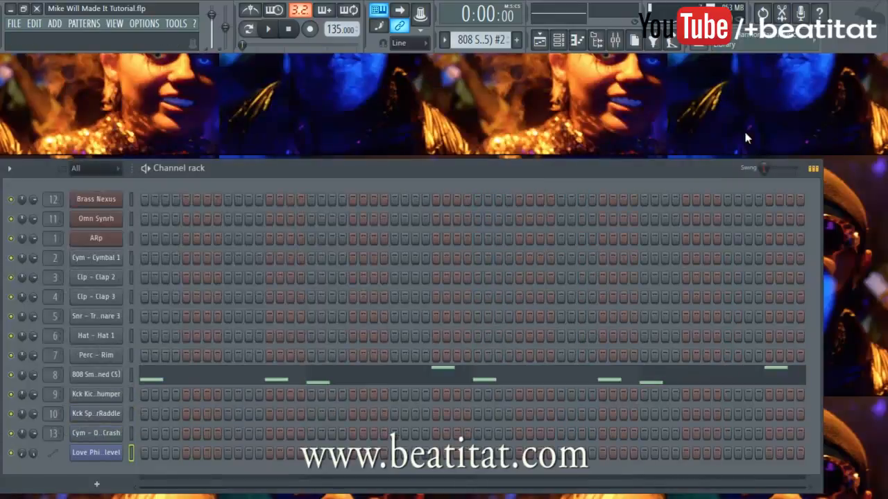
click(558, 43)
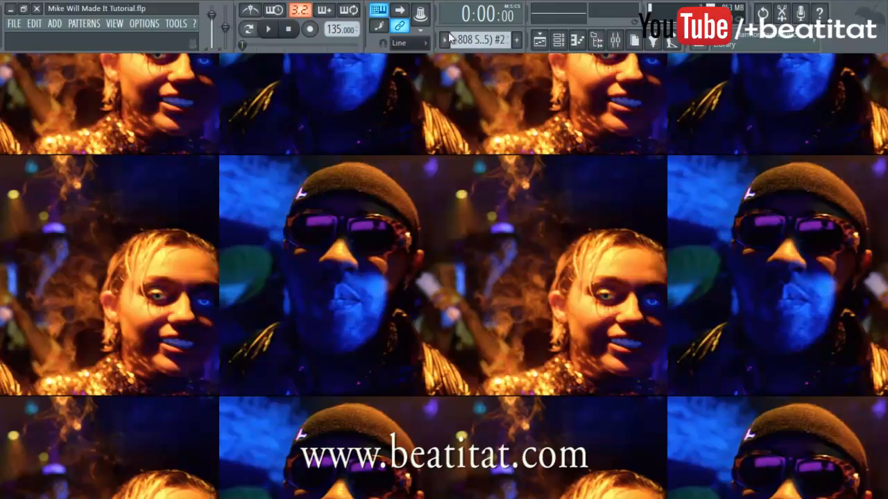
Step: Play the beat briefly from the start and stop playback
click(275, 39)
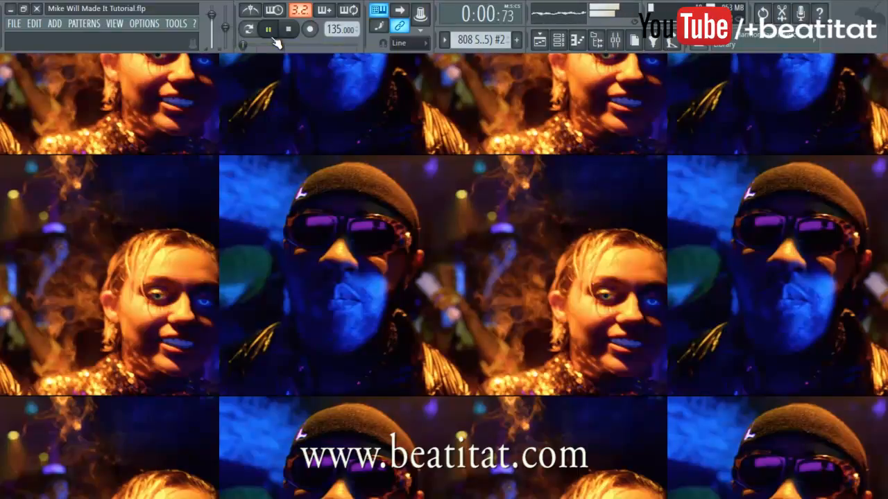
key(space)
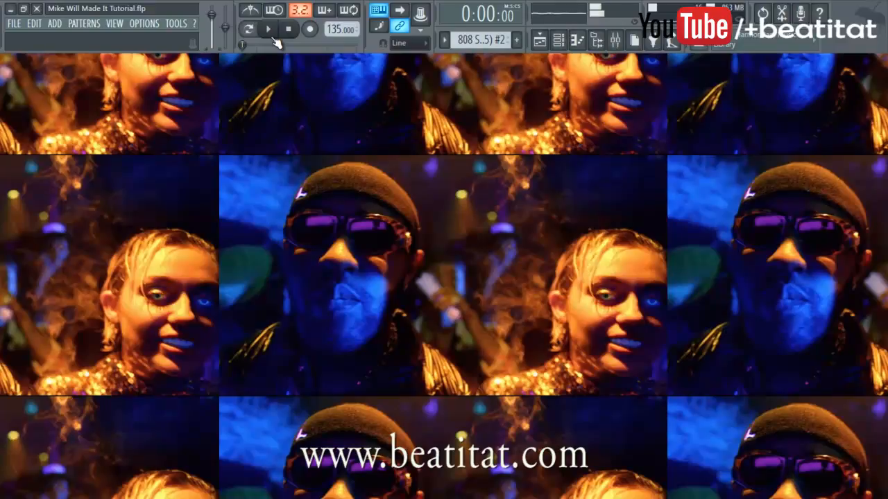